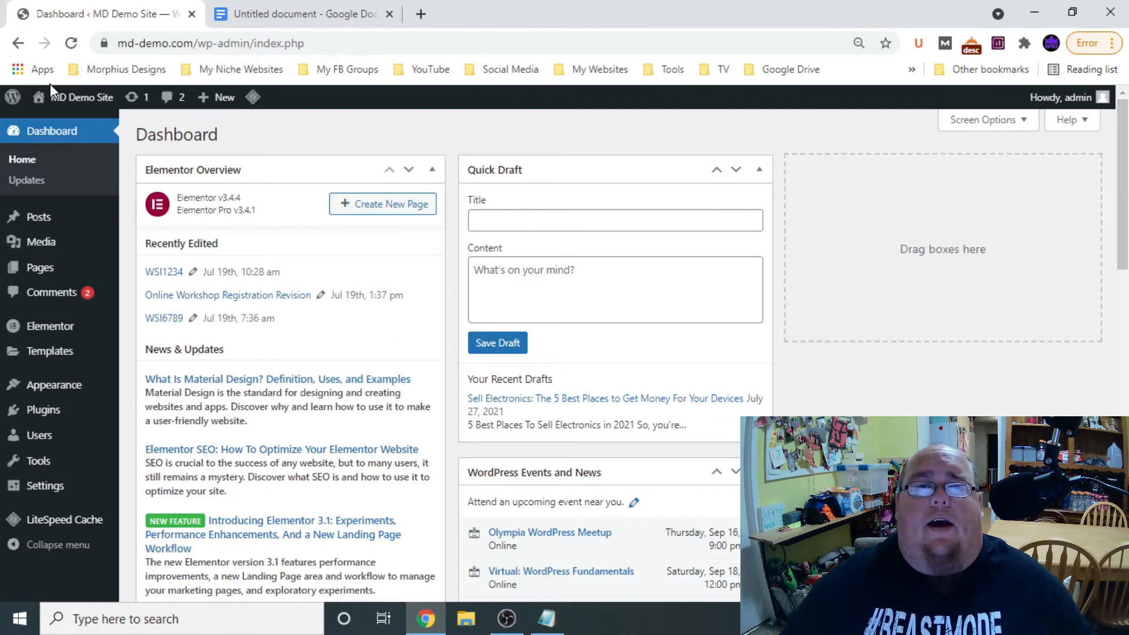
Add a new post to the MD Demo Site
mouse_move(50, 99)
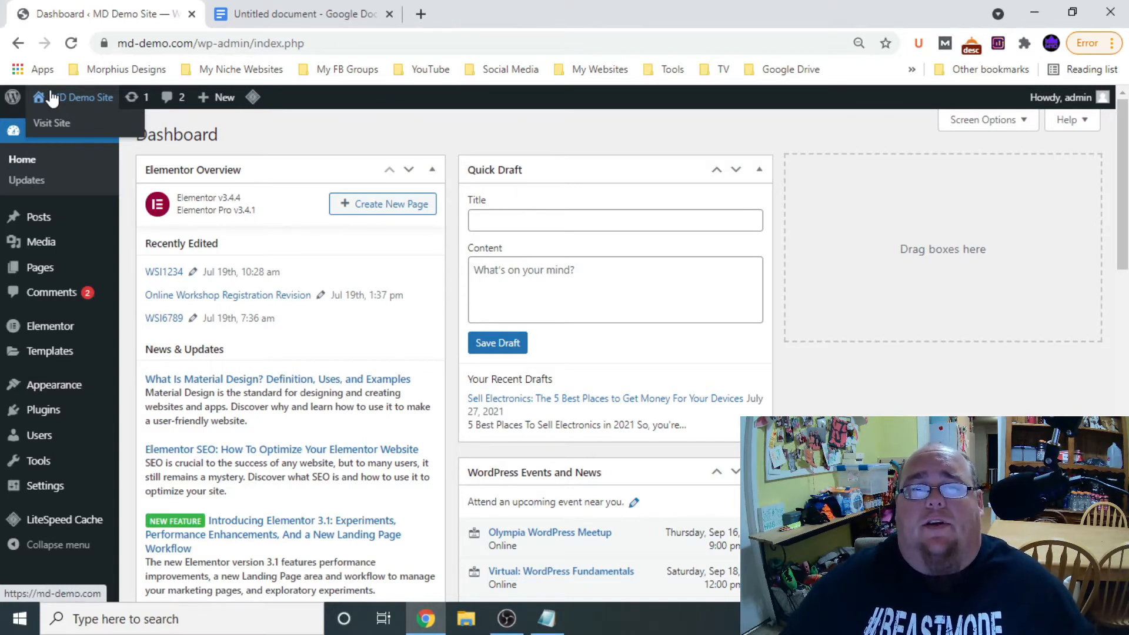
mouse_move(44, 224)
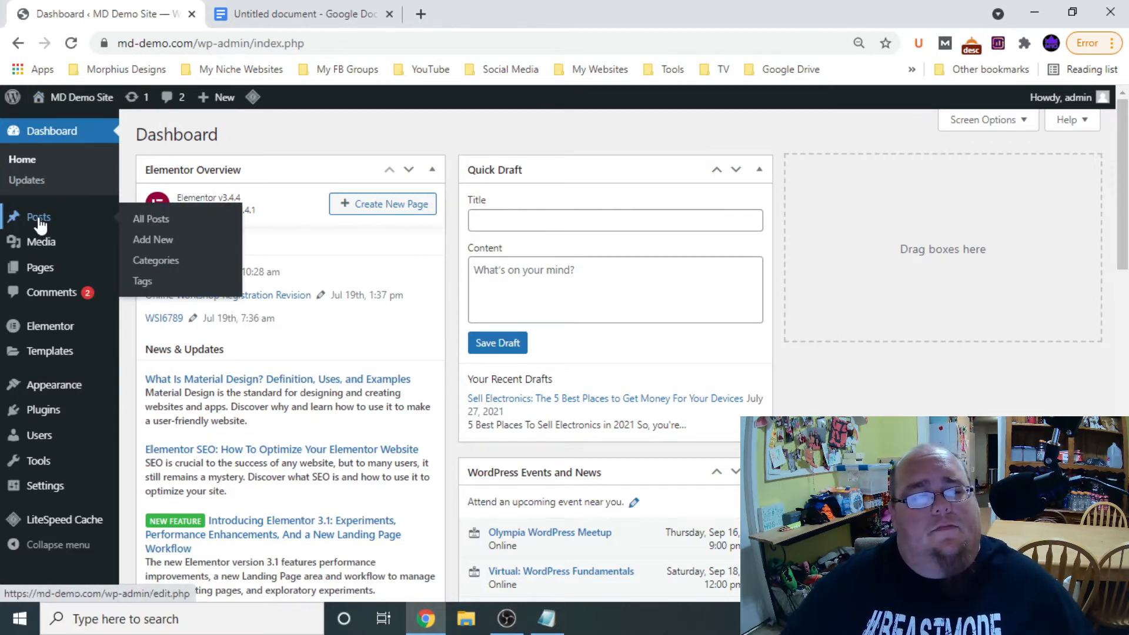
click(144, 241)
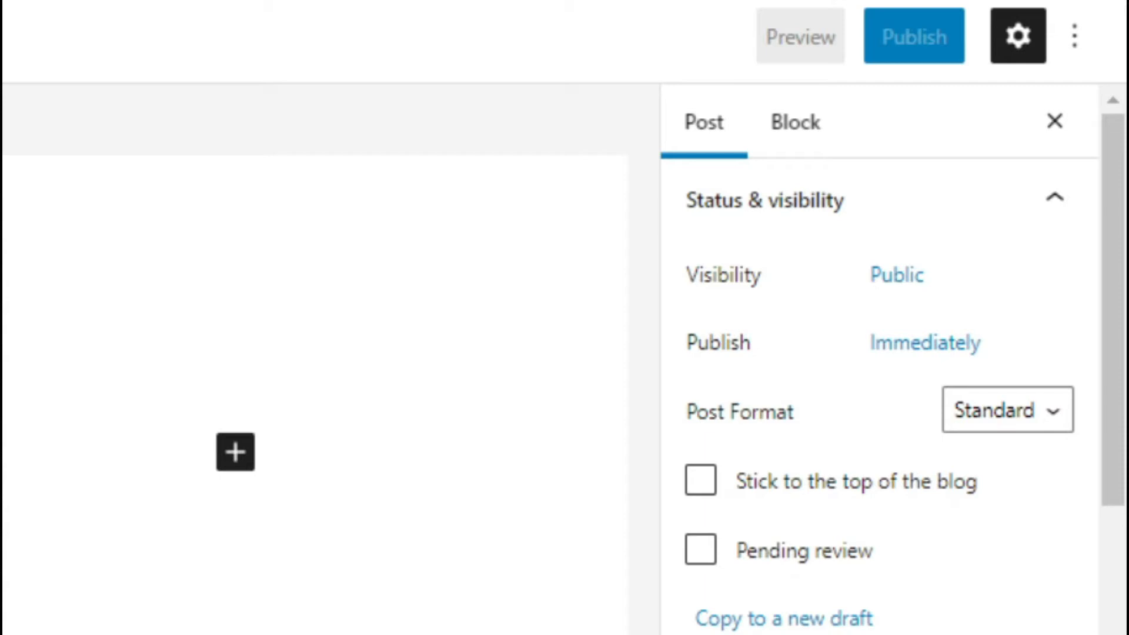
Review the new post's settings from status and visibility down to the expanded discussion options, and switch to the block settings
scroll(771, 517, down, 5)
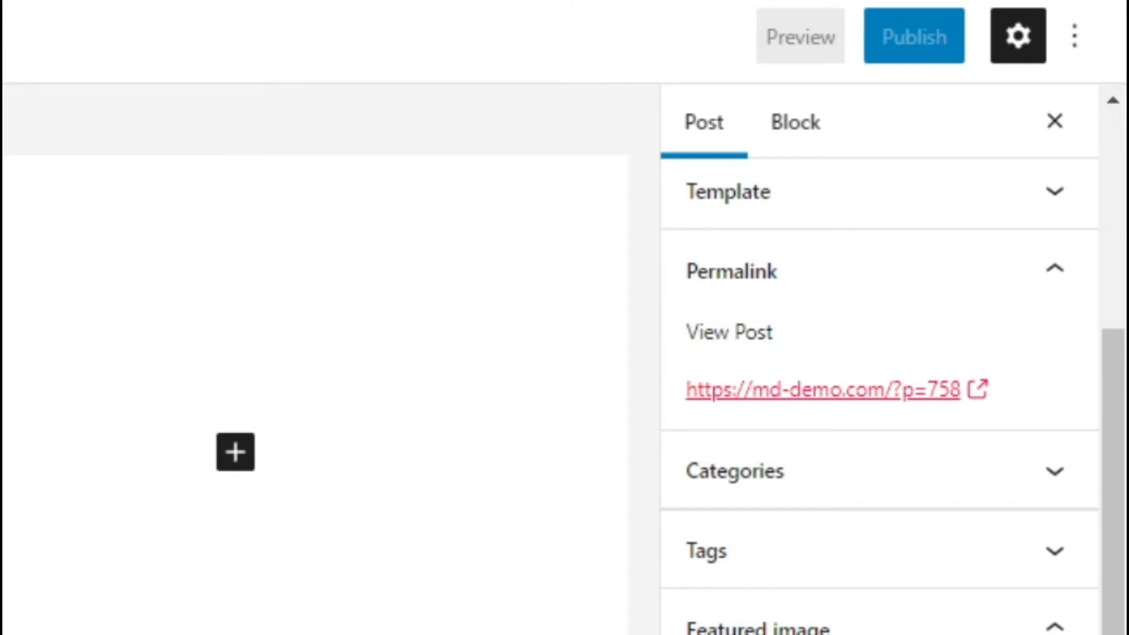
scroll(879, 412, down, 5)
click(749, 463)
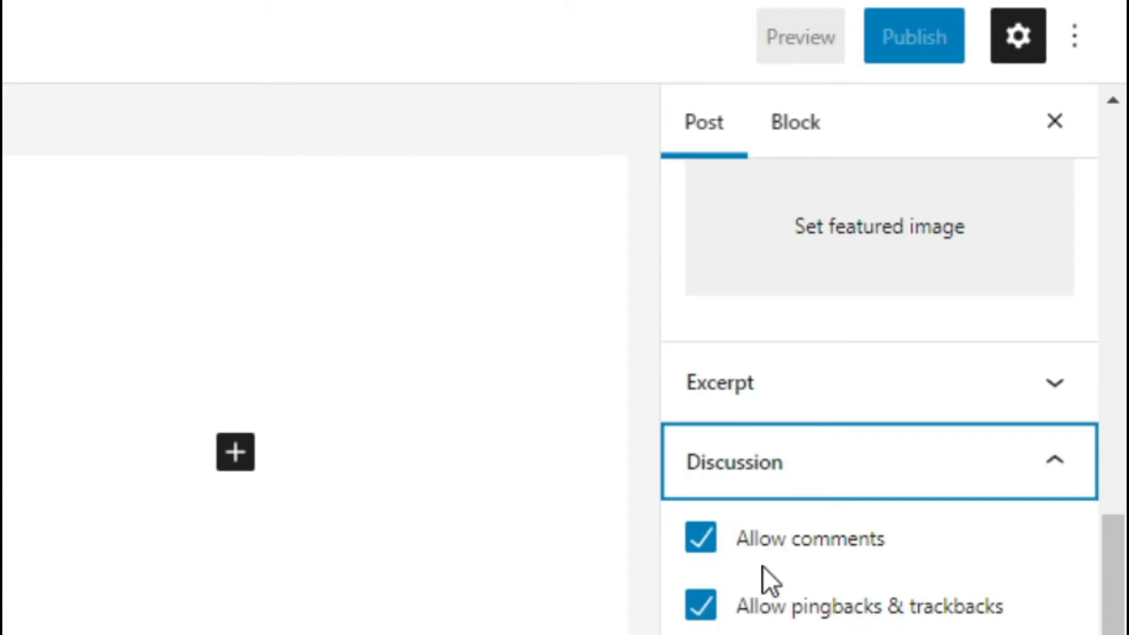
scroll(906, 600, down, 3)
scroll(871, 605, up, 8)
scroll(853, 600, up, 10)
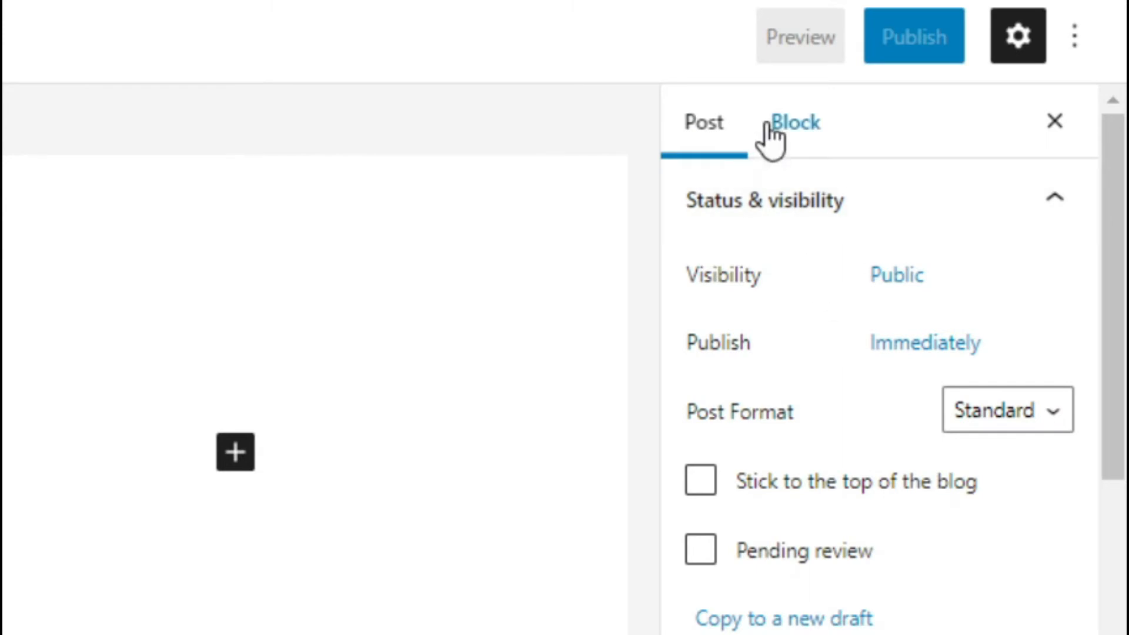
click(798, 132)
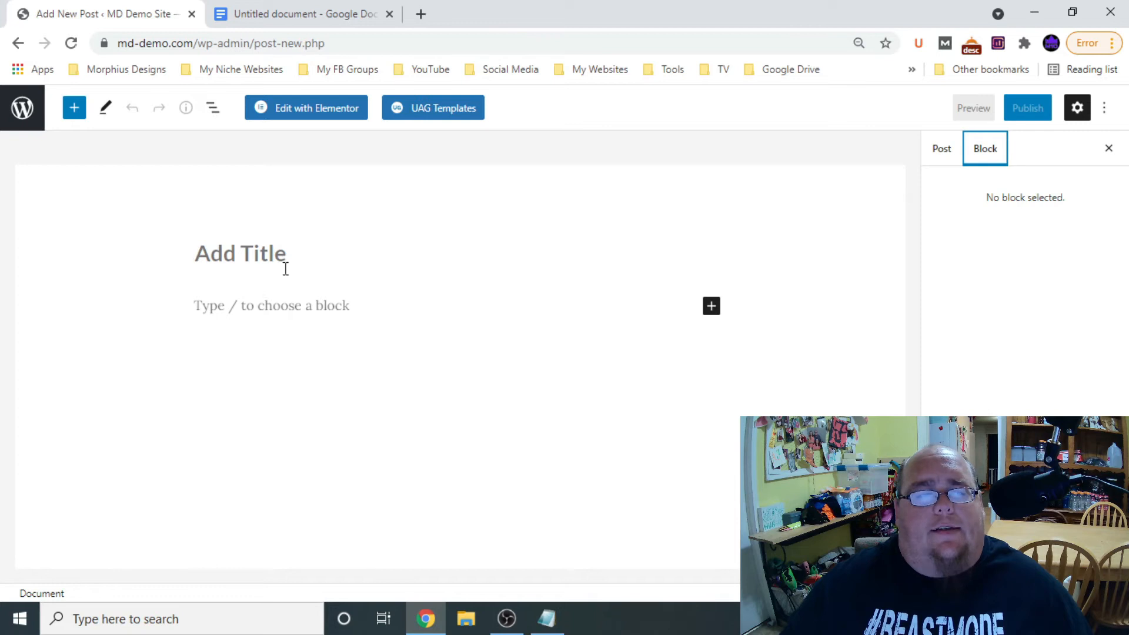
Copy the heading "How to Structure Your Day to Be More Productive: 3 Tips to Stay Focused" from the Google Docs article into the post title
click(296, 13)
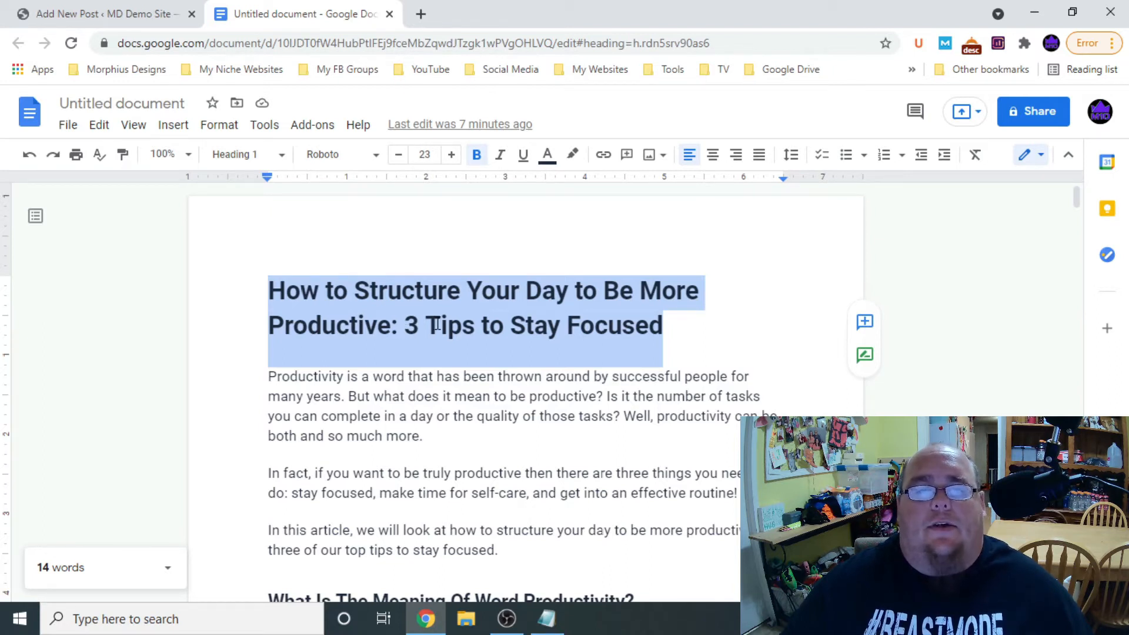
right_click(443, 289)
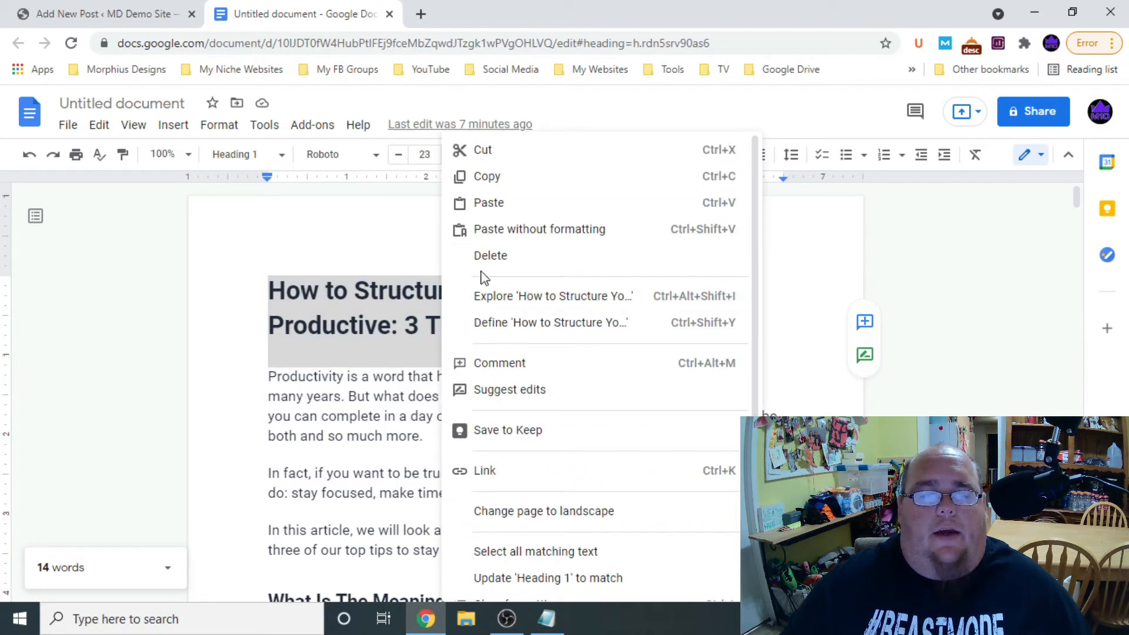
click(492, 179)
click(116, 9)
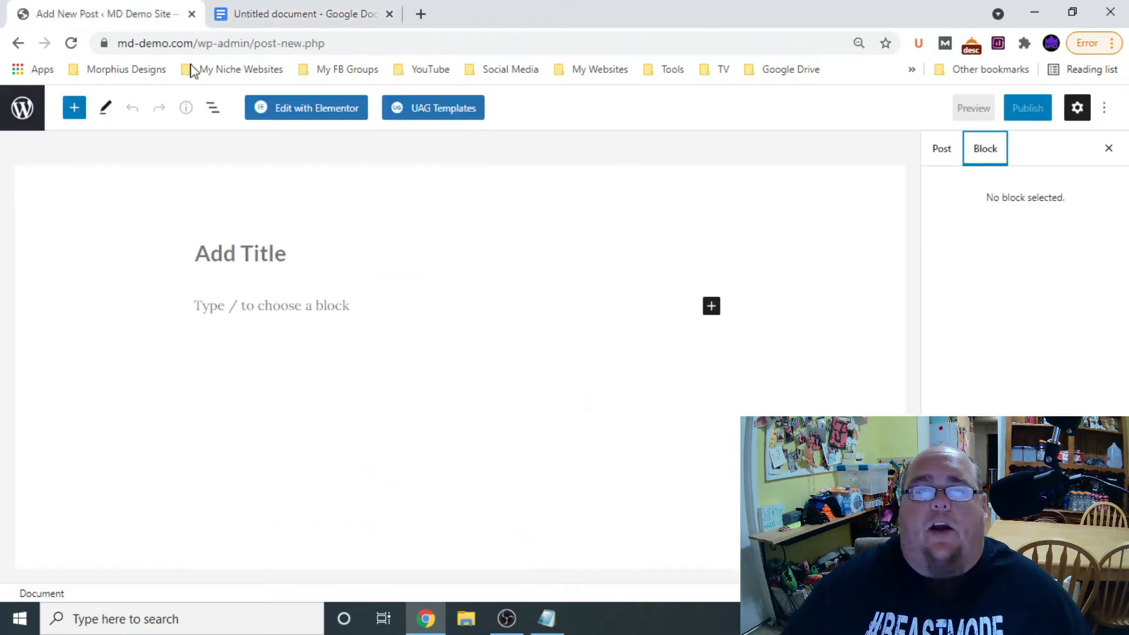
click(226, 257)
right_click(225, 255)
click(288, 386)
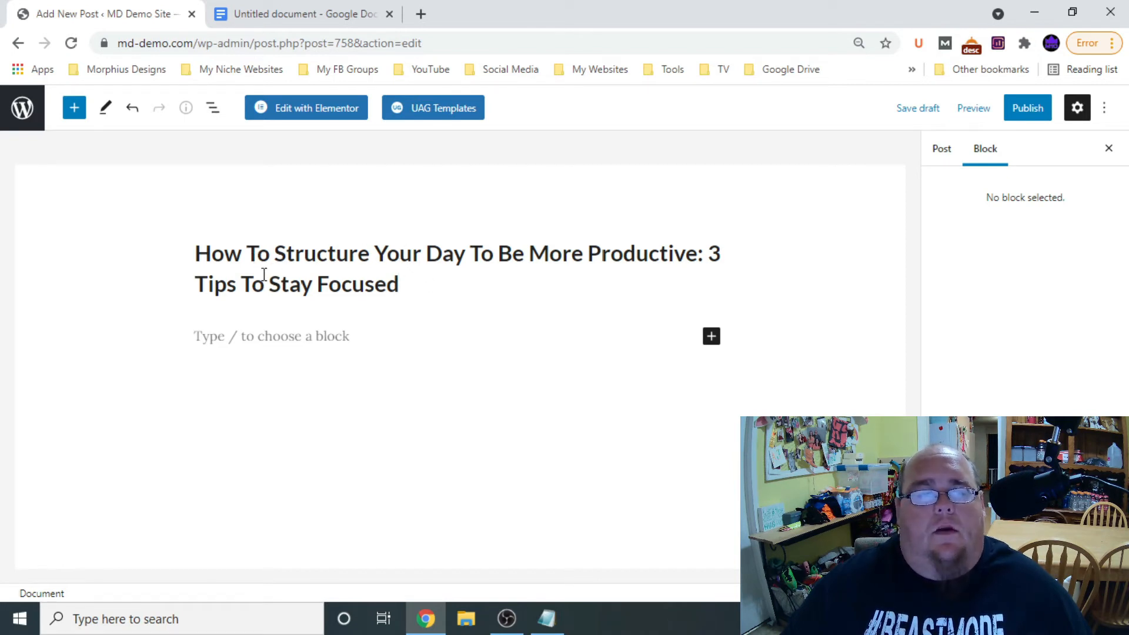
Start the empty block below the title, search the available blocks for "table" and clear the search
click(247, 337)
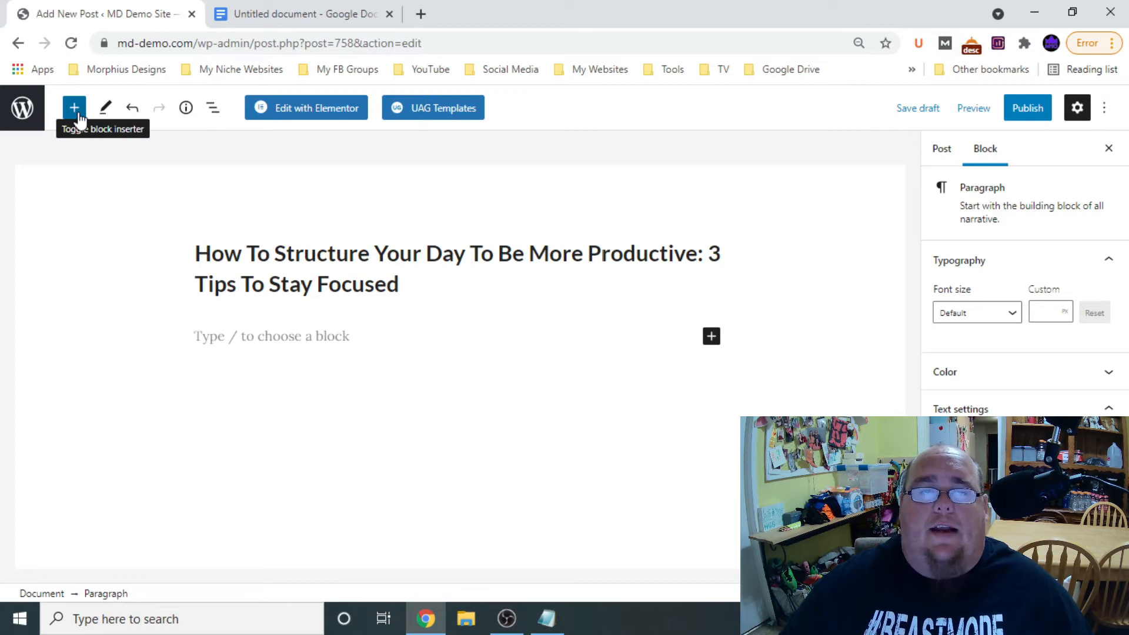
click(712, 337)
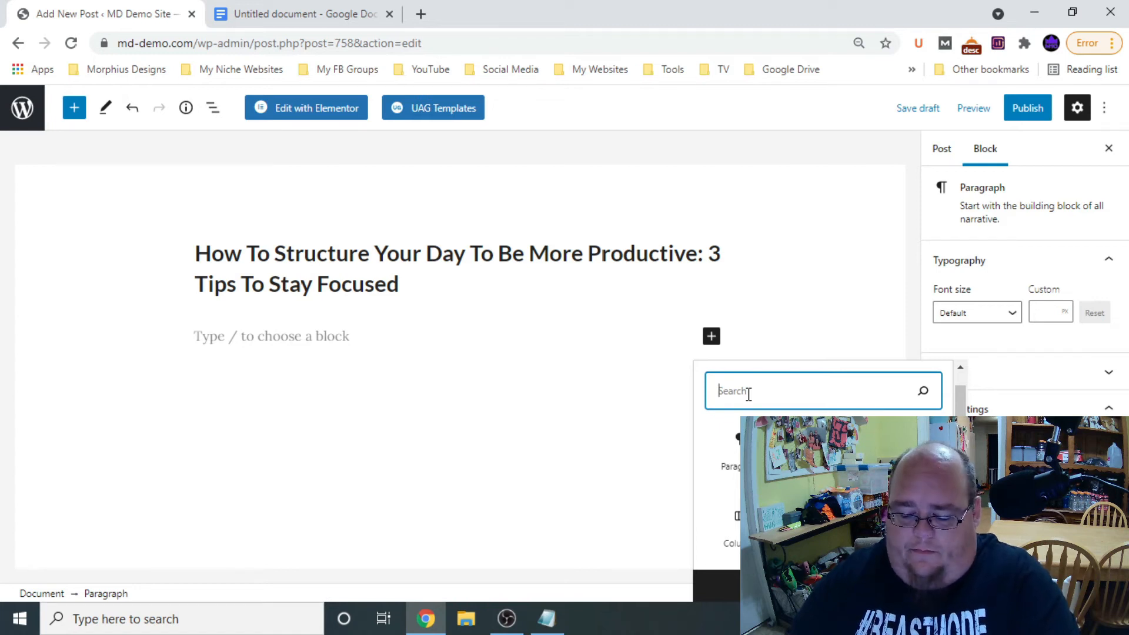
text(table)
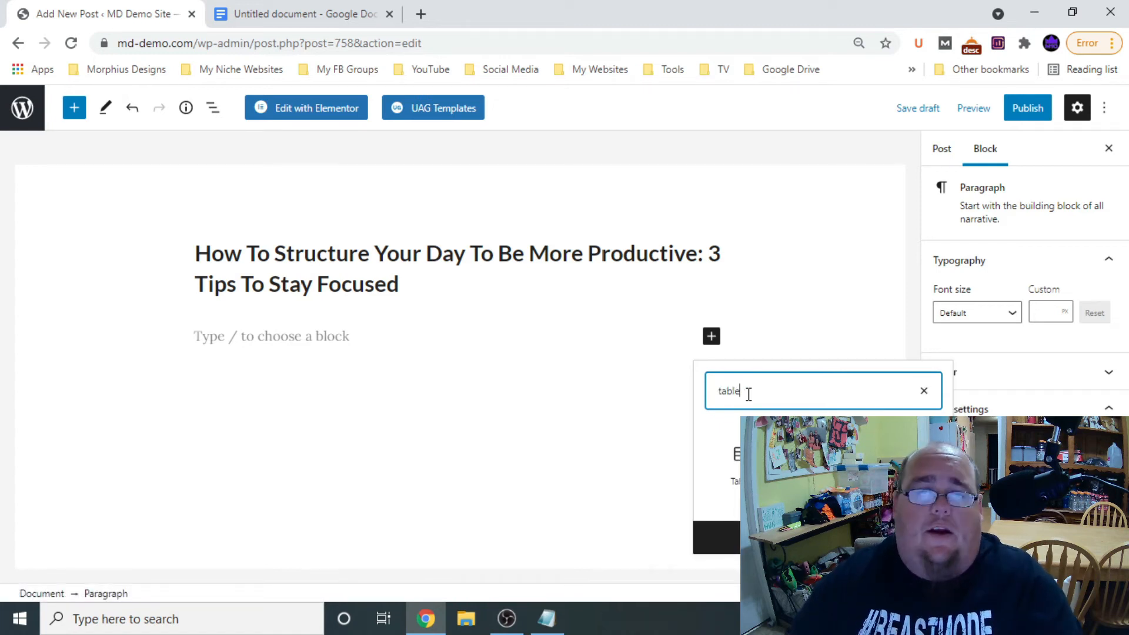
key(BackSpace)
key(BackSpace)
key(BackSpace)
key(BackSpace)
key(BackSpace)
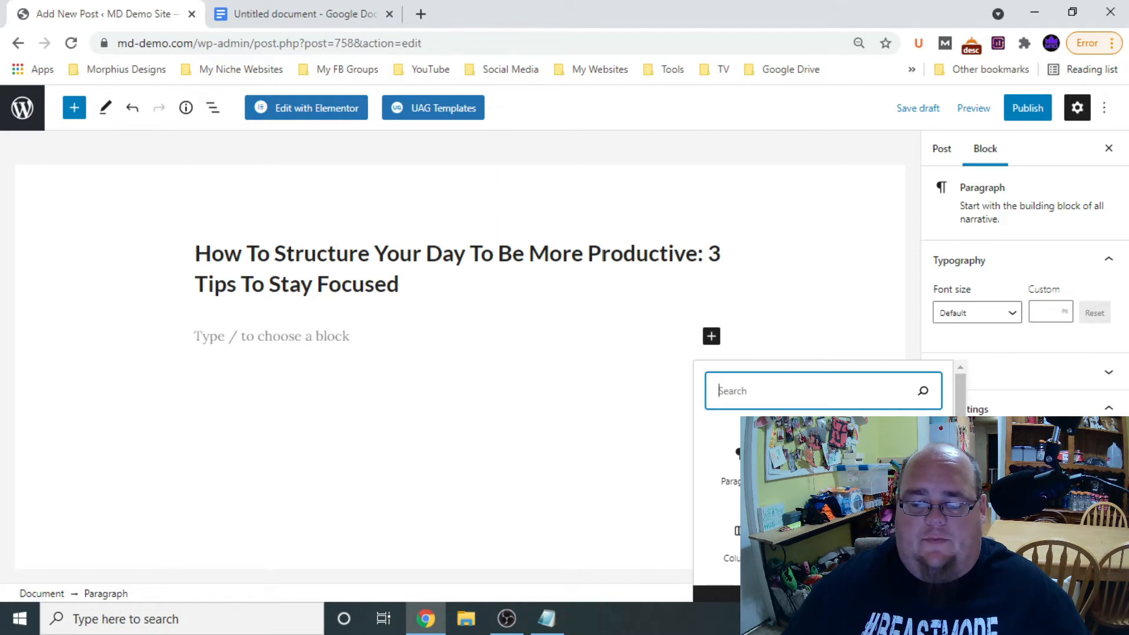
Browse all available blocks, choose a Paragraph block and place the text cursor in the empty paragraph below the title
click(824, 594)
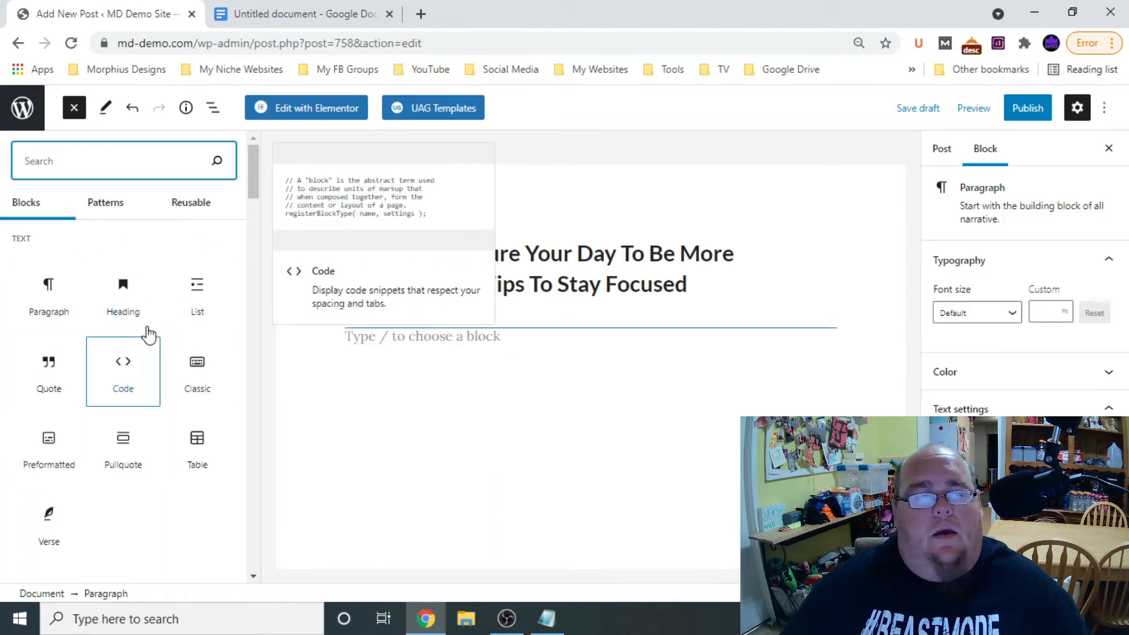
click(48, 290)
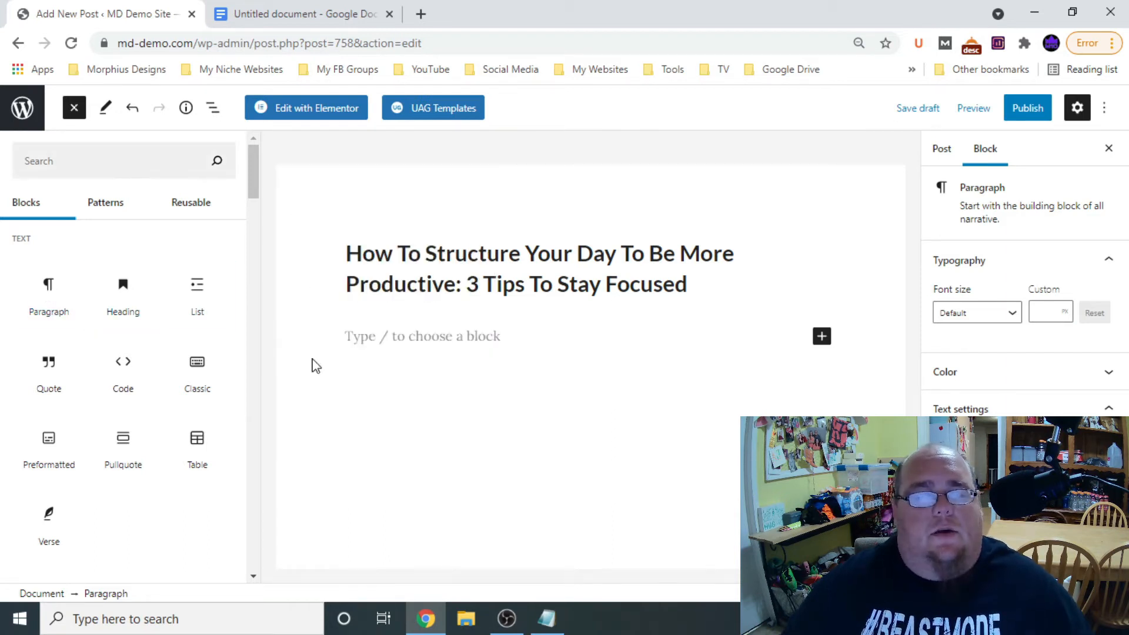
click(376, 336)
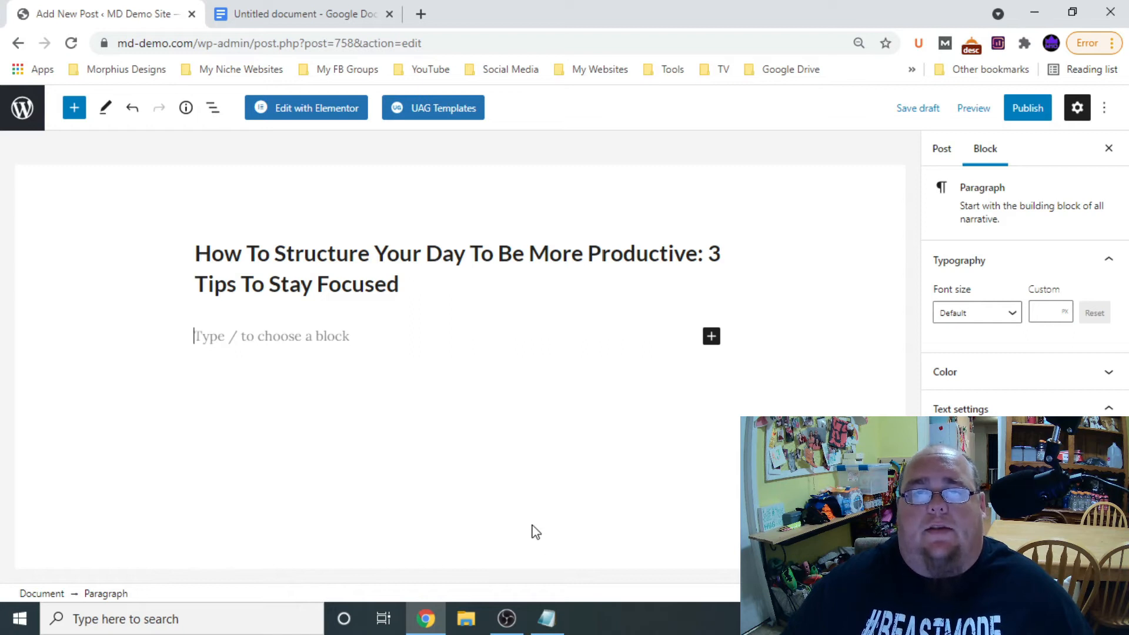
Copy the affiliate disclosure text from the Notepad file and paste it into the empty paragraph below the post title
mouse_move(548, 608)
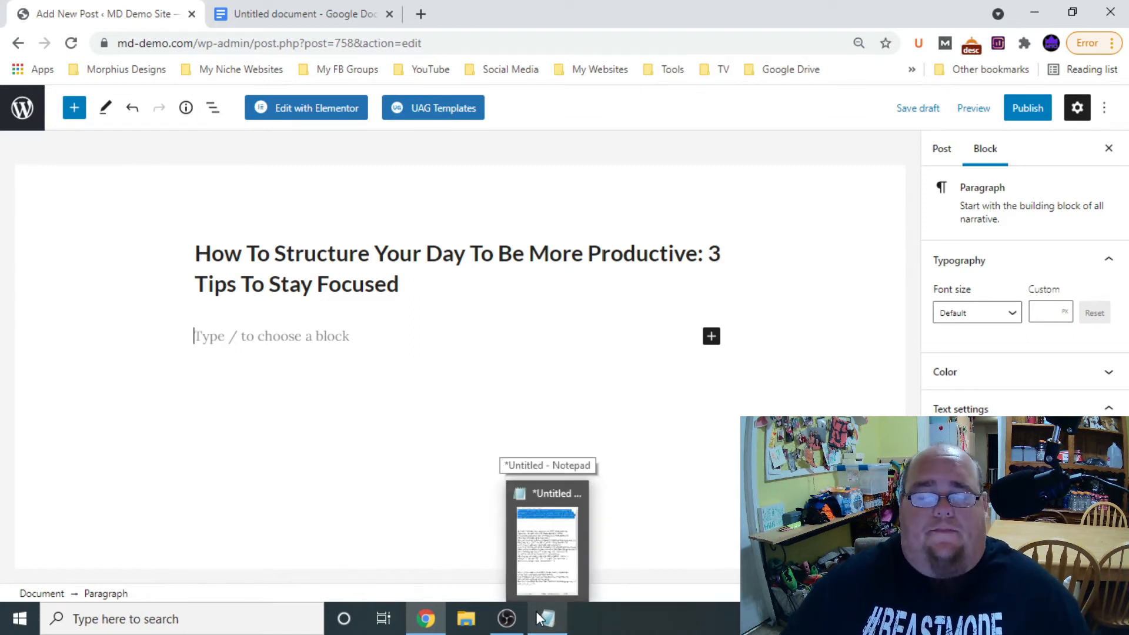
click(538, 611)
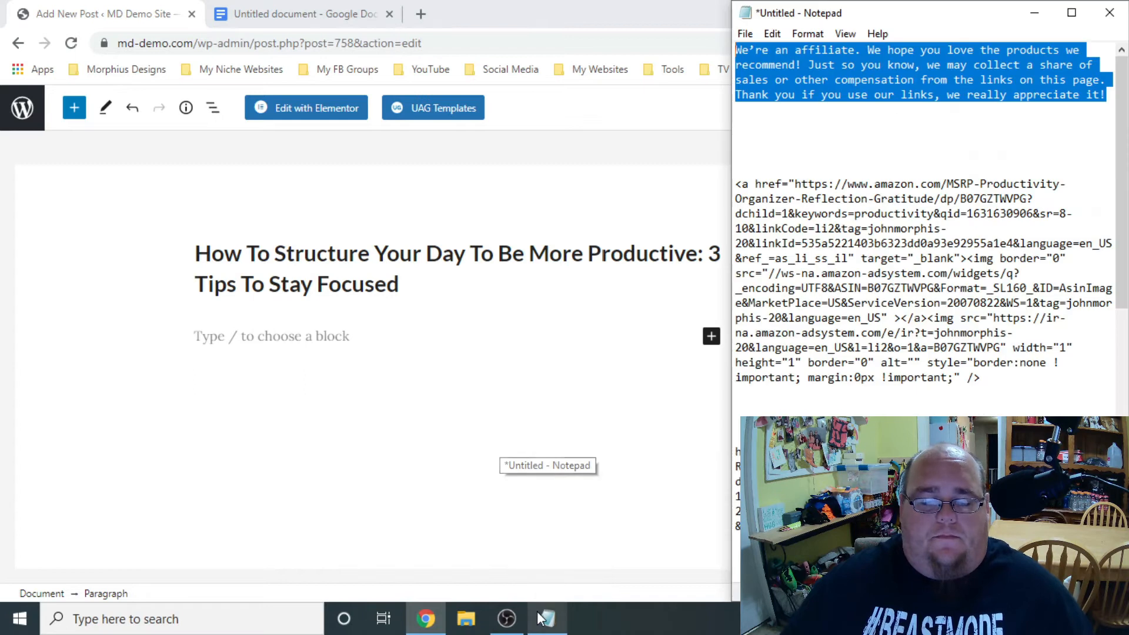
right_click(795, 87)
click(831, 139)
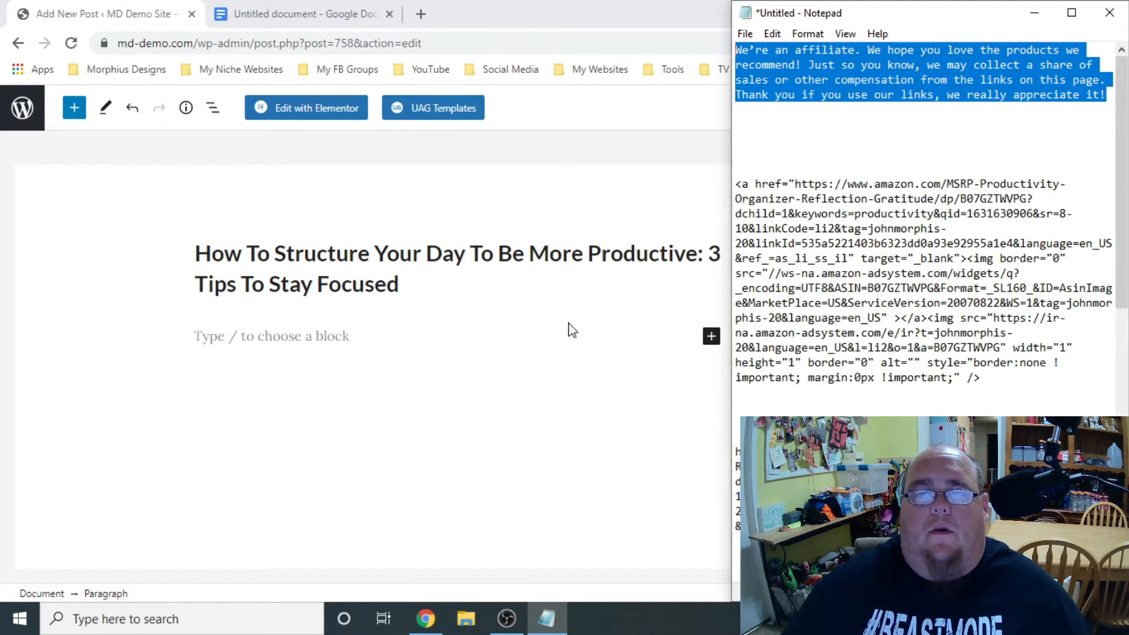
click(330, 336)
right_click(331, 336)
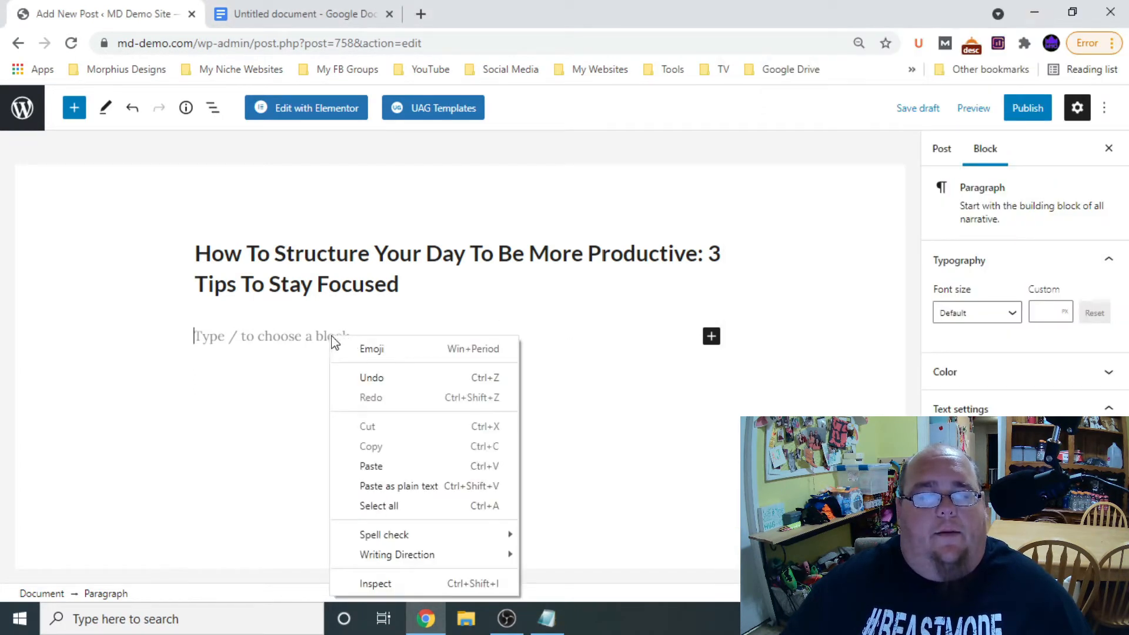
click(387, 473)
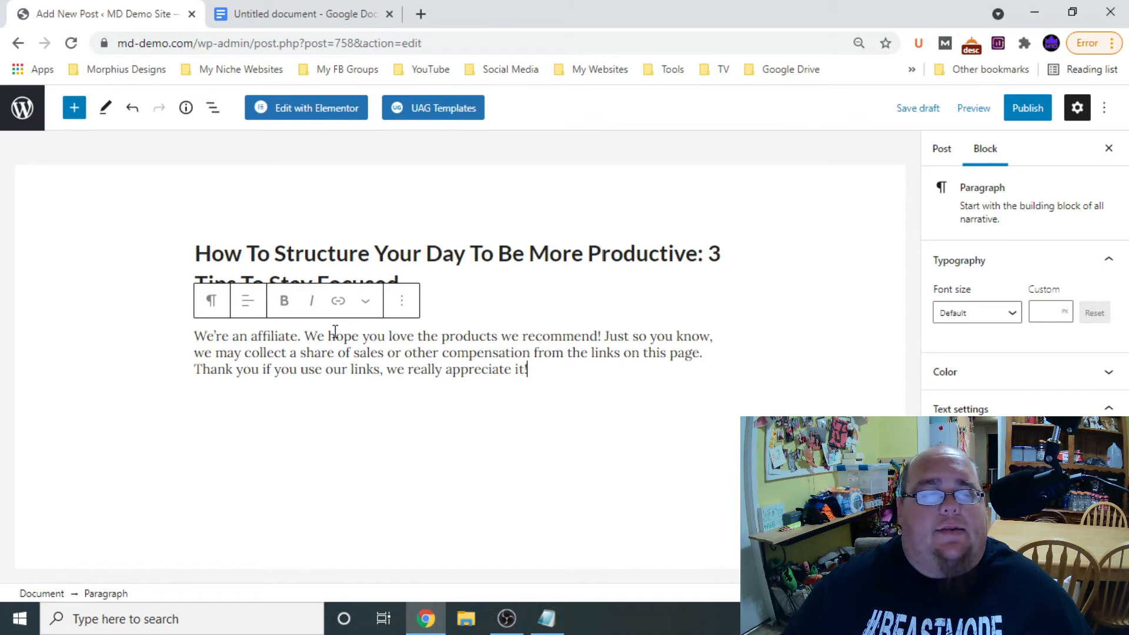
Make the opening sentence "We're an affiliate." bold in the disclosure paragraph
drag(301, 334, 194, 331)
click(282, 303)
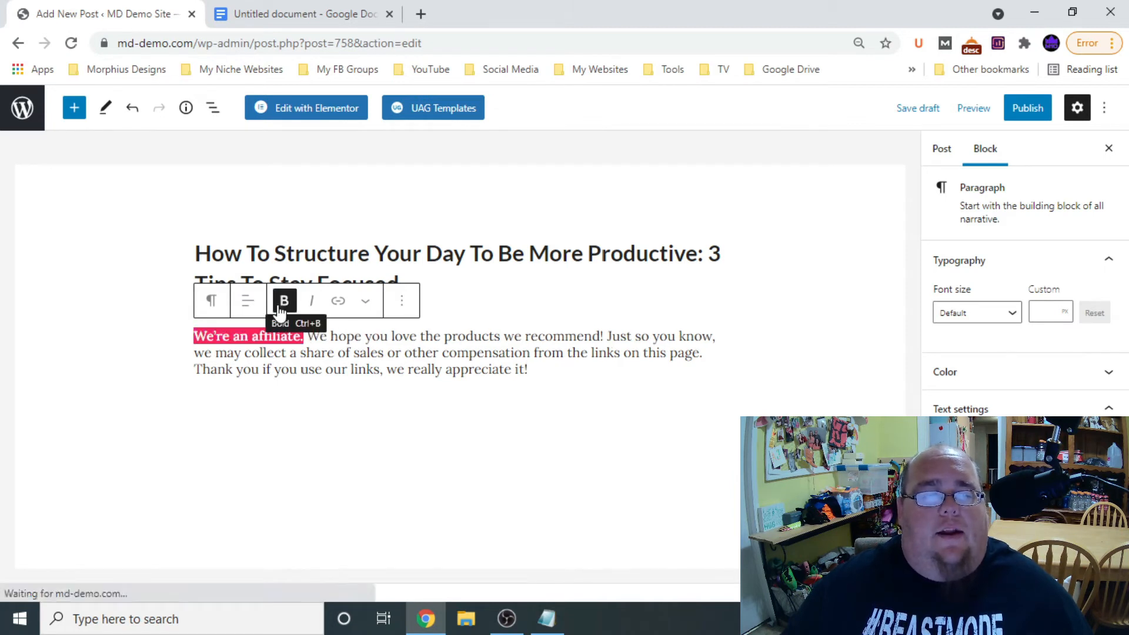
click(357, 368)
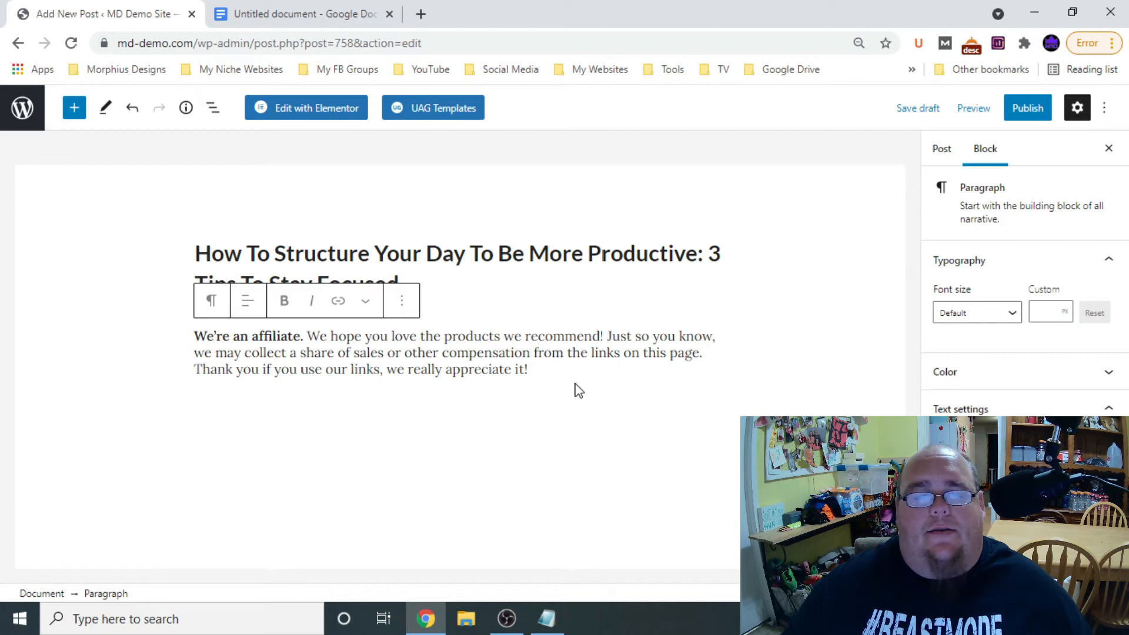
Try the blue preset as the disclosure paragraph's text color and remove it again
click(1001, 381)
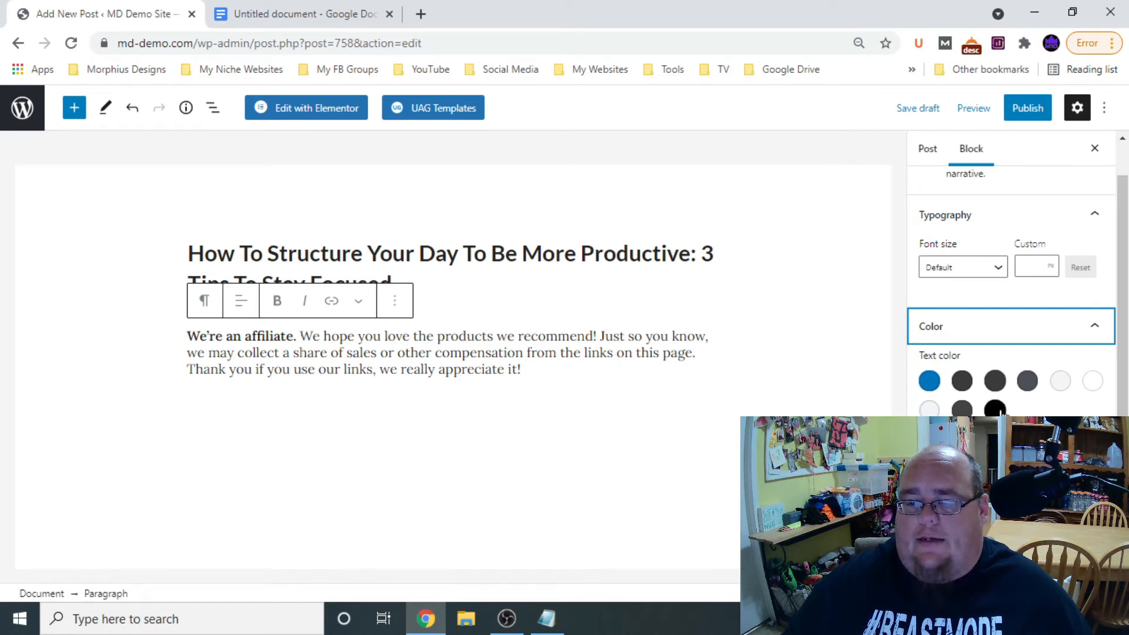
click(927, 382)
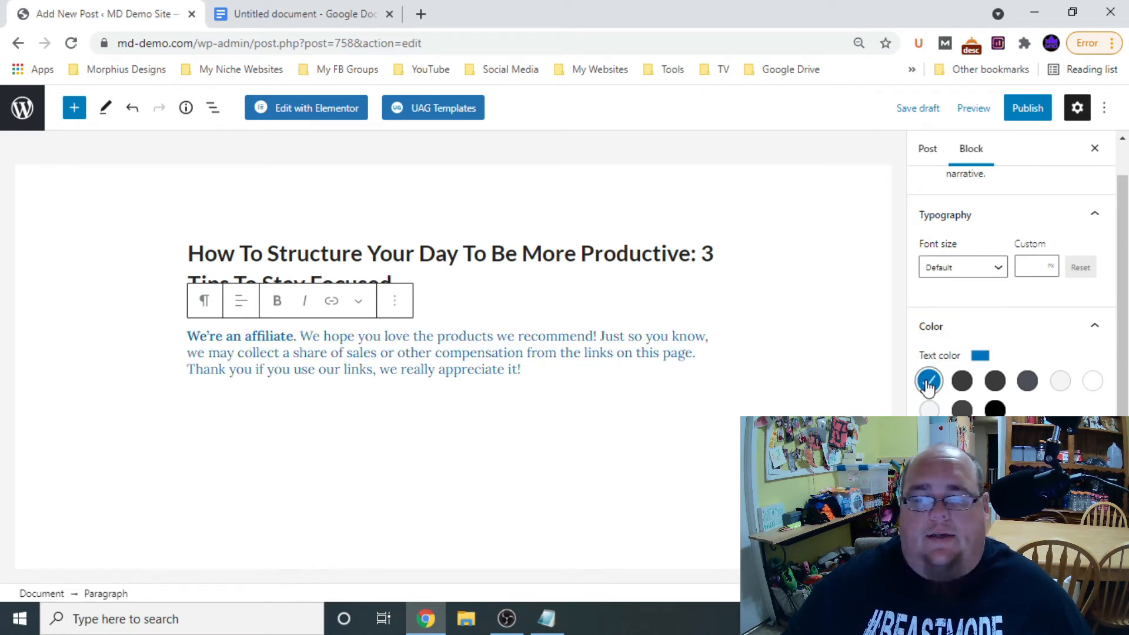
click(928, 387)
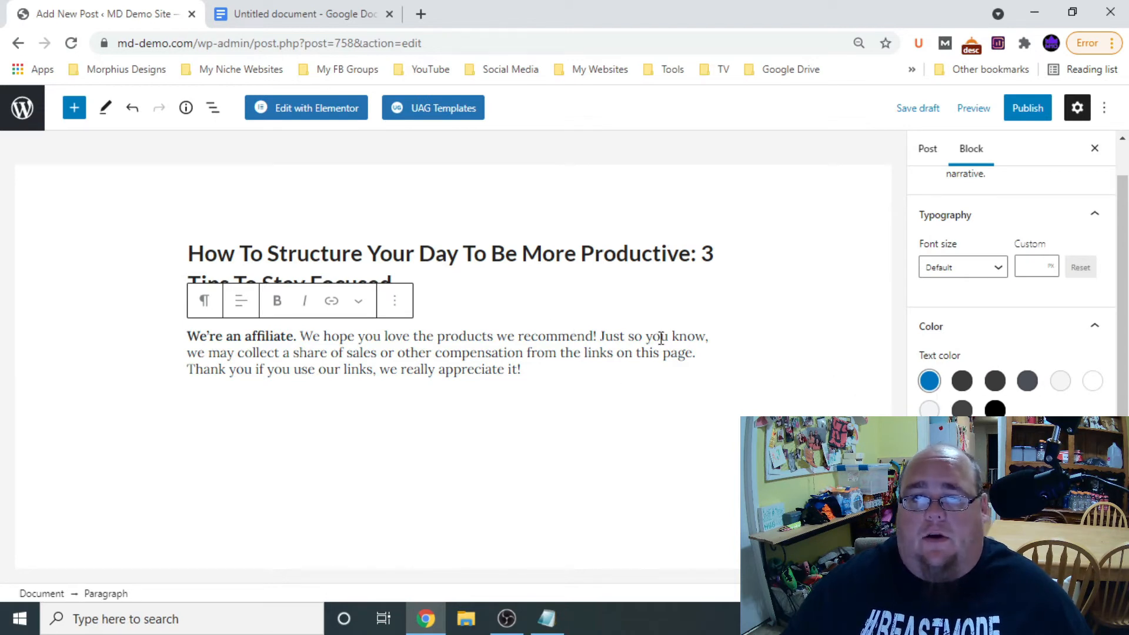
Give the disclosure paragraph a custom muted blue-violet background color, #7e88b2
scroll(1011, 282, down, 2)
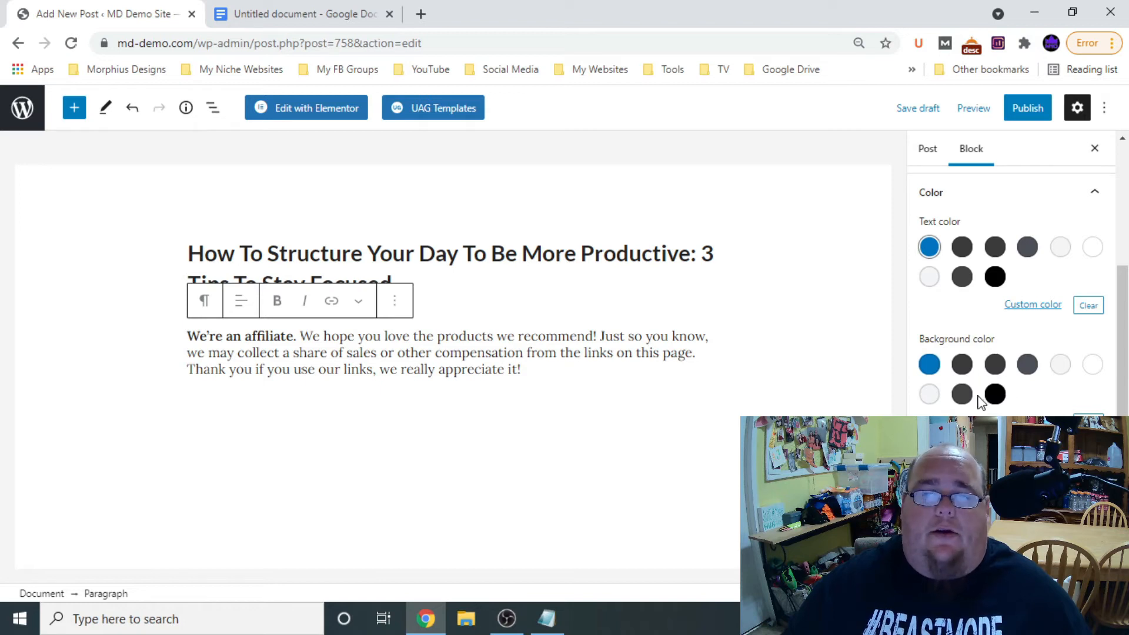
click(1034, 421)
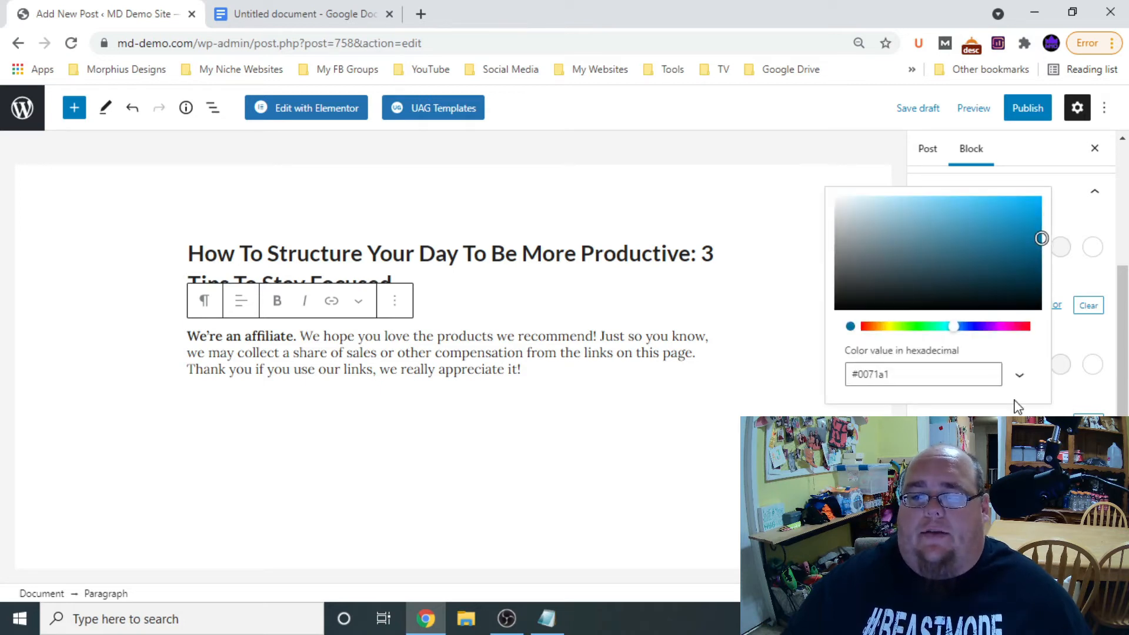
drag(1014, 214, 1038, 222)
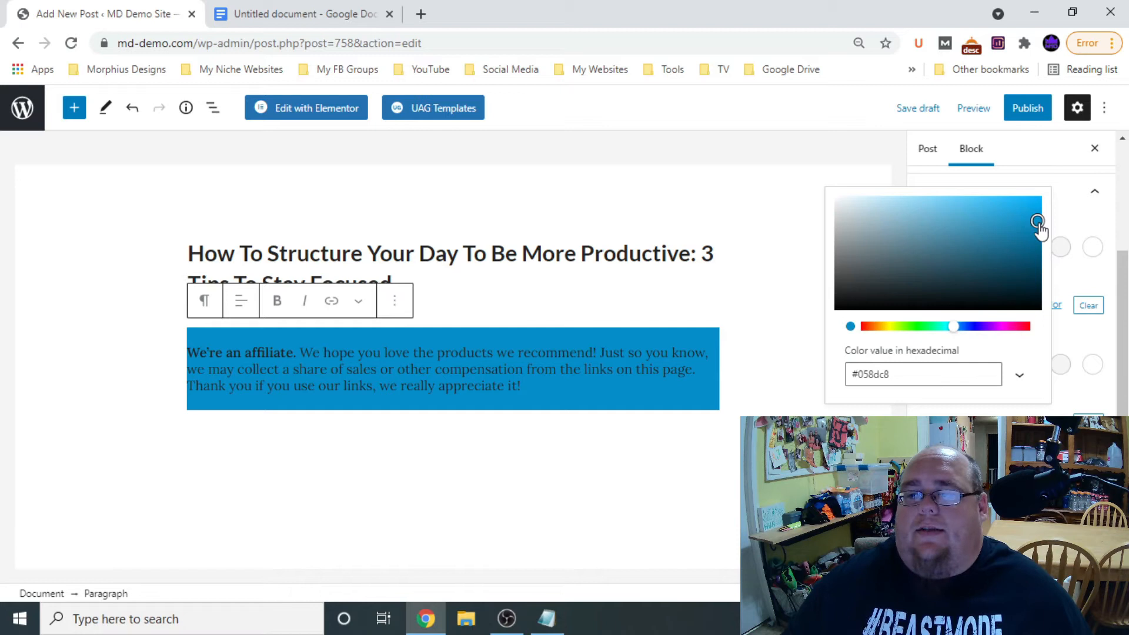
mouse_move(1037, 223)
mouse_down()
mouse_move(906, 230)
mouse_move(921, 237)
mouse_up()
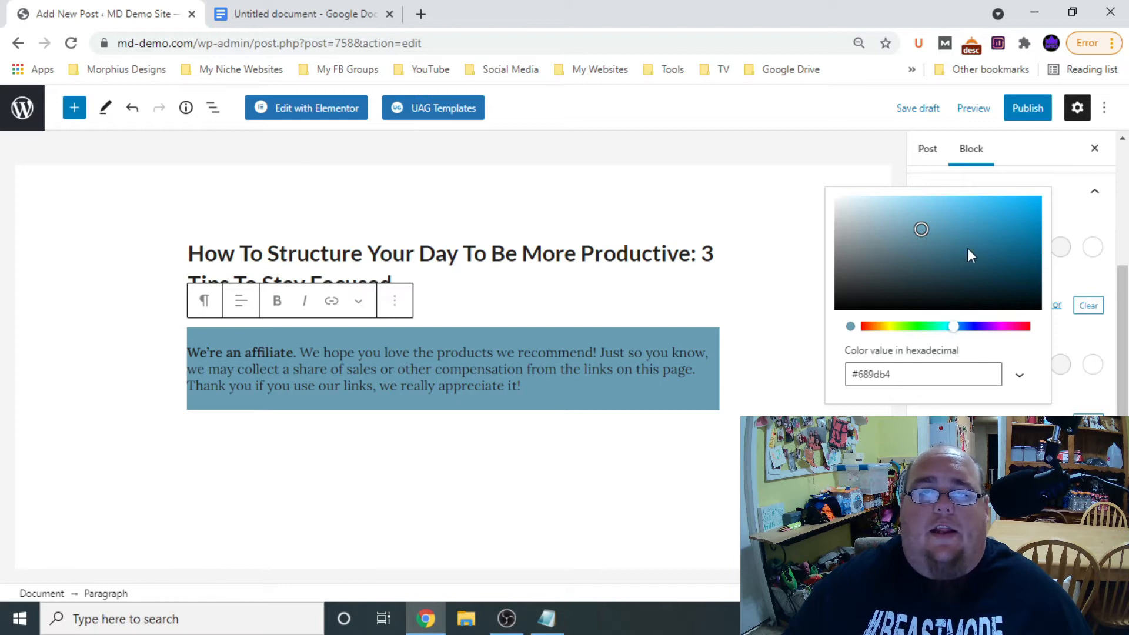
click(954, 327)
mouse_move(956, 334)
mouse_down()
mouse_move(984, 338)
mouse_move(970, 338)
mouse_up()
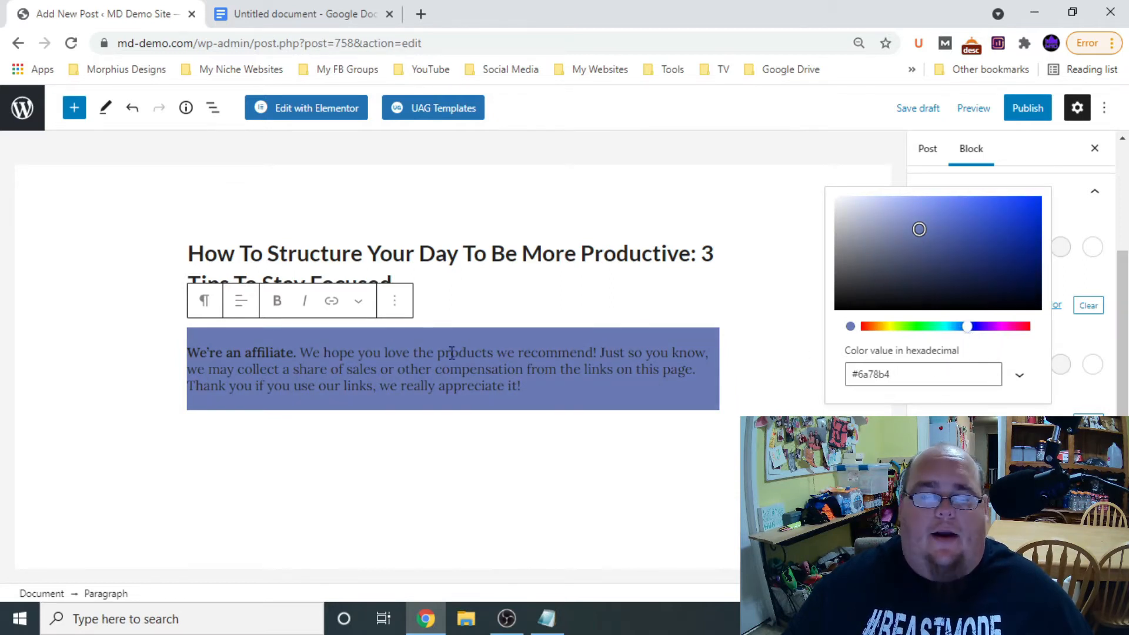
drag(920, 232, 896, 236)
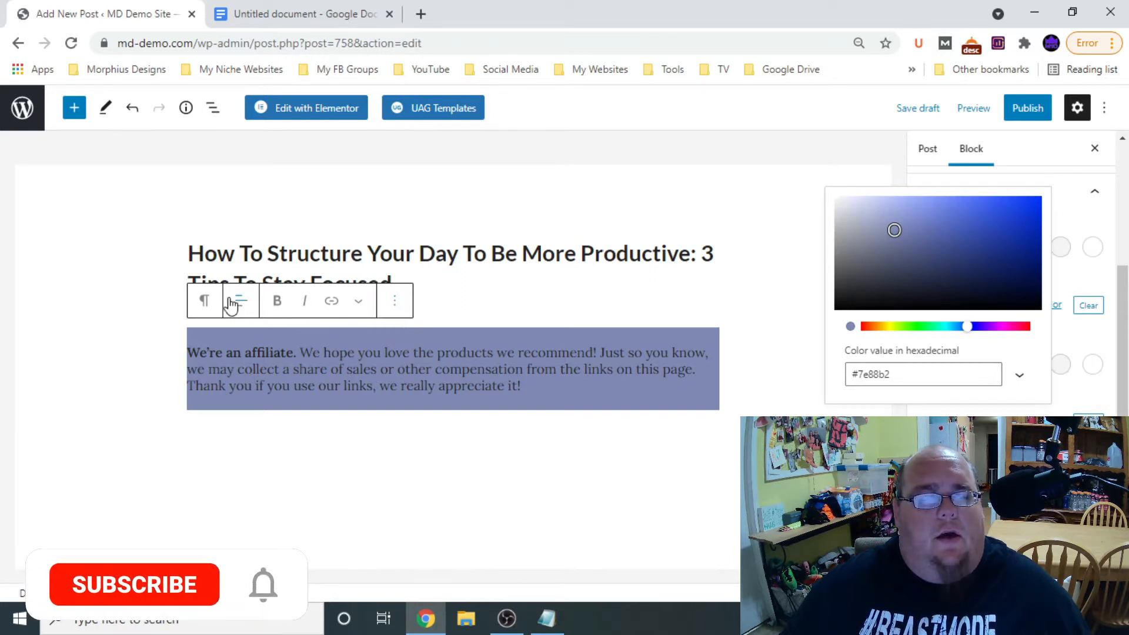
click(396, 306)
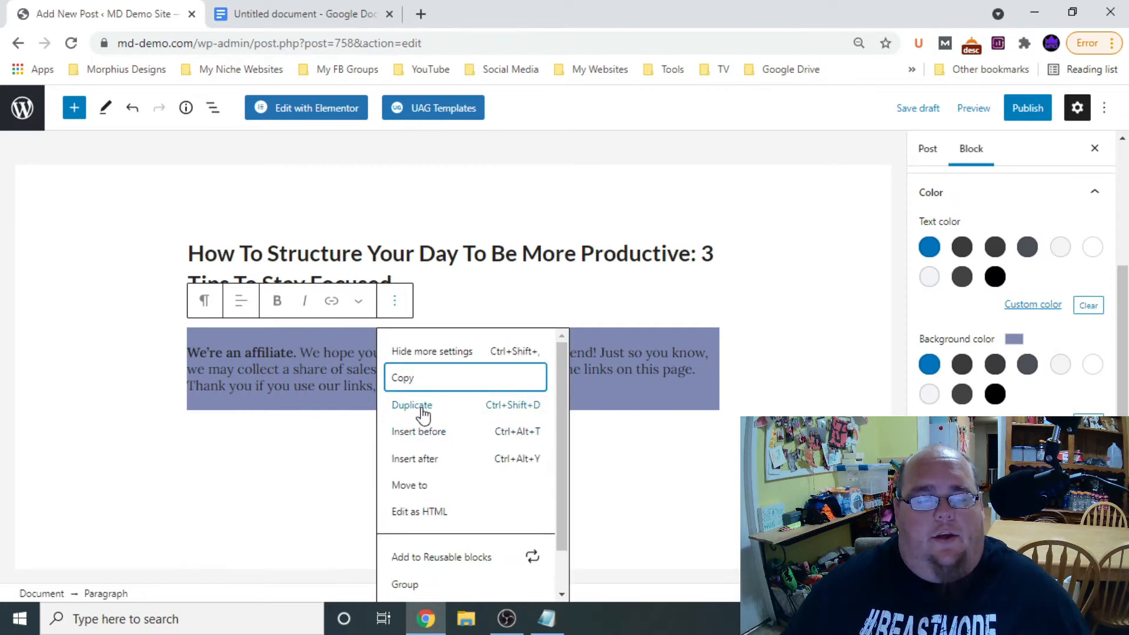
click(434, 562)
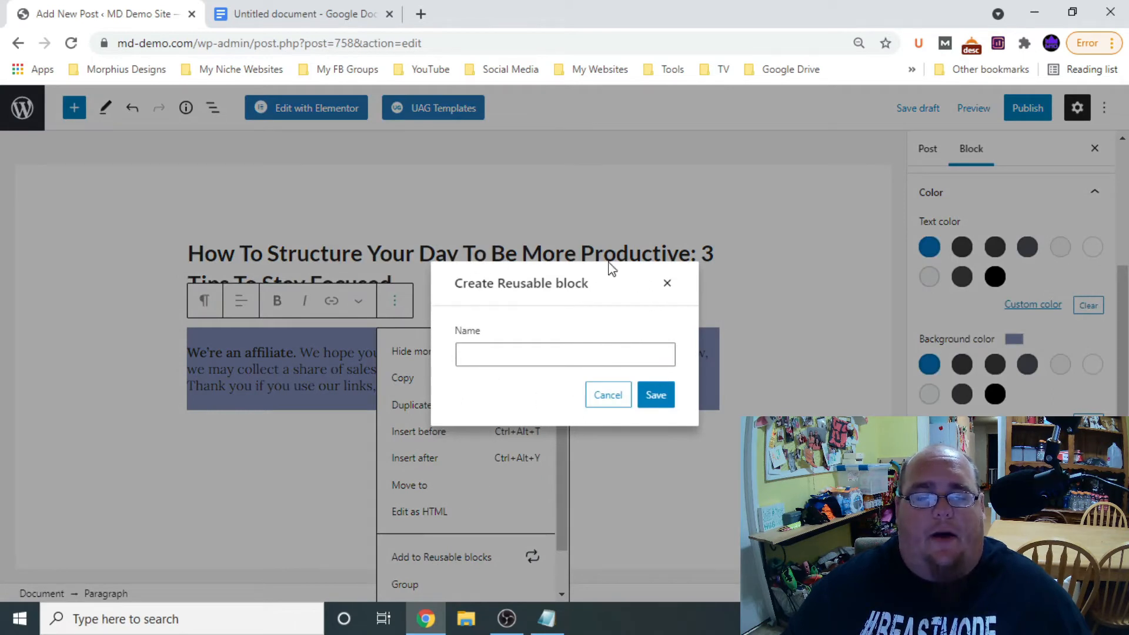
click(486, 356)
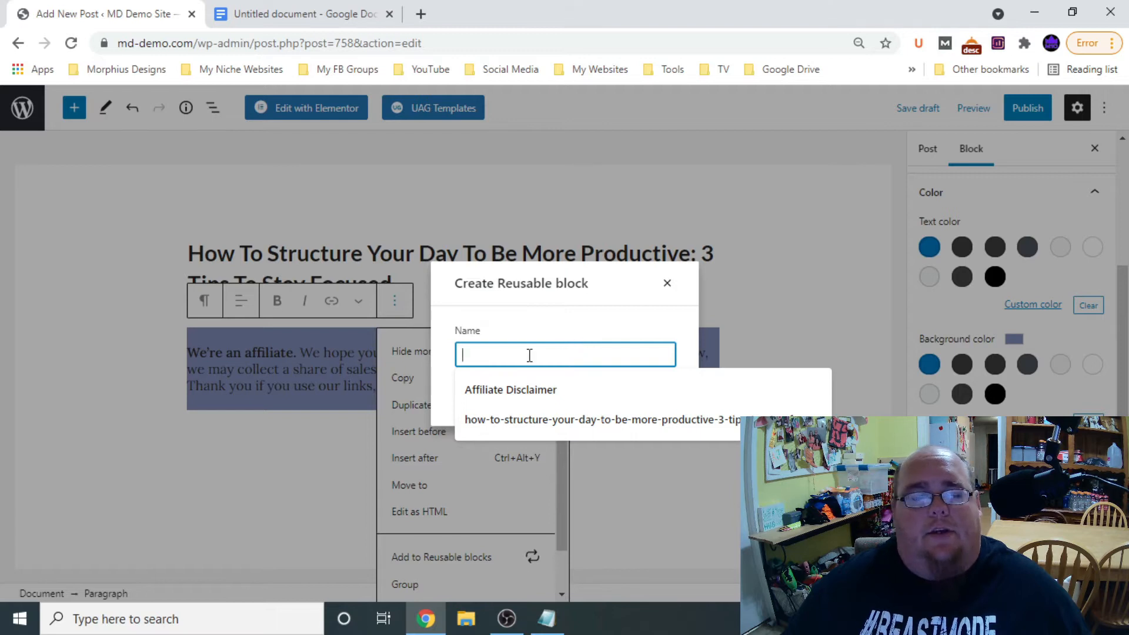
click(522, 398)
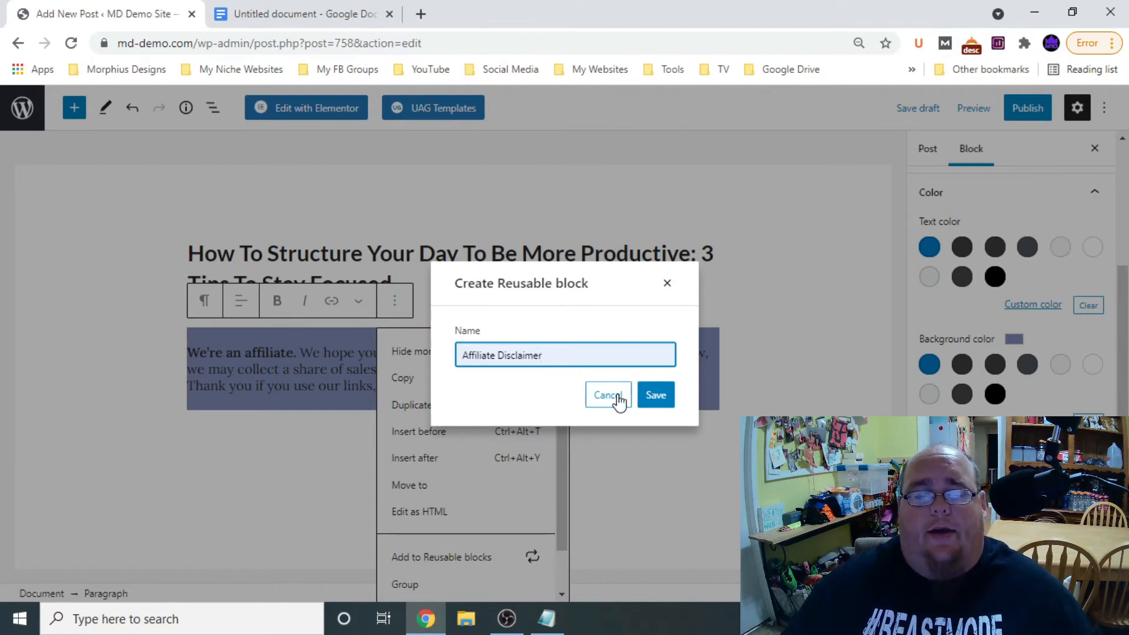
click(617, 397)
Remove the manually formatted affiliate disclosure paragraph block from below the post title
click(394, 300)
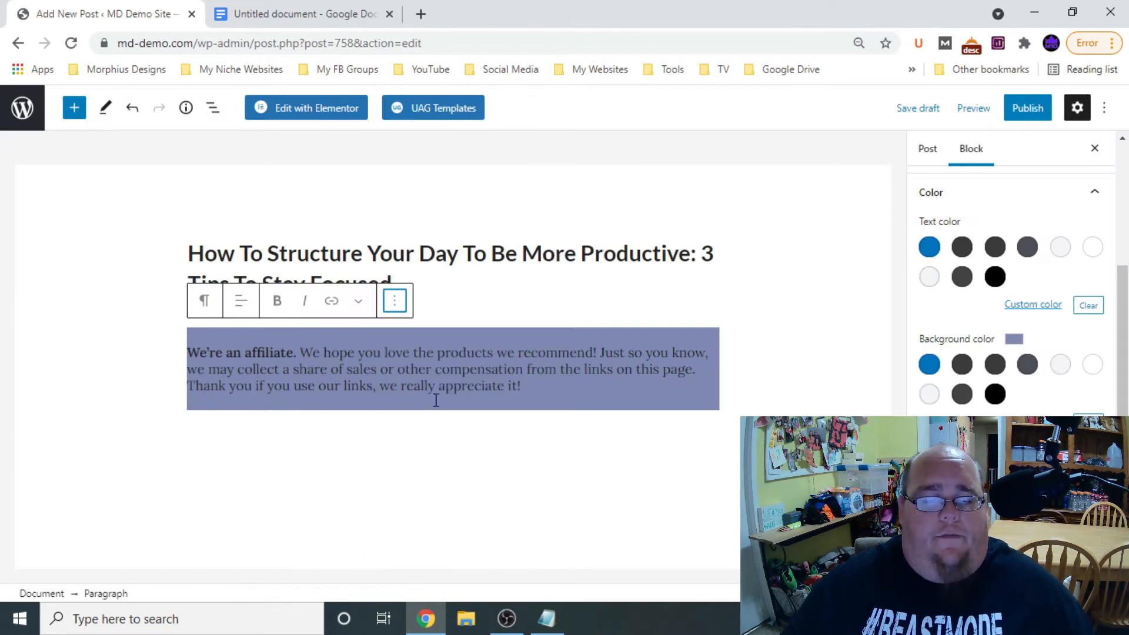
click(395, 301)
scroll(470, 471, down, 2)
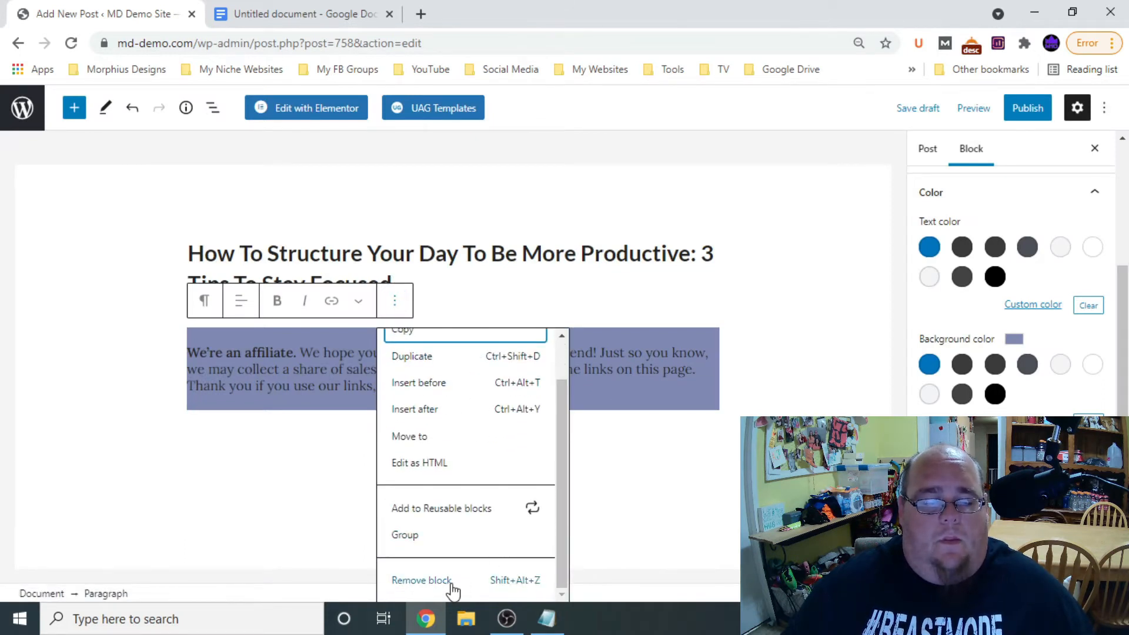
click(519, 581)
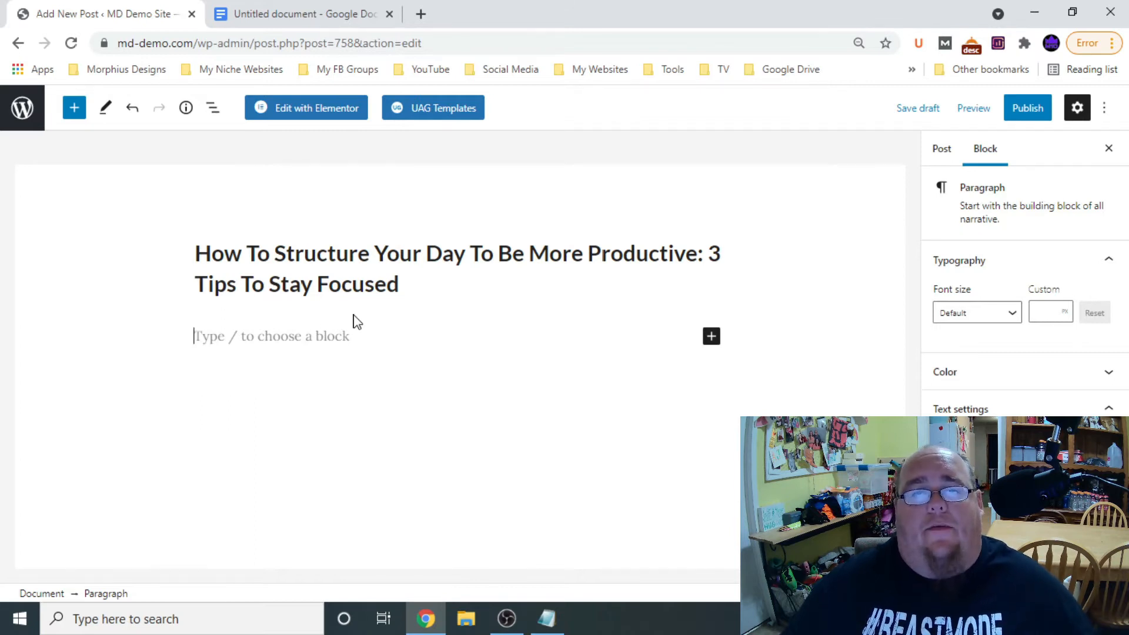
Find the saved "Affiliate Disclaimer" reusable block and insert it directly below the post title
click(74, 108)
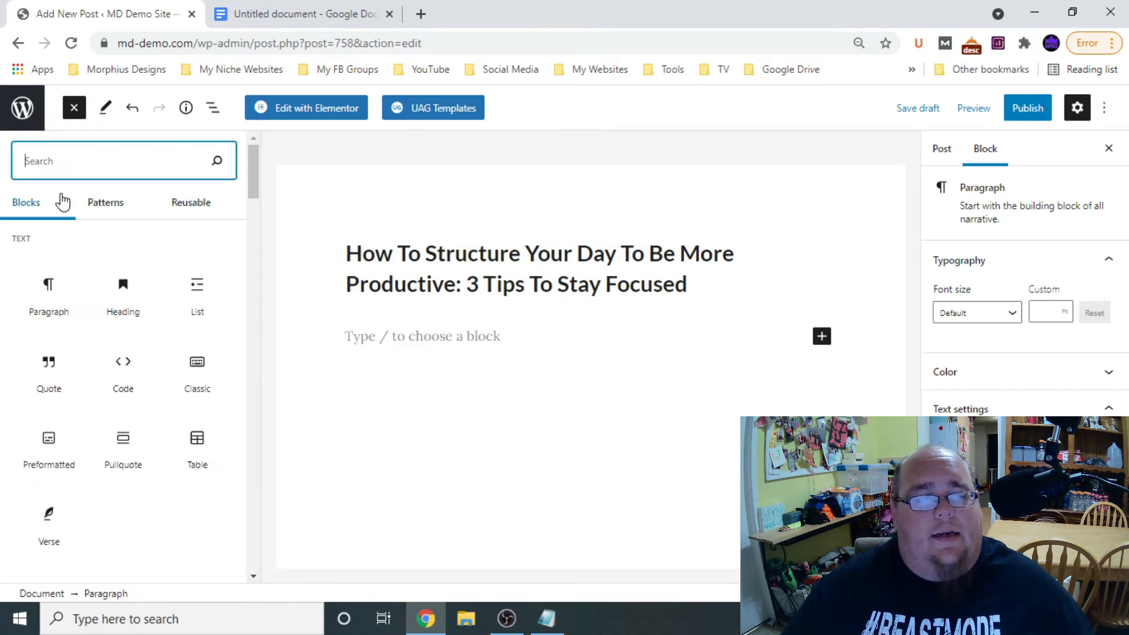
click(822, 337)
click(711, 336)
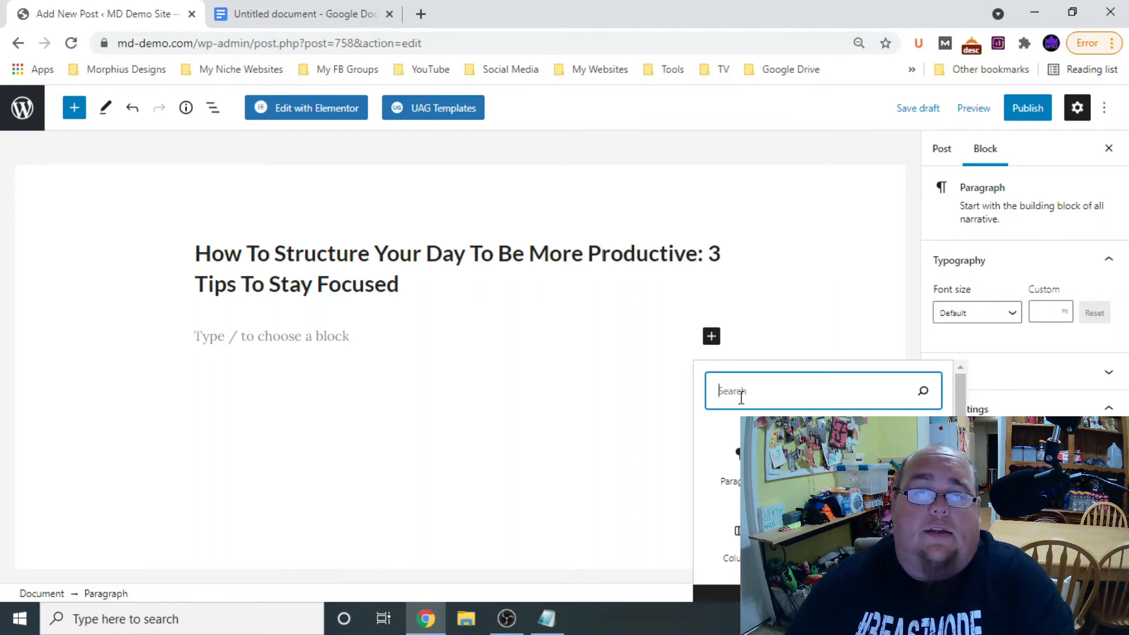
text(affiliate)
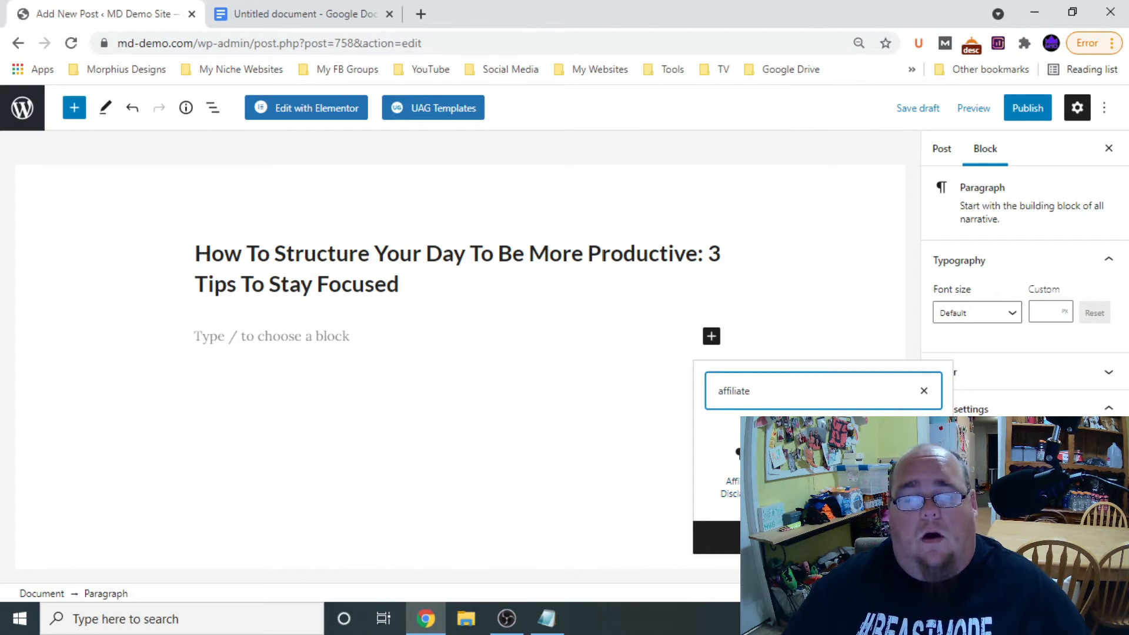
click(714, 537)
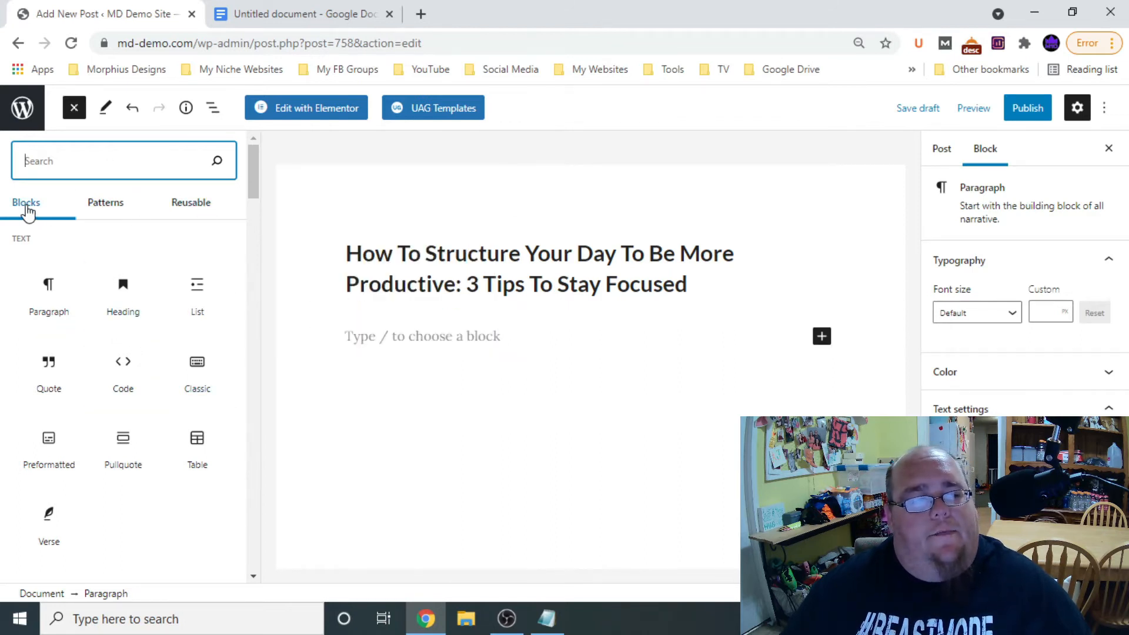
click(111, 203)
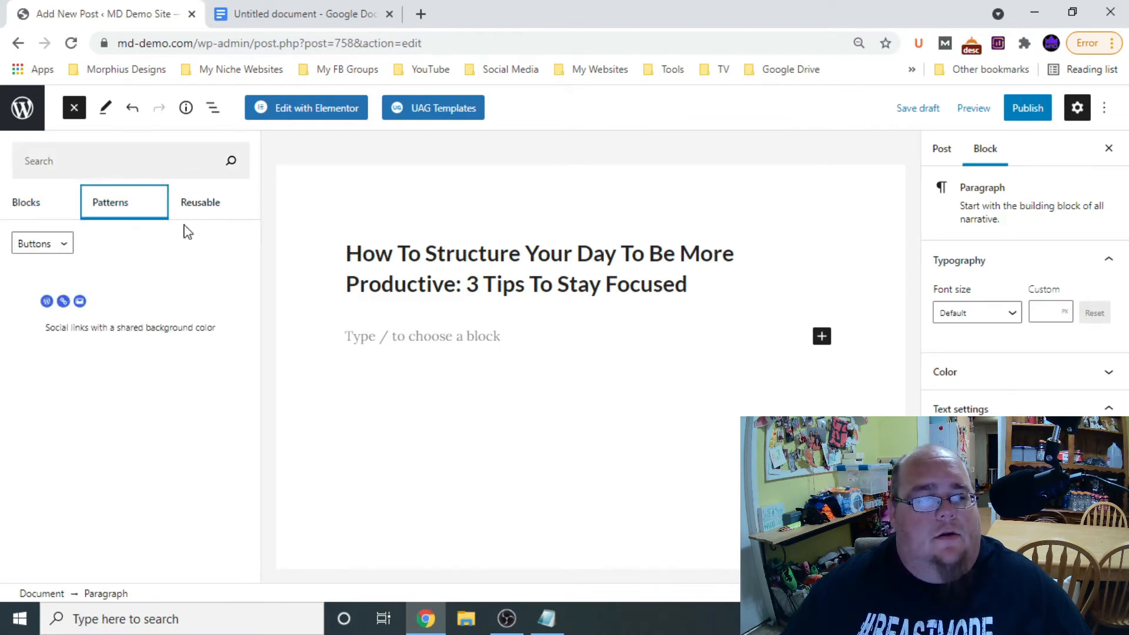
click(210, 214)
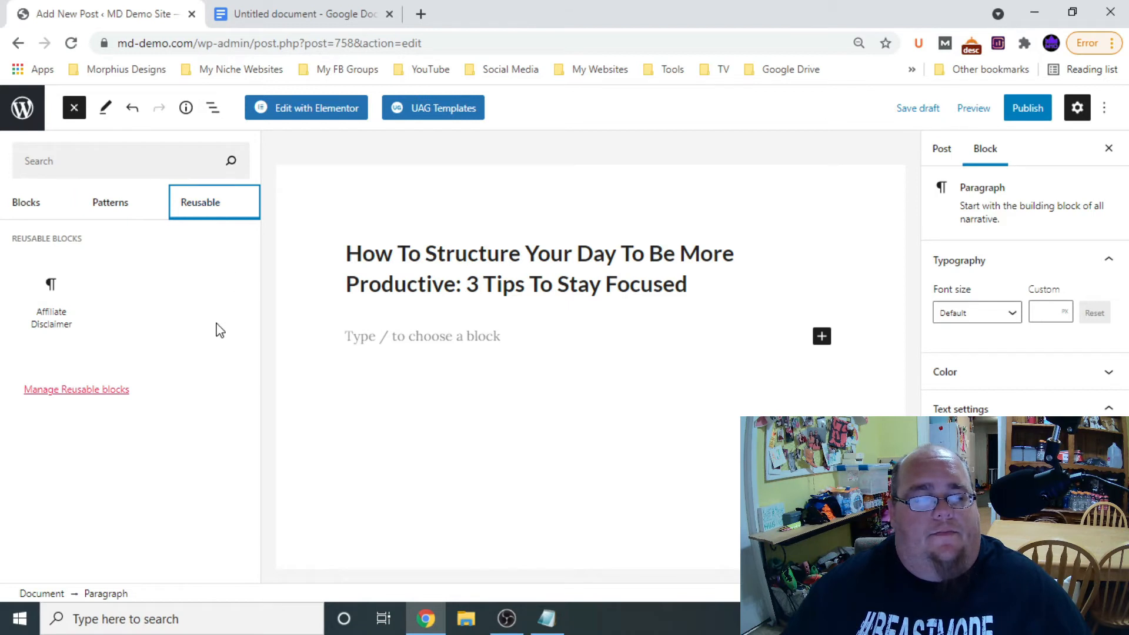
mouse_move(29, 324)
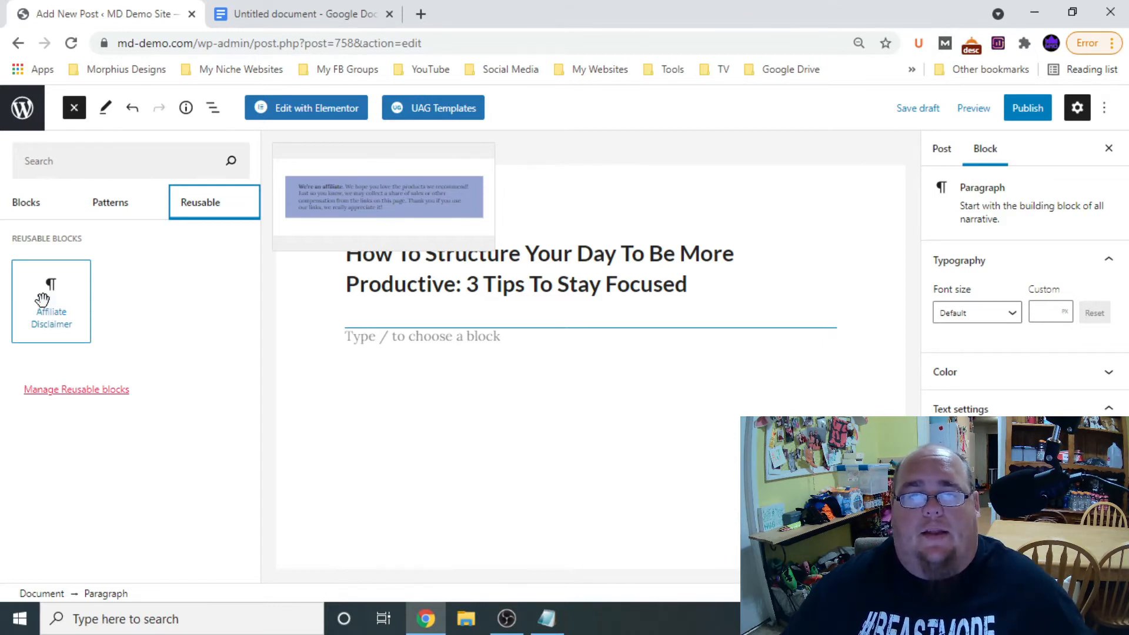
click(42, 300)
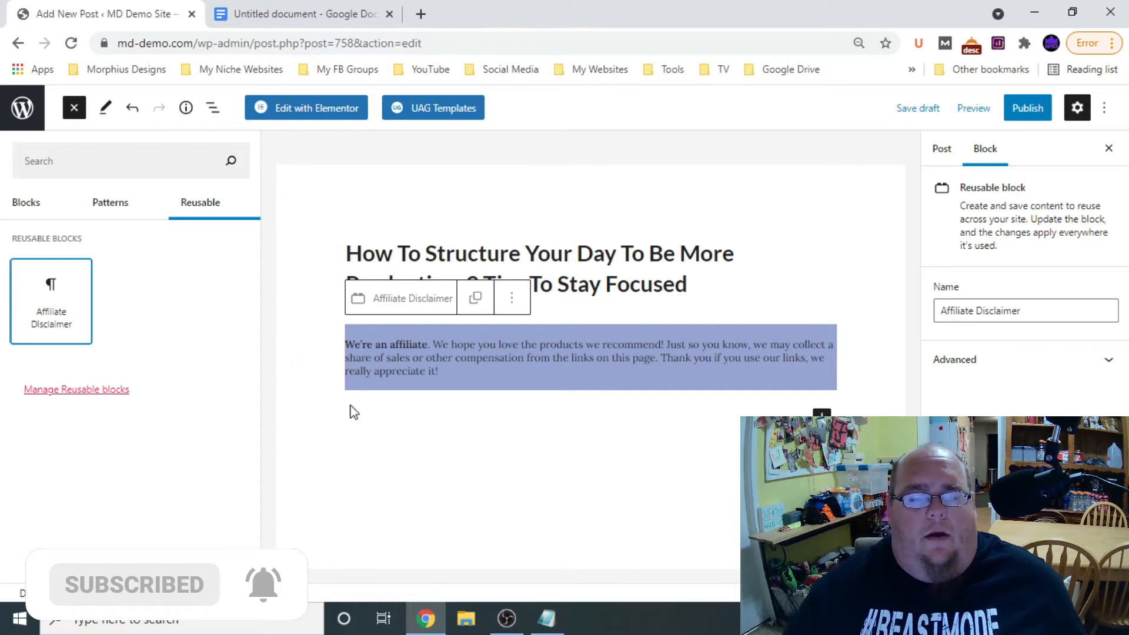
click(413, 436)
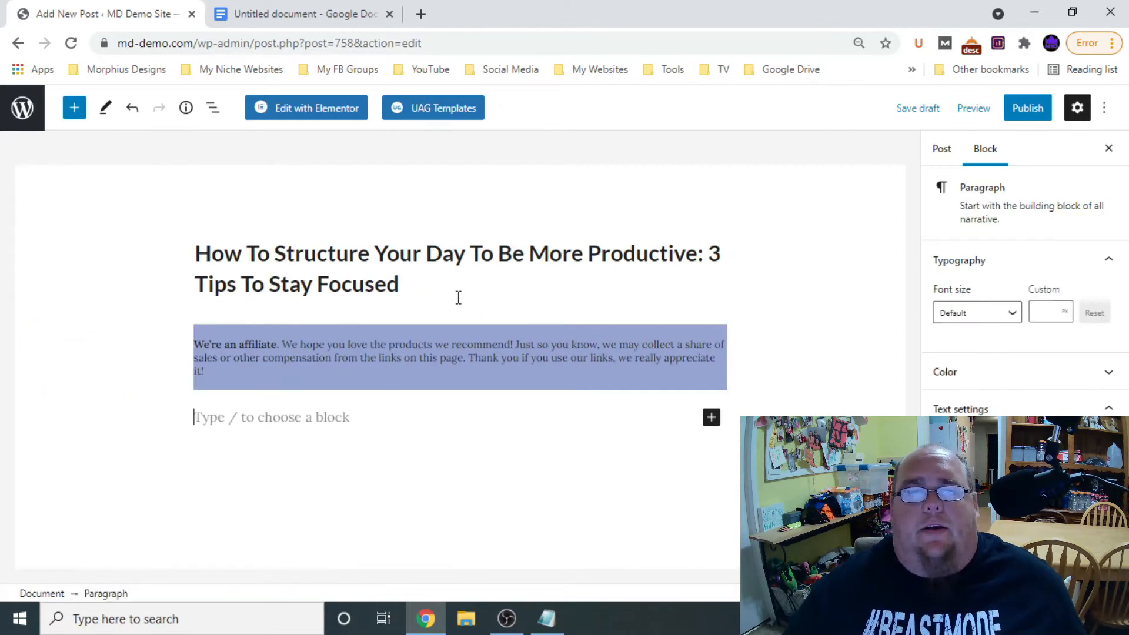
Copy the article's three introductory paragraphs from the Google Docs document and paste them into the empty paragraph below the affiliate disclaimer
click(305, 18)
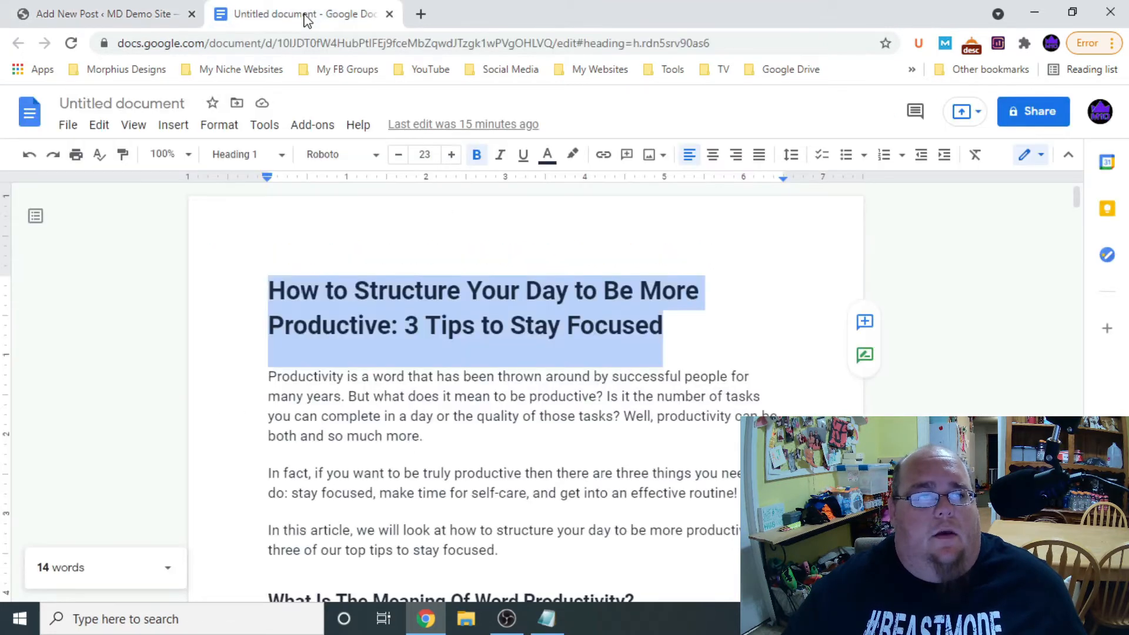
scroll(300, 316, down, 3)
drag(270, 211, 505, 384)
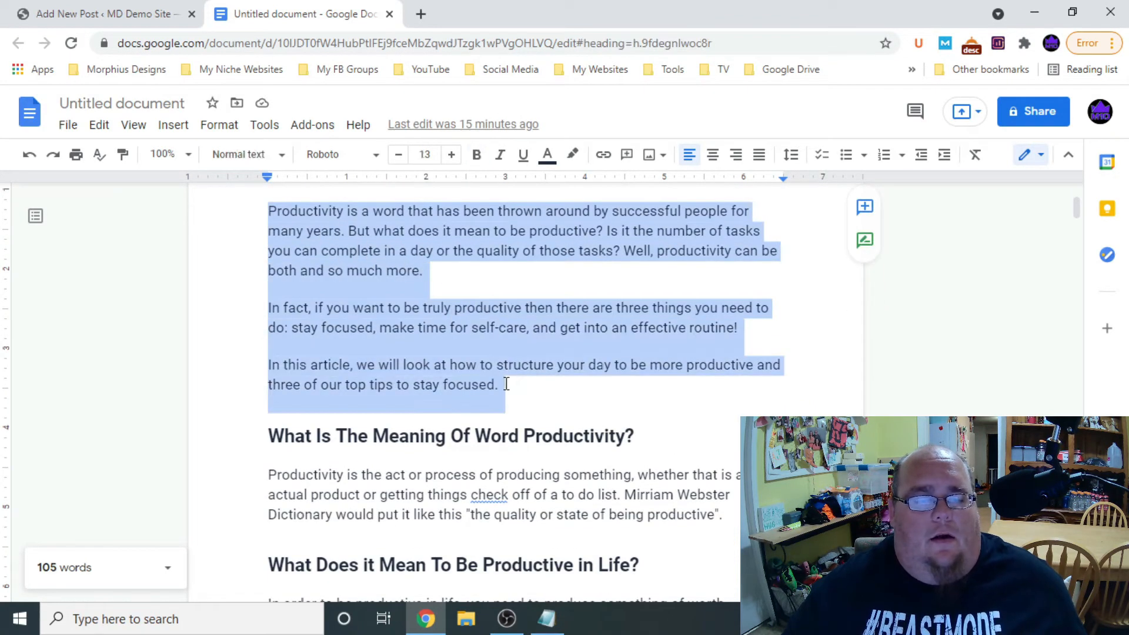
right_click(397, 213)
click(441, 178)
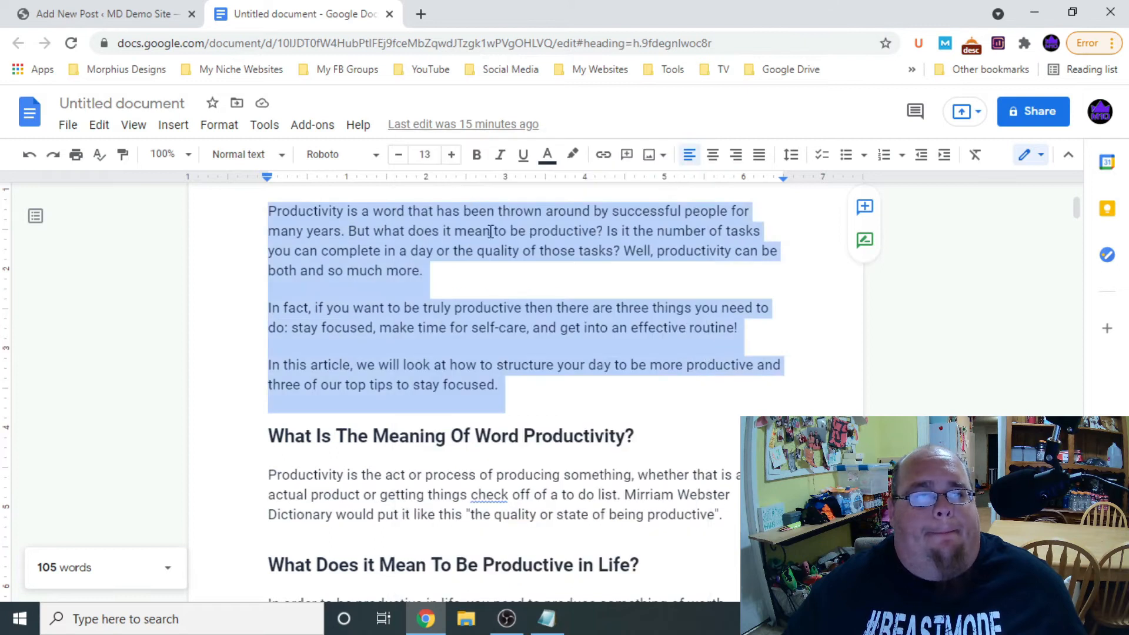
click(158, 8)
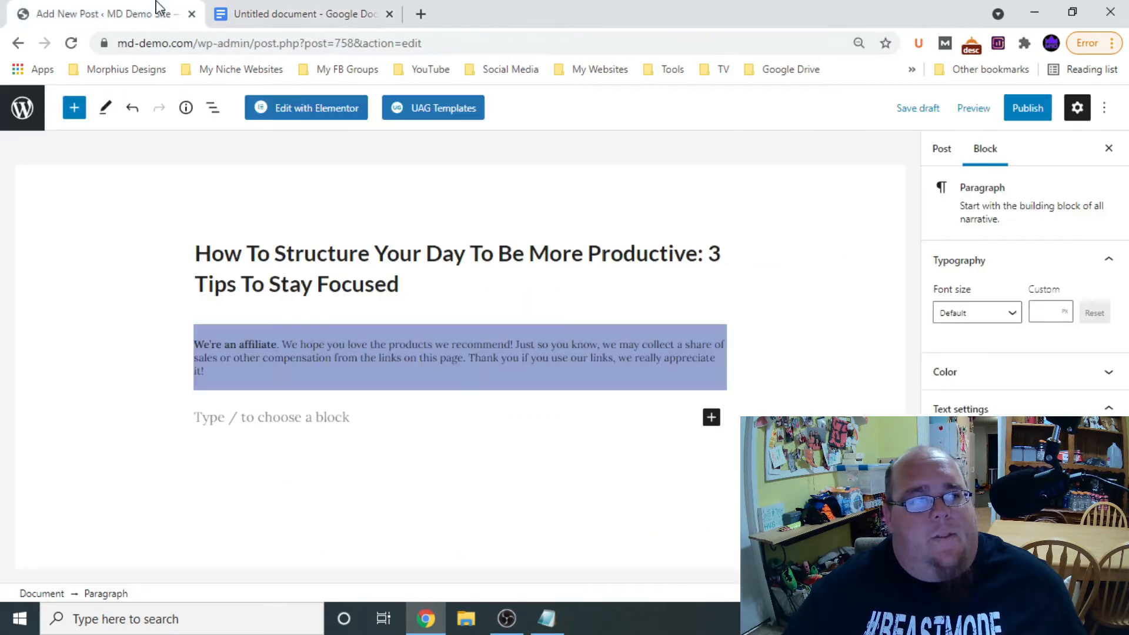
right_click(331, 416)
click(381, 285)
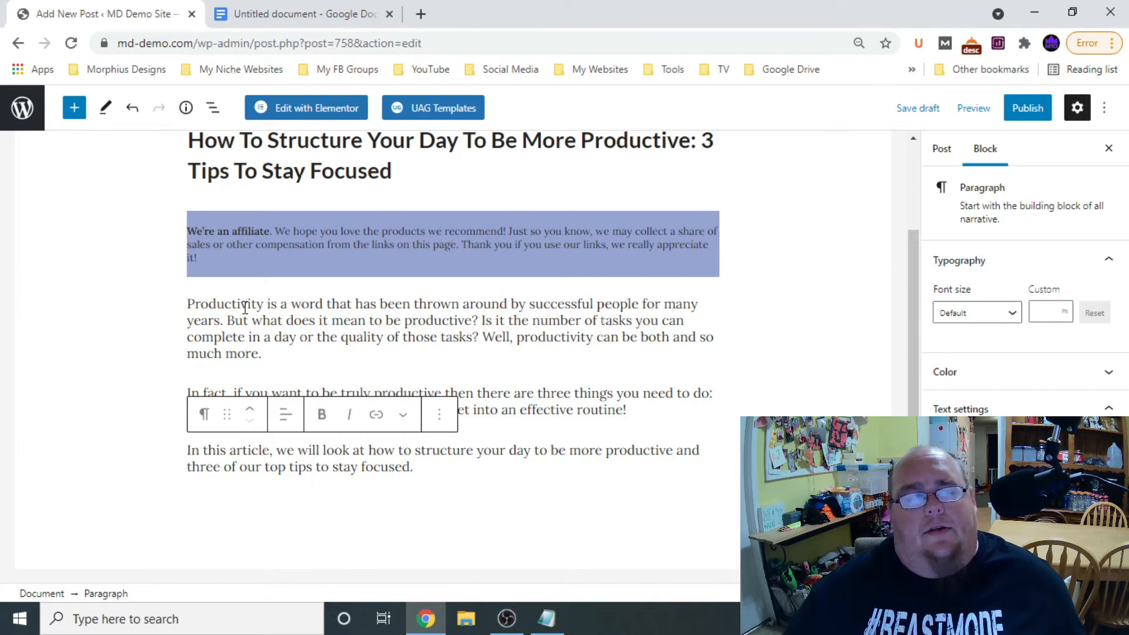
Try center and right text alignment on the three introductory paragraphs together and return them to left alignment
click(226, 306)
click(187, 304)
drag(188, 304, 237, 331)
click(188, 304)
drag(188, 304, 421, 464)
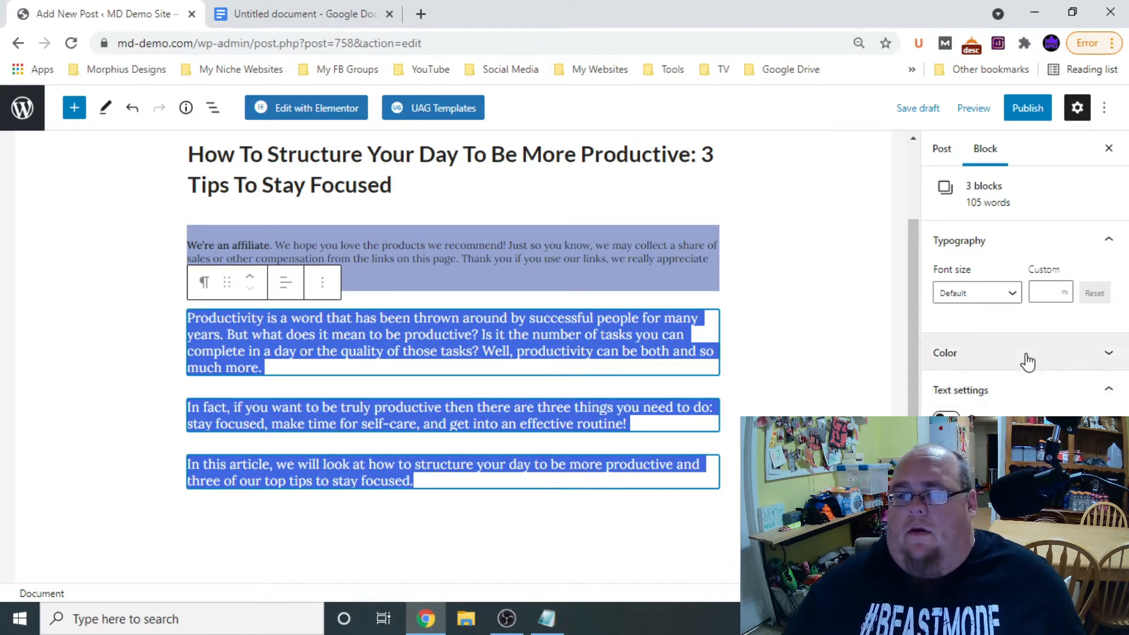
click(286, 284)
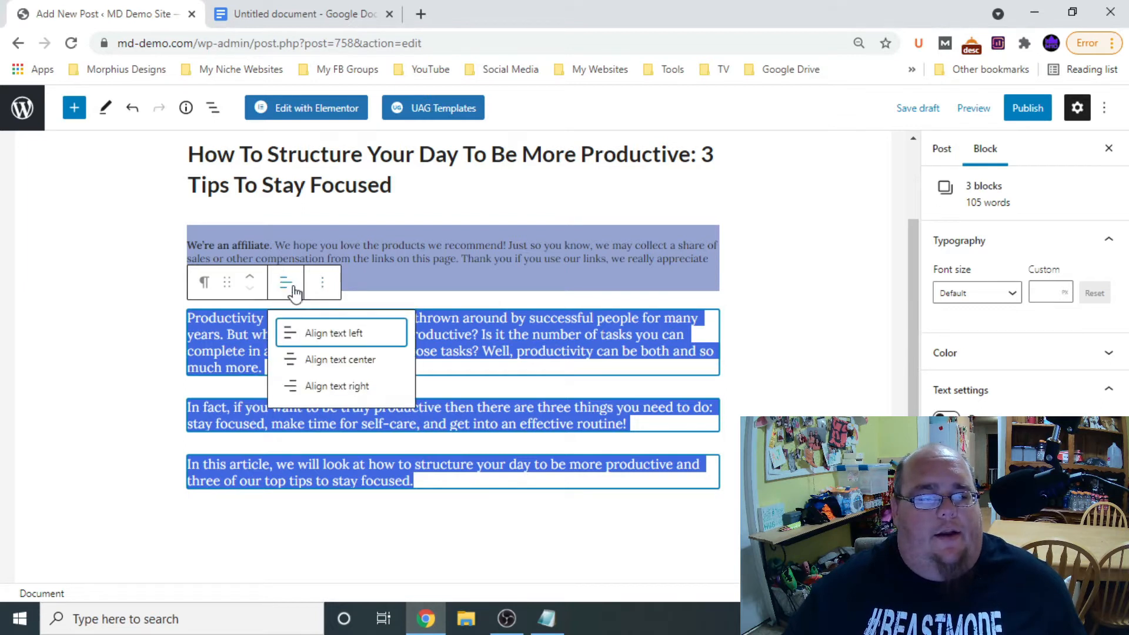
click(336, 360)
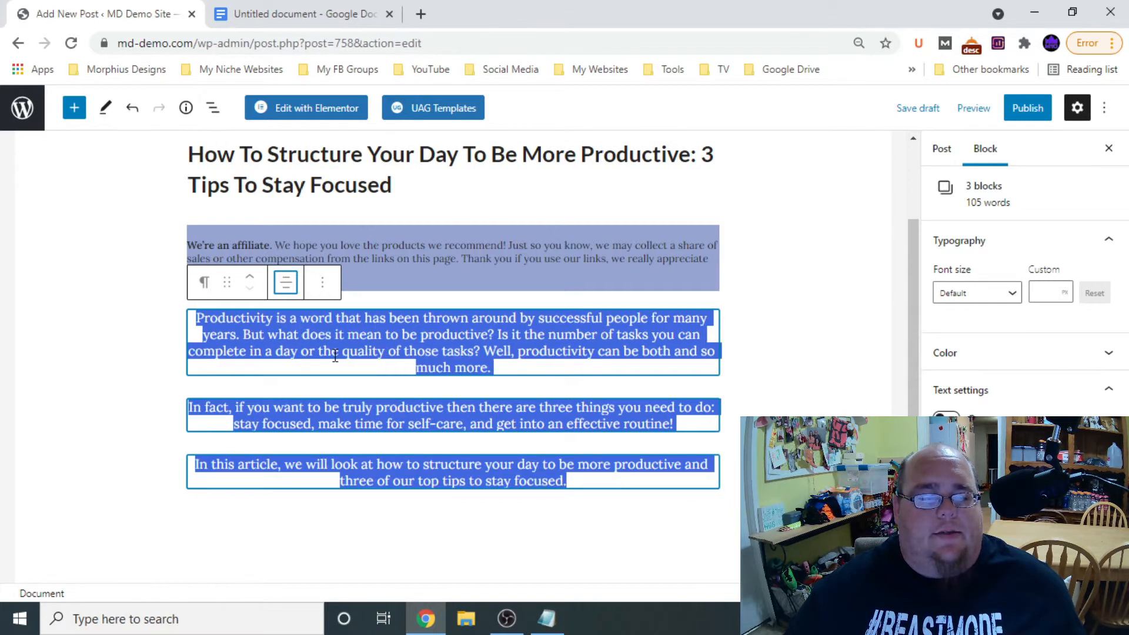
click(287, 283)
click(320, 383)
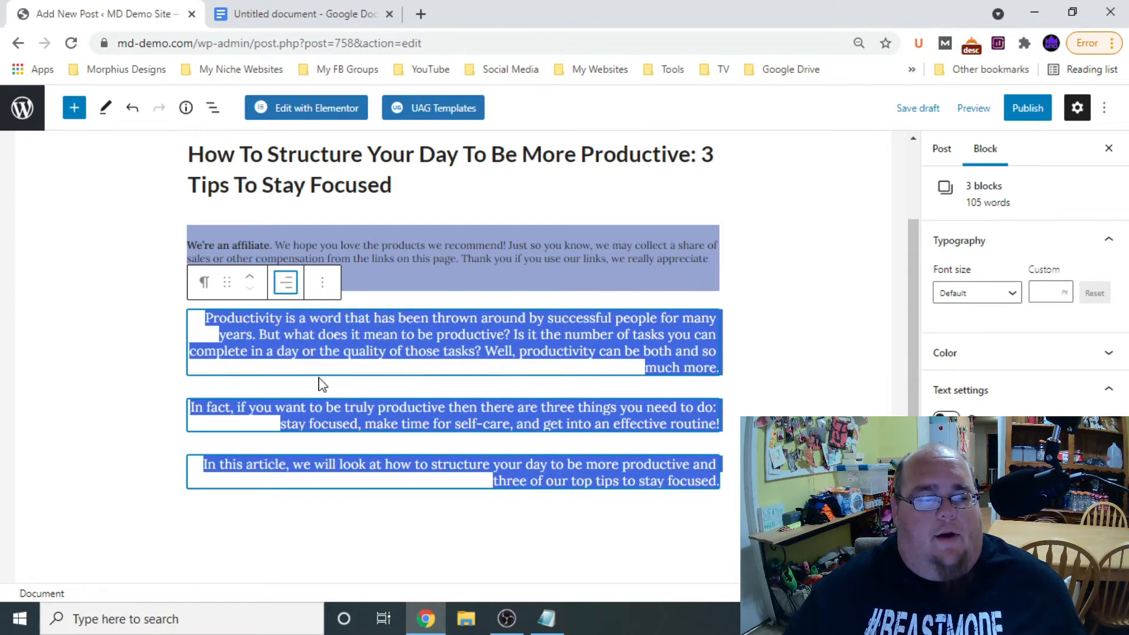
click(287, 283)
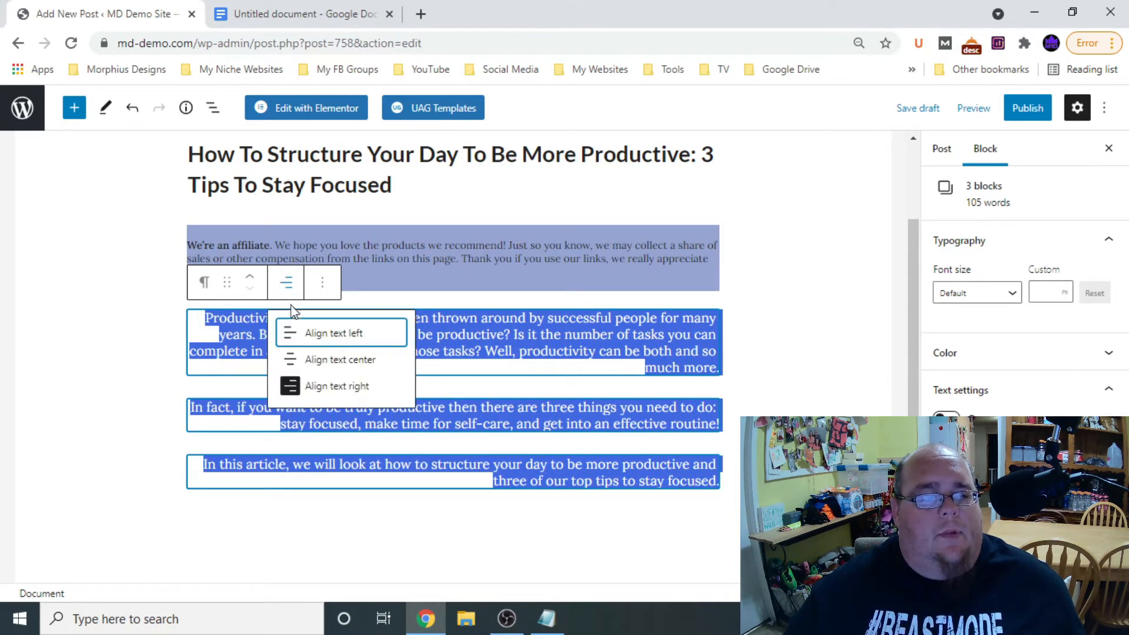
click(335, 341)
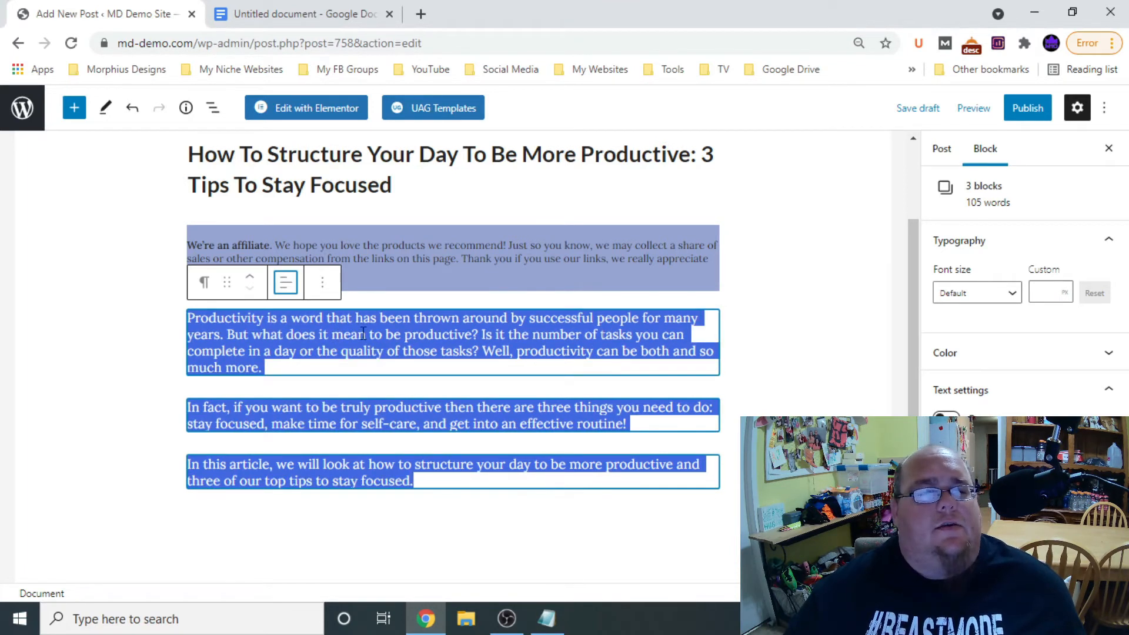
Make the phrase "does it mean to be productive" bold in the first introductory paragraph
click(605, 322)
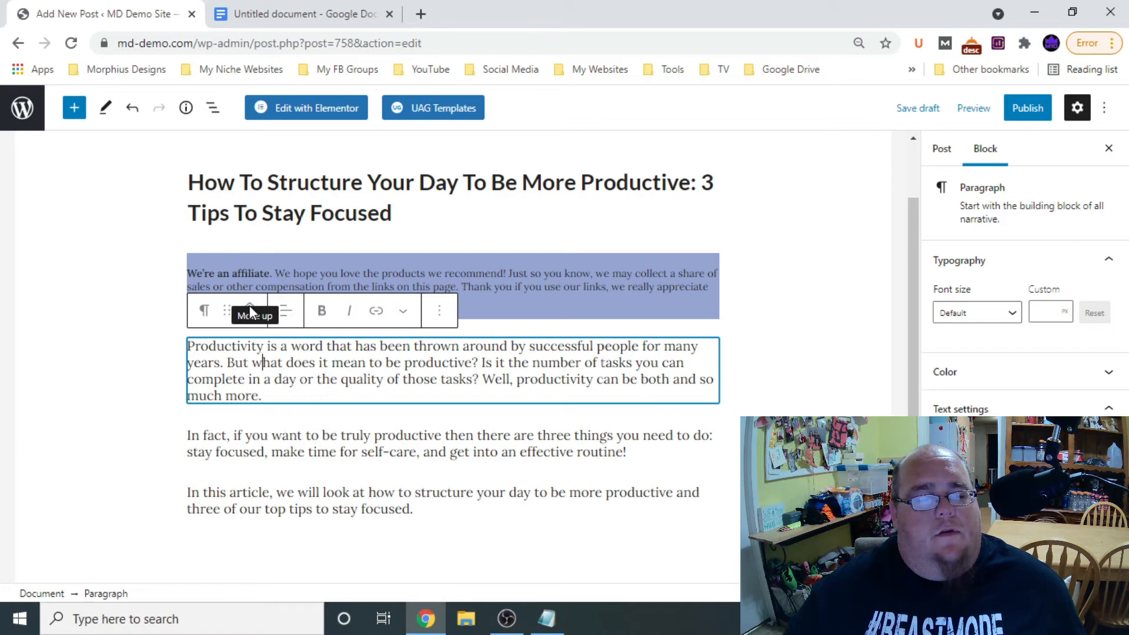
drag(286, 362, 466, 361)
click(321, 311)
click(377, 399)
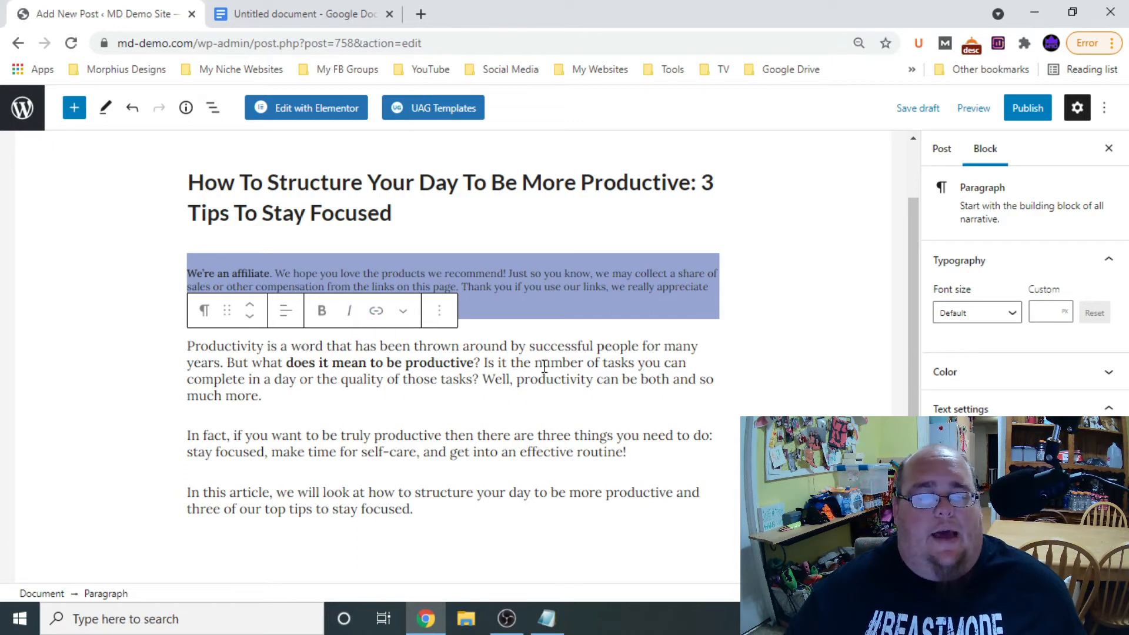
drag(532, 350, 641, 351)
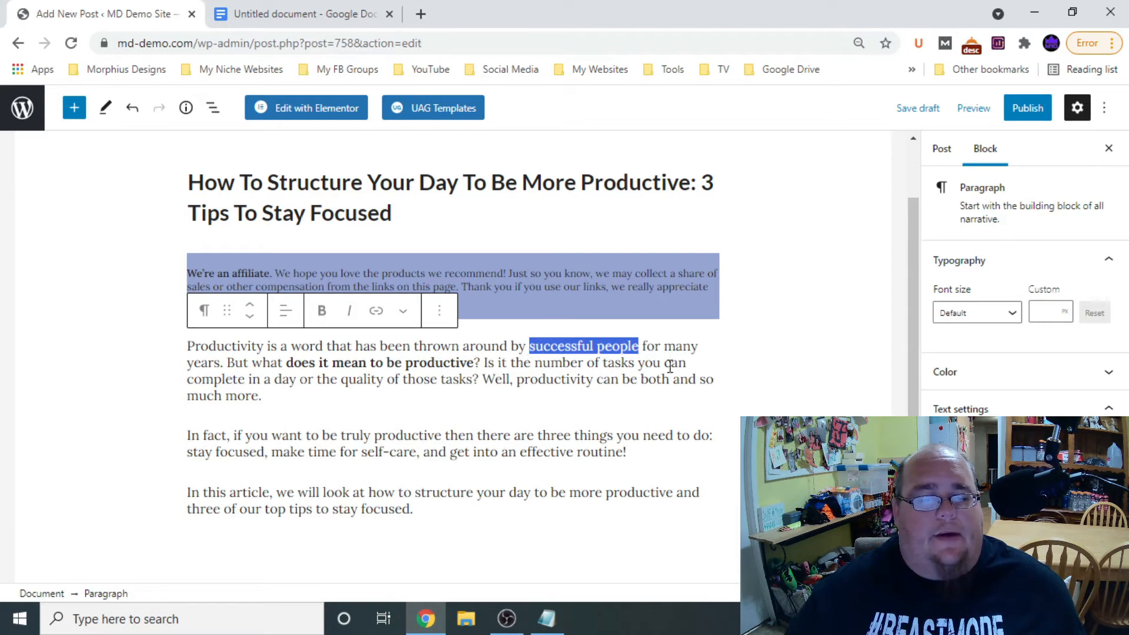
right_click(426, 376)
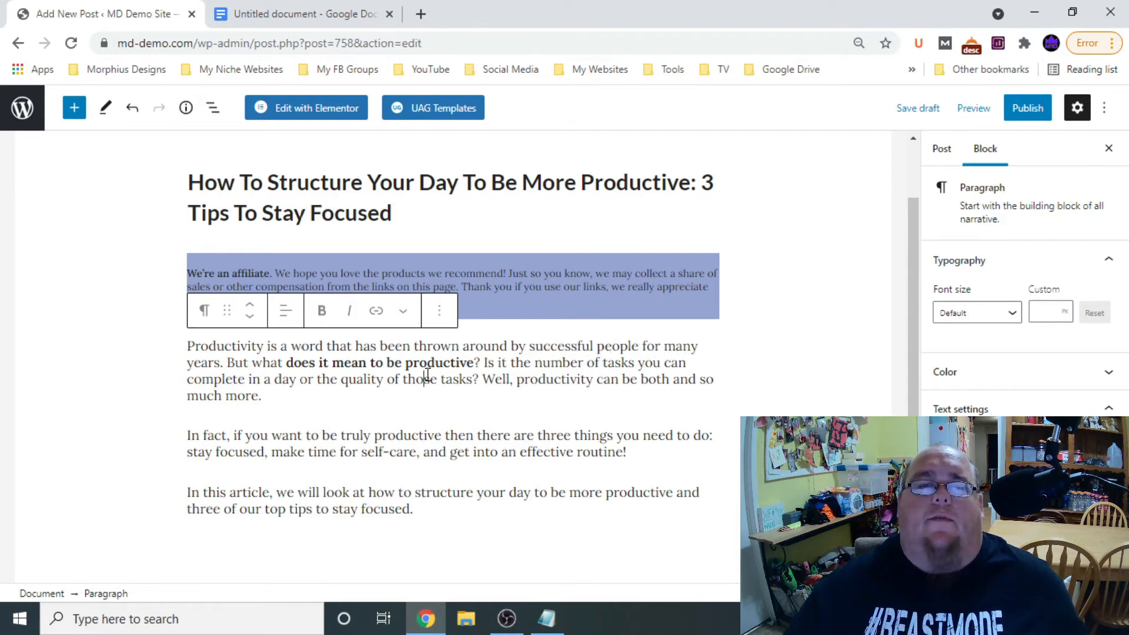
click(622, 380)
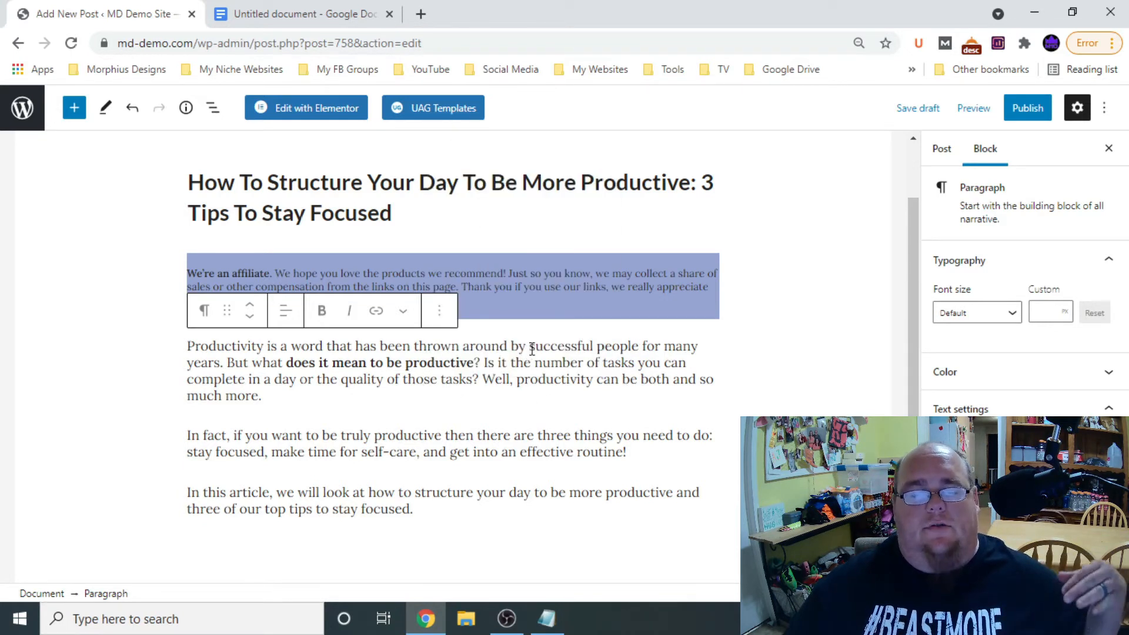
drag(530, 347, 631, 346)
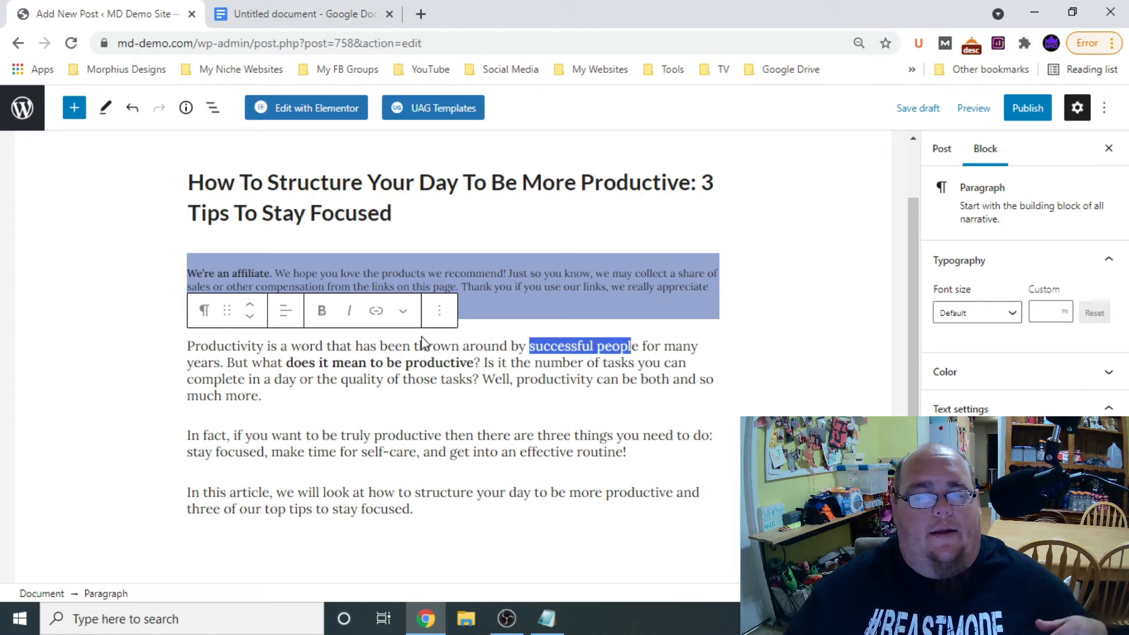
click(375, 312)
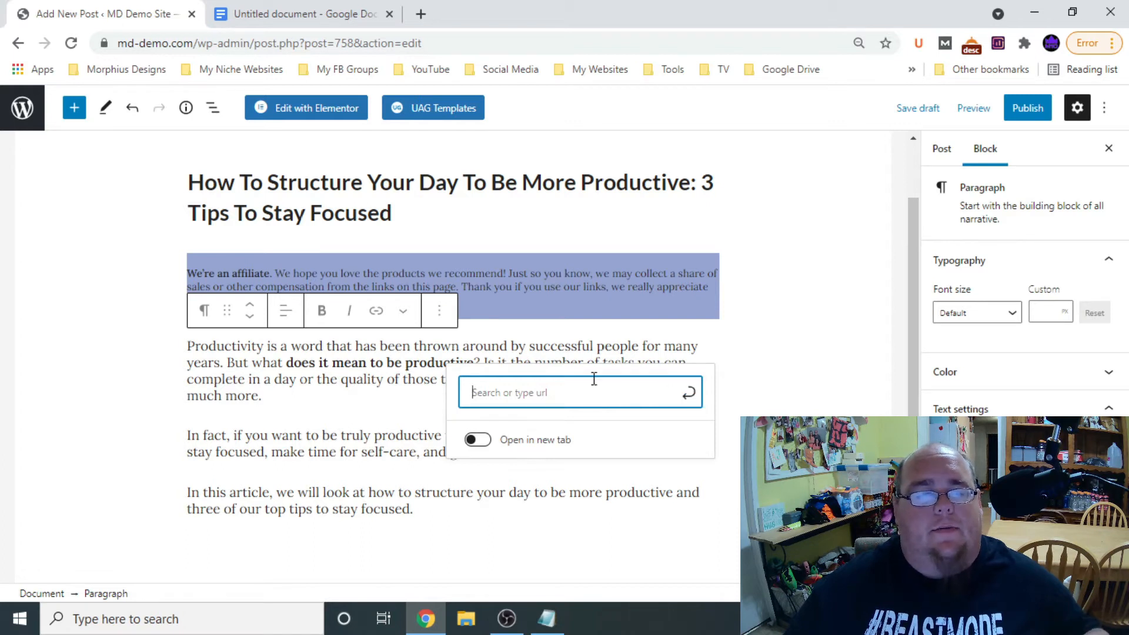
key(Escape)
Remove the bold formatting from the phrase "does it mean to be productive" in the first introductory paragraph
drag(474, 363, 287, 364)
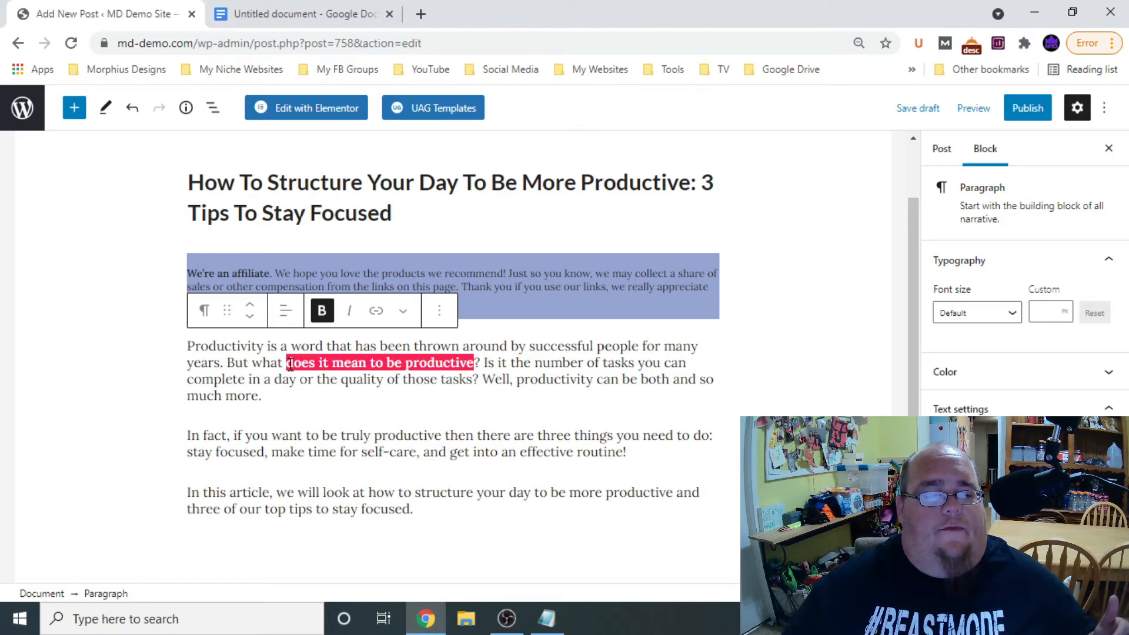
click(317, 313)
click(449, 396)
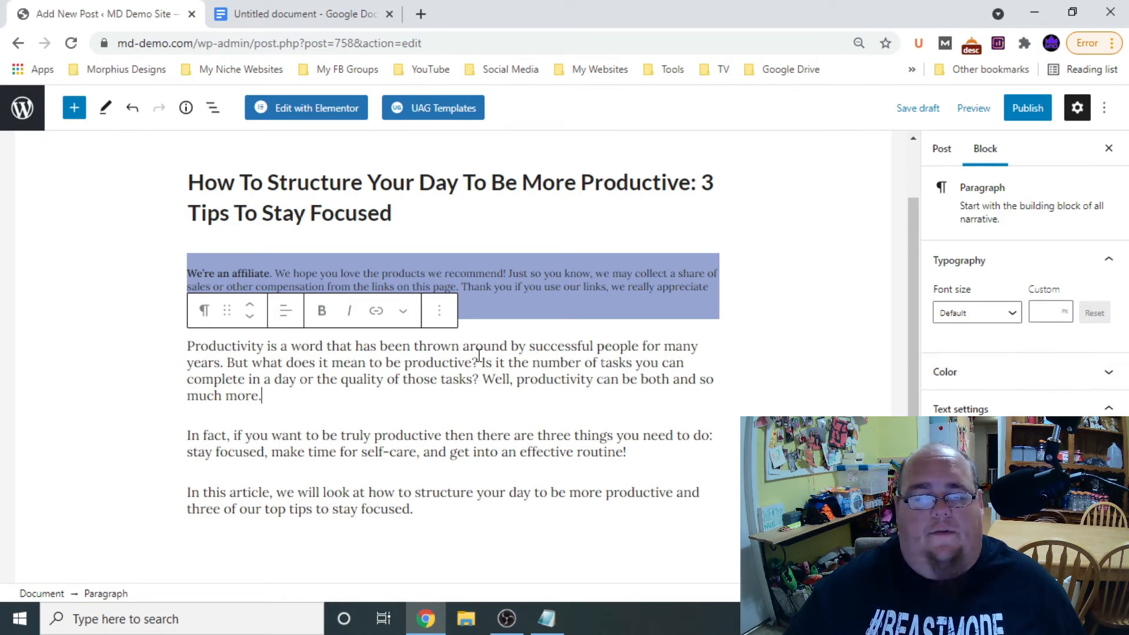
Try Theme Color 1 as the text color of the whole first introductory paragraph and clear it again
click(976, 376)
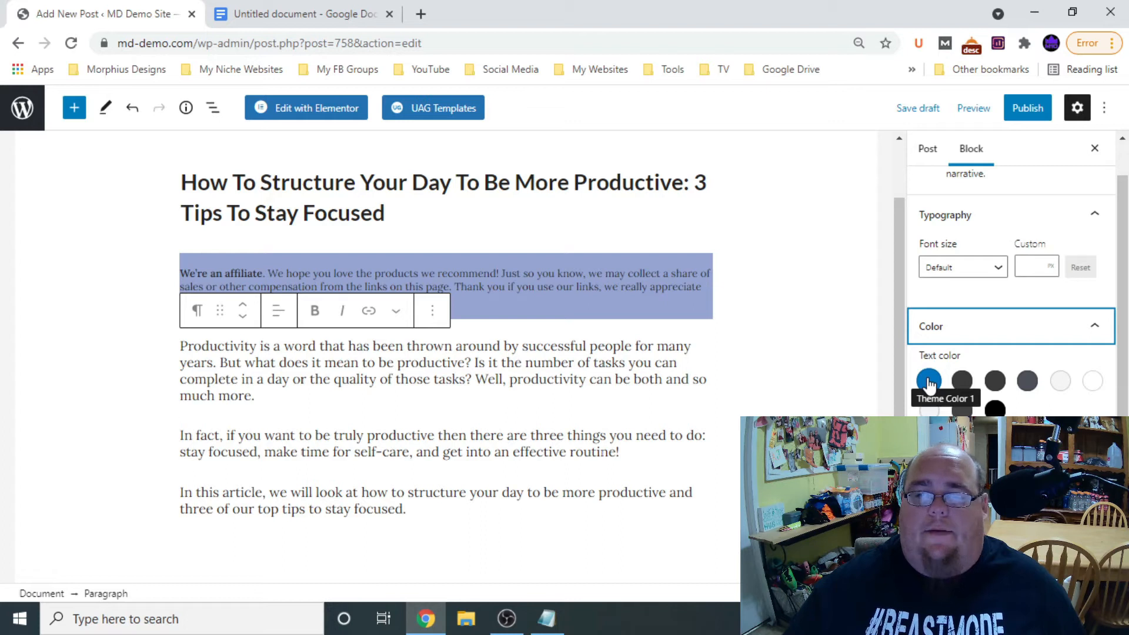
click(929, 381)
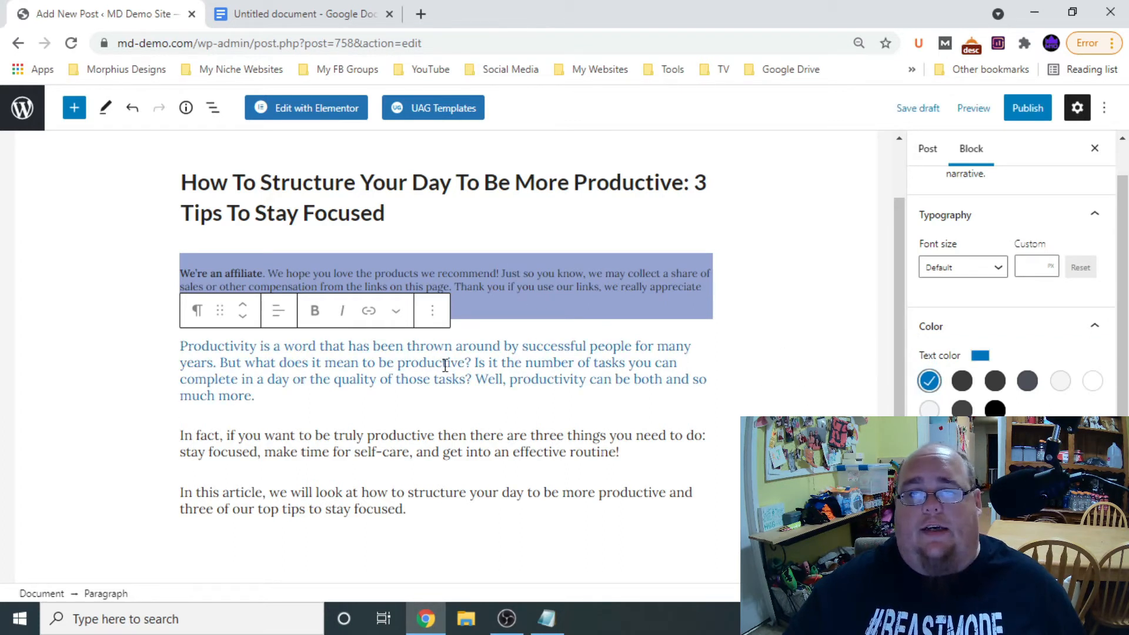
click(928, 388)
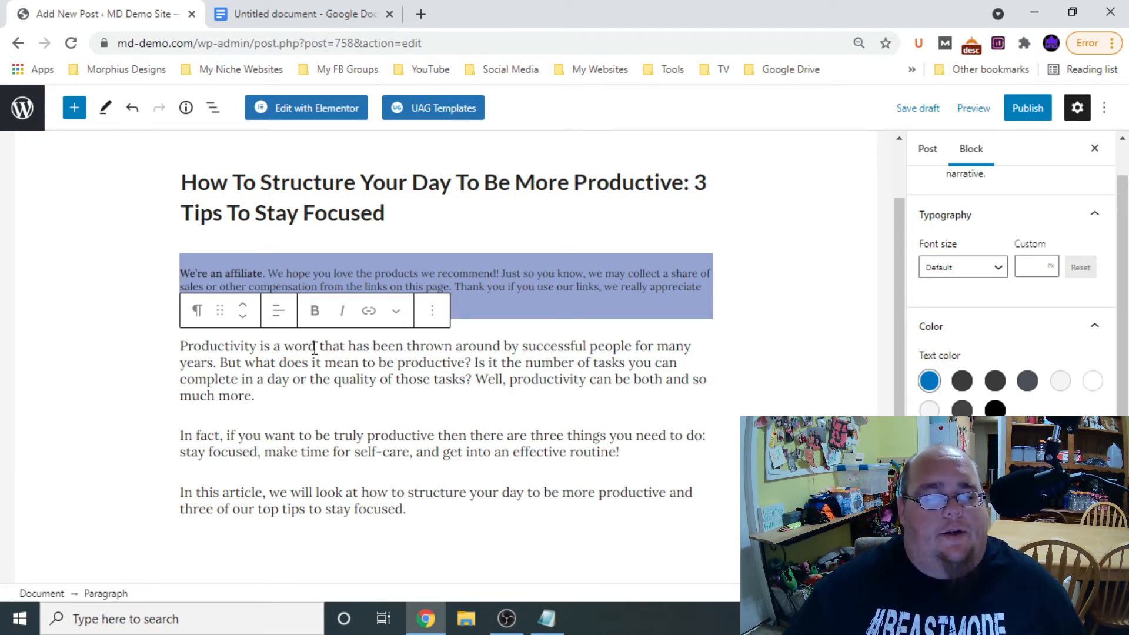
Color the phrase "word that has been thrown around" in the first introductory paragraph with the custom red #ff0000
drag(284, 346, 491, 351)
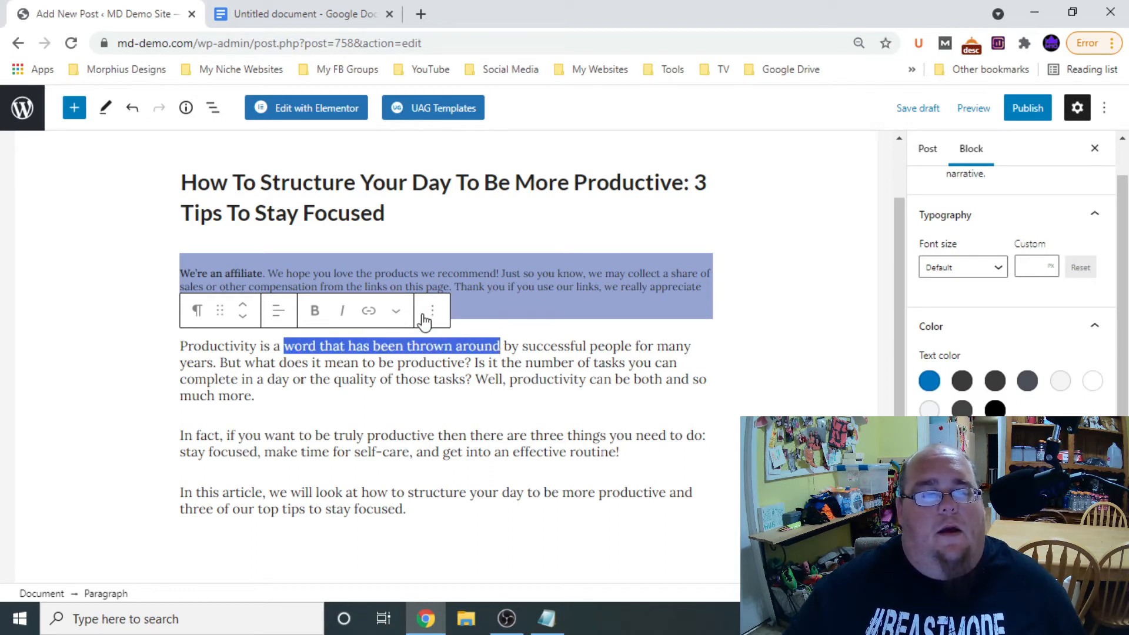
click(397, 312)
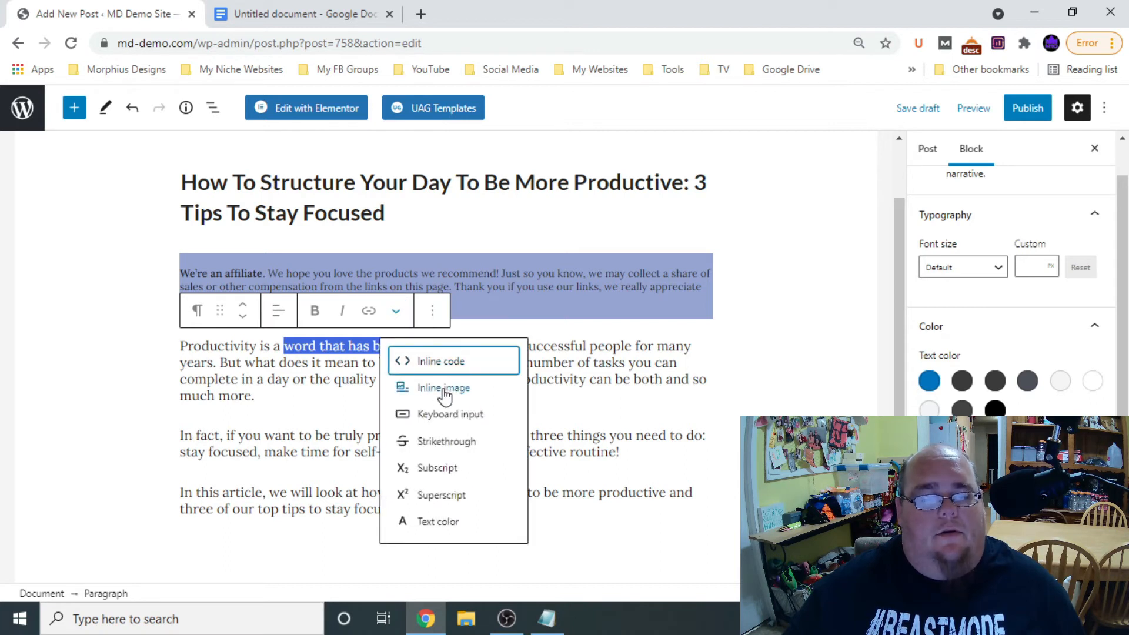
click(446, 523)
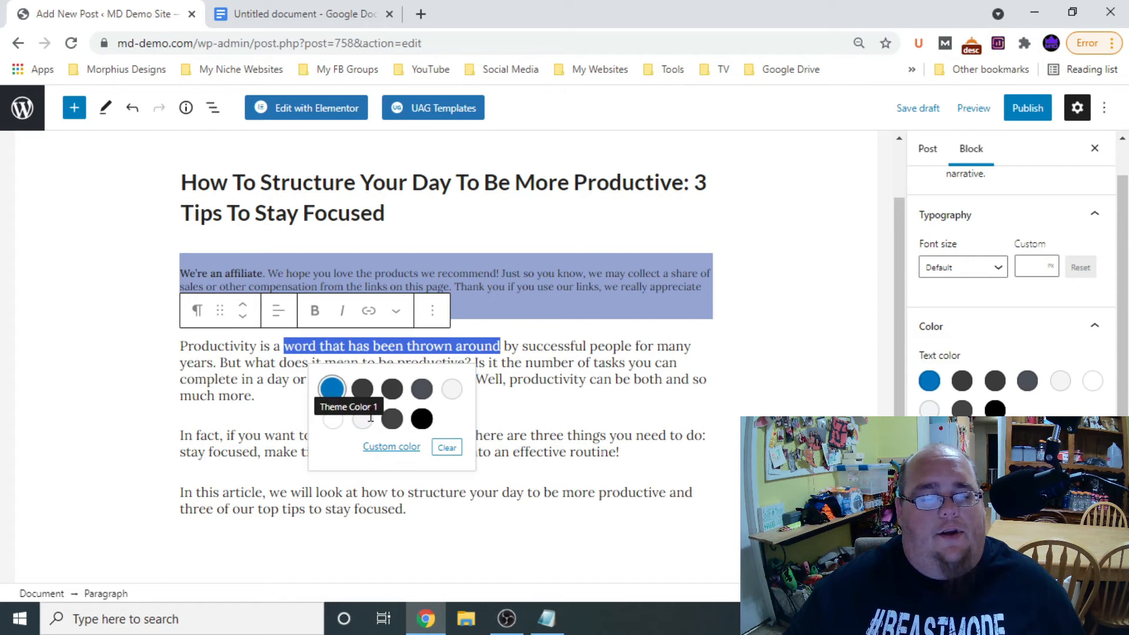
click(391, 448)
click(442, 351)
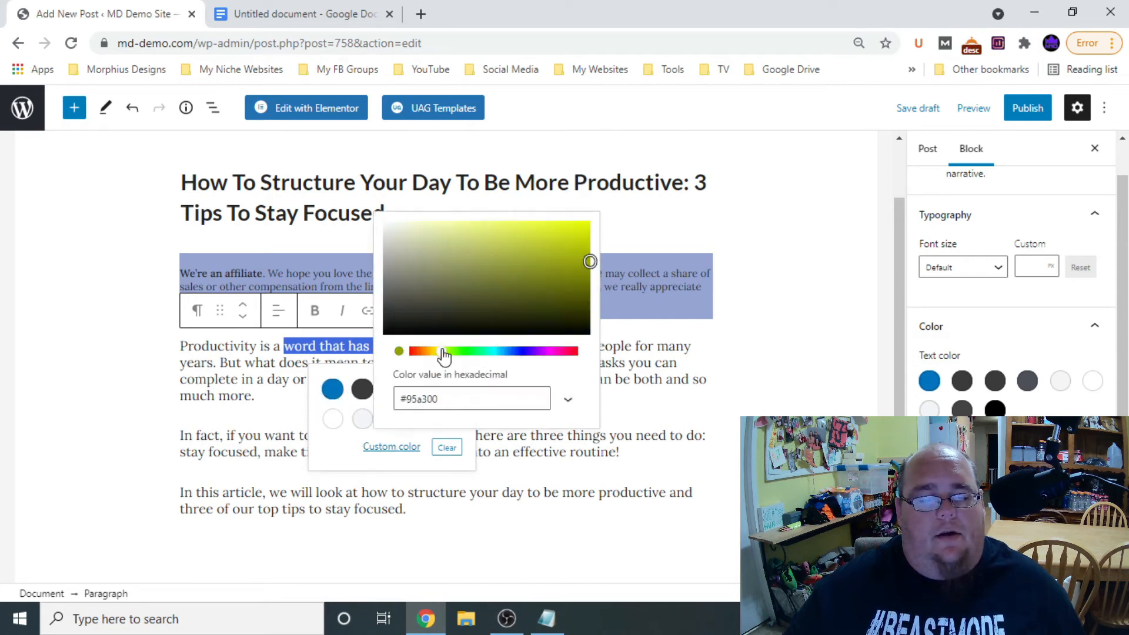
click(414, 351)
drag(574, 241, 597, 212)
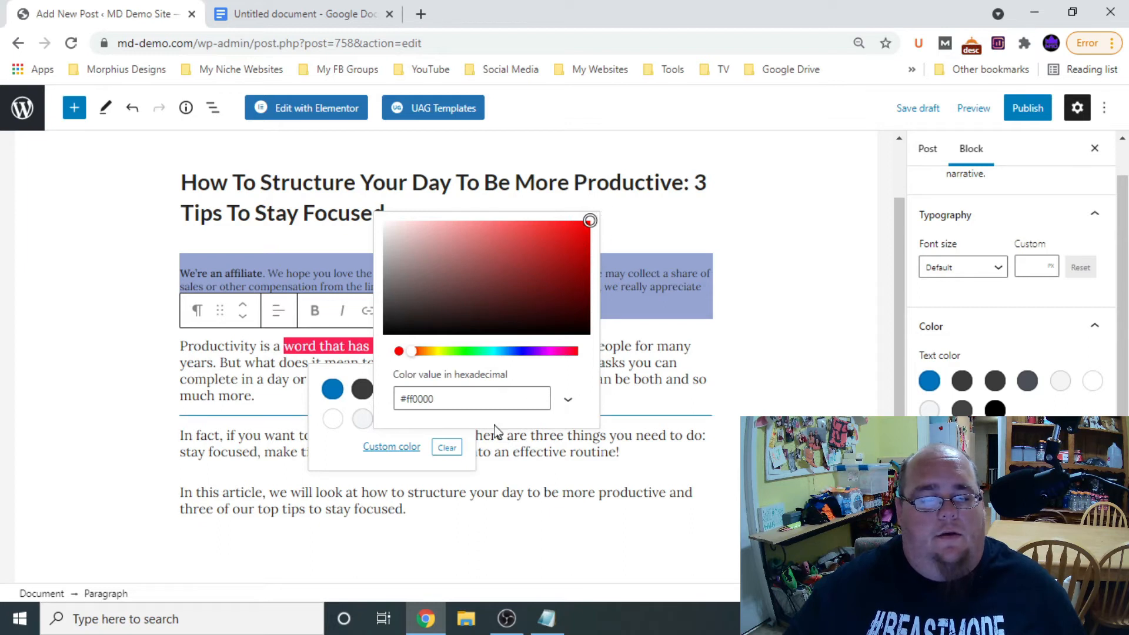
click(279, 416)
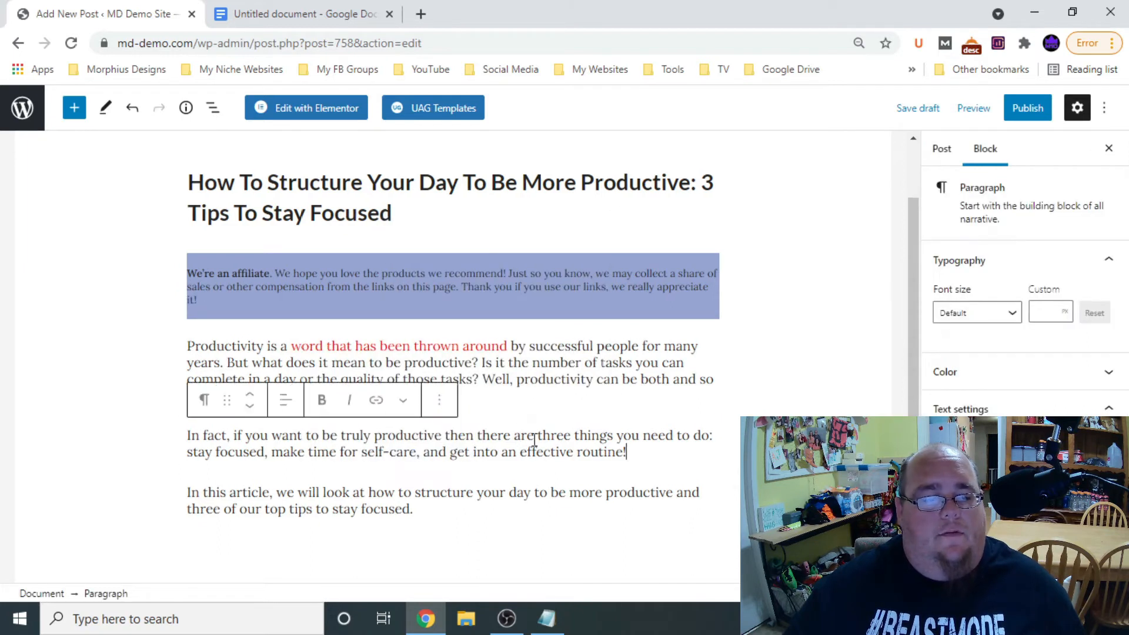
Clear the red text color from the phrase "word that has been thrown around" in the first introductory paragraph
drag(291, 341, 493, 346)
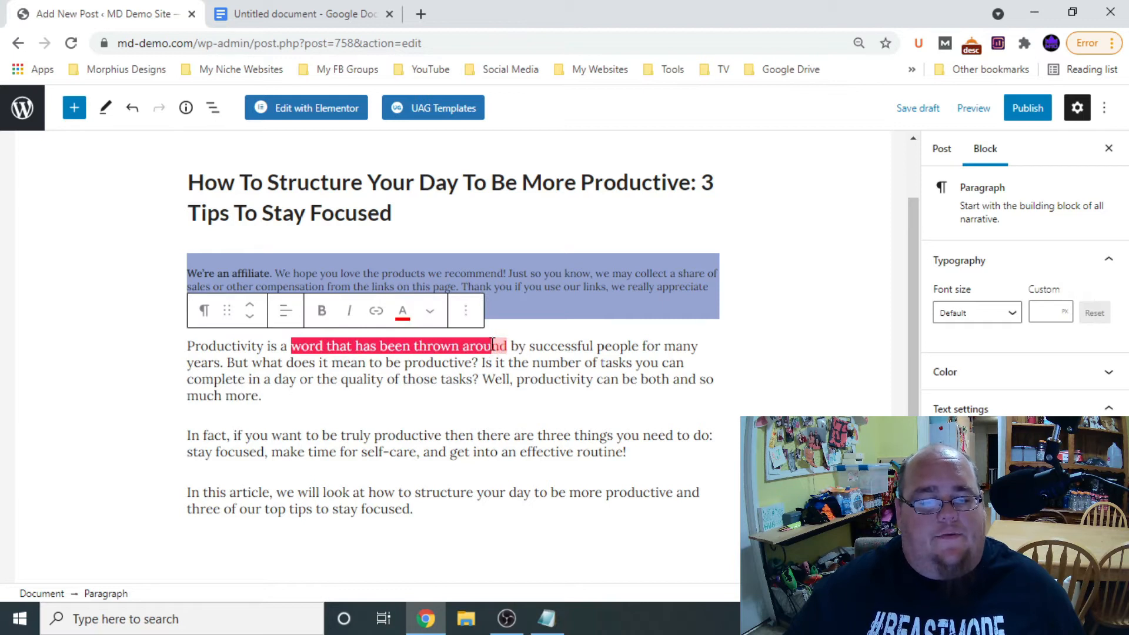
click(404, 313)
click(450, 447)
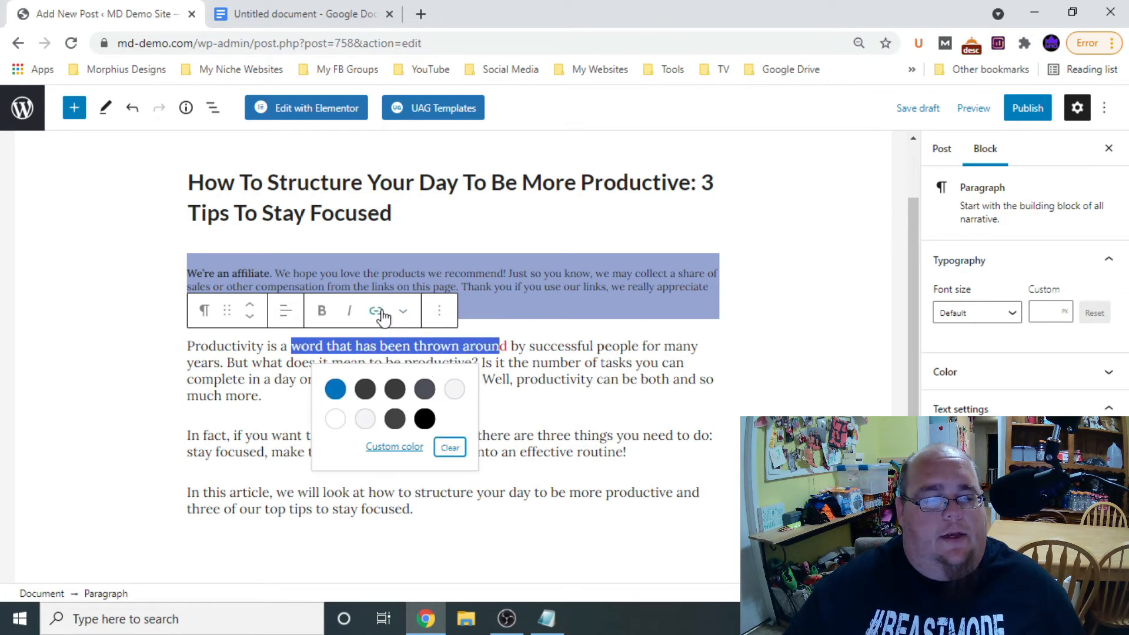
click(509, 352)
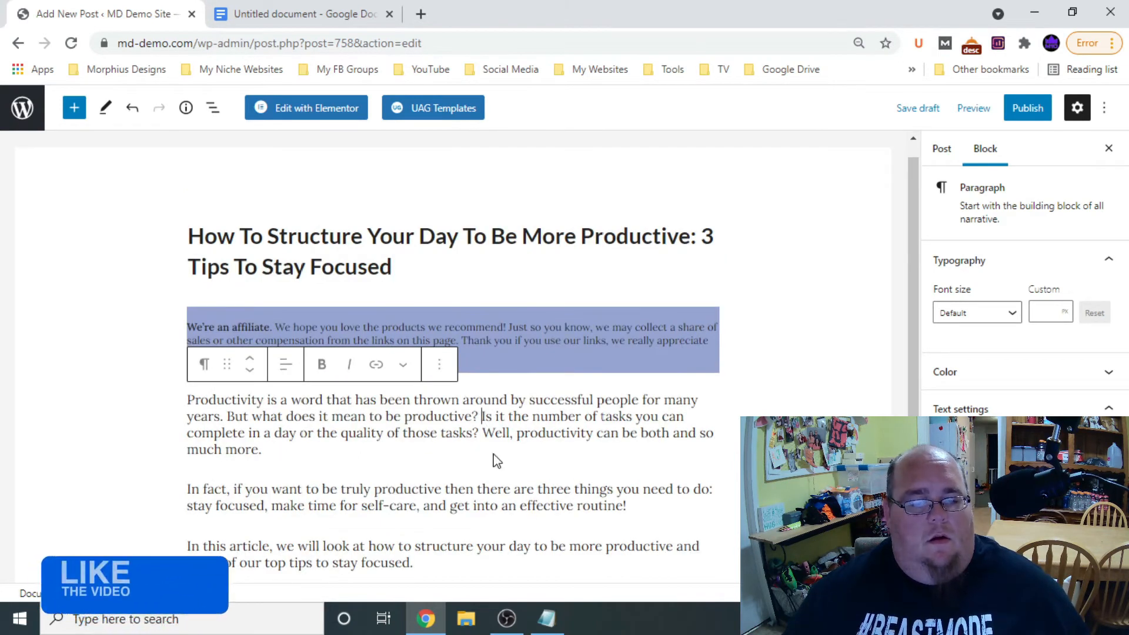
Try custom font sizes between 30 and 20 px on the first introductory paragraph and return its font size to Default
scroll(494, 436, down, 1)
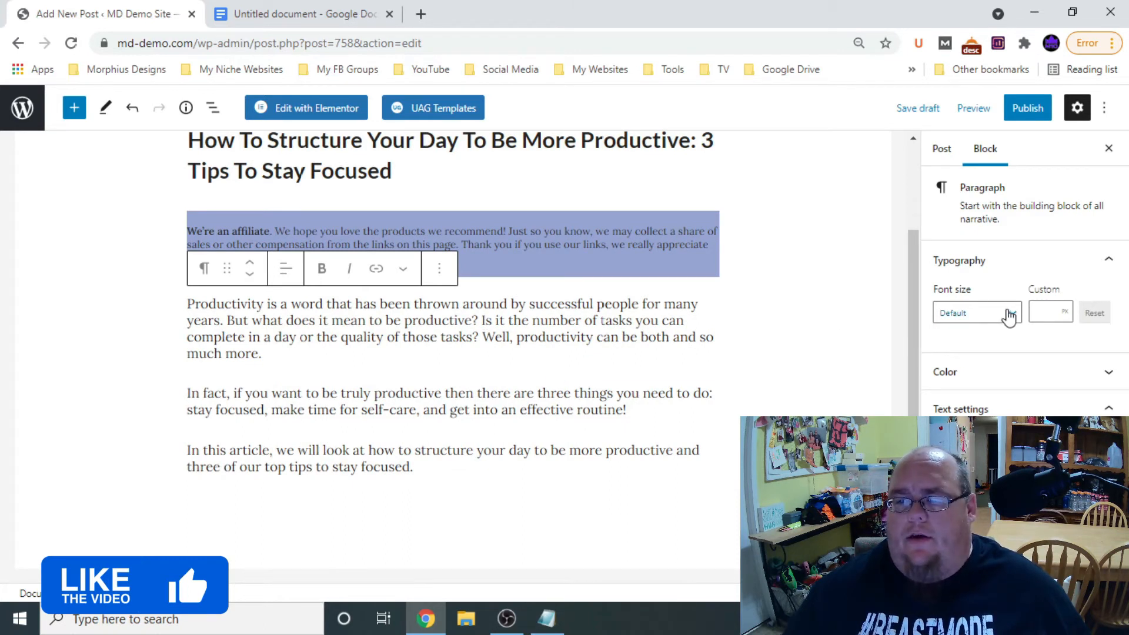
click(1046, 306)
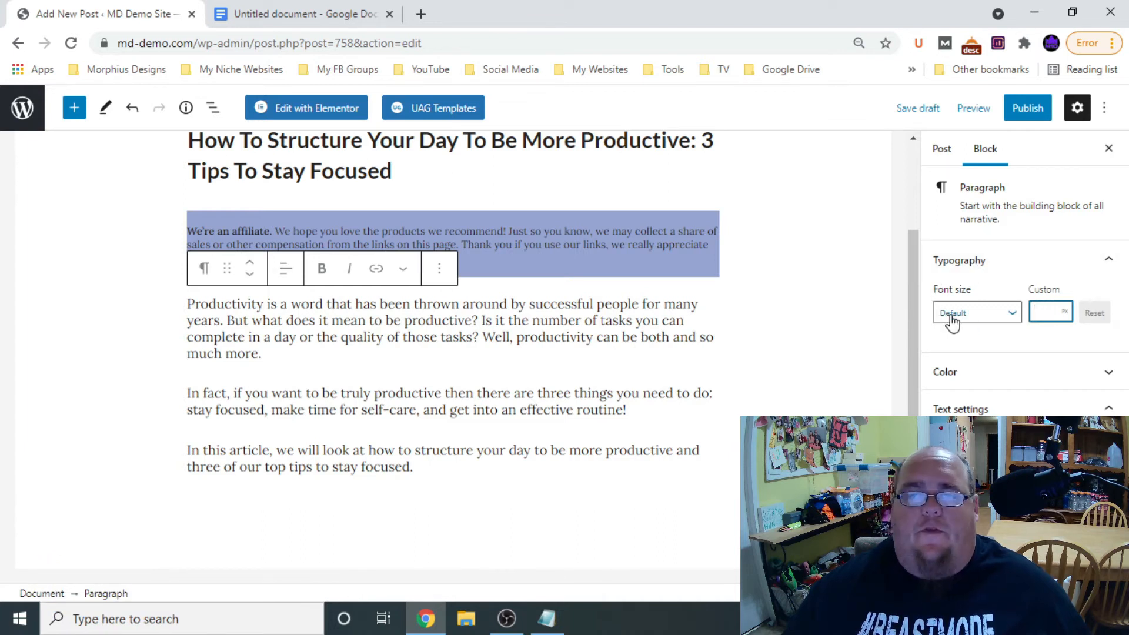
text(27)
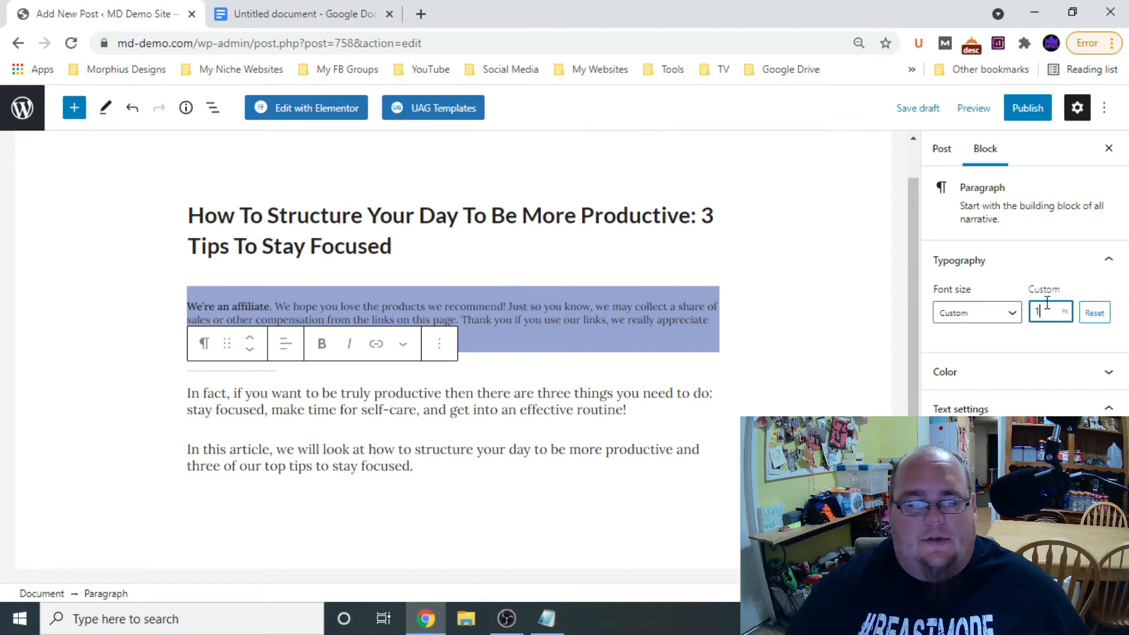
key(Up)
key(Up)
key(Up)
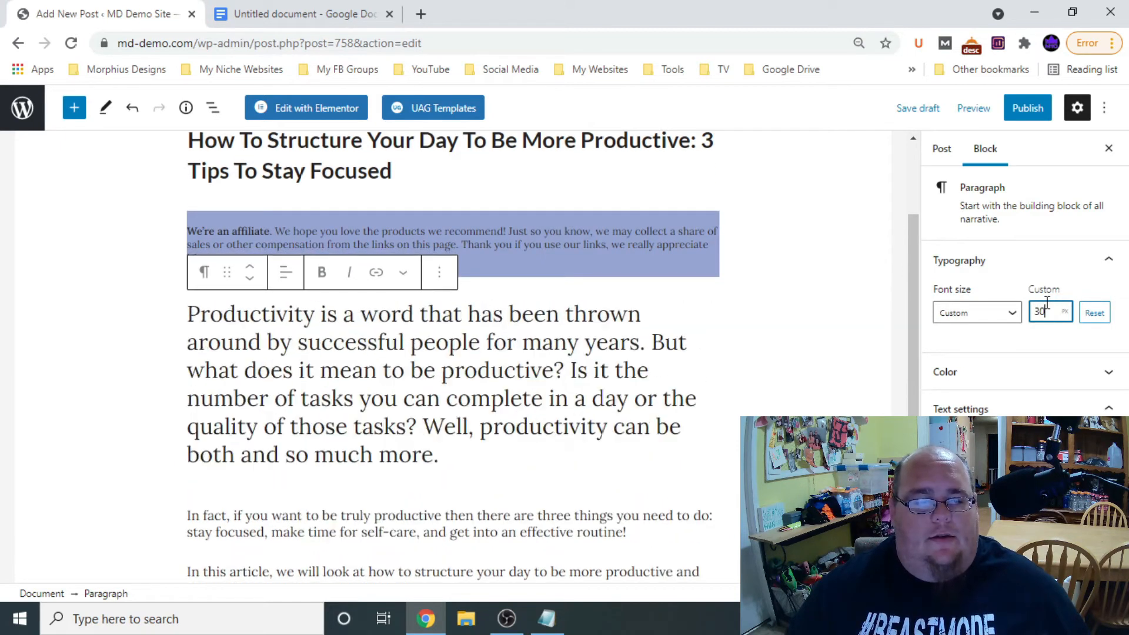
key(Down)
key(Down)
key(Down)
key(Down)
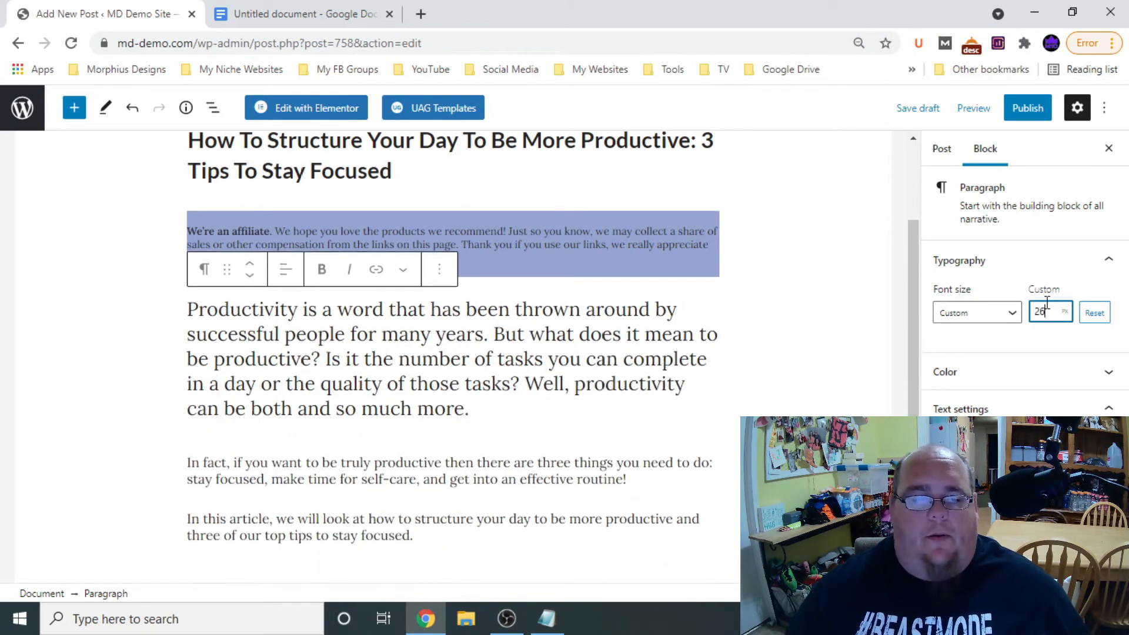
key(Down)
key(Down)
key(Down)
key(Down)
key(Down)
key(Down)
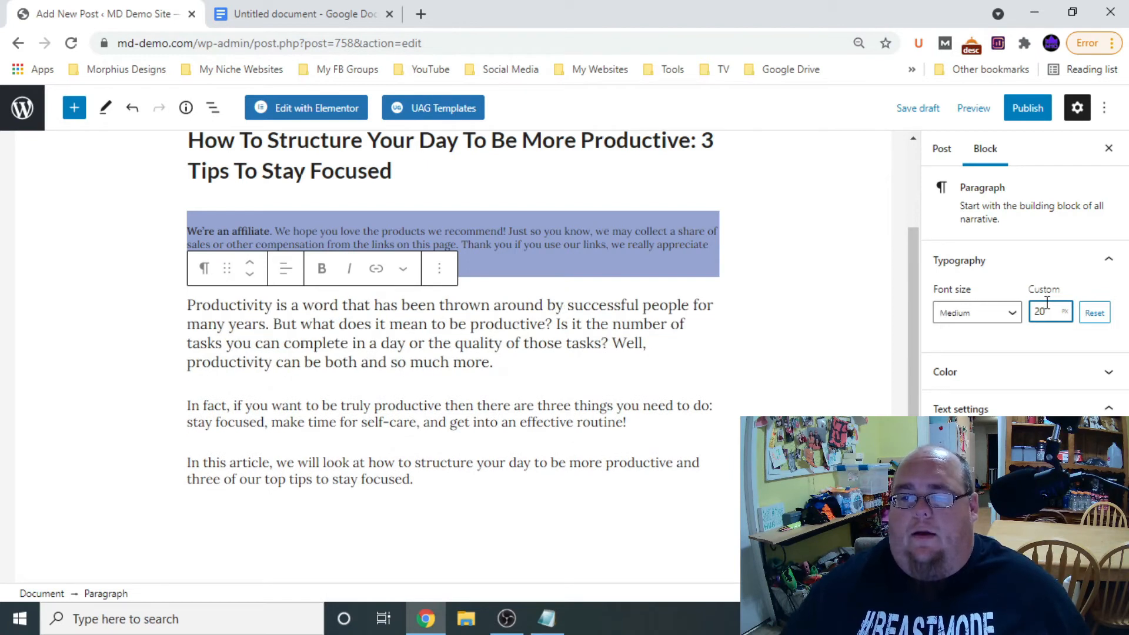
click(964, 312)
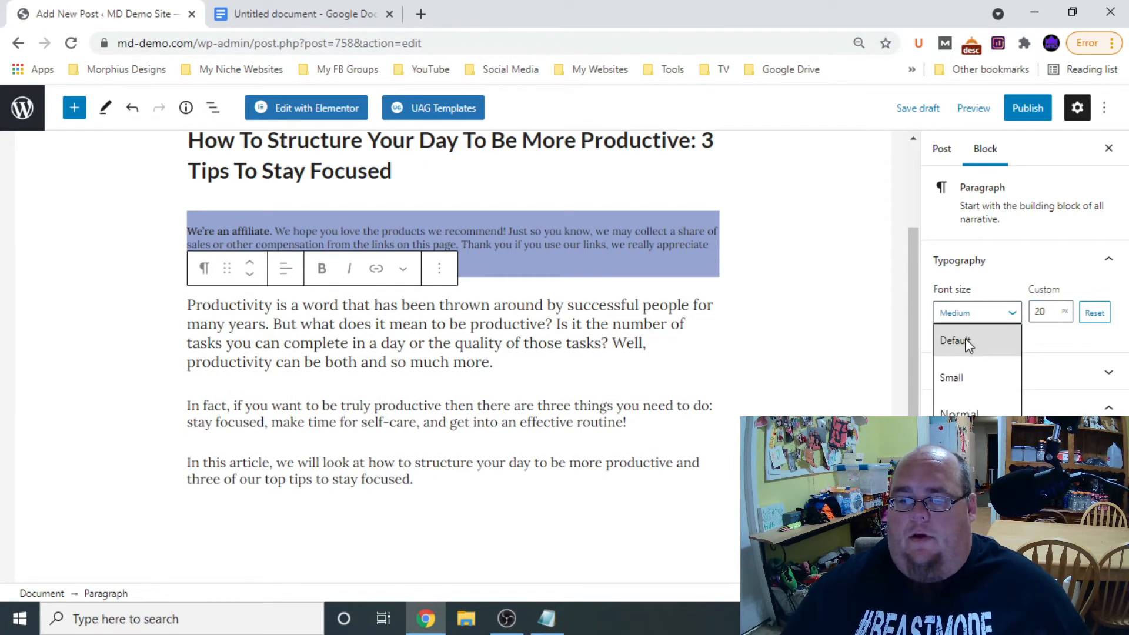
click(965, 341)
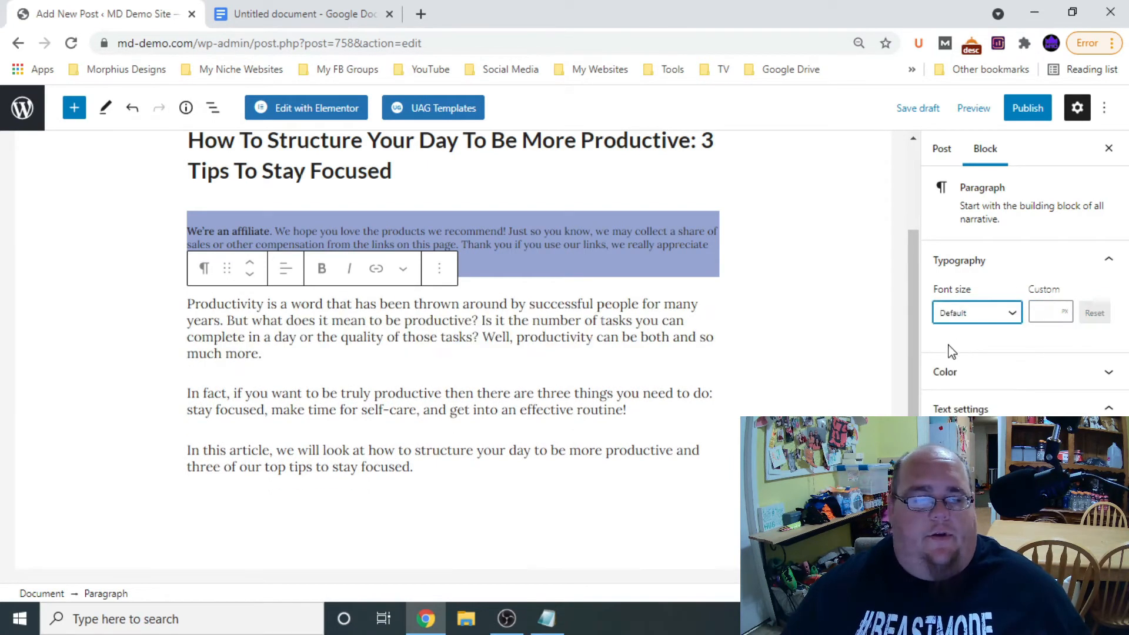
Add a new block below the third introductory paragraph and make it an Image block
click(534, 386)
click(492, 429)
scroll(547, 376, up, 3)
scroll(548, 372, down, 3)
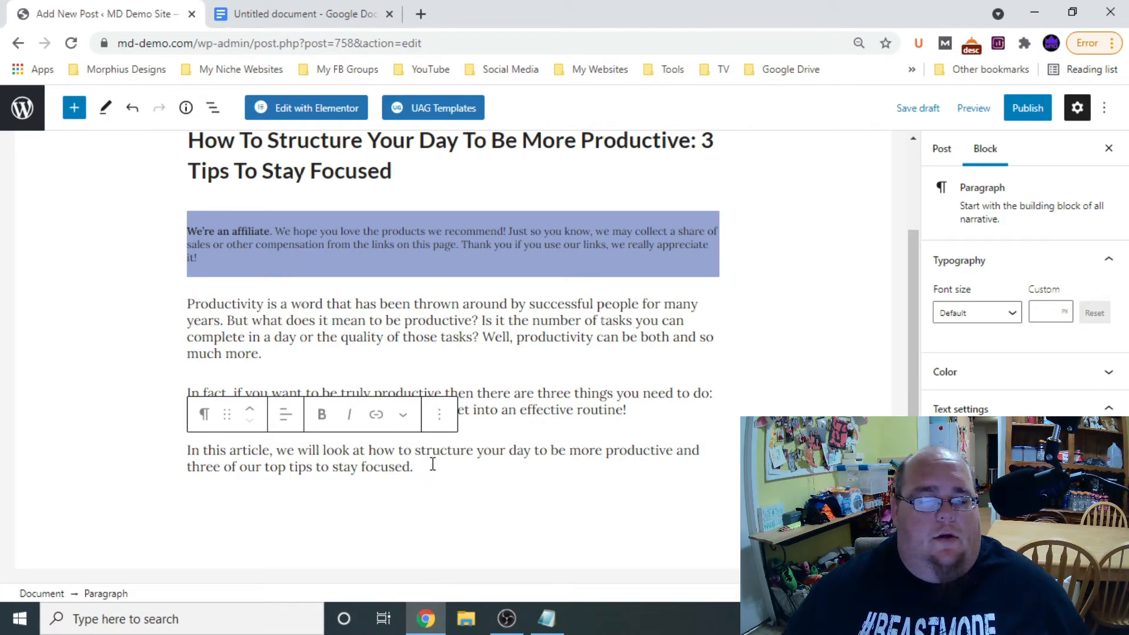
key(Return)
text(\)
key(BackSpace)
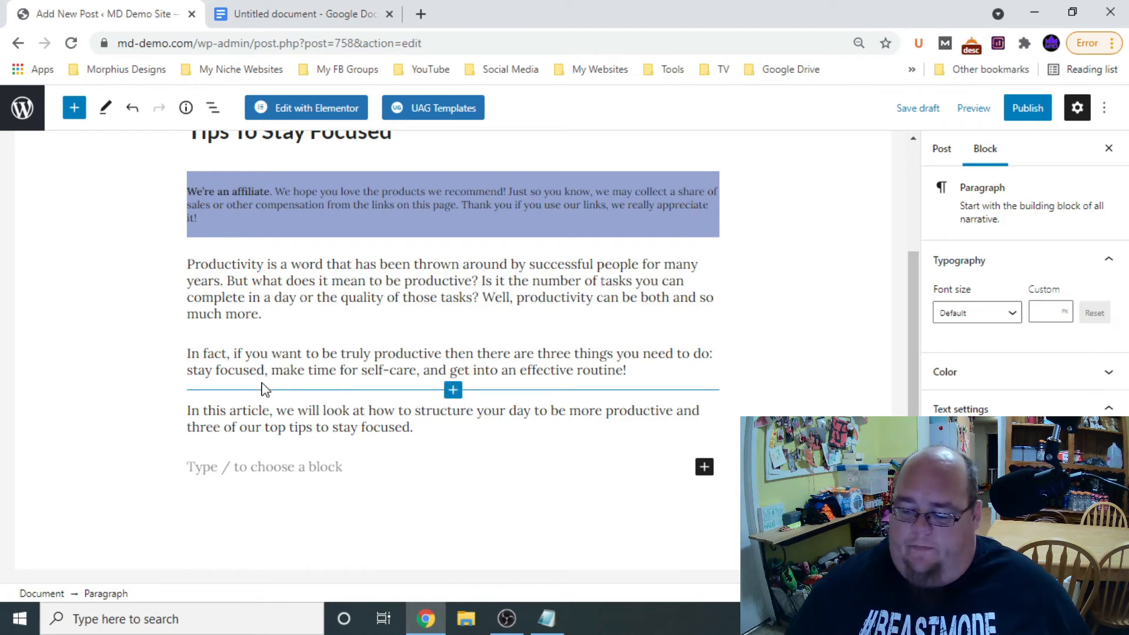
text(/)
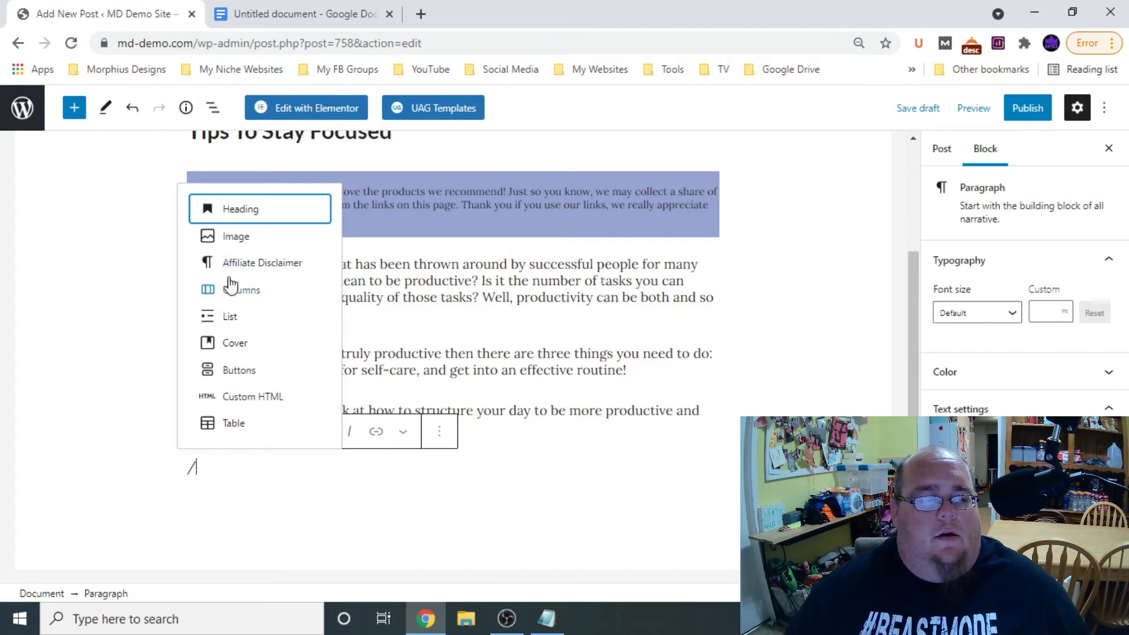
click(233, 236)
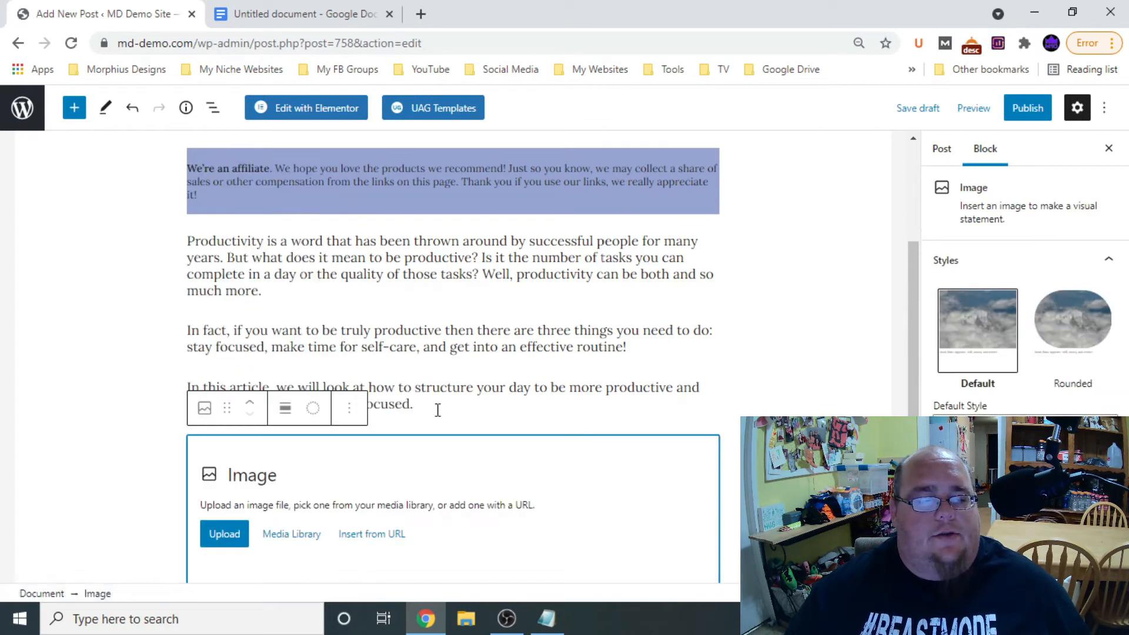
Fill the Image block with the media library picture of a person on a mountain cliff and center-align it
scroll(352, 400, down, 3)
click(281, 391)
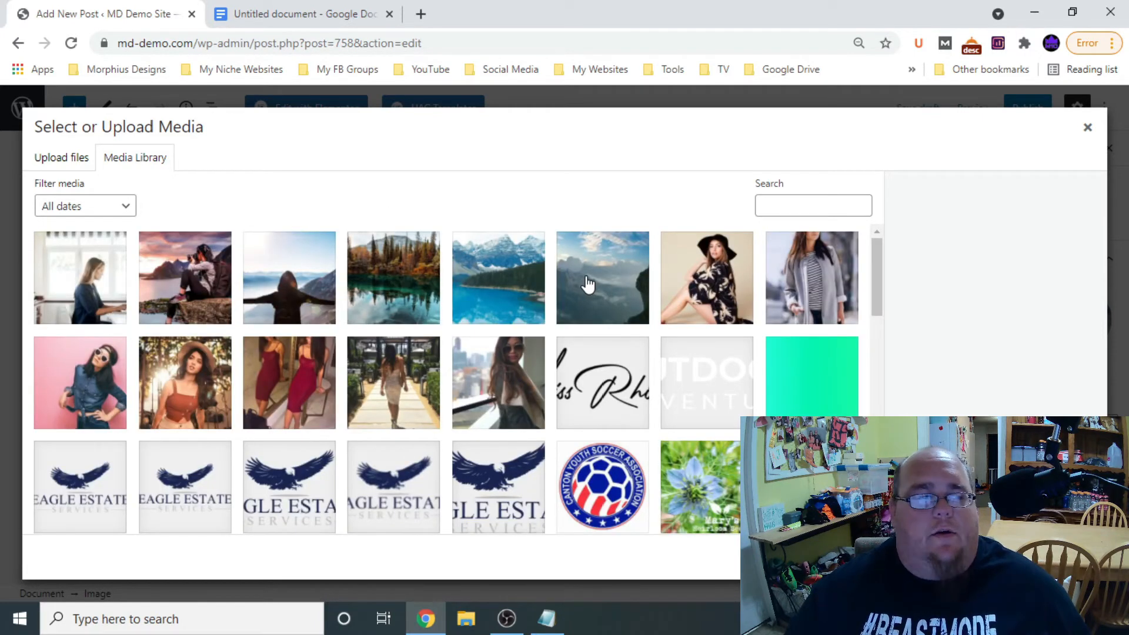
click(587, 285)
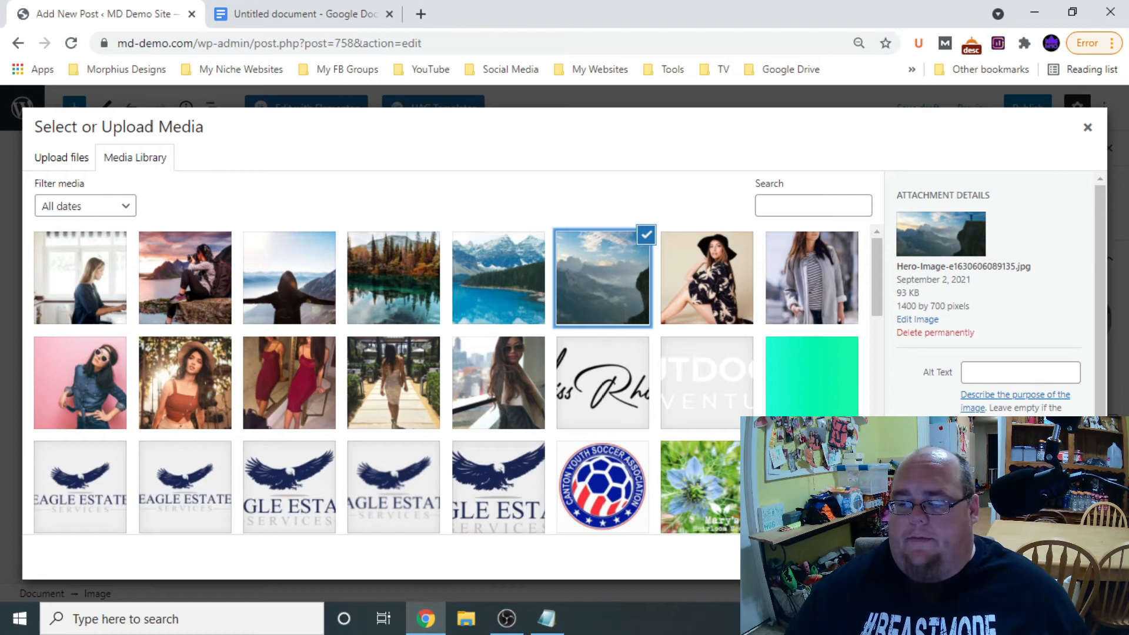
click(1076, 557)
scroll(524, 387, up, 3)
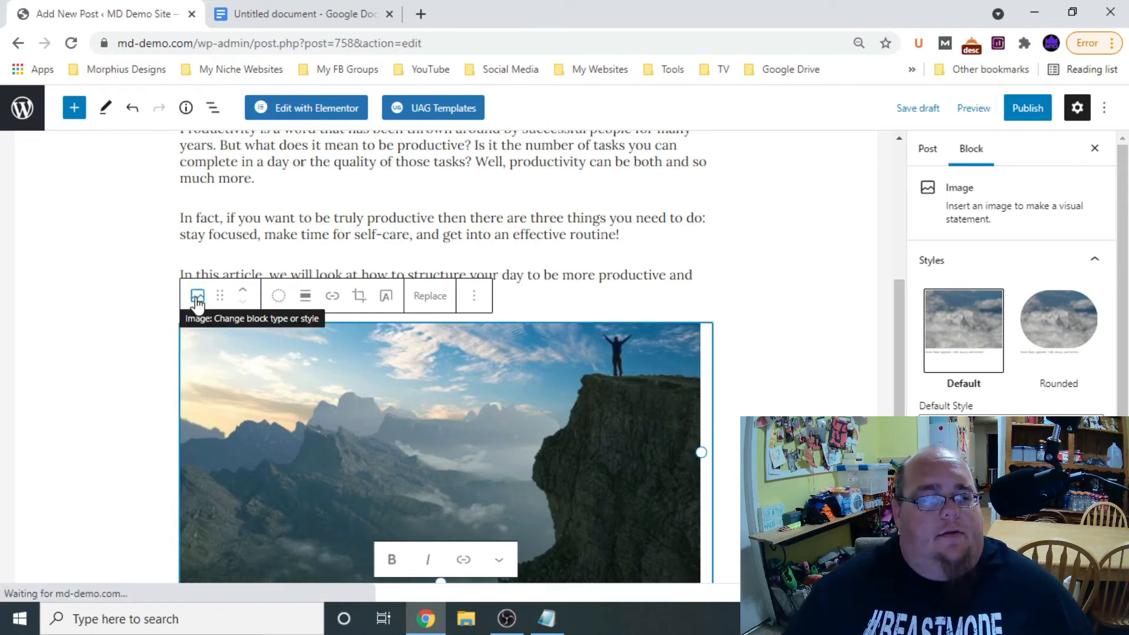
click(305, 296)
click(351, 372)
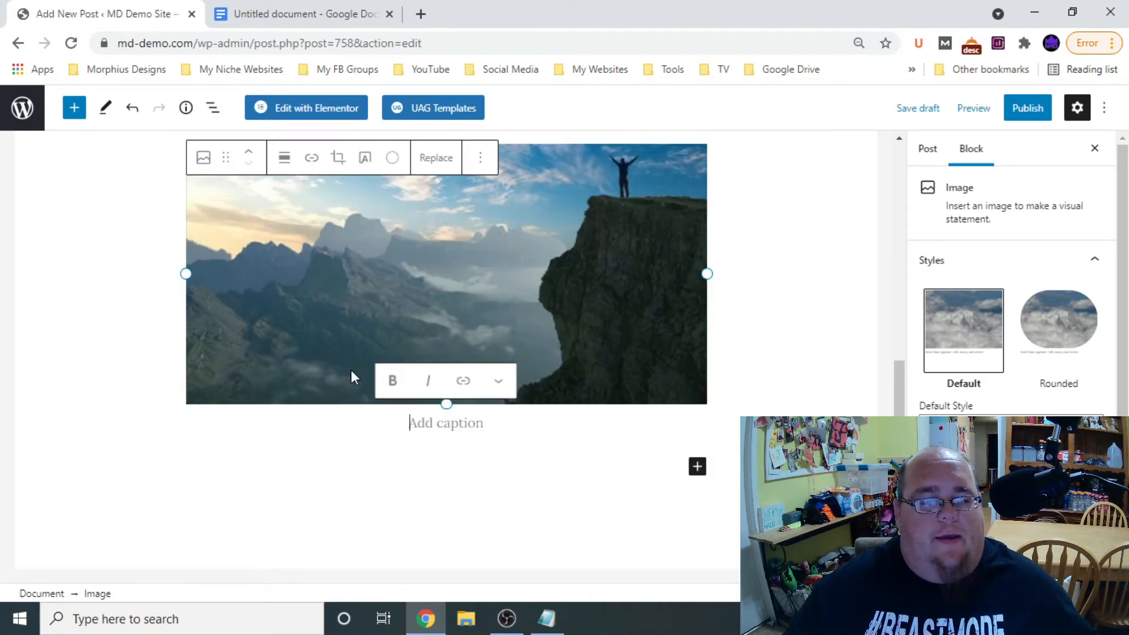
Try the Rounded style on the cliff image and return it to the Default style
scroll(460, 352, up, 3)
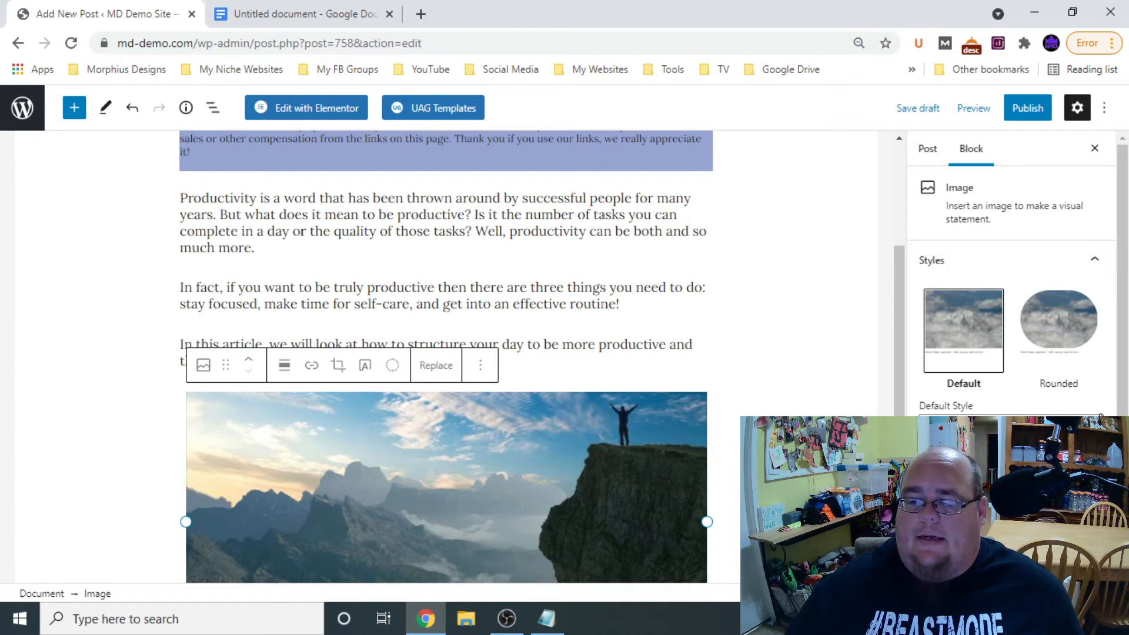
click(1059, 329)
scroll(1047, 347, down, 4)
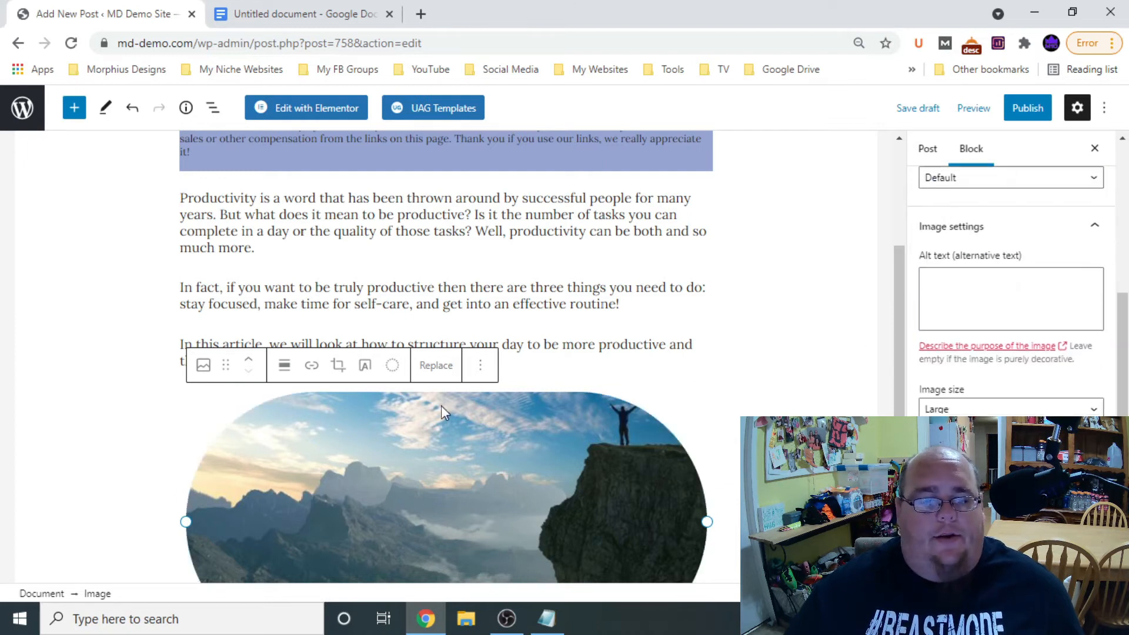
scroll(435, 406, down, 3)
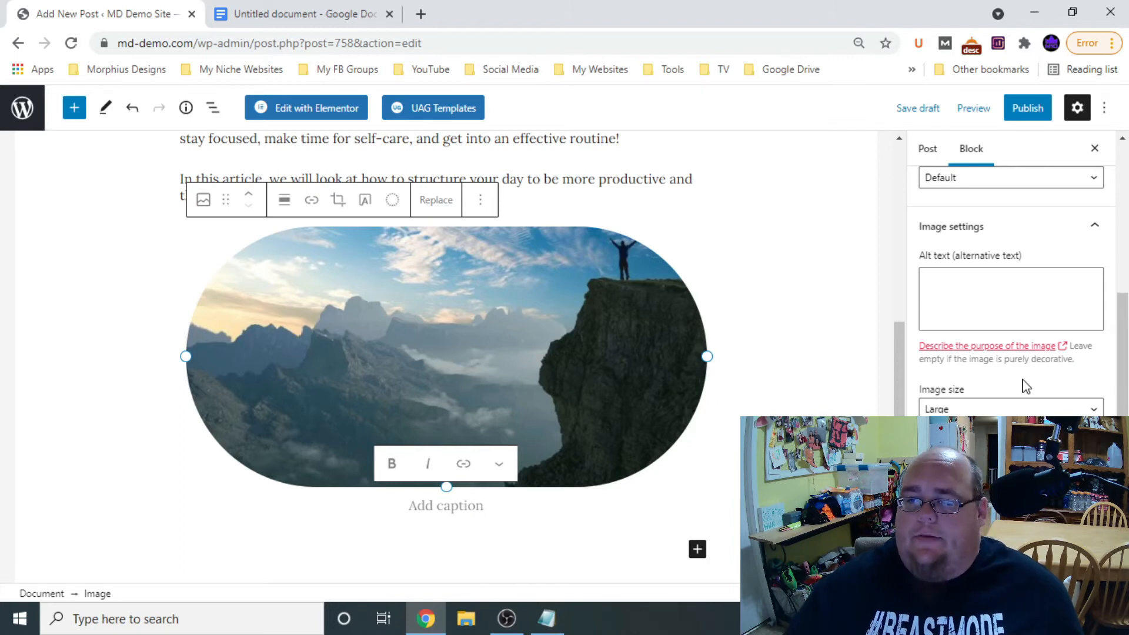
scroll(1023, 383, up, 5)
click(947, 323)
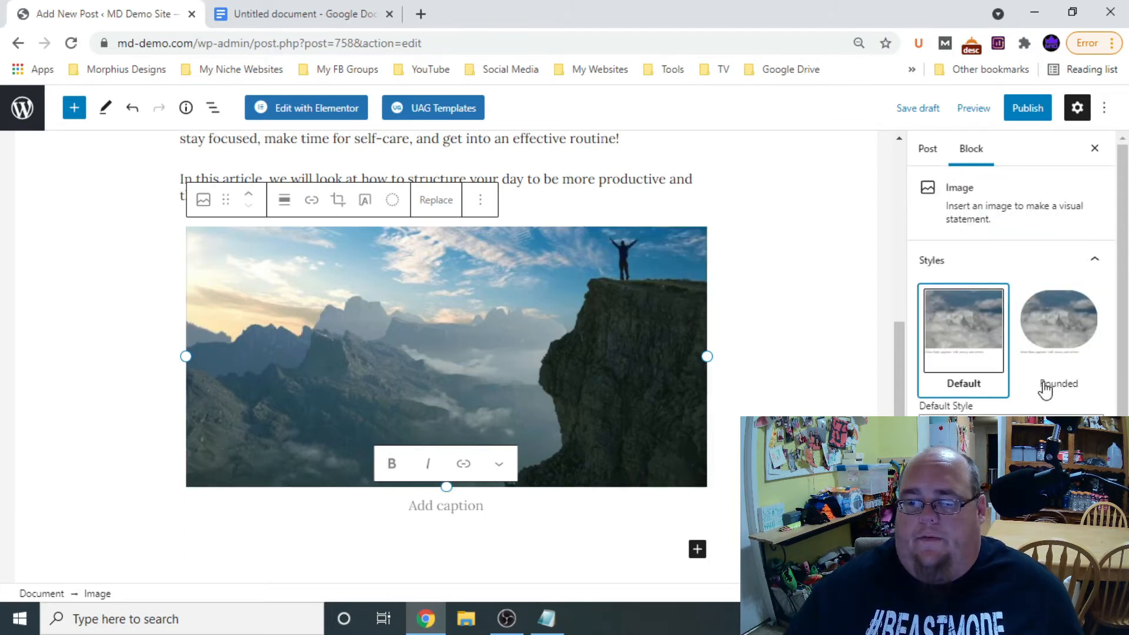
Examine the cliff image's alternative text and size settings, and review the post title and introduction
scroll(1042, 390, down, 2)
scroll(1042, 389, down, 4)
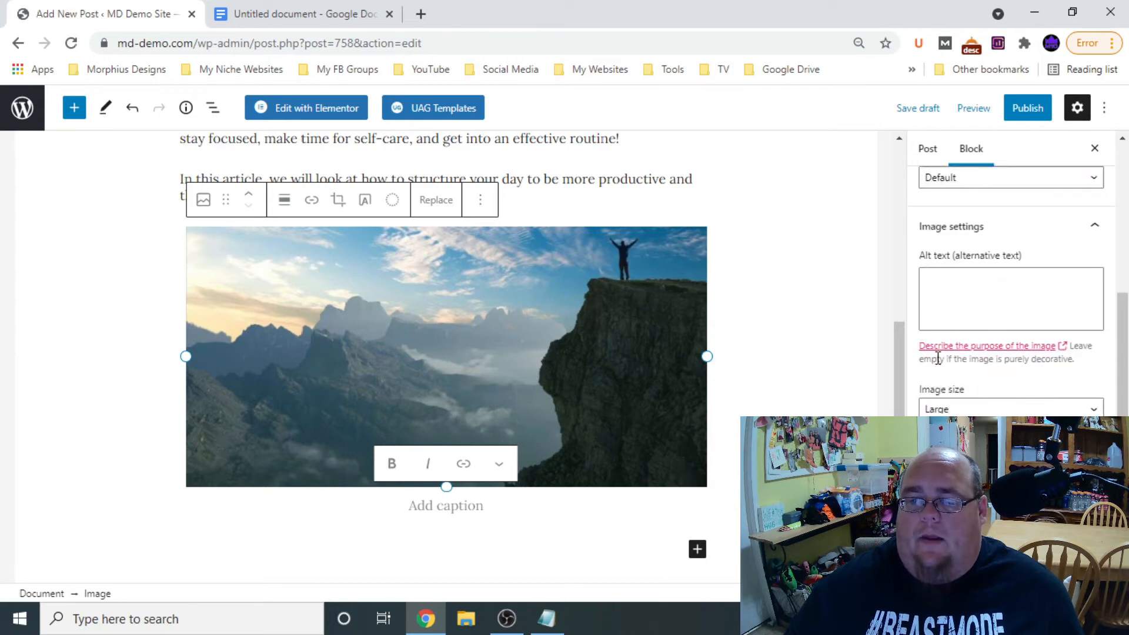
click(950, 282)
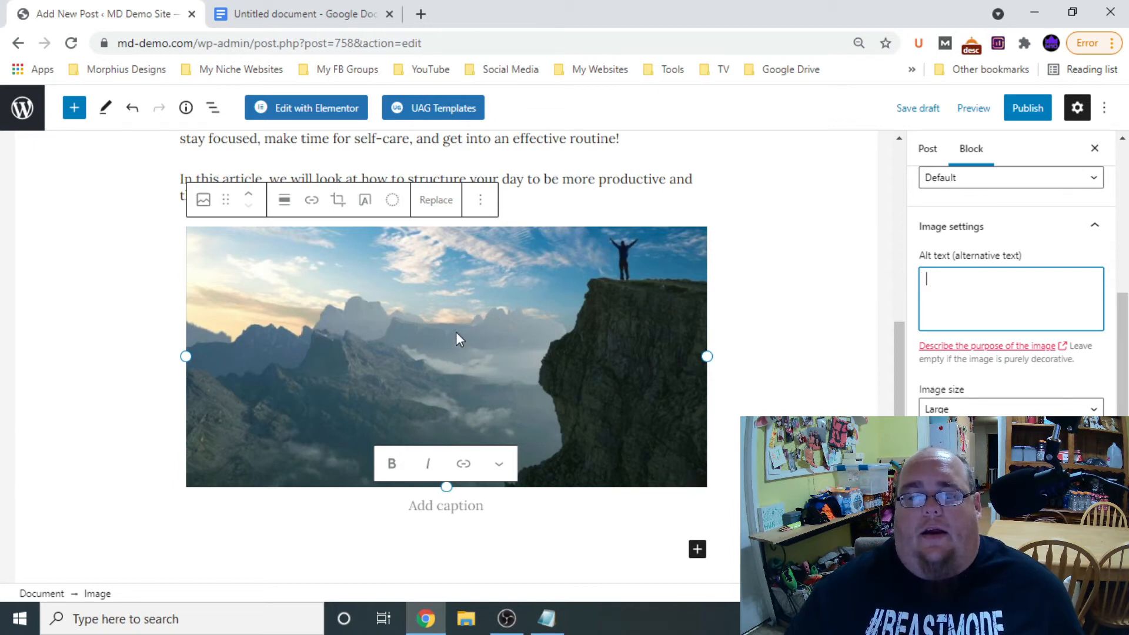
scroll(977, 347, down, 1)
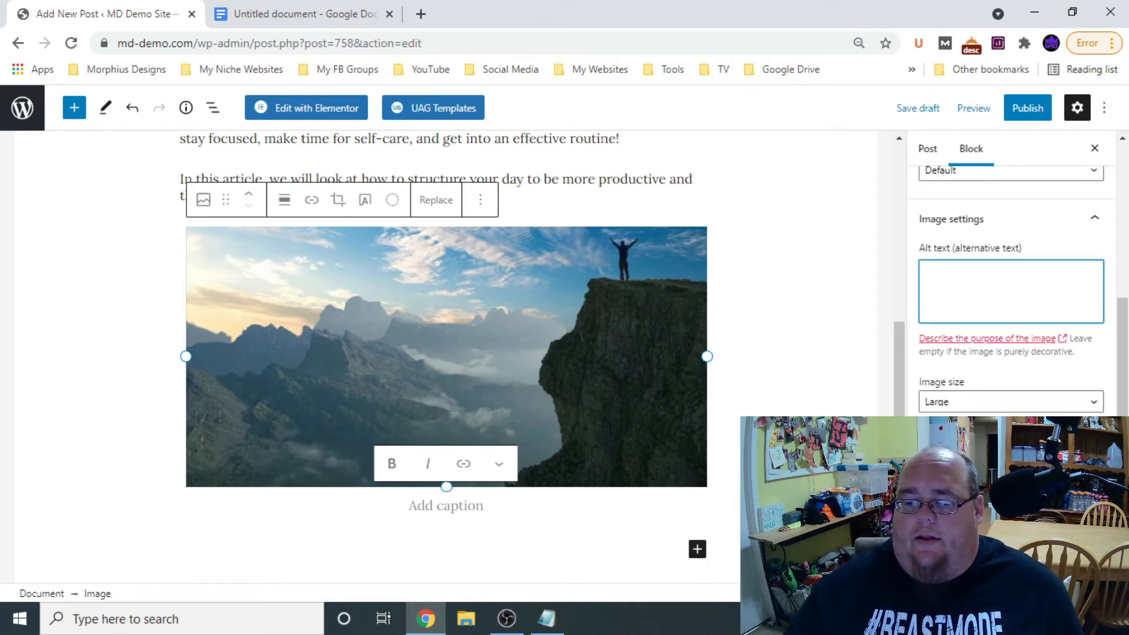
scroll(647, 283, up, 6)
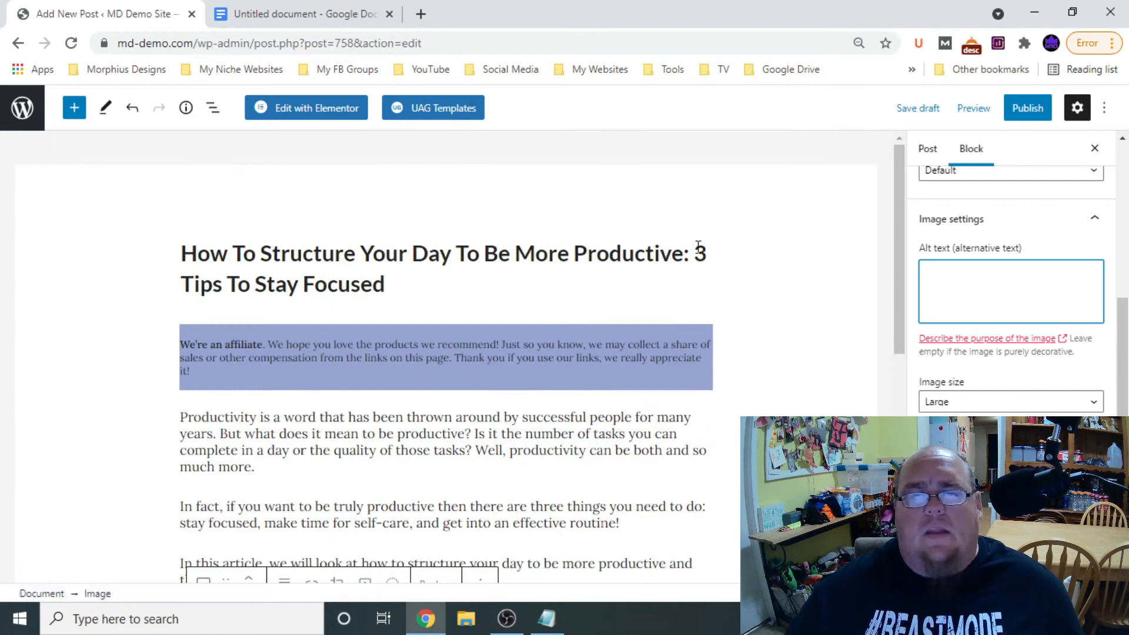
scroll(530, 289, down, 7)
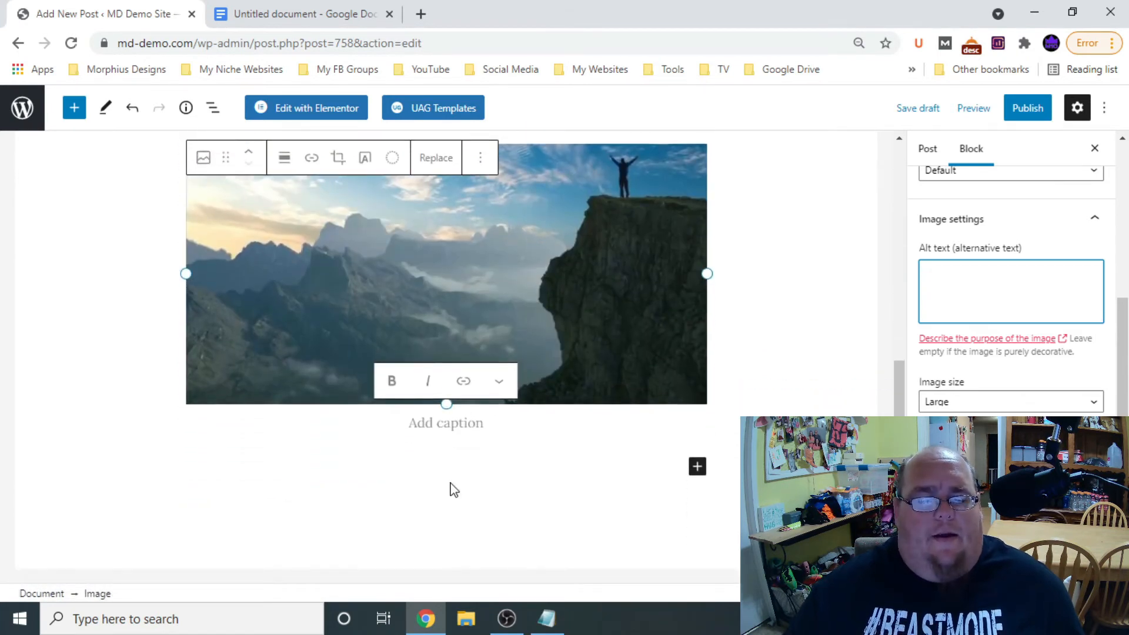
Add an empty paragraph block below the cliff image
click(451, 466)
scroll(731, 542, up, 1)
scroll(302, 559, down, 1)
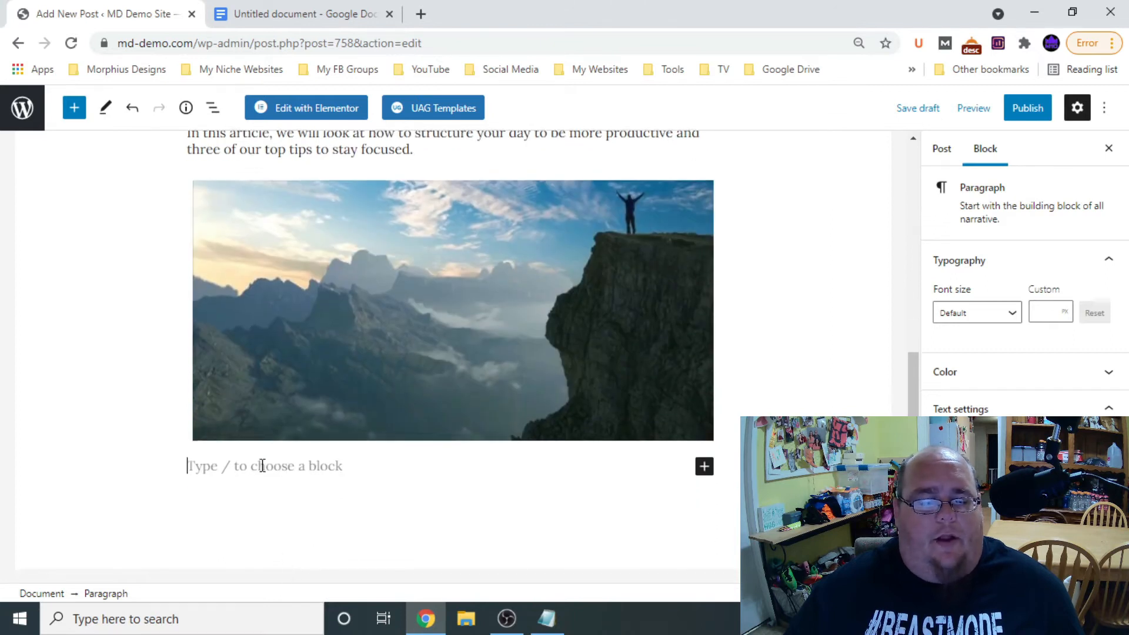
Switch to the Google Docs article and copy the "What Is The Meaning Of Word Productivity?" and "What Does it Mean To Be Productive in Life?" sections
click(295, 14)
scroll(391, 285, down, 3)
scroll(393, 285, up, 1)
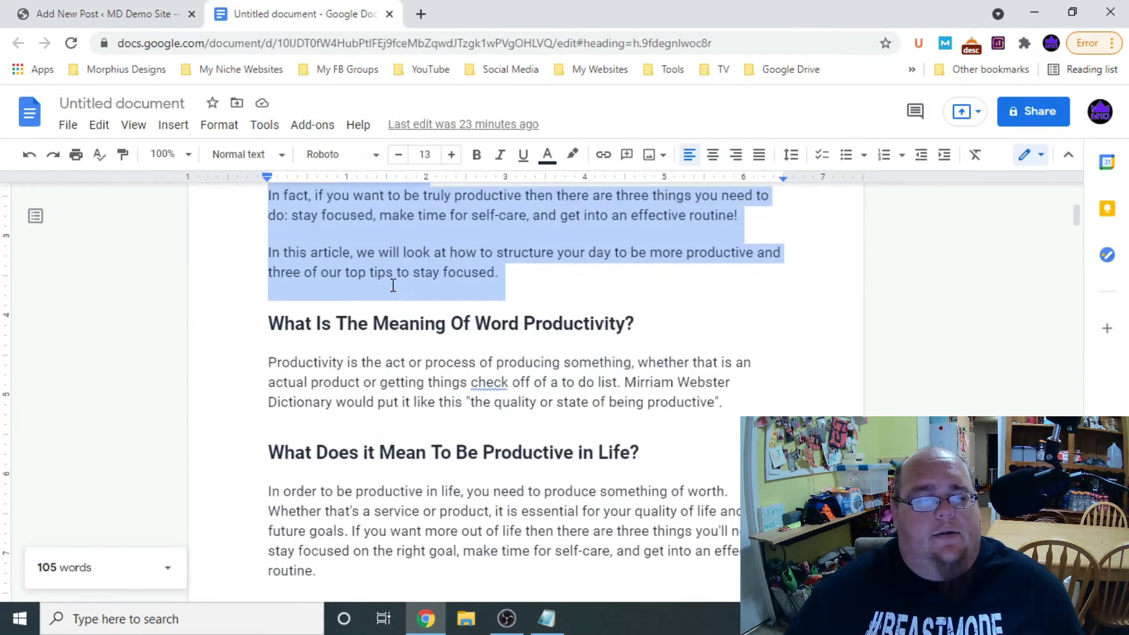
scroll(393, 285, down, 1)
drag(269, 271, 317, 521)
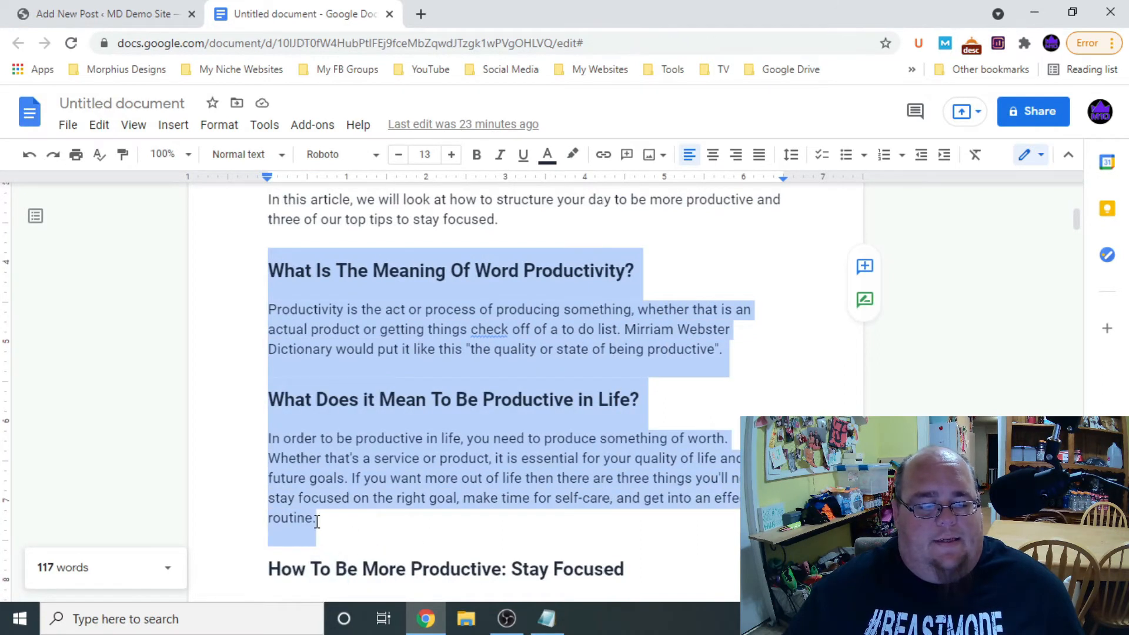
right_click(408, 323)
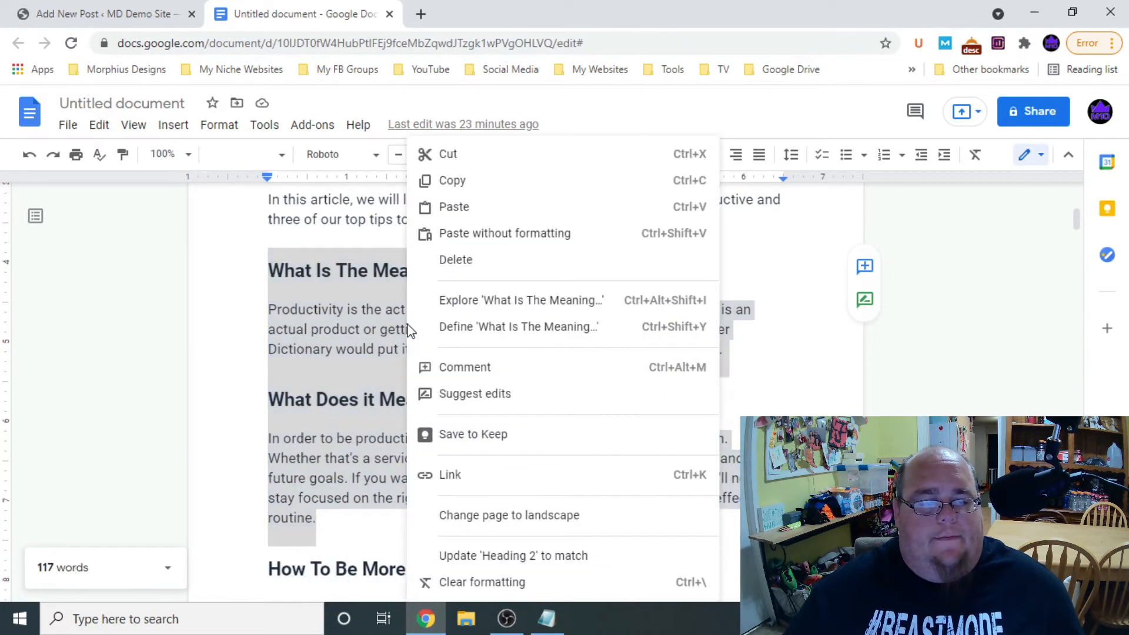
click(466, 182)
Return to the WordPress post, paste the two copied sections into the empty paragraph below the image and check the first pasted heading
click(103, 13)
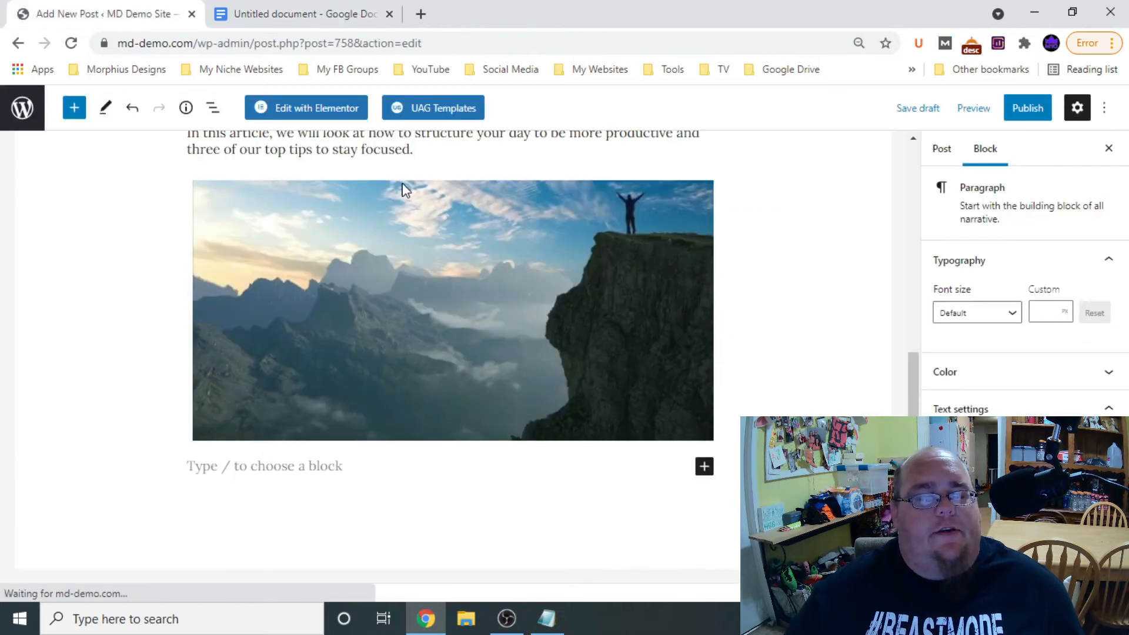
click(240, 467)
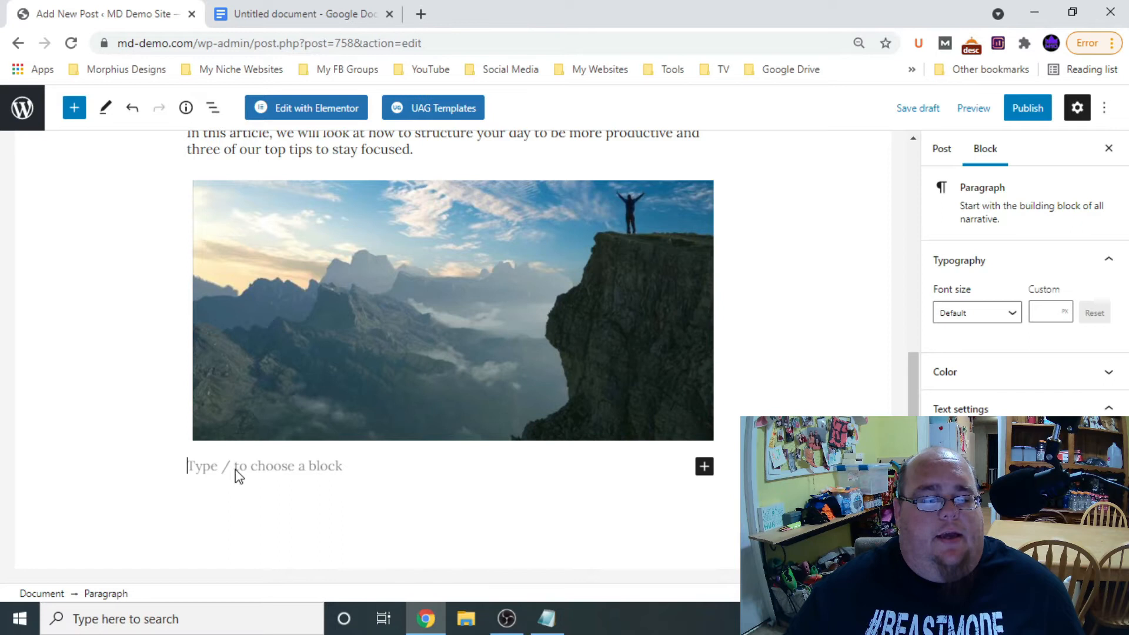
right_click(238, 476)
click(291, 338)
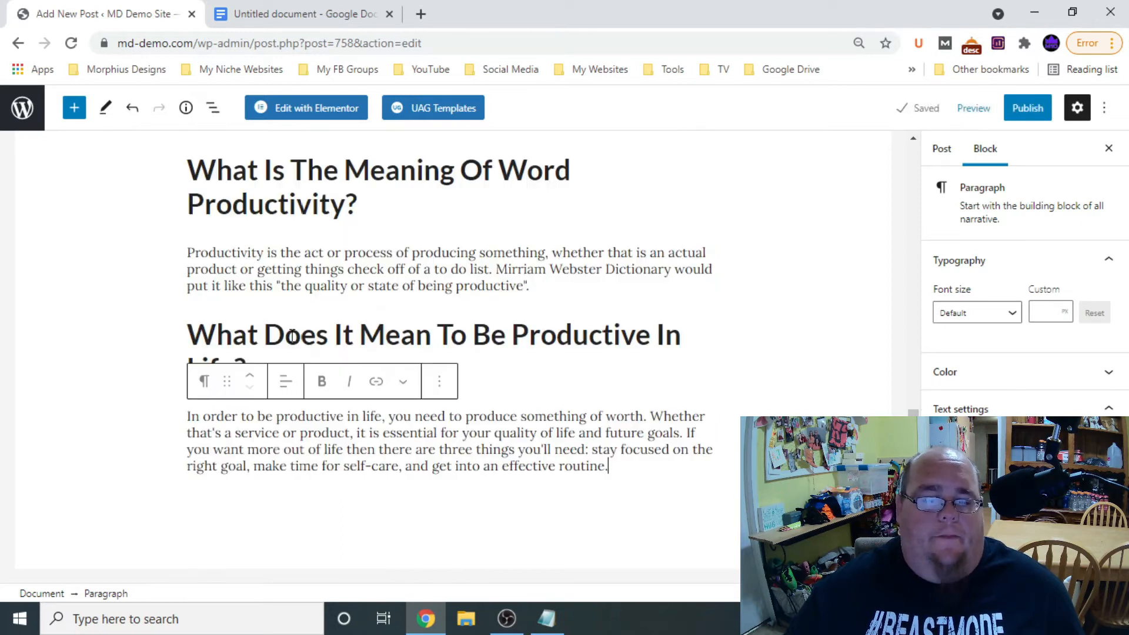
scroll(465, 411, up, 4)
scroll(466, 406, down, 3)
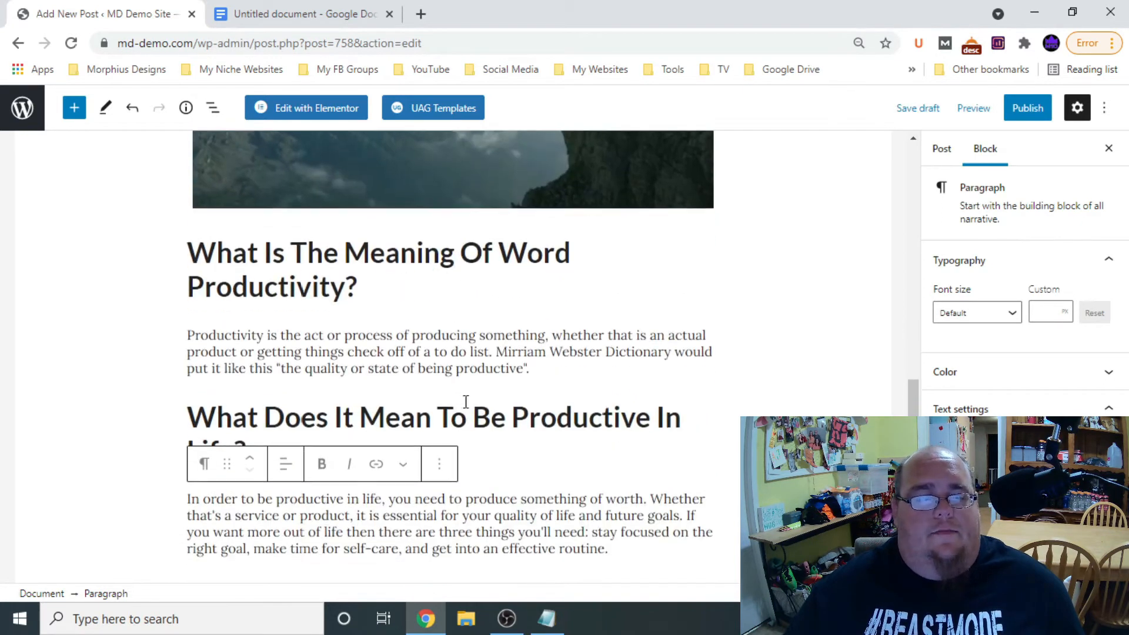
triple_click(259, 282)
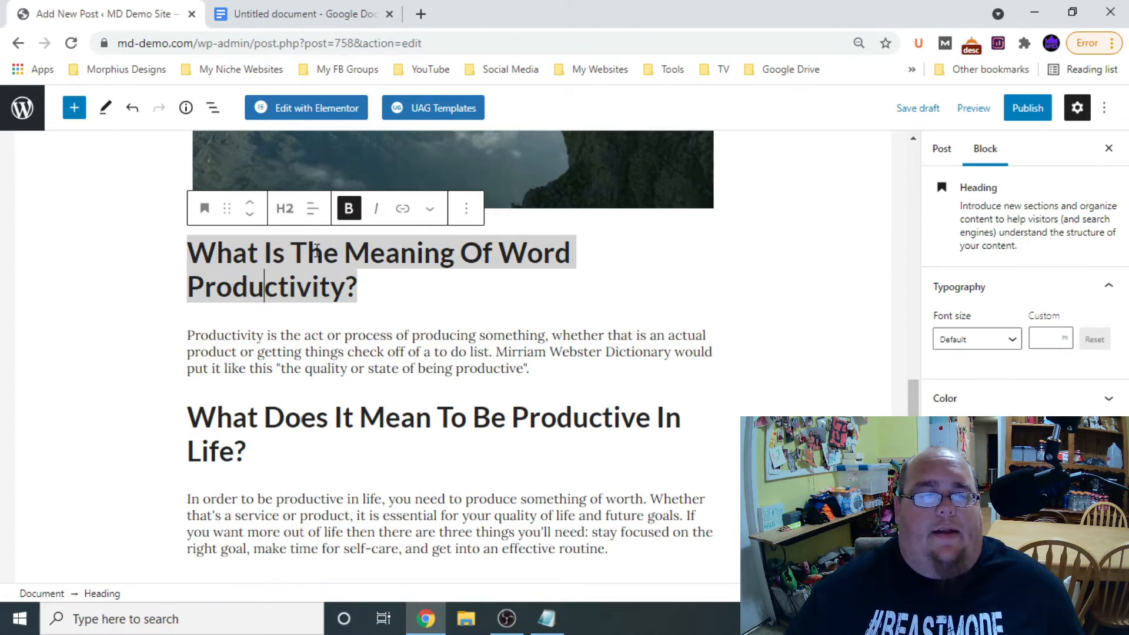
scroll(449, 273, down, 1)
Add a new paragraph reading "Demo Heading" below the last pasted paragraph and transform it into a Heading block
click(625, 467)
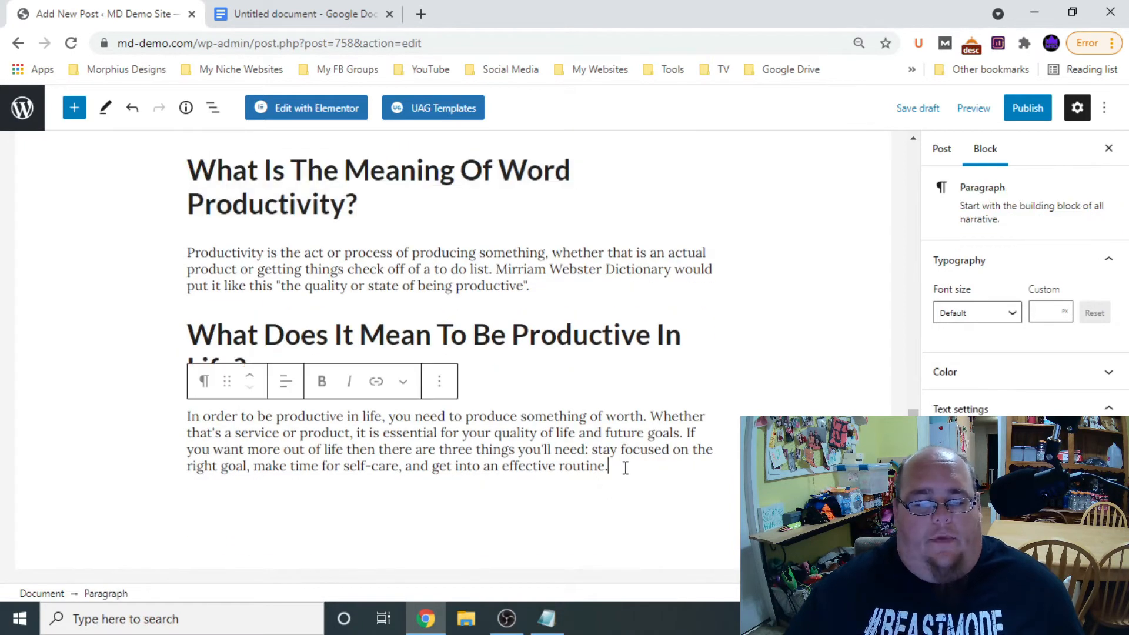
key(Return)
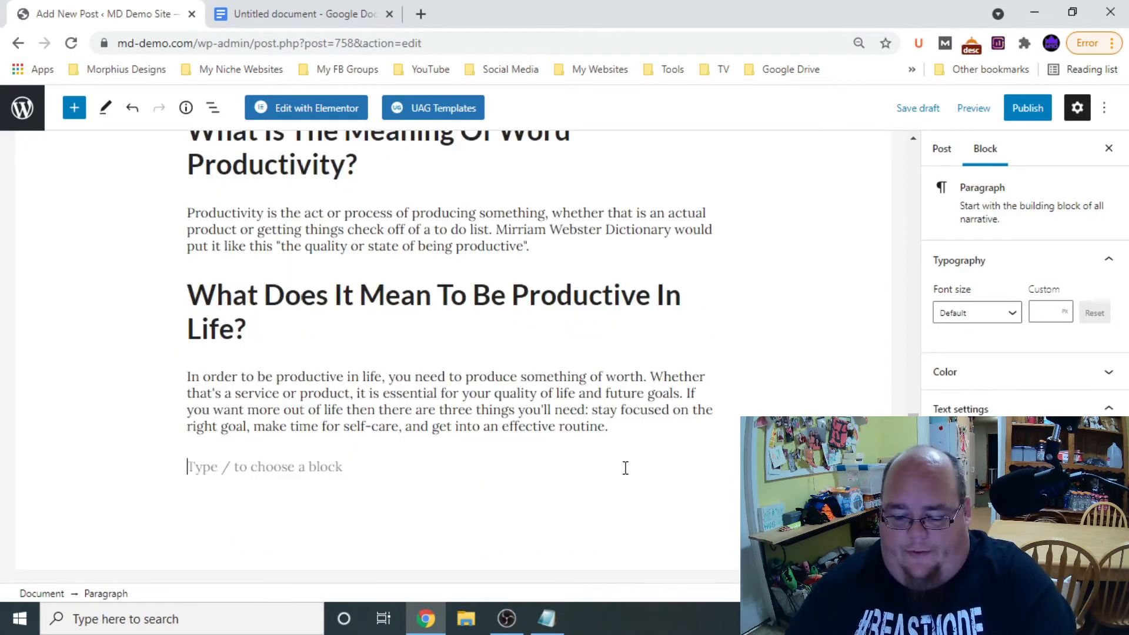
text(D)
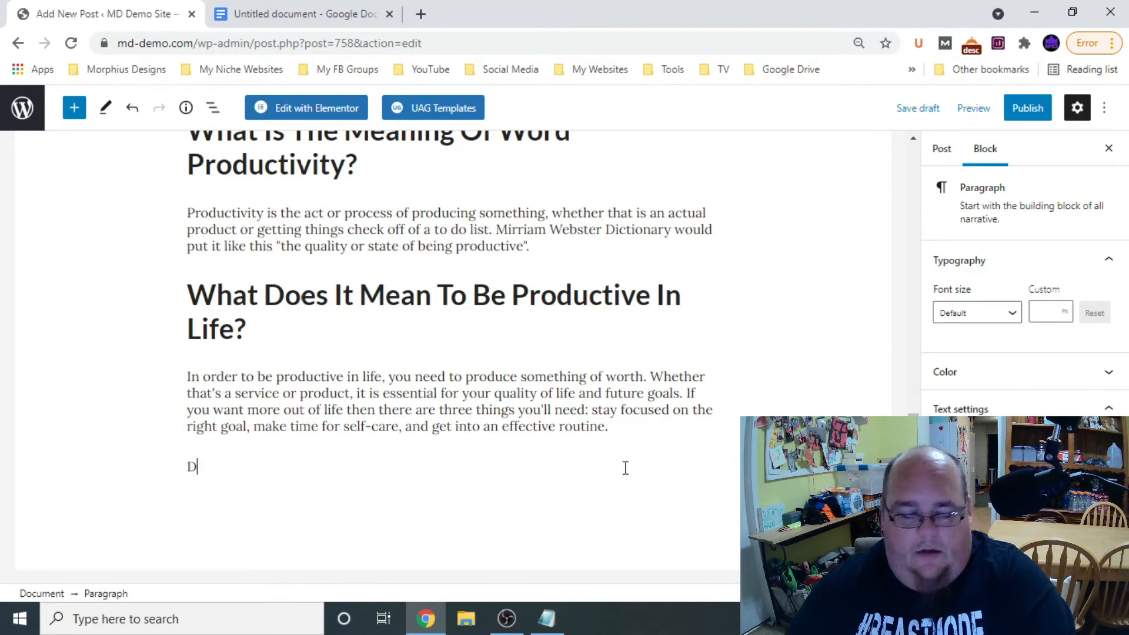
text(emo Heading)
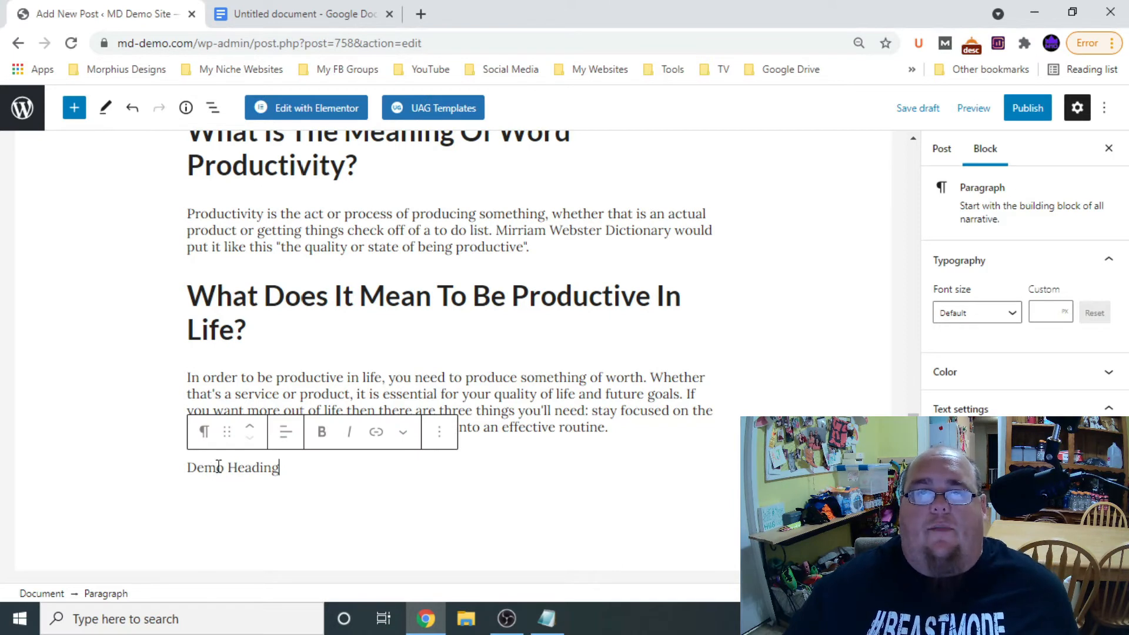
click(204, 432)
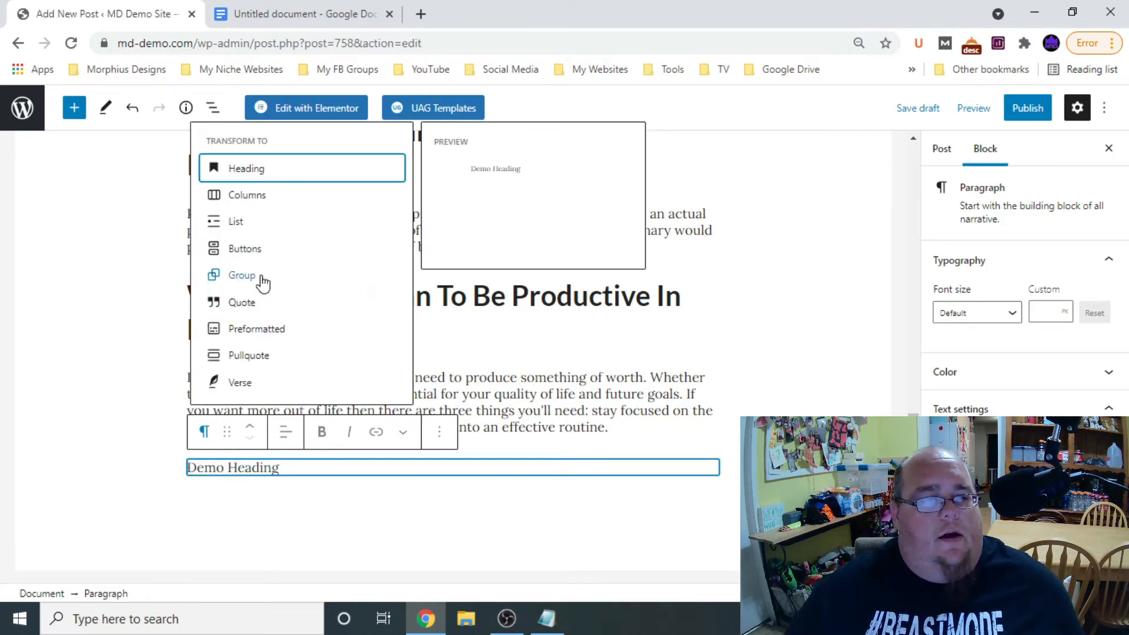
click(260, 176)
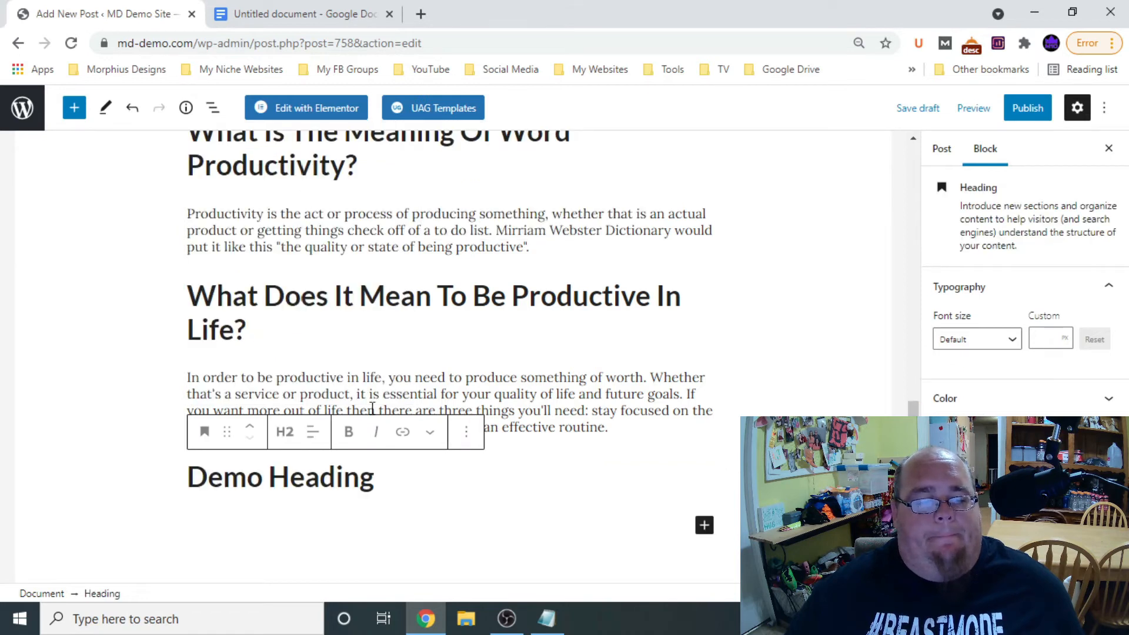
View the level choices for the demo heading and remove its block
click(289, 438)
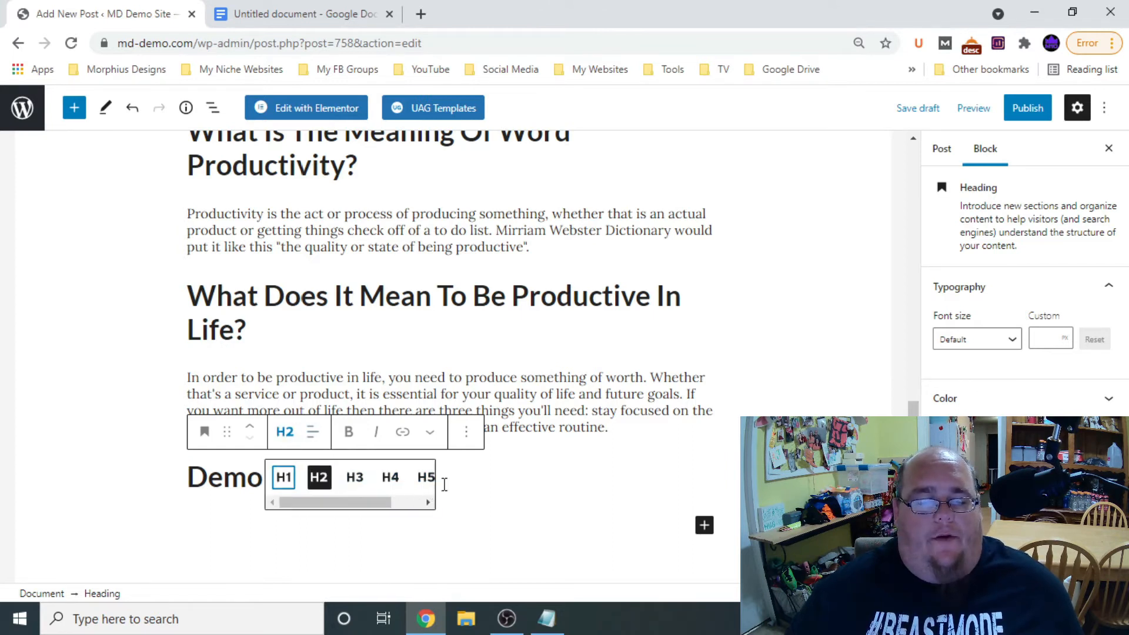
click(466, 432)
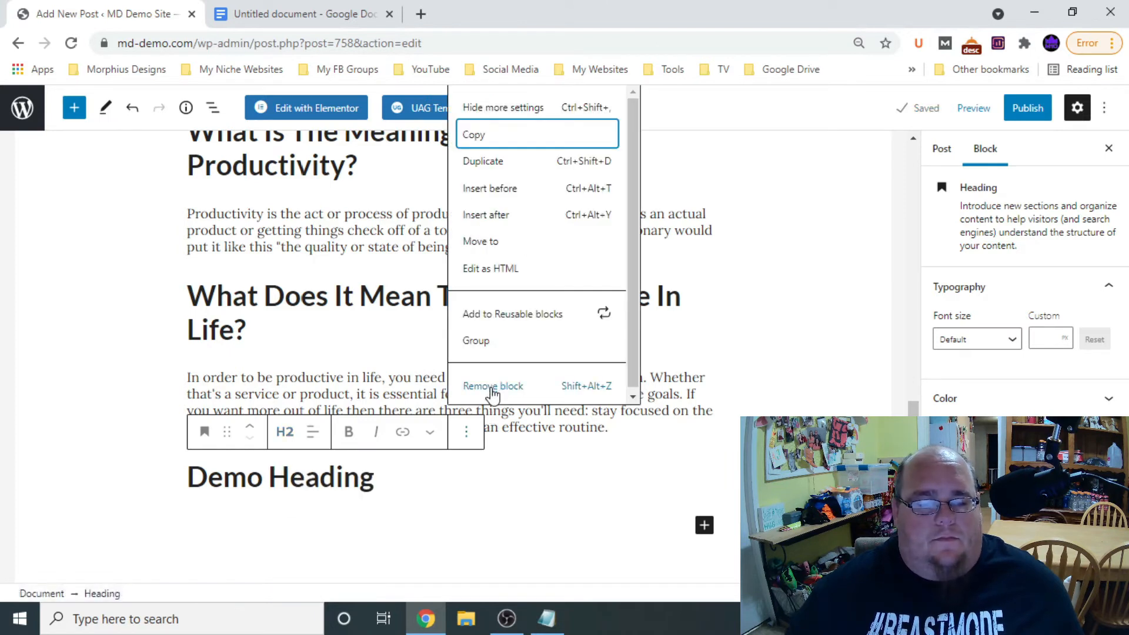
click(497, 391)
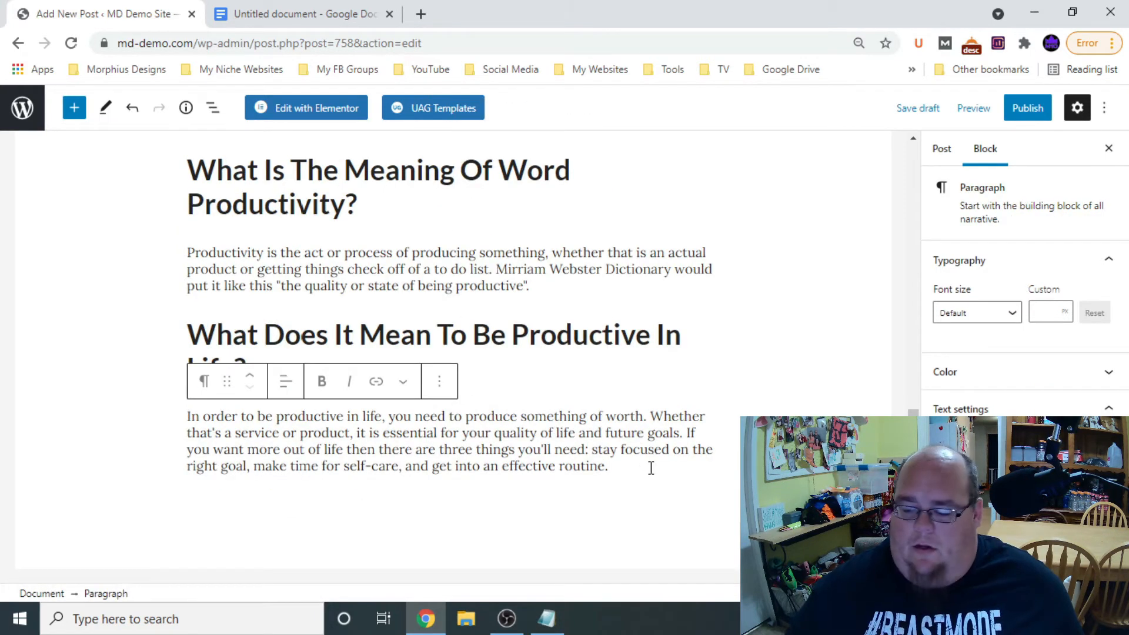
Insert a Columns block with the 70 / 30 variation below the last paragraph and vertically align its wide column to the middle
key(Return)
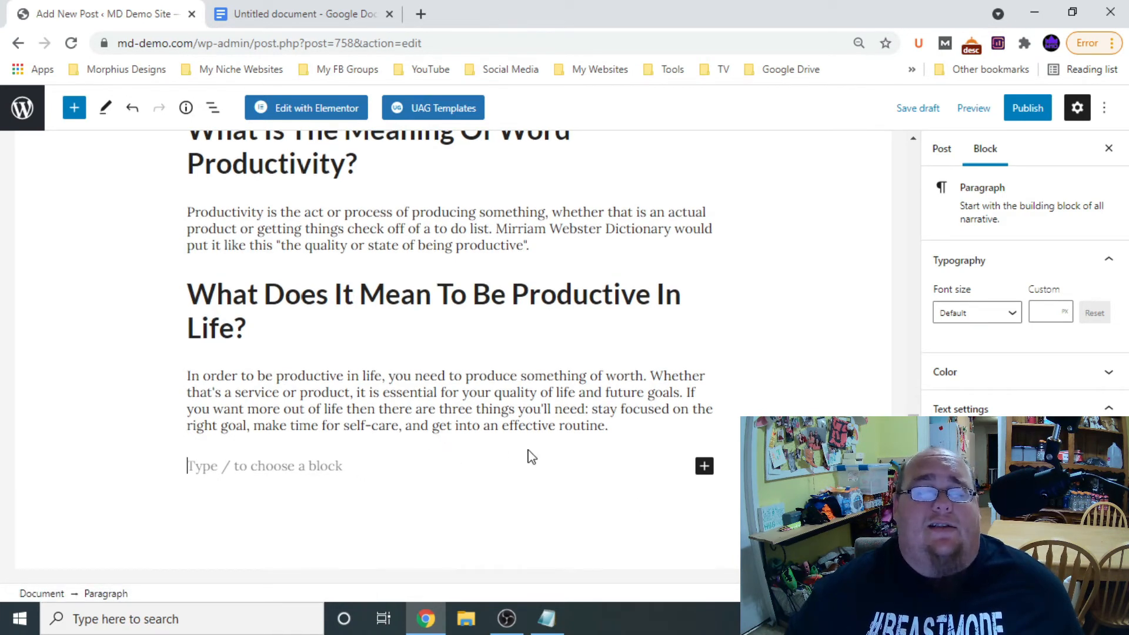
click(701, 471)
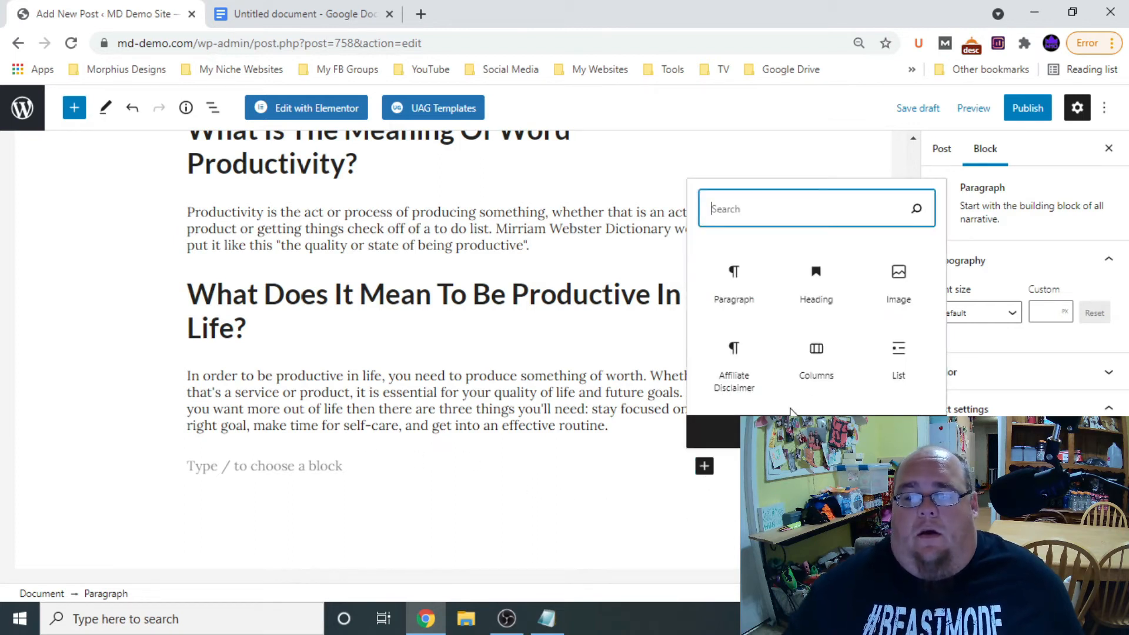
click(817, 367)
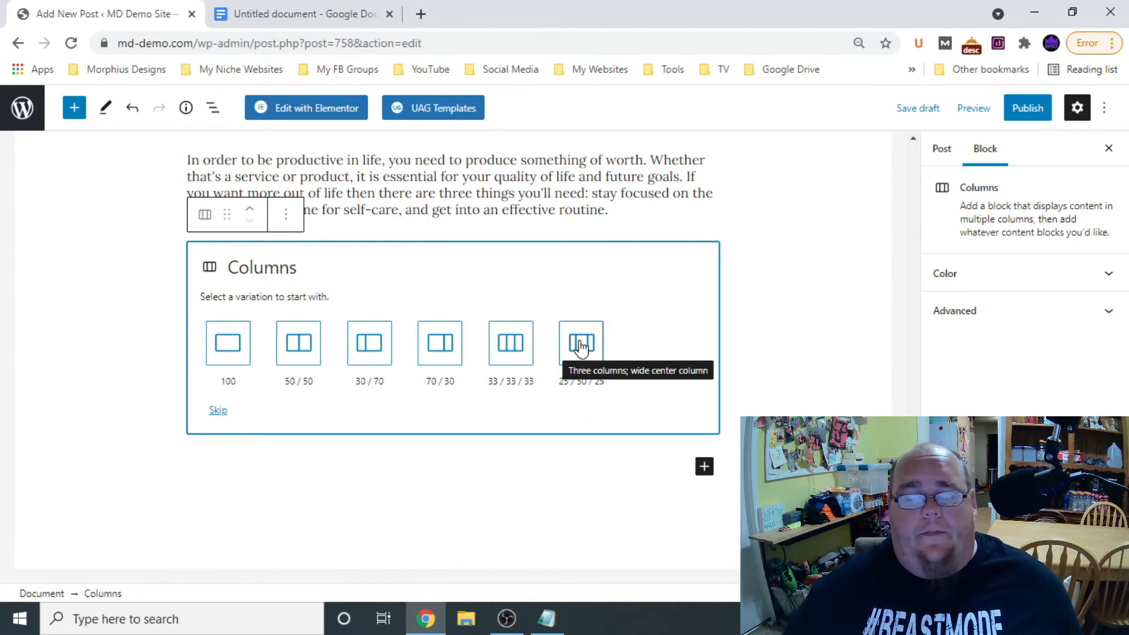
click(441, 342)
scroll(270, 398, down, 1)
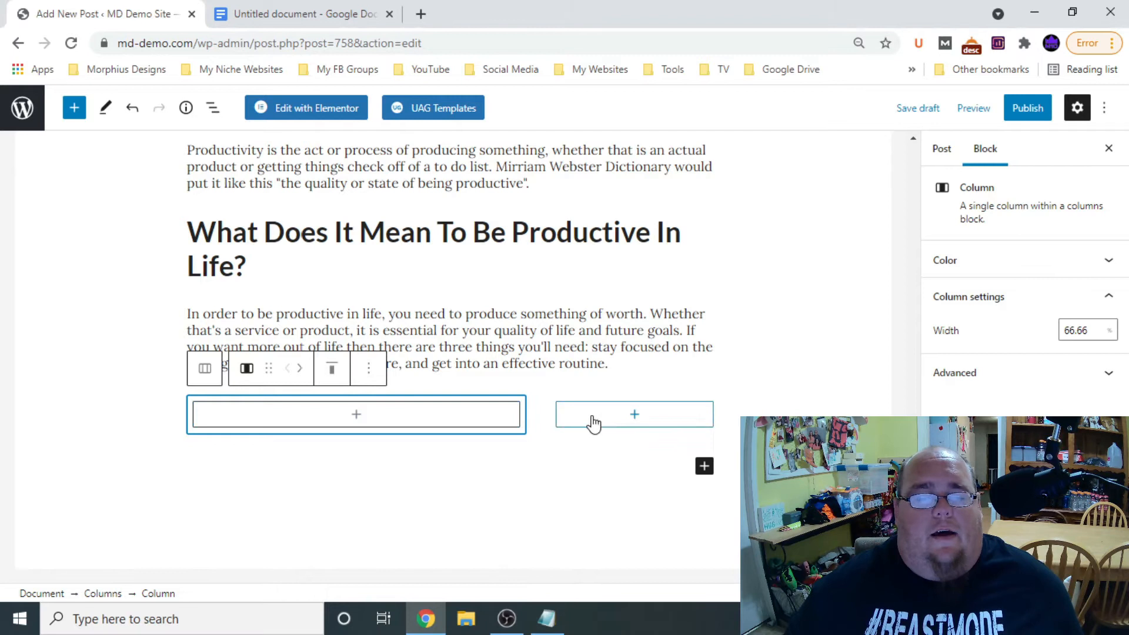
click(333, 370)
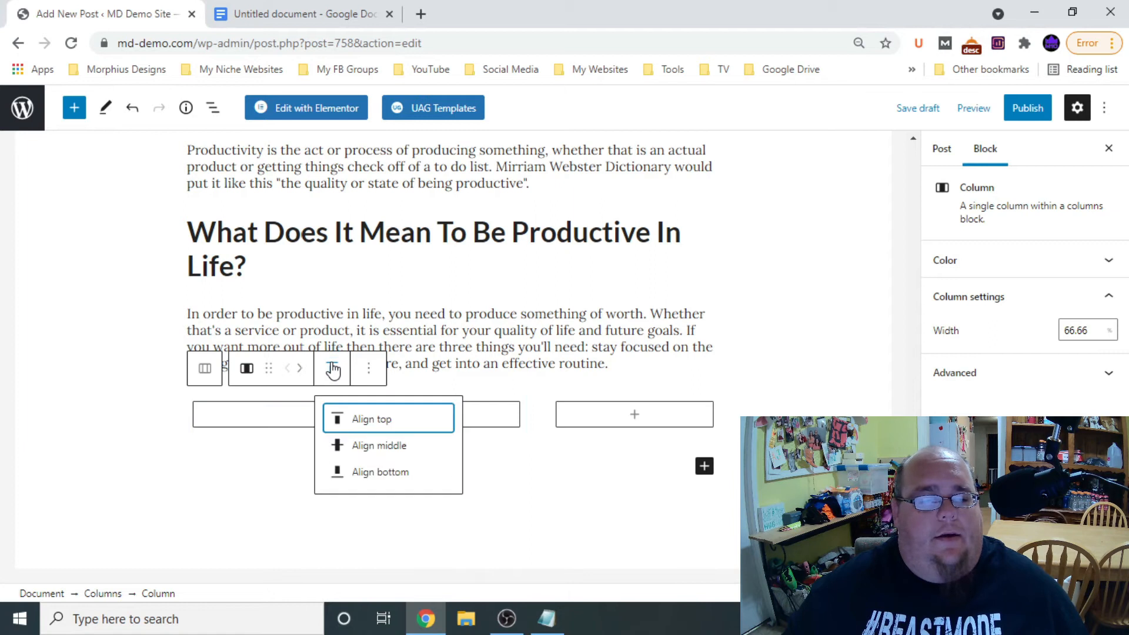
click(380, 447)
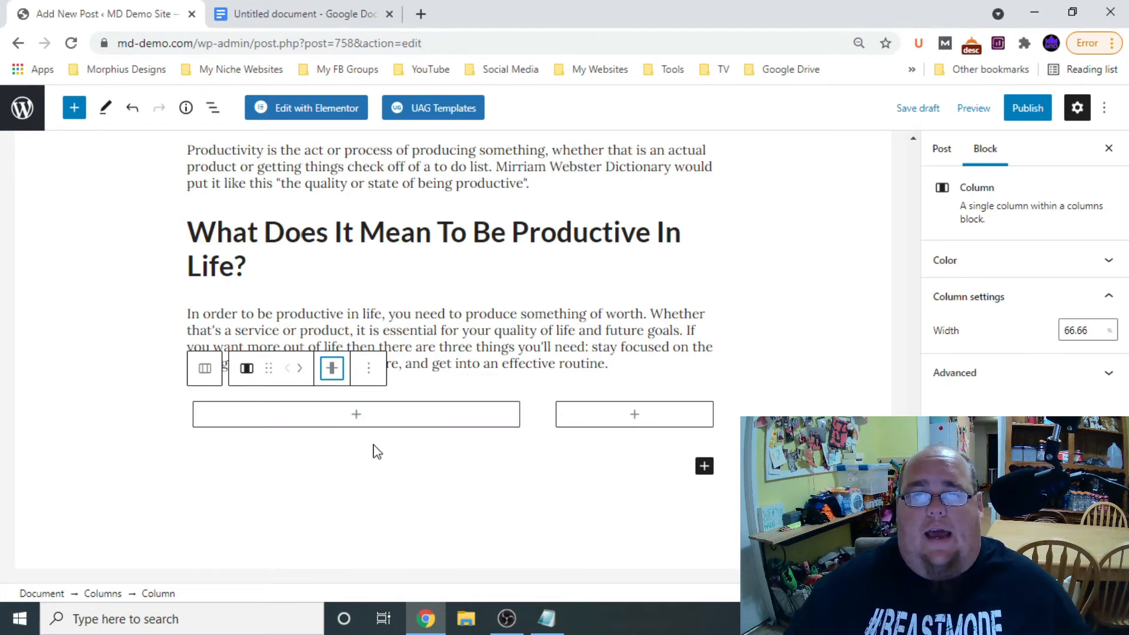
Add a Heading block reading "LUX Productivity Planner" inside the wide column
click(357, 416)
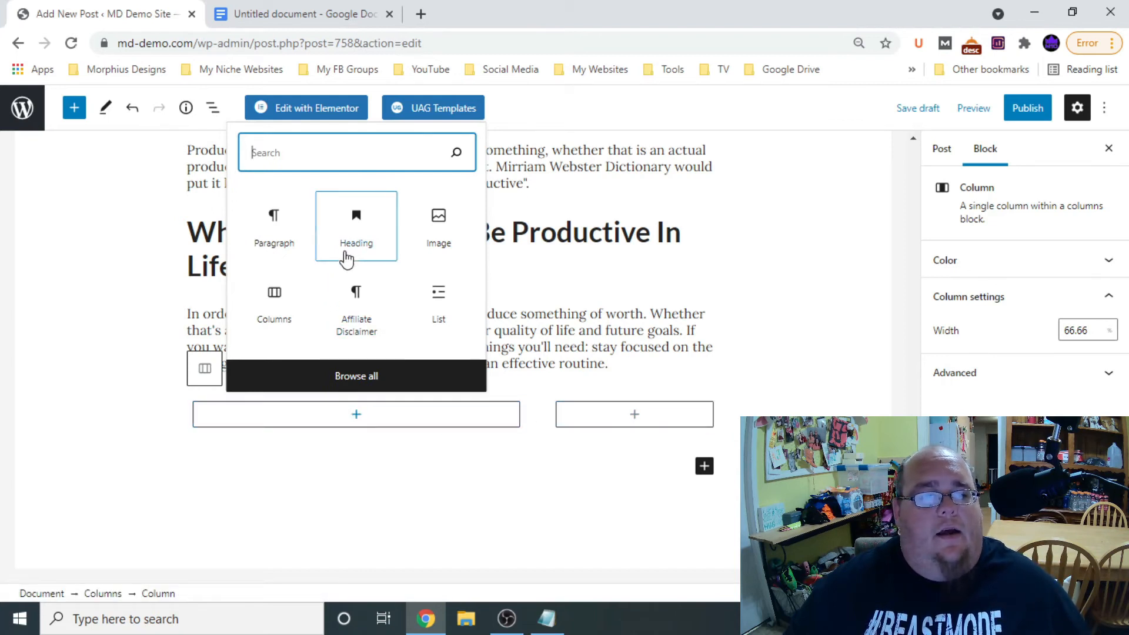
click(358, 228)
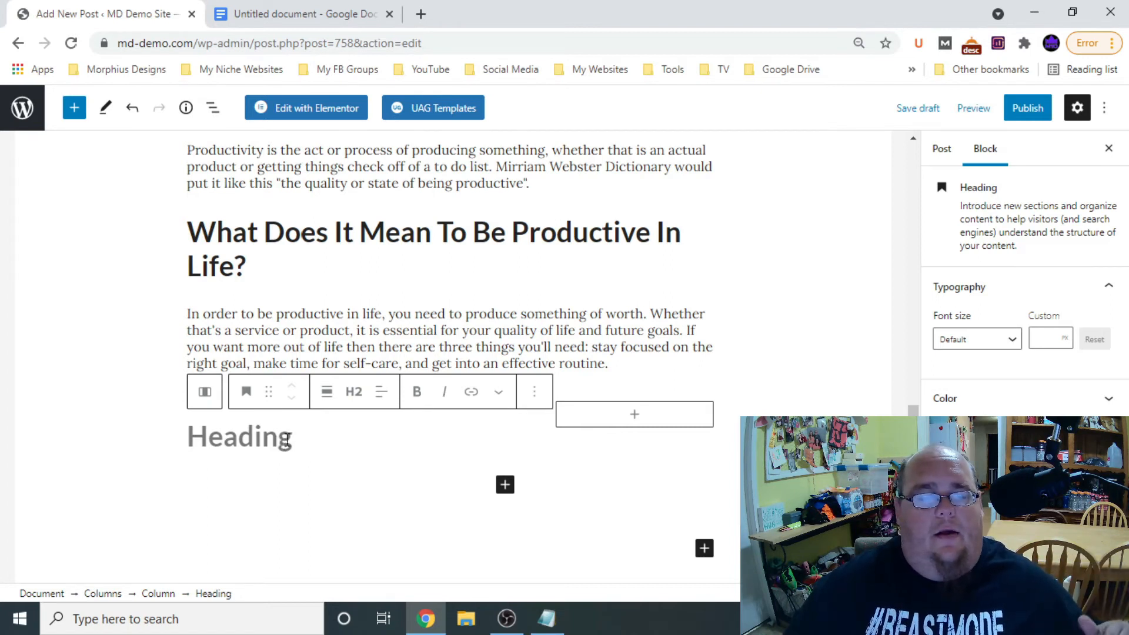
text(Lux)
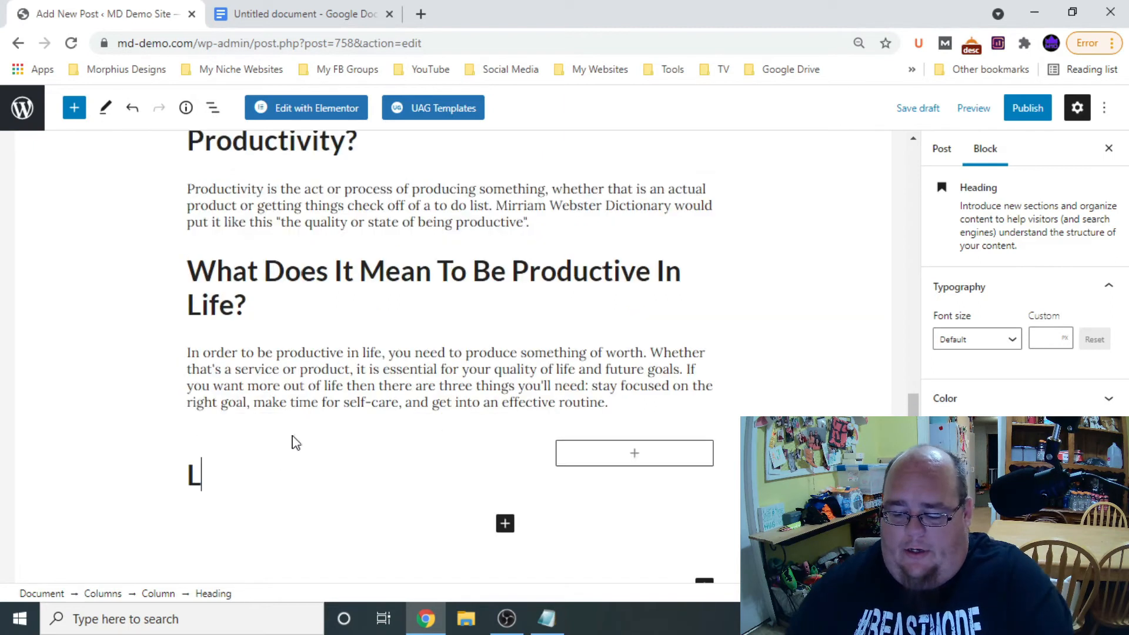
key(BackSpace)
key(BackSpace)
text(U)
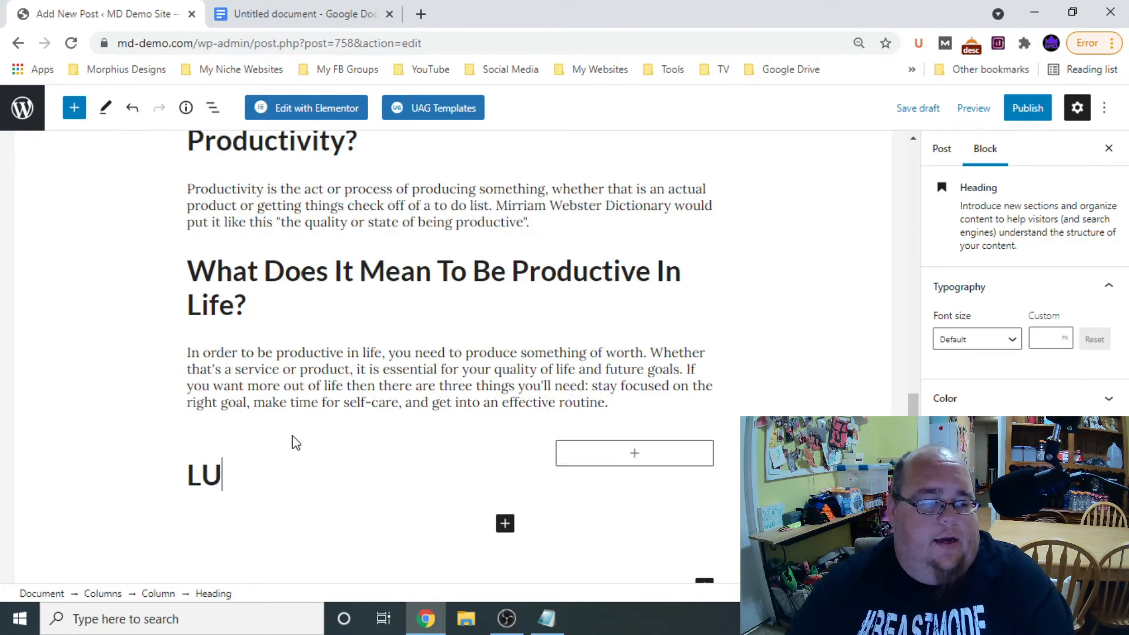
text(X Prodi)
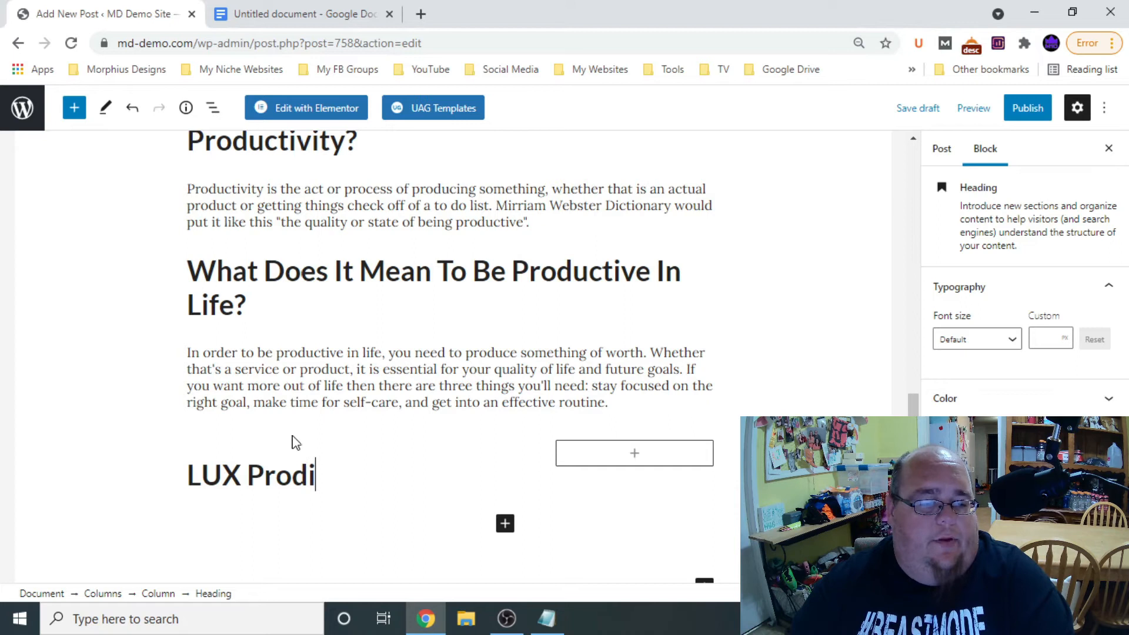
key(BackSpace)
text(uctivit)
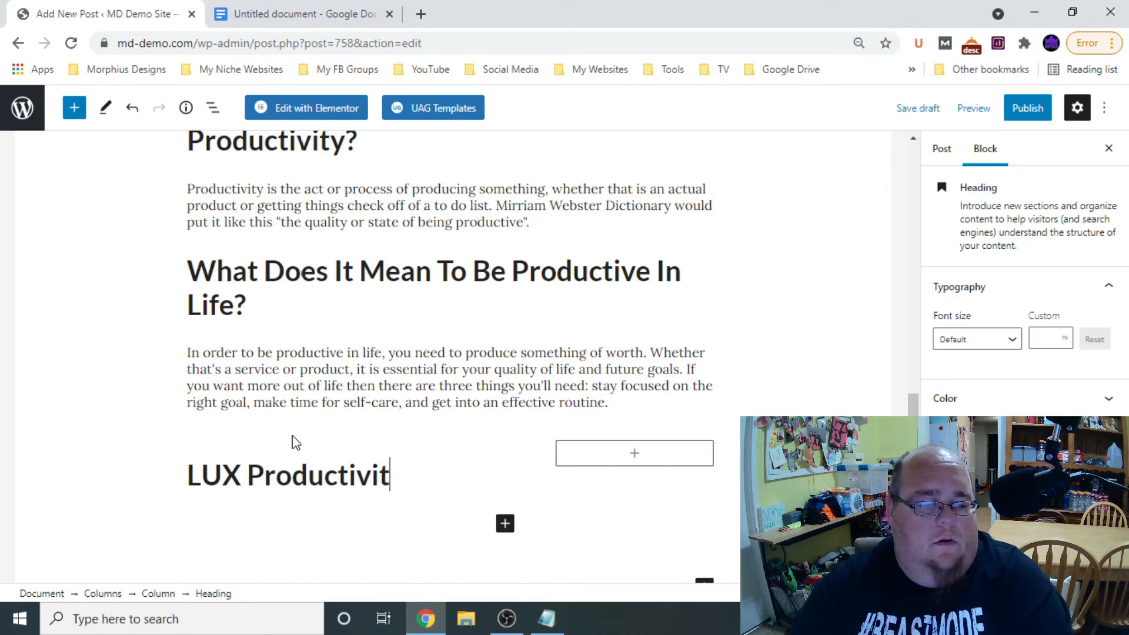
text(y Planner)
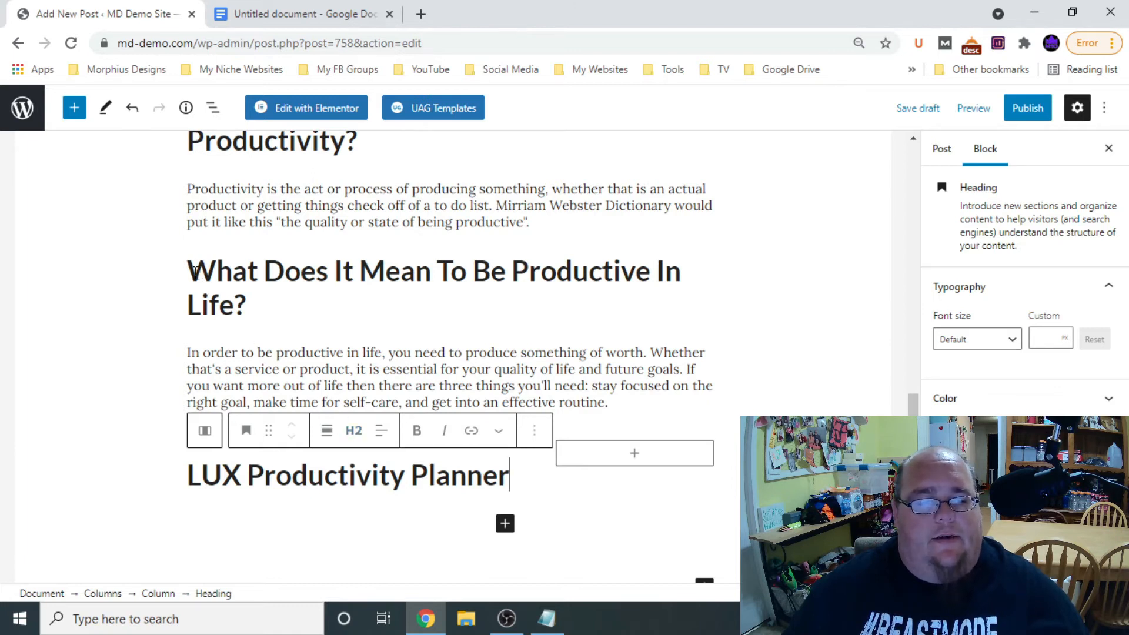
Change the planner heading to level H3 and add an empty paragraph below it in the wide column
drag(196, 271, 258, 311)
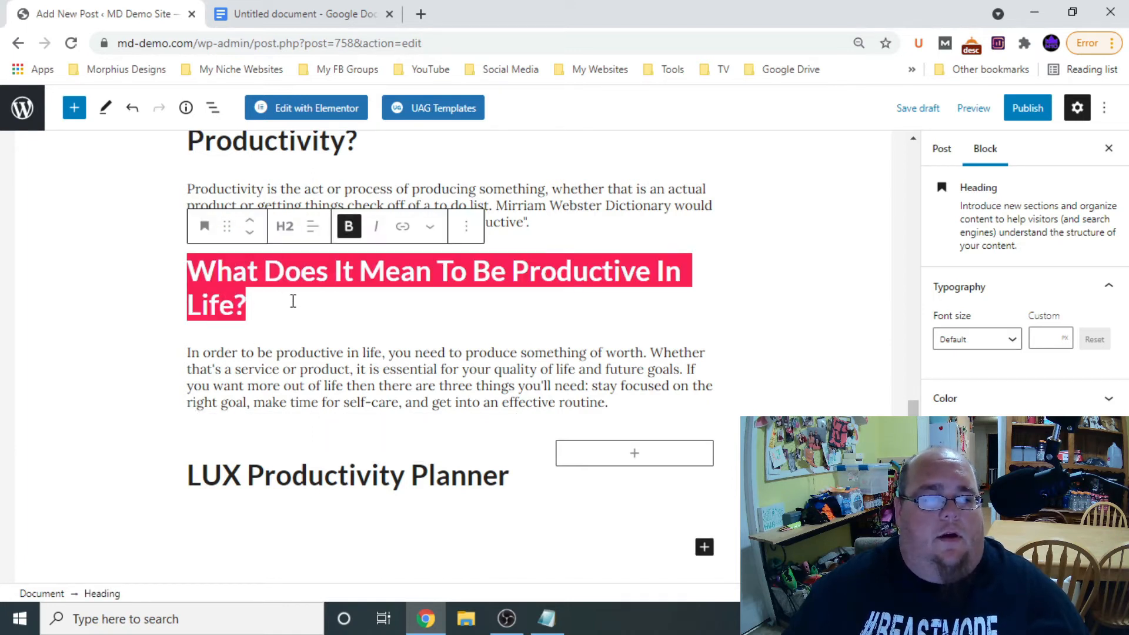
click(383, 473)
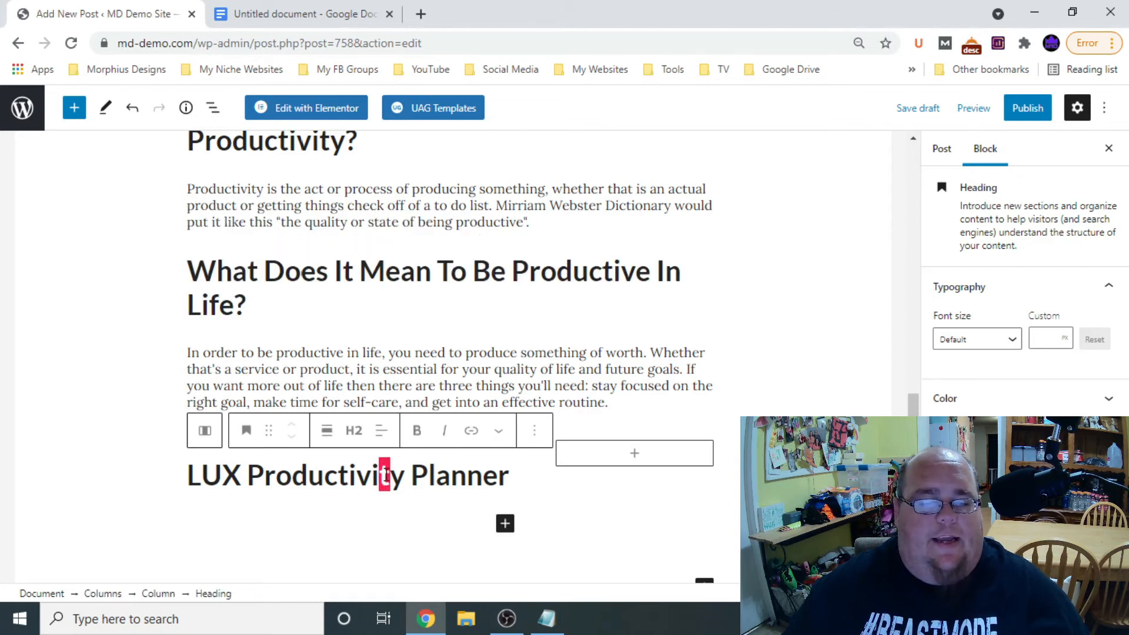
click(353, 430)
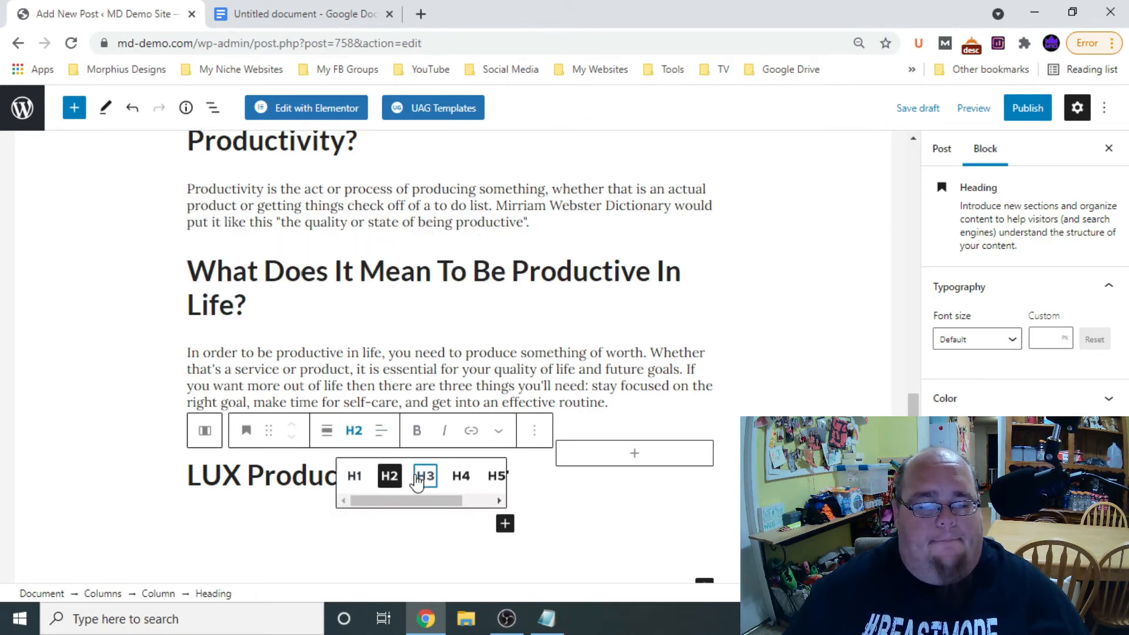
click(424, 475)
click(295, 523)
scroll(461, 494, down, 2)
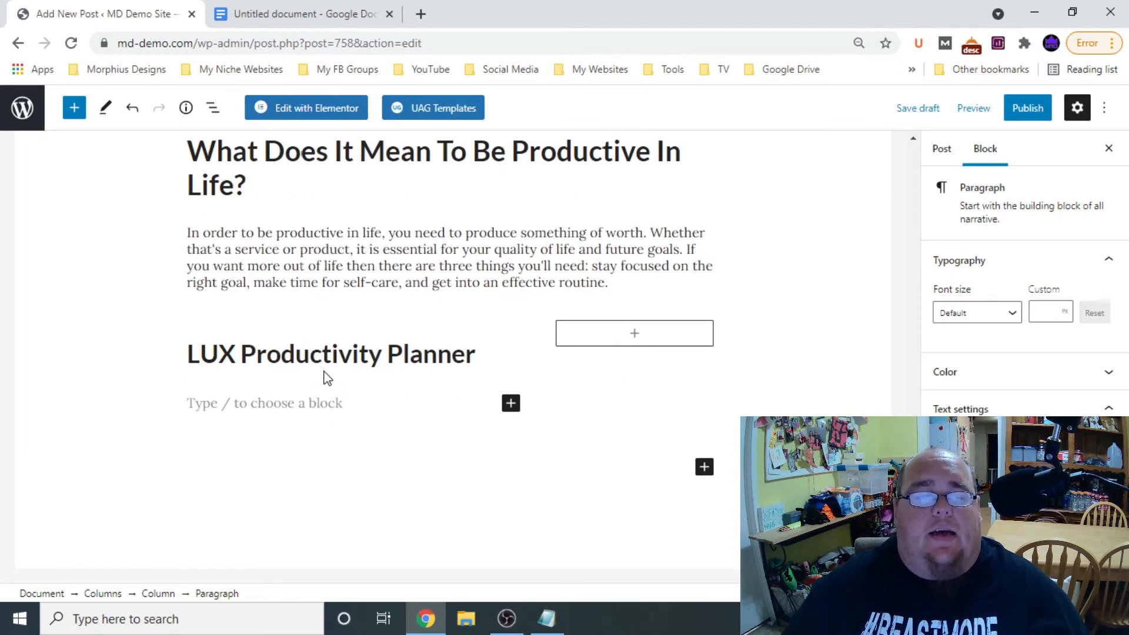
Switch to the Google Docs article and copy its three introductory paragraphs below the title
click(300, 14)
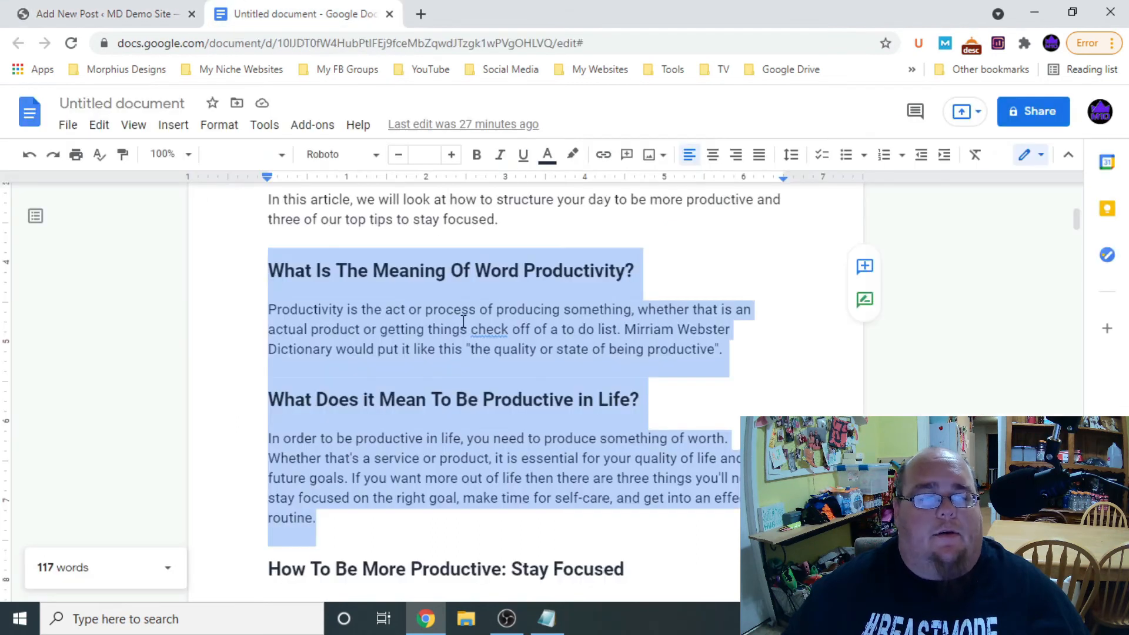
scroll(463, 321, up, 5)
drag(270, 376, 502, 552)
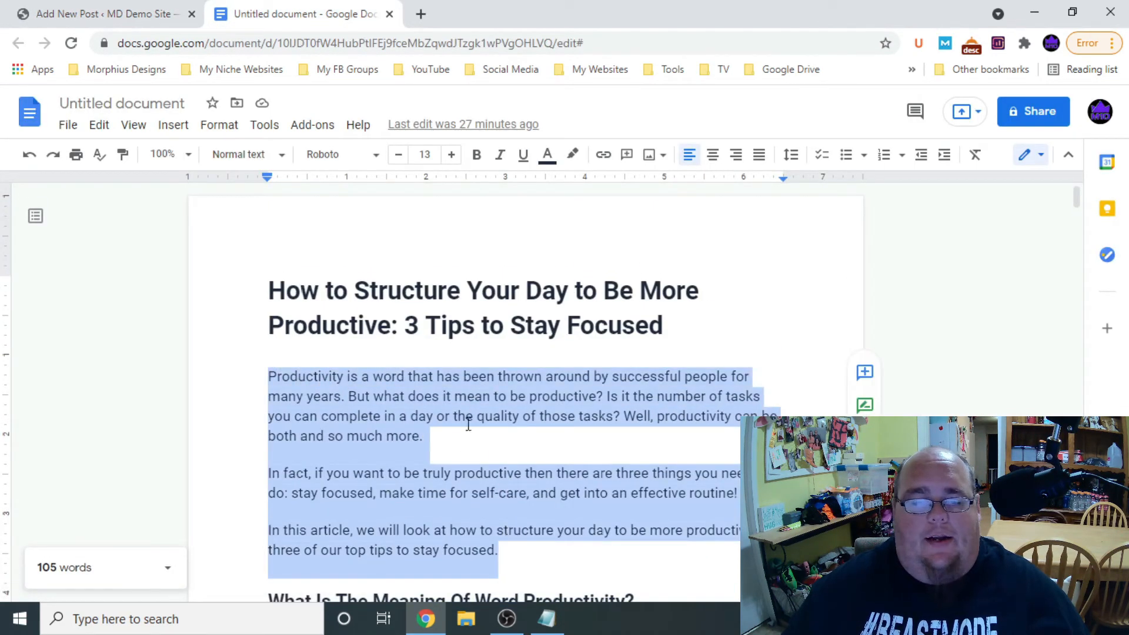
right_click(484, 385)
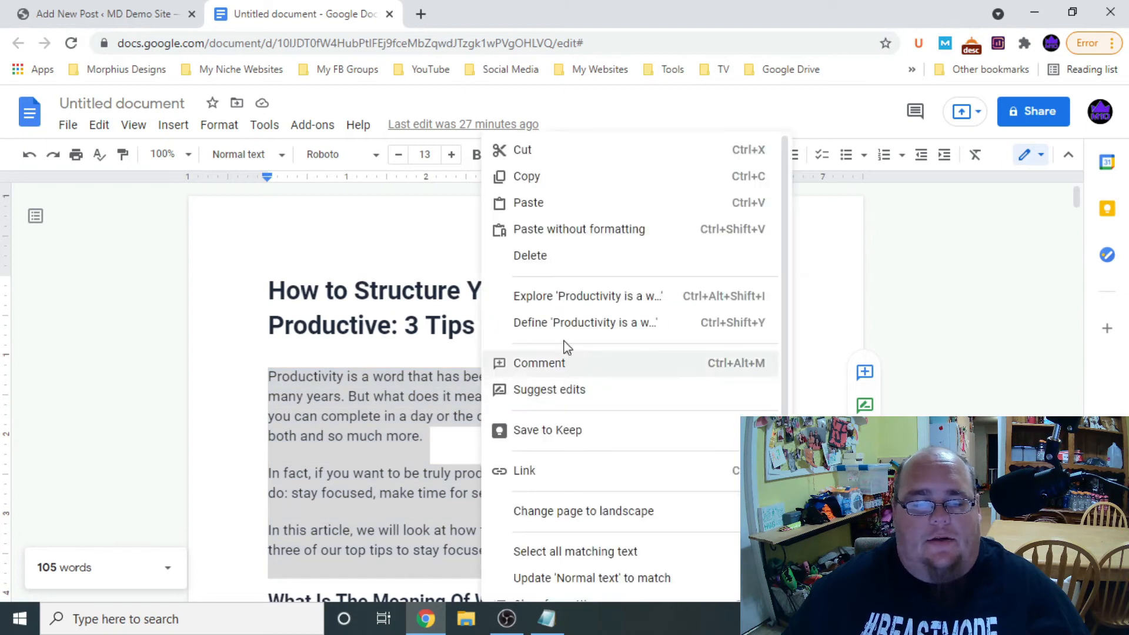
click(530, 178)
Return to the WordPress post, paste the copied paragraphs below the planner heading and check the wide column's heading and text
click(94, 14)
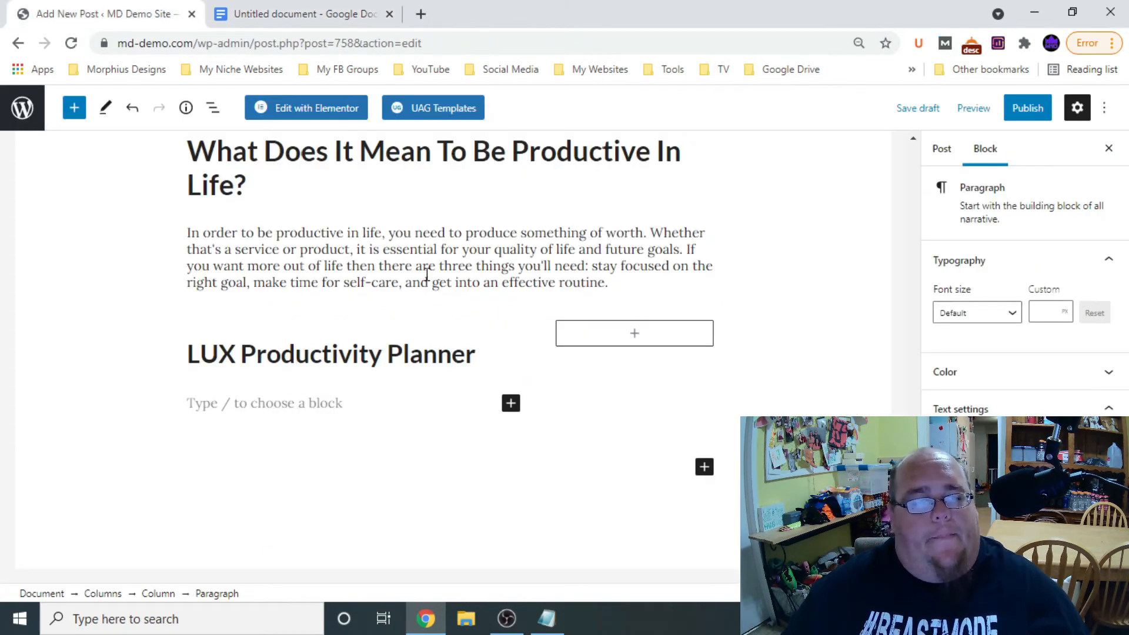
right_click(293, 401)
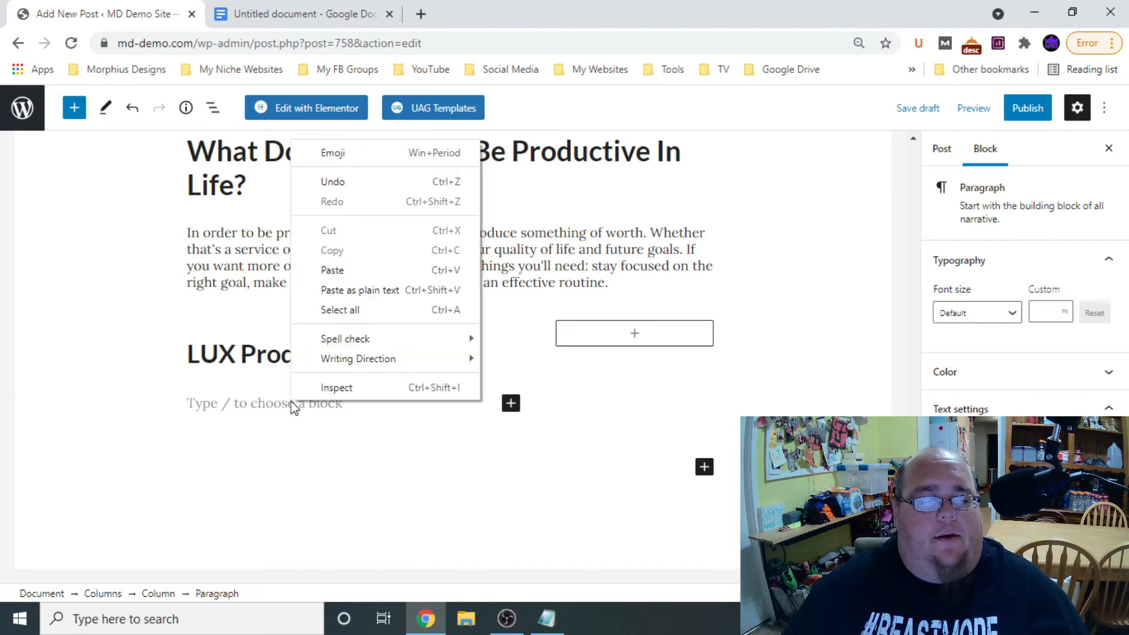
click(366, 270)
scroll(406, 329, up, 3)
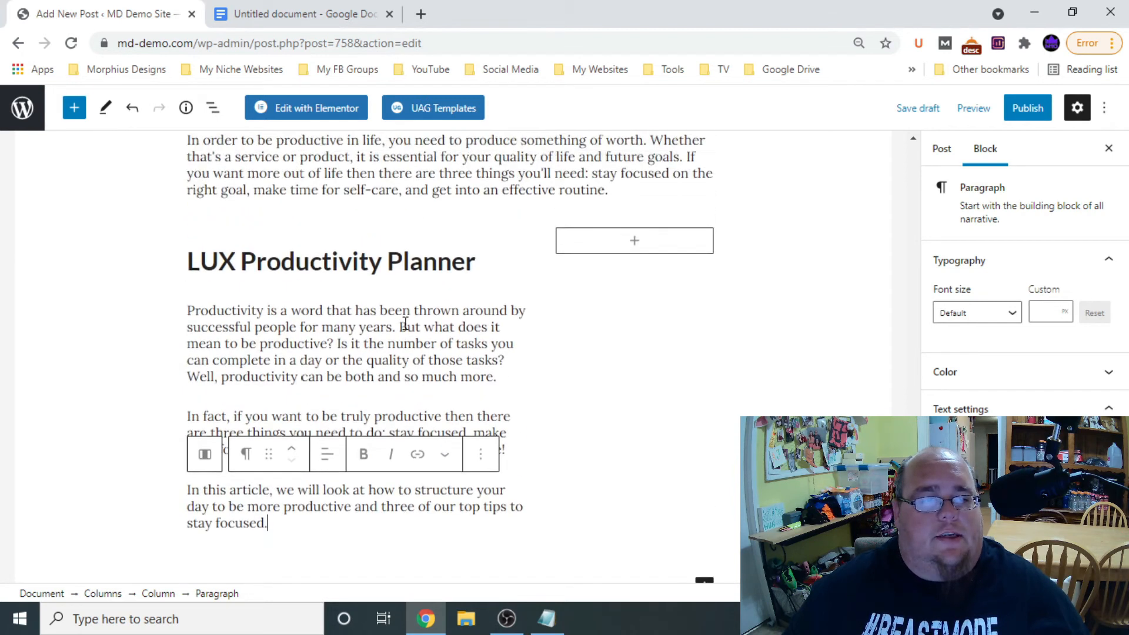
scroll(384, 285, down, 2)
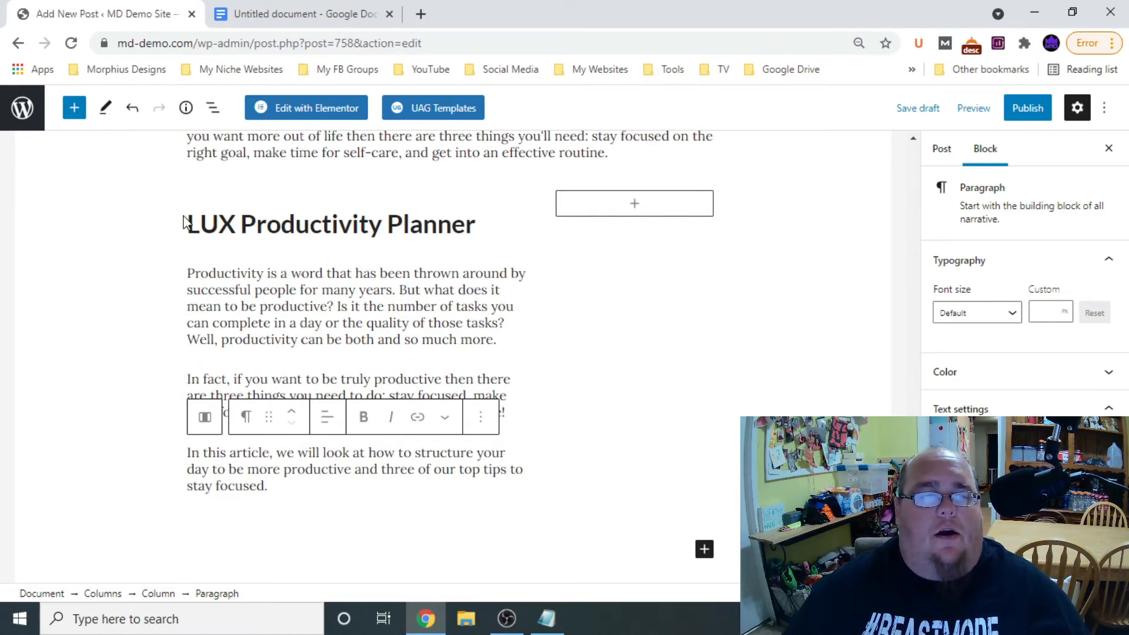
drag(192, 224, 477, 225)
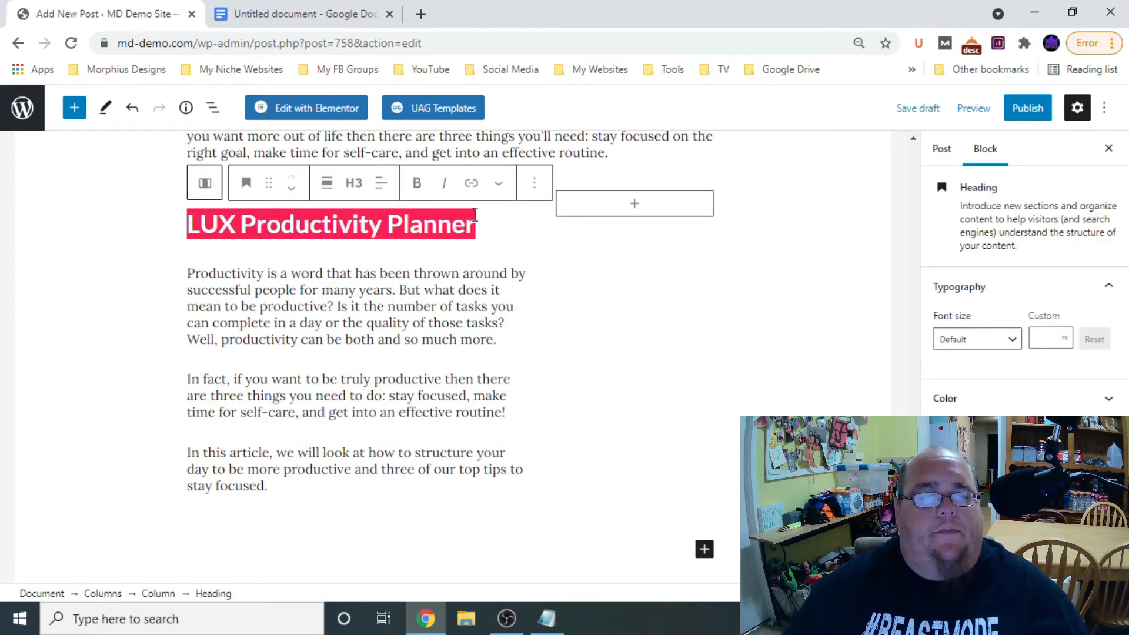
drag(189, 269, 312, 500)
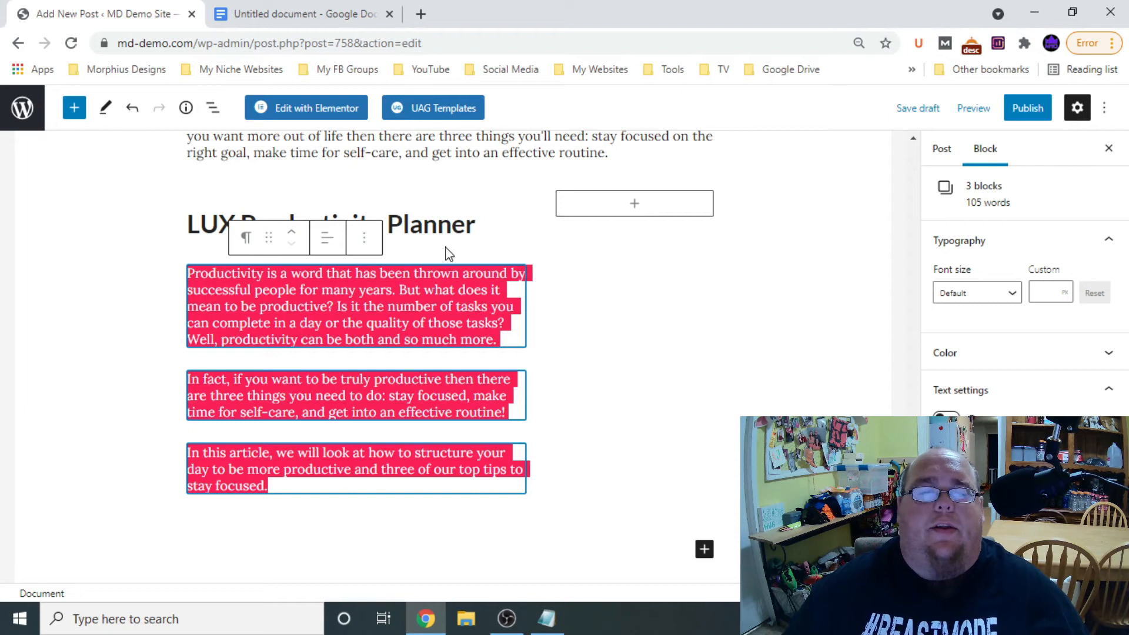
click(432, 272)
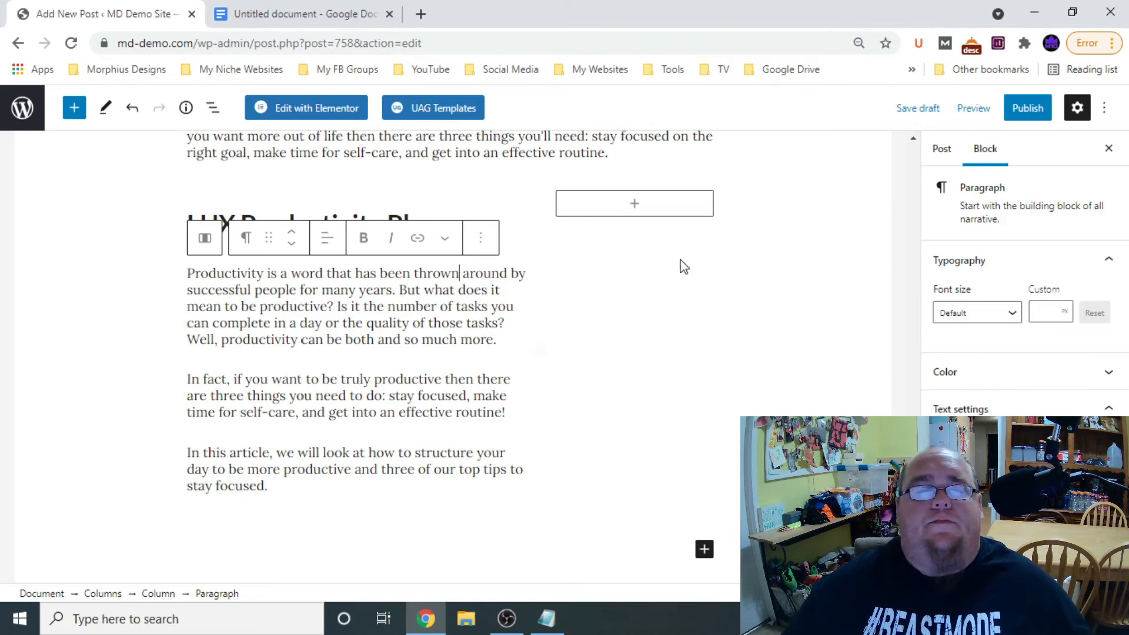
Insert a Custom HTML block in the narrow column, searching the blocks for "custom"
click(635, 207)
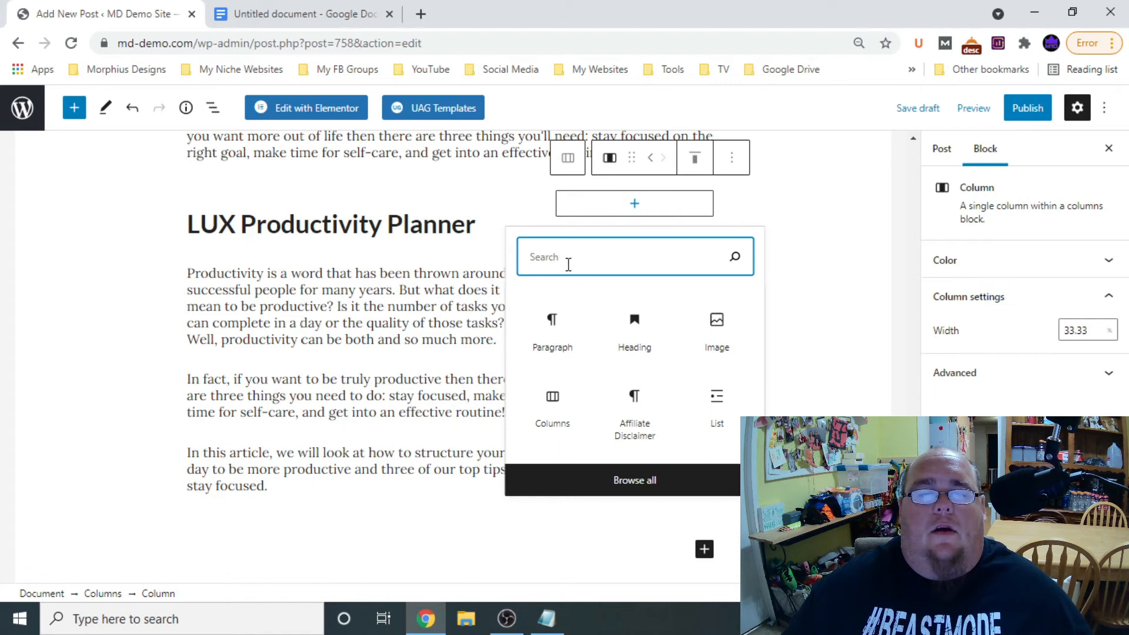
text(custom)
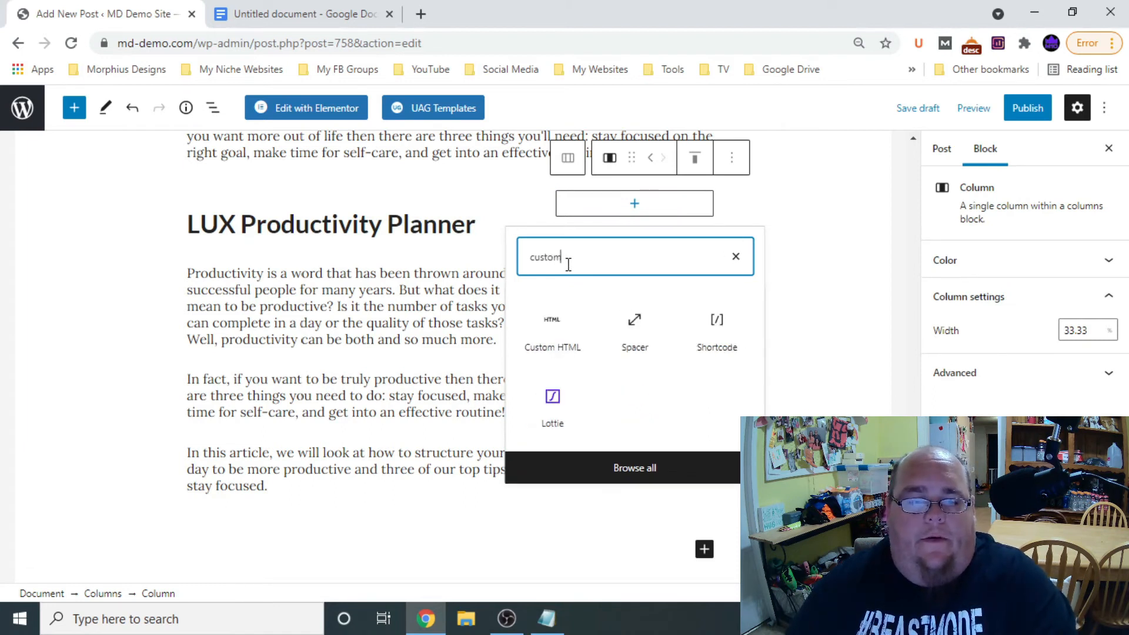
click(547, 329)
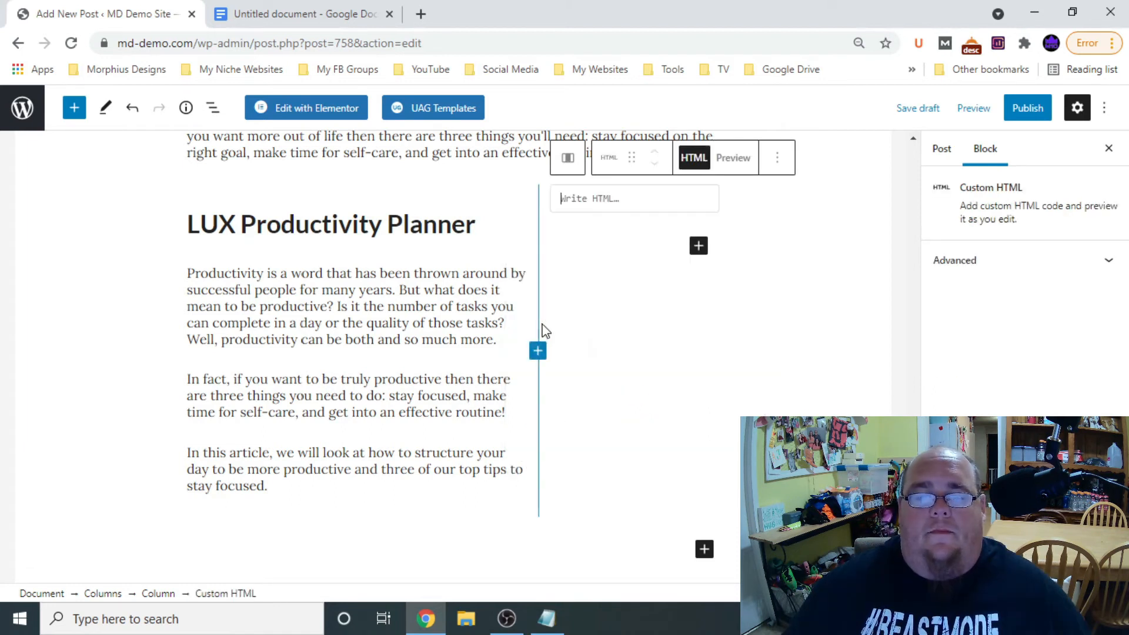
click(586, 200)
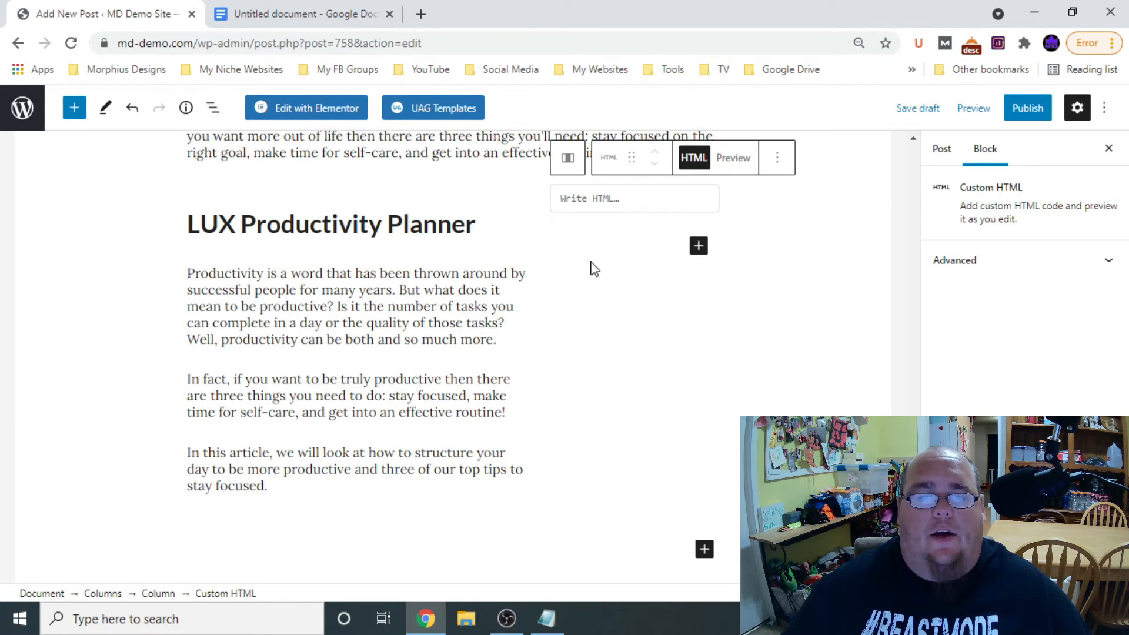
Switch to Notepad and copy the whole Amazon affiliate image link code for the planner
click(547, 619)
drag(1017, 385, 738, 189)
right_click(744, 189)
click(776, 241)
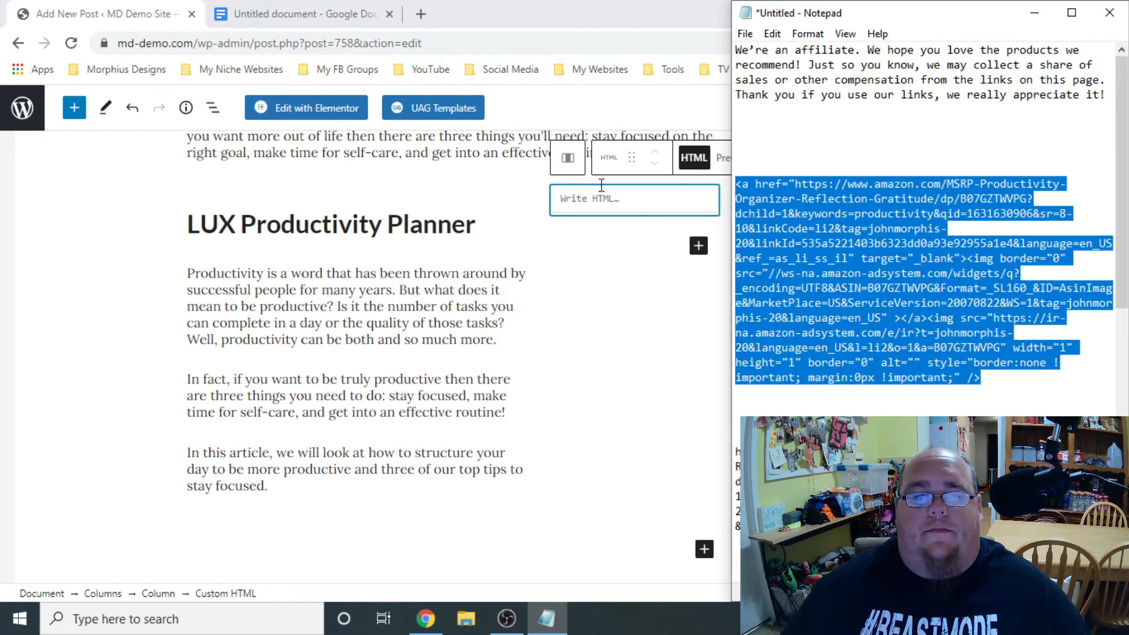
Paste the copied Amazon code into the Custom HTML block of the post's narrow column and check its beginning
click(588, 202)
right_click(588, 202)
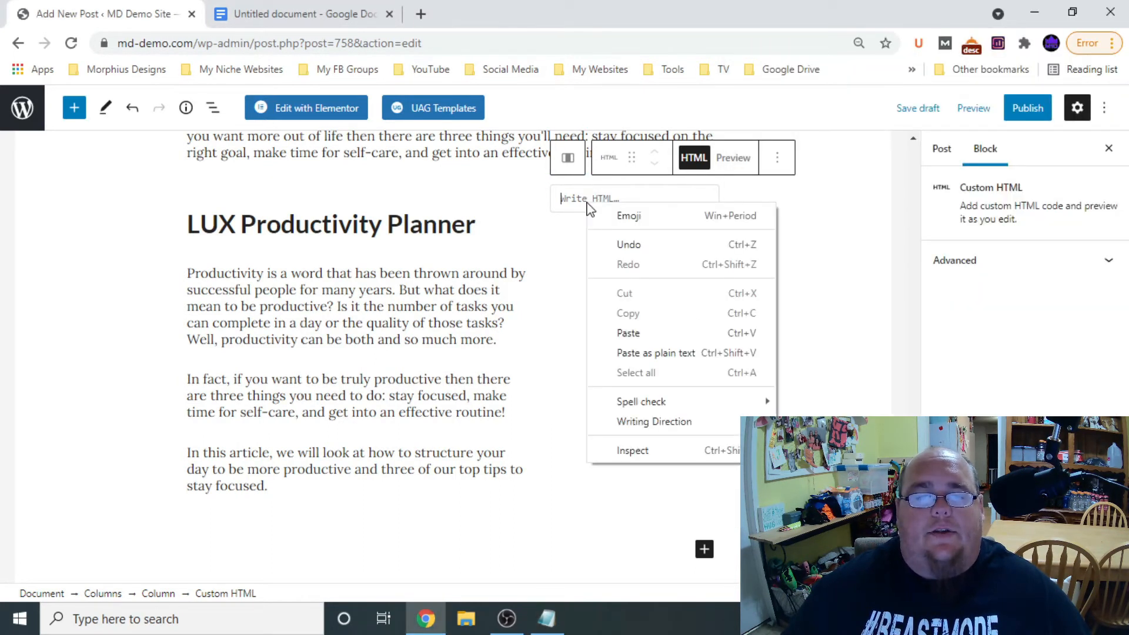
click(647, 319)
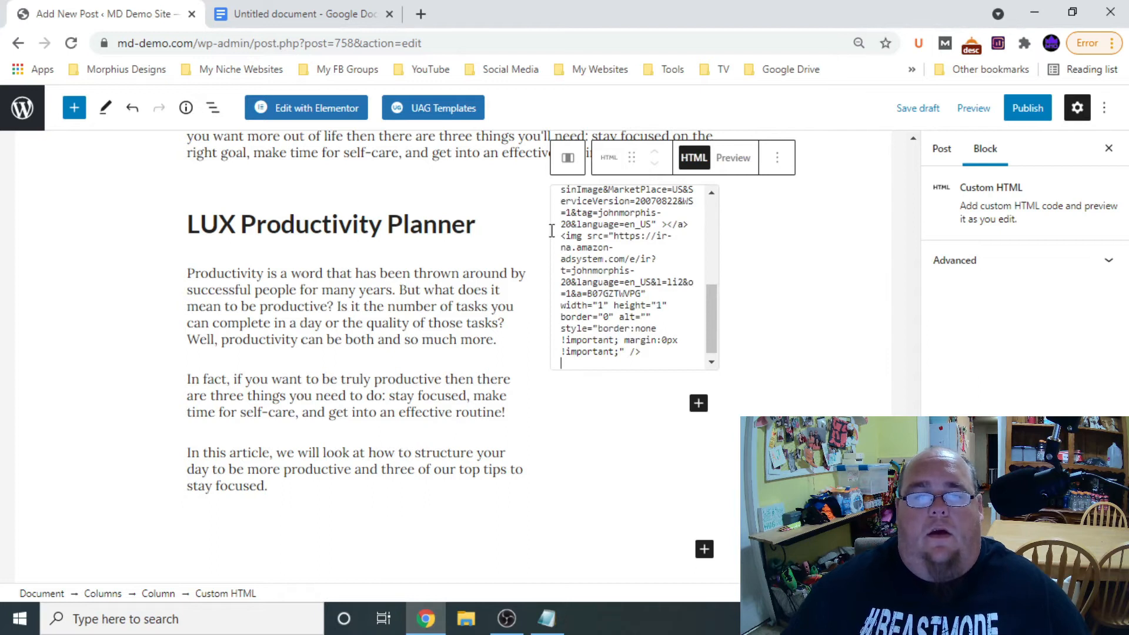
scroll(612, 315, up, 4)
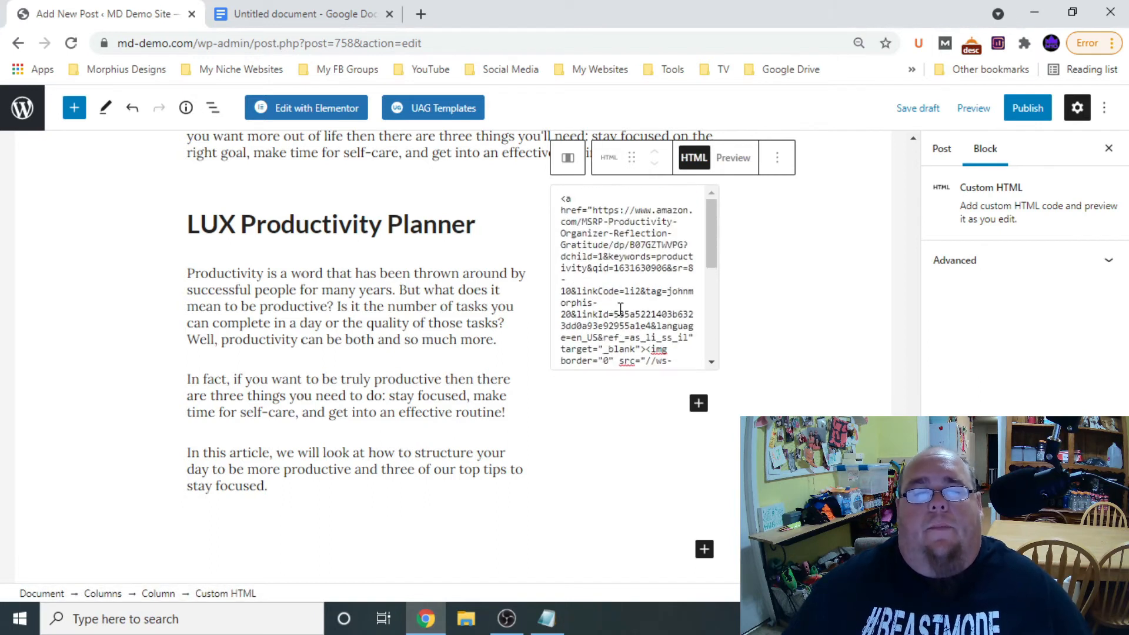
Open amazon.com in a new browser tab and go to the recently viewed LUX Productivity planner's product page
click(420, 14)
text(am)
key(Return)
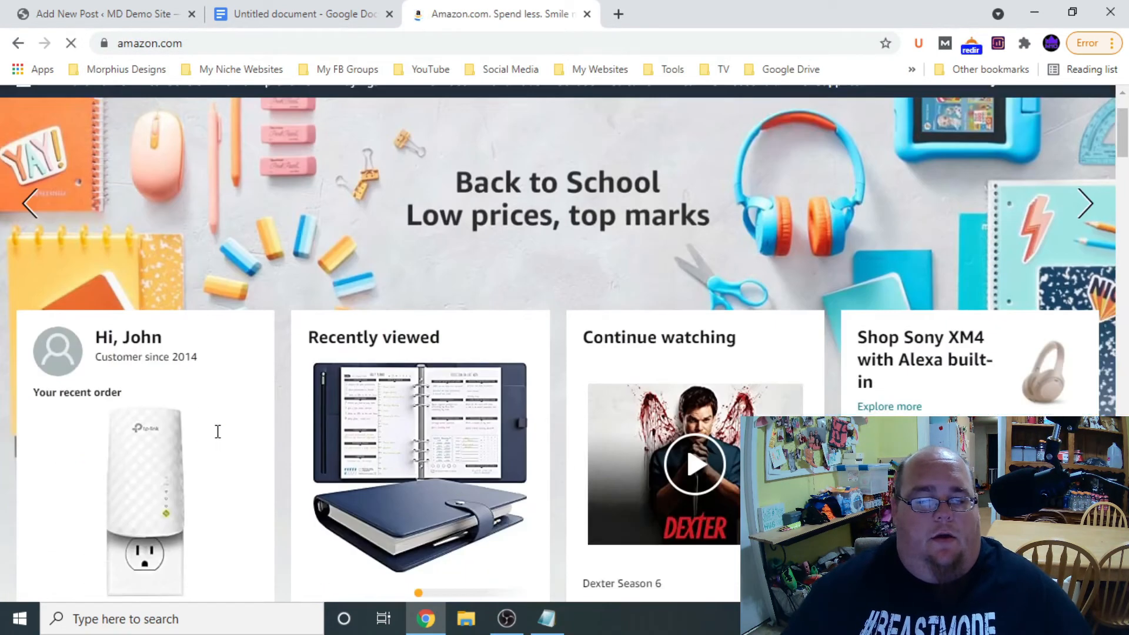
scroll(217, 429, down, 5)
click(428, 251)
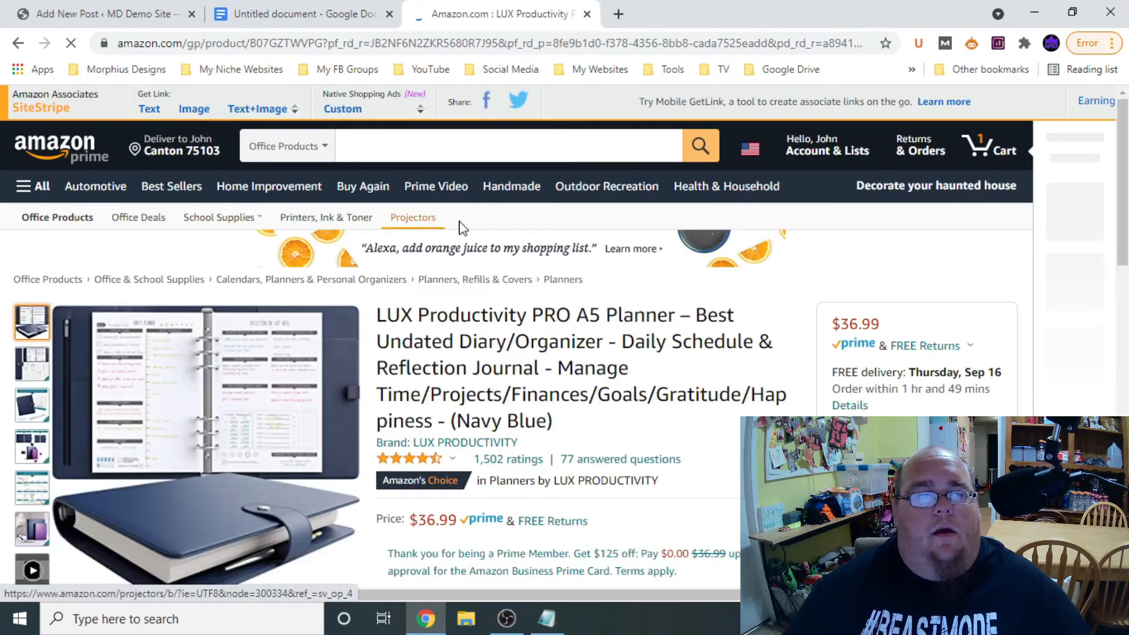
Look back at the post's Custom HTML code, then examine the SiteStripe link options on the planner's Amazon page
click(300, 13)
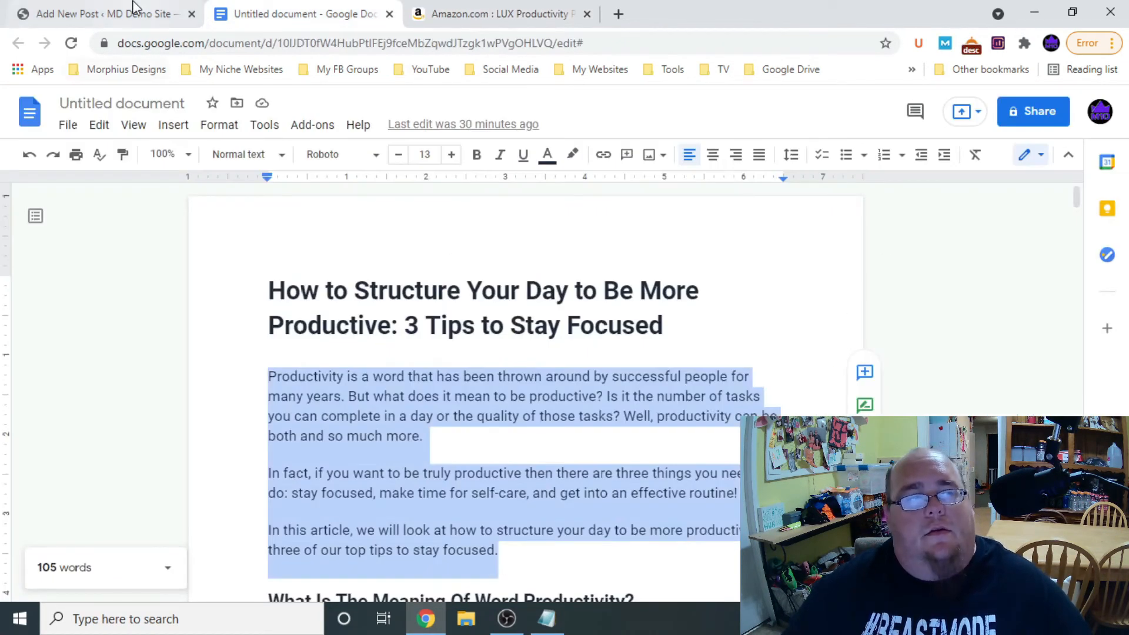
click(106, 14)
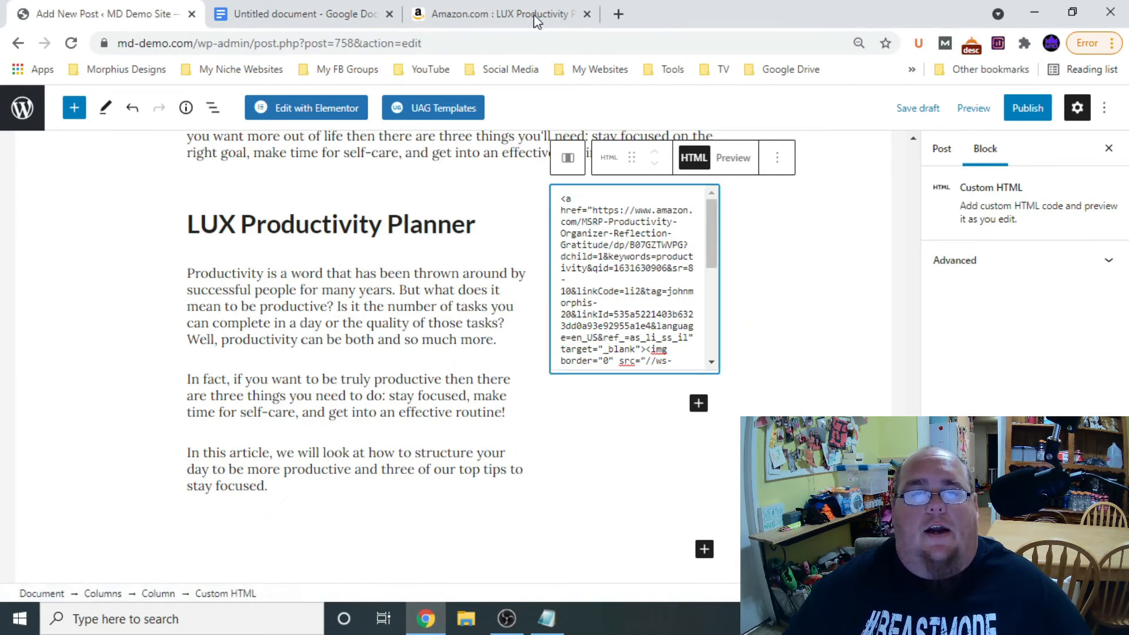
click(537, 16)
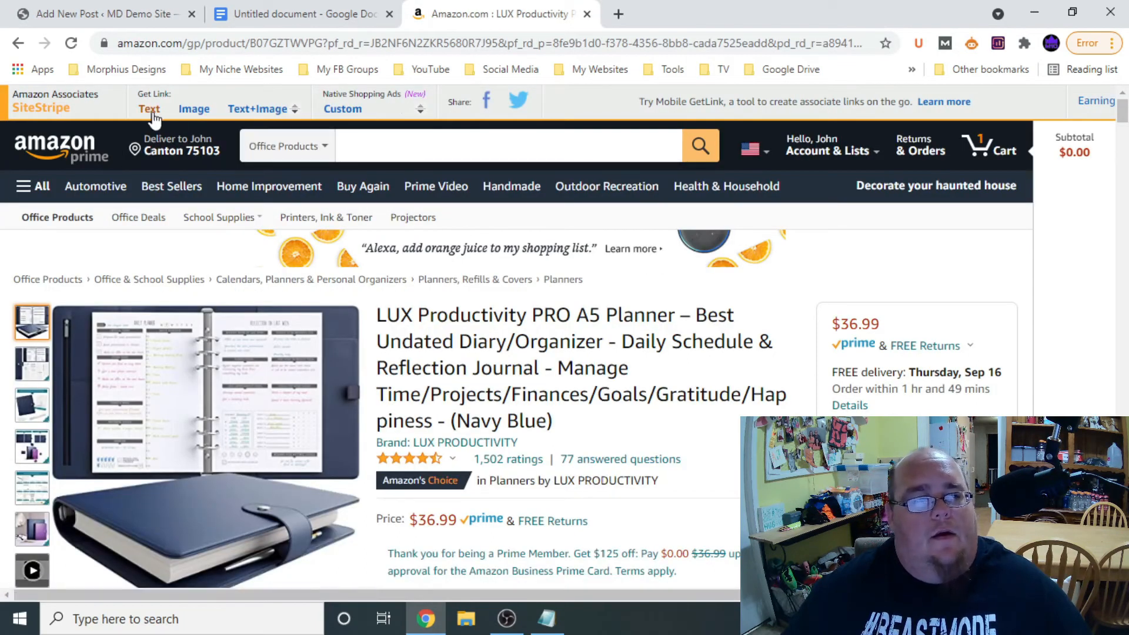
mouse_move(233, 325)
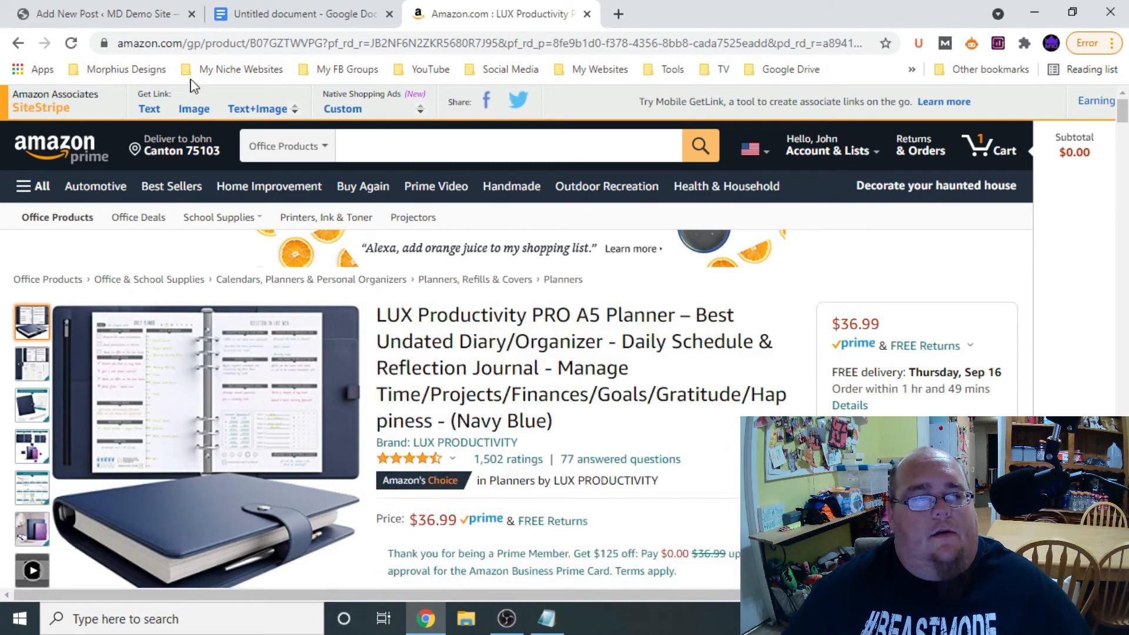
Generate the planner's large image link in Amazon SiteStripe, then return to the post and preview its Custom HTML block
click(193, 110)
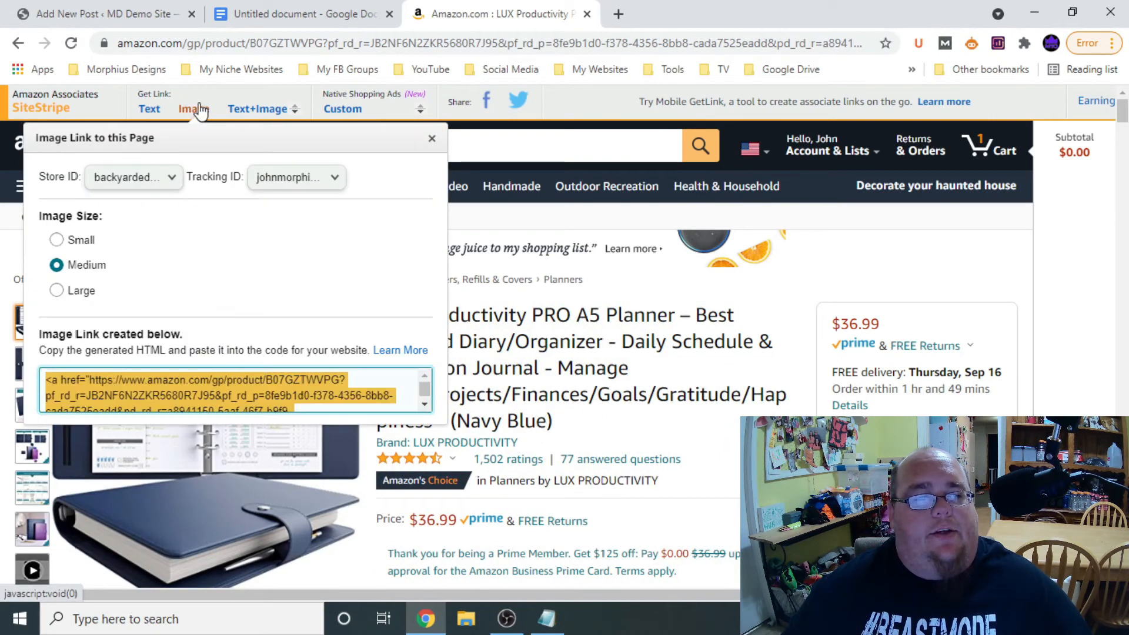
click(57, 291)
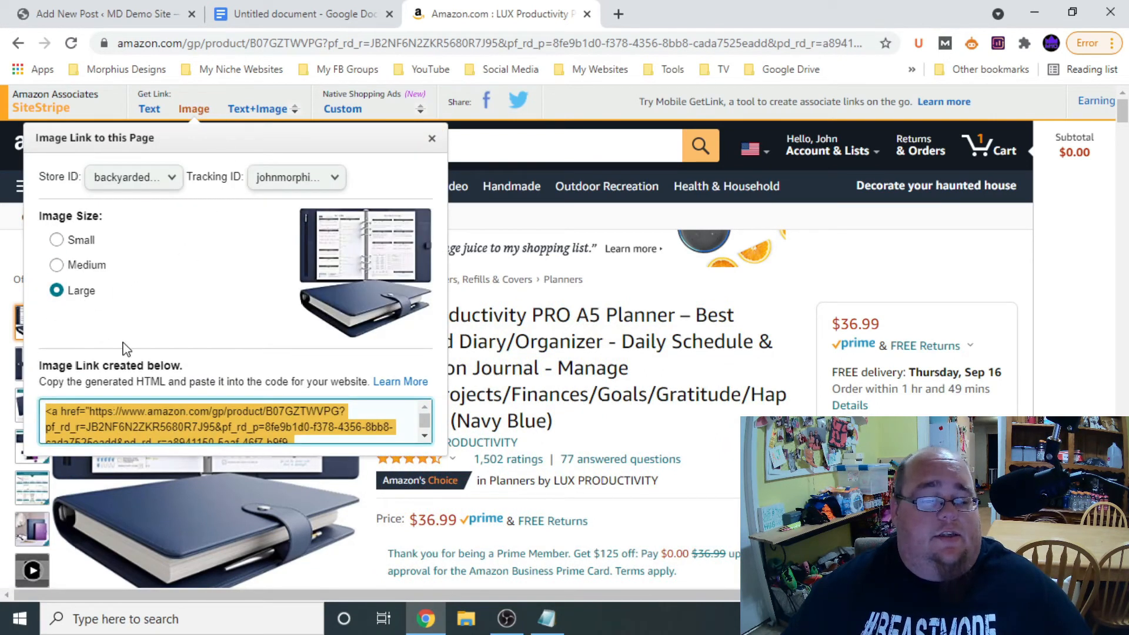
scroll(188, 370, down, 1)
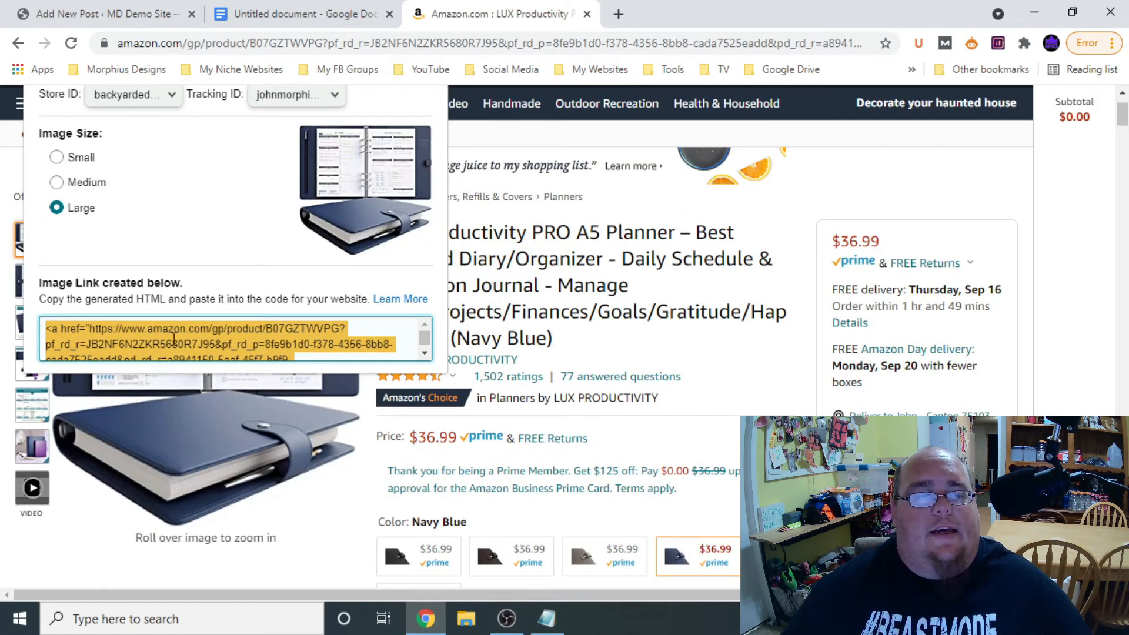
click(157, 19)
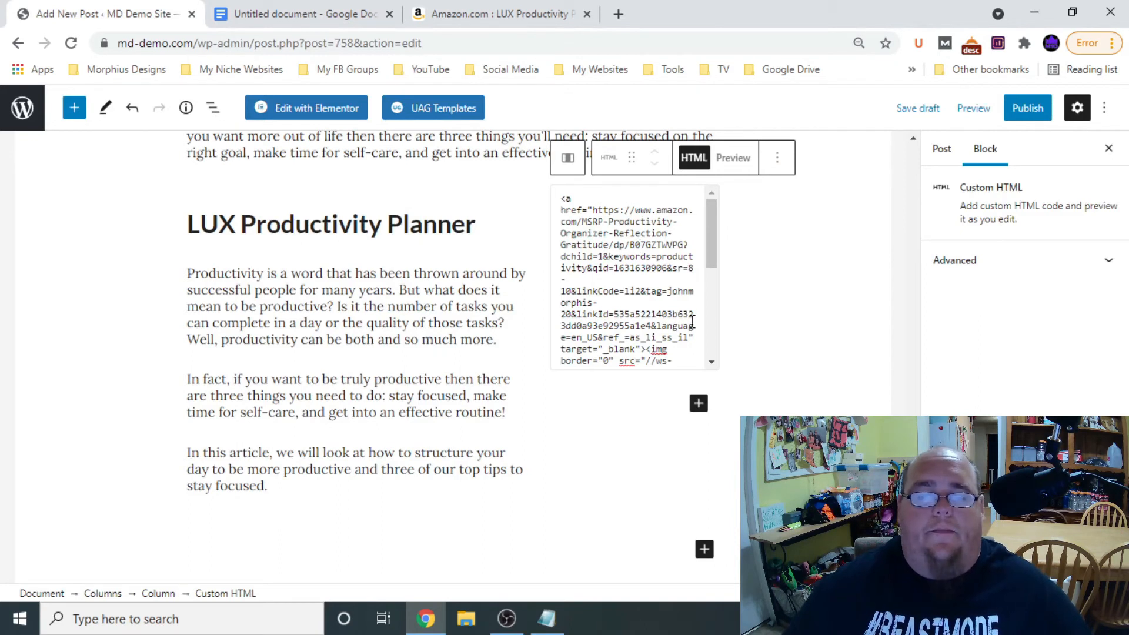
click(729, 164)
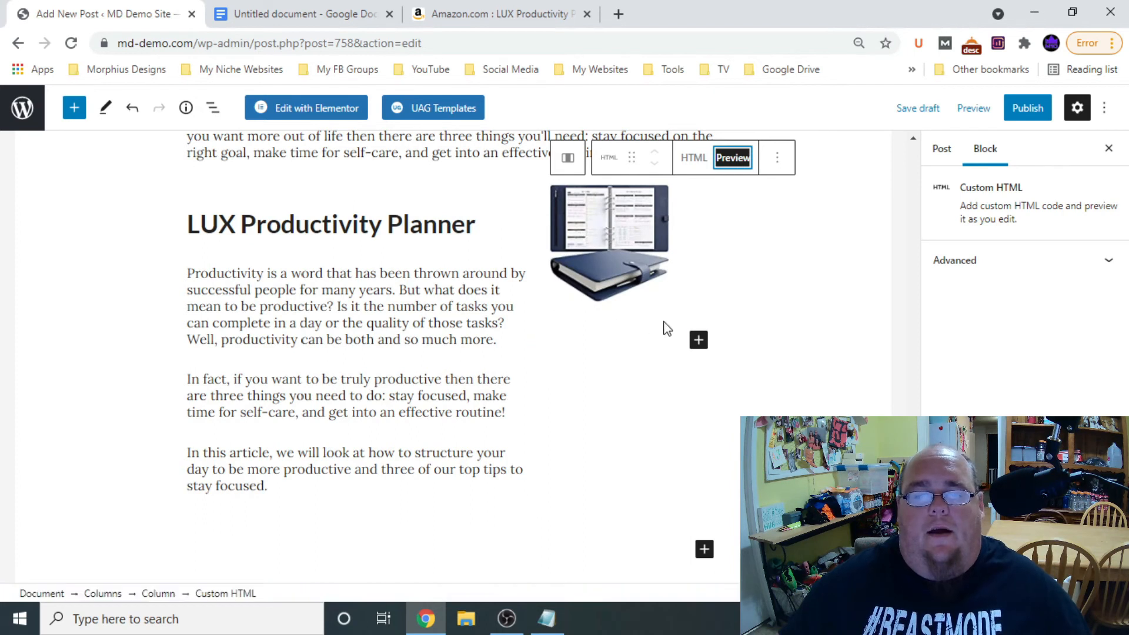
Add a Buttons block below the planner image in the narrow column and label the button "CHECK PRICE ON AMAZON"
click(699, 343)
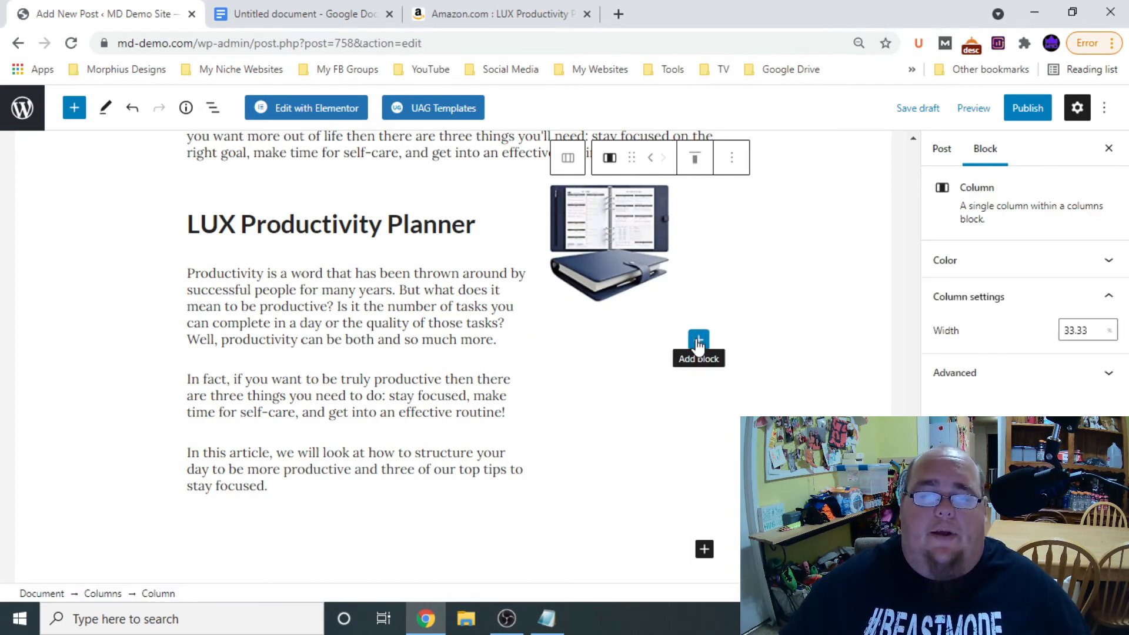
text(button)
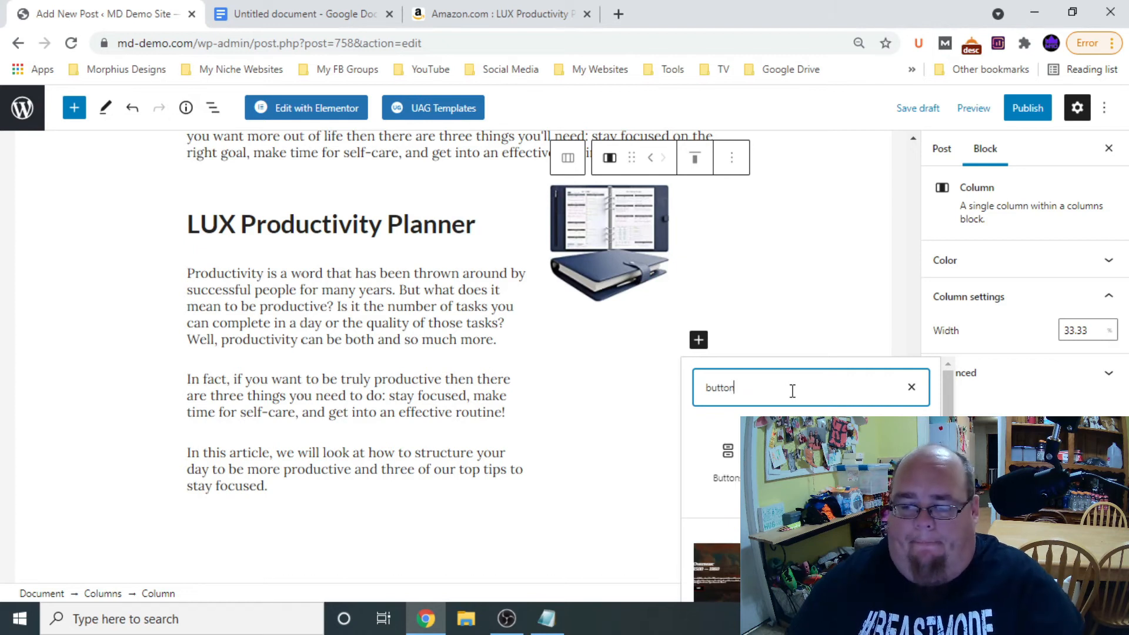
click(726, 462)
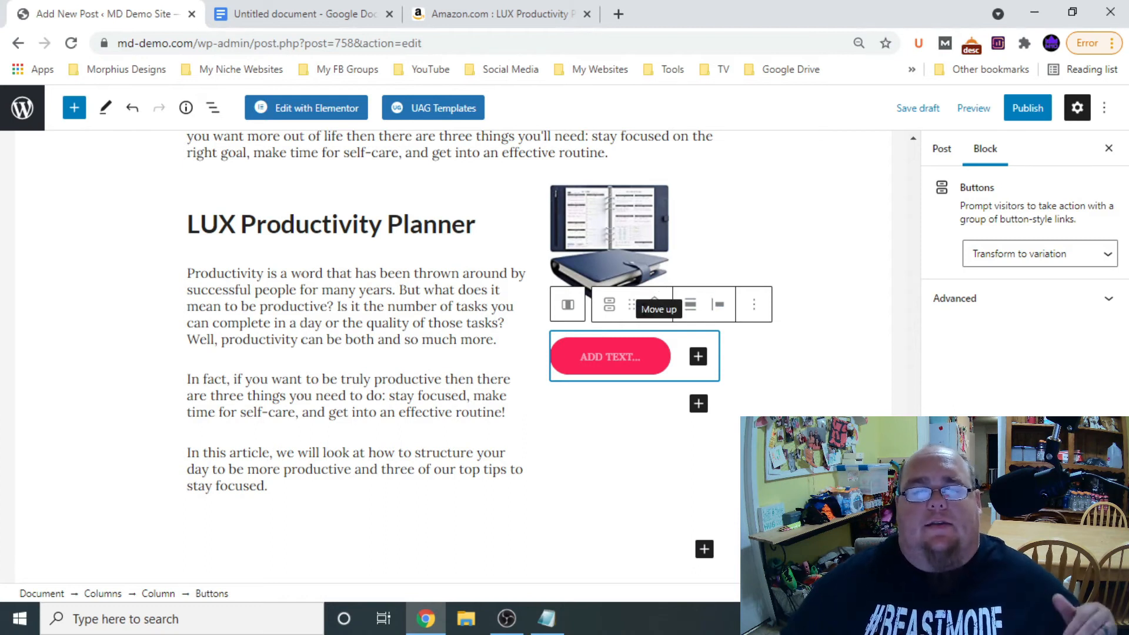
click(615, 365)
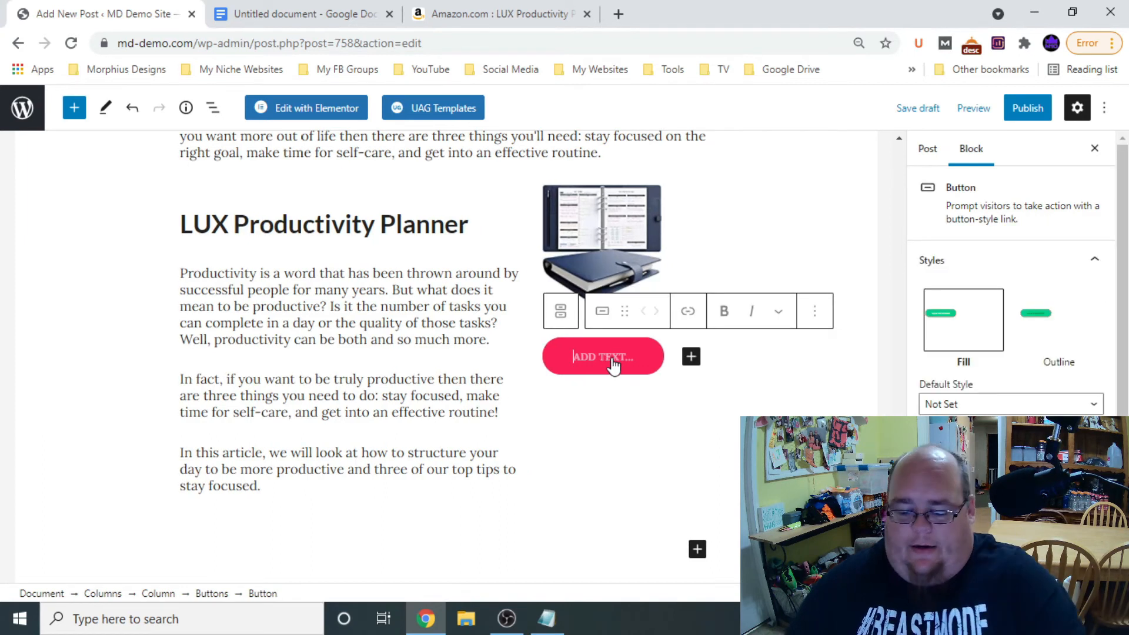
text(CHECK)
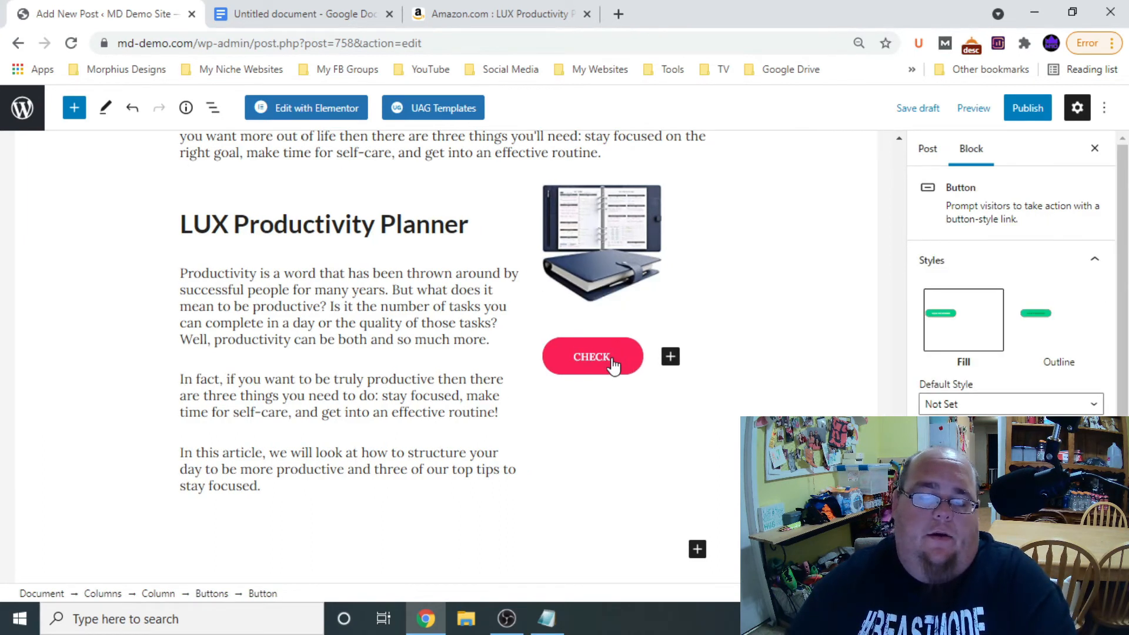
text( PRICE ON AM)
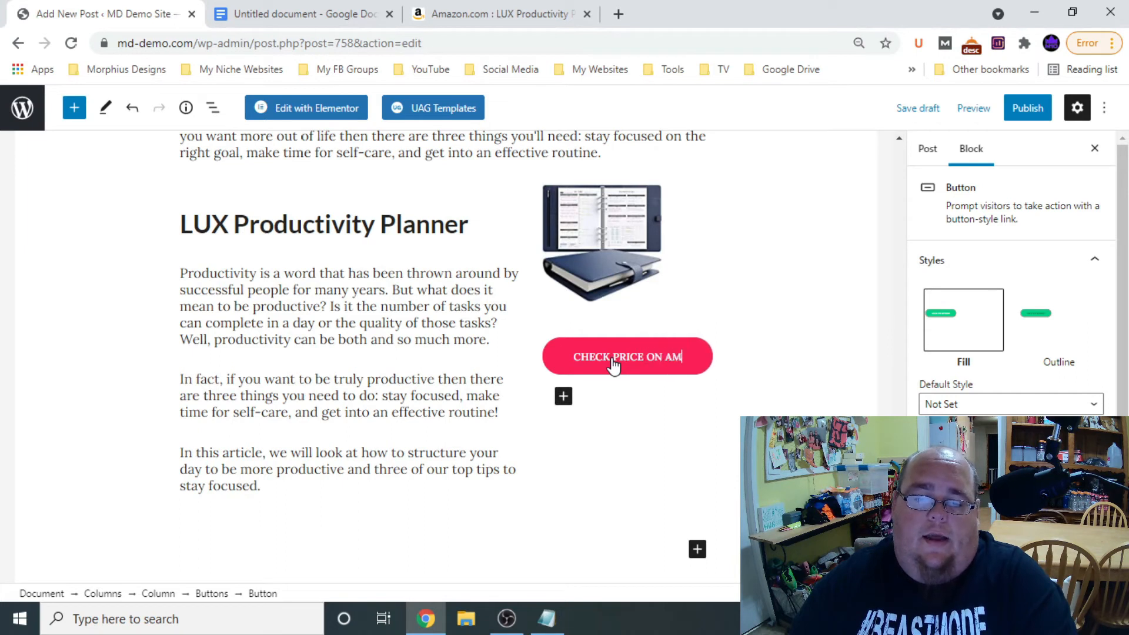
text(AZON)
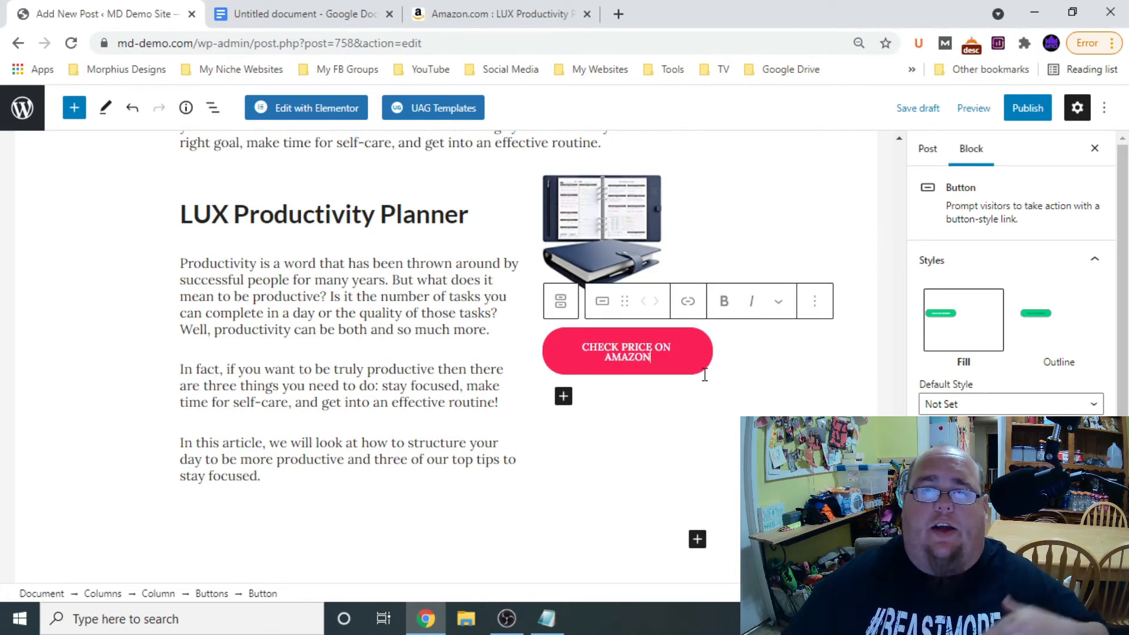
Open the button's link entry, then switch to Notepad and copy the planner's plain Amazon affiliate URL
click(690, 304)
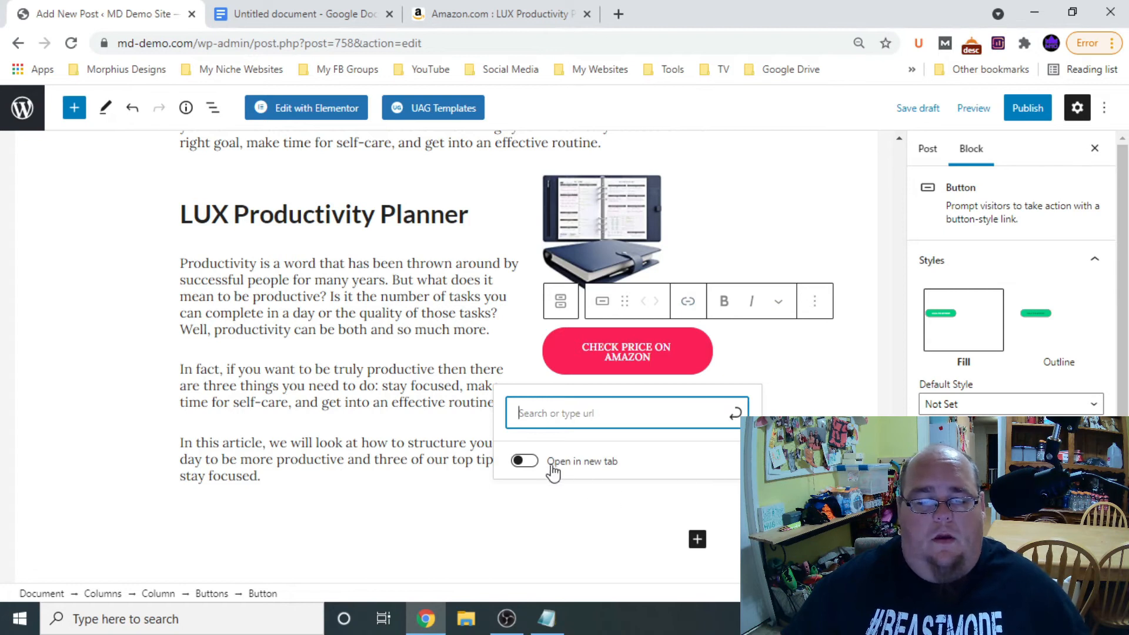
click(547, 619)
scroll(904, 377, down, 2)
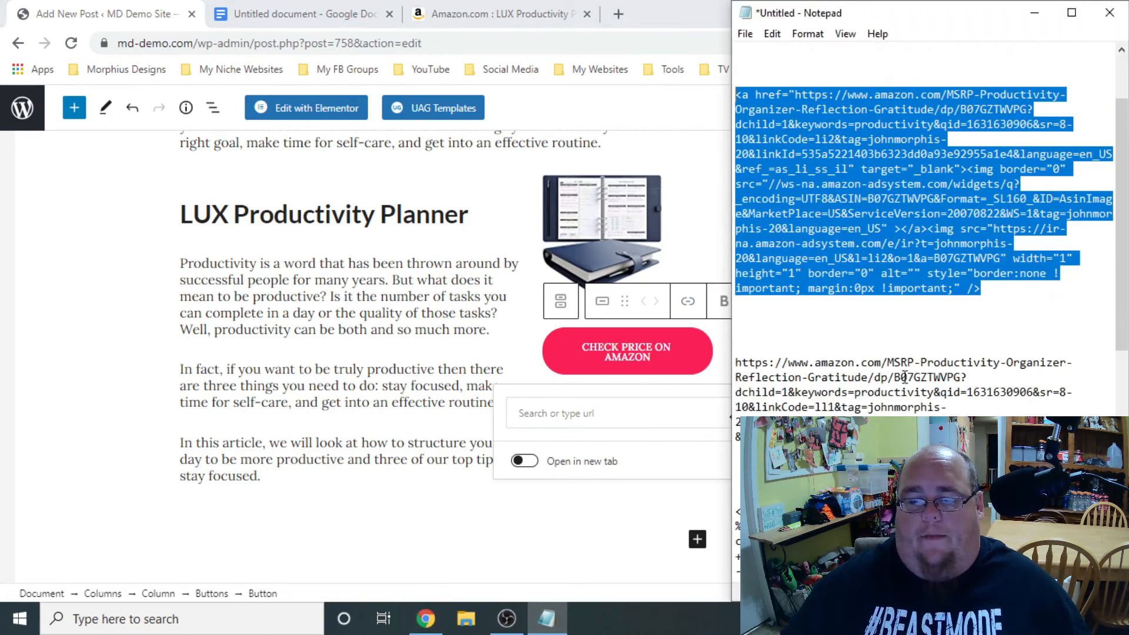
drag(848, 437, 719, 368)
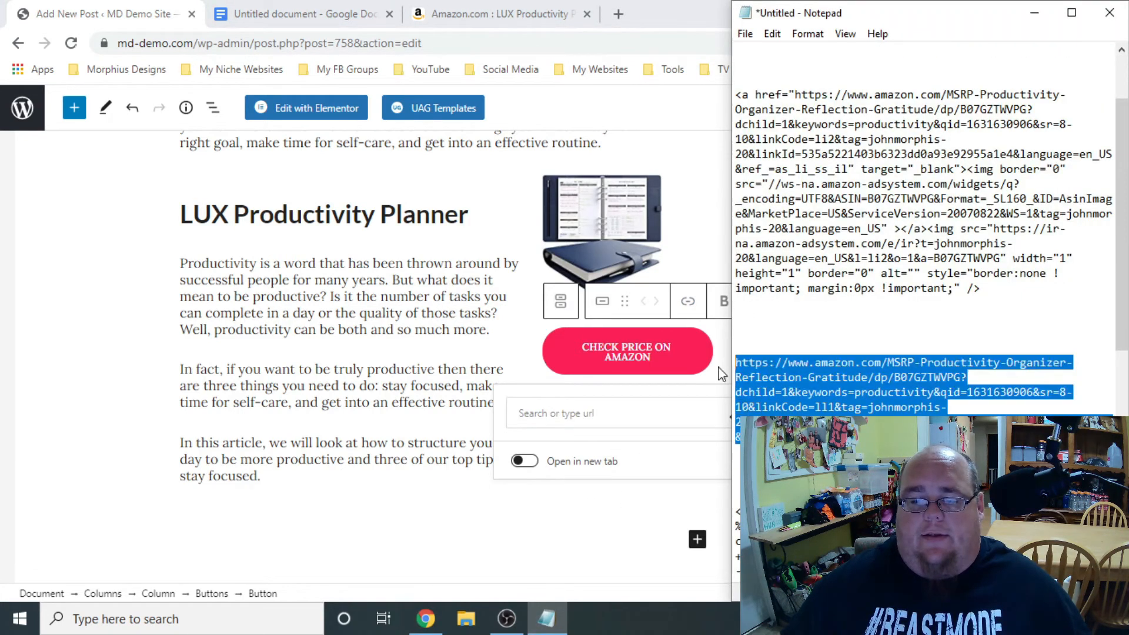
right_click(794, 392)
click(846, 216)
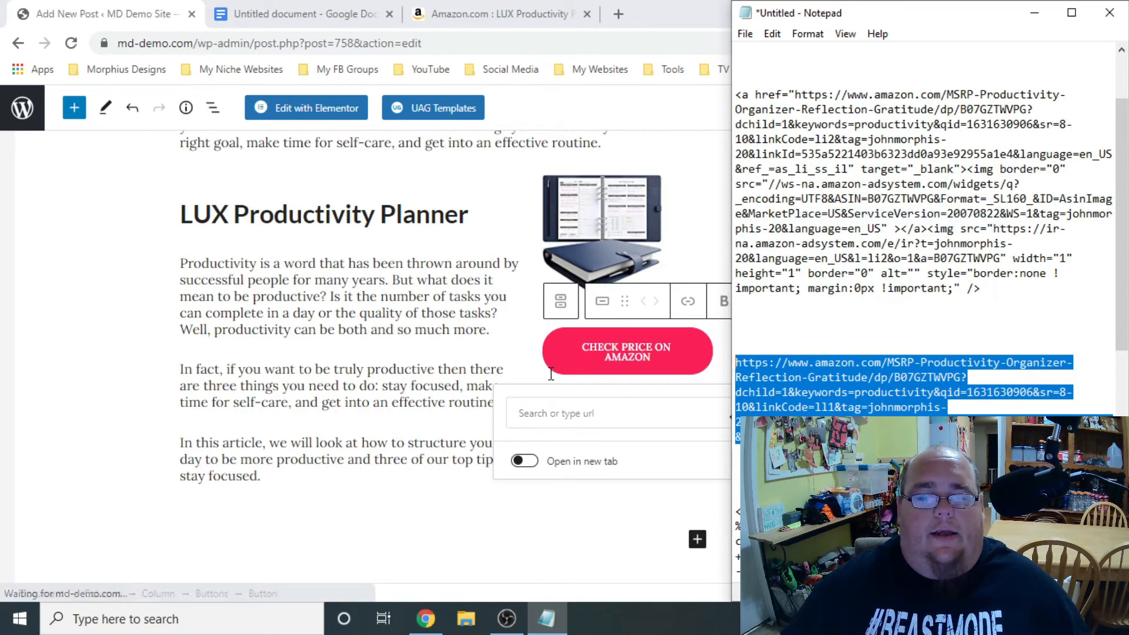
Paste the copied Amazon URL as the CHECK PRICE ON AMAZON button's link, apply it and close the link settings
click(552, 412)
right_click(552, 413)
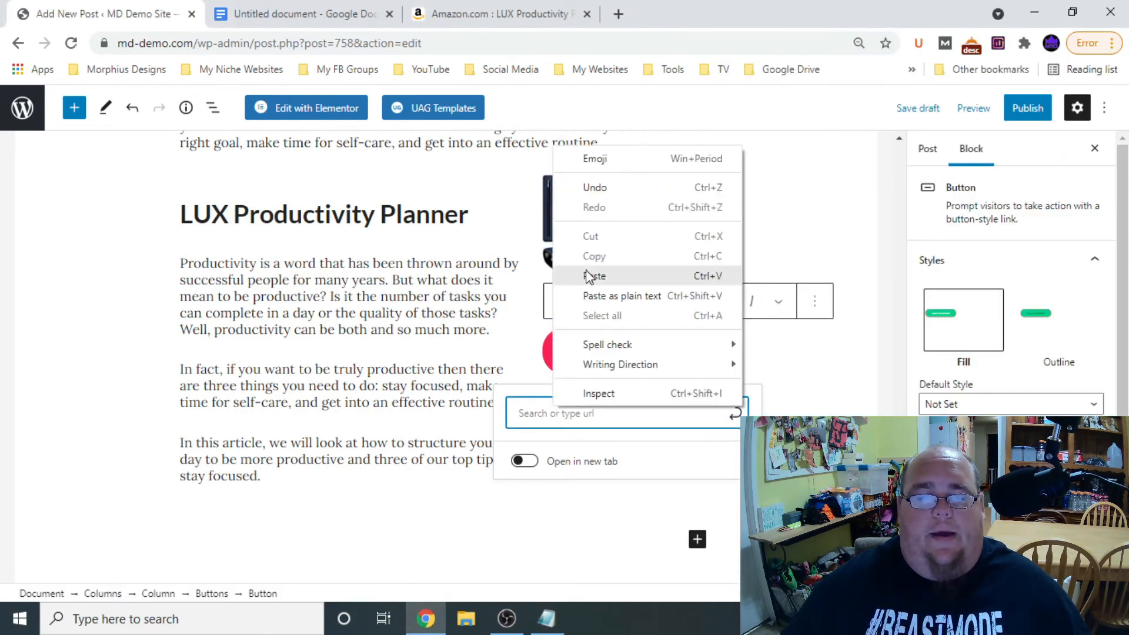
click(594, 276)
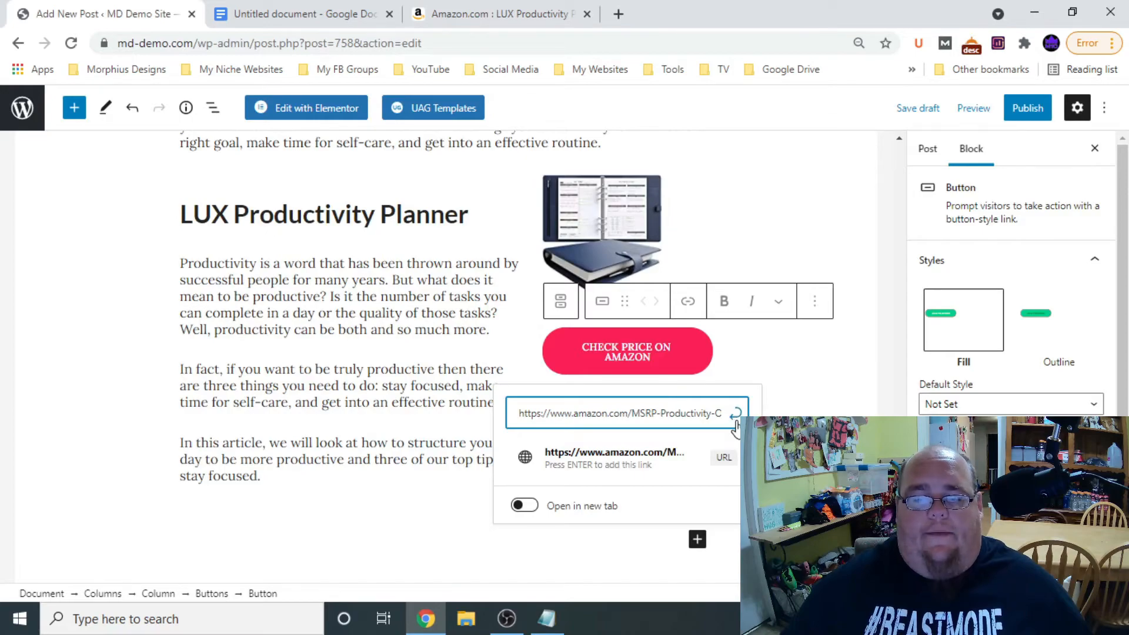
click(734, 415)
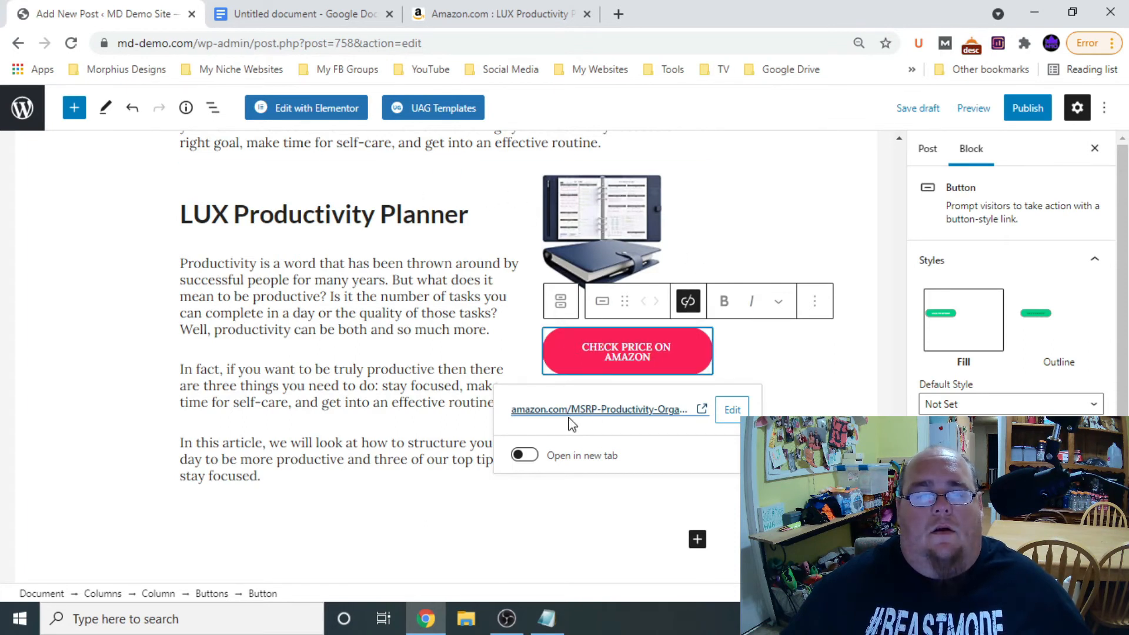
scroll(569, 423, down, 1)
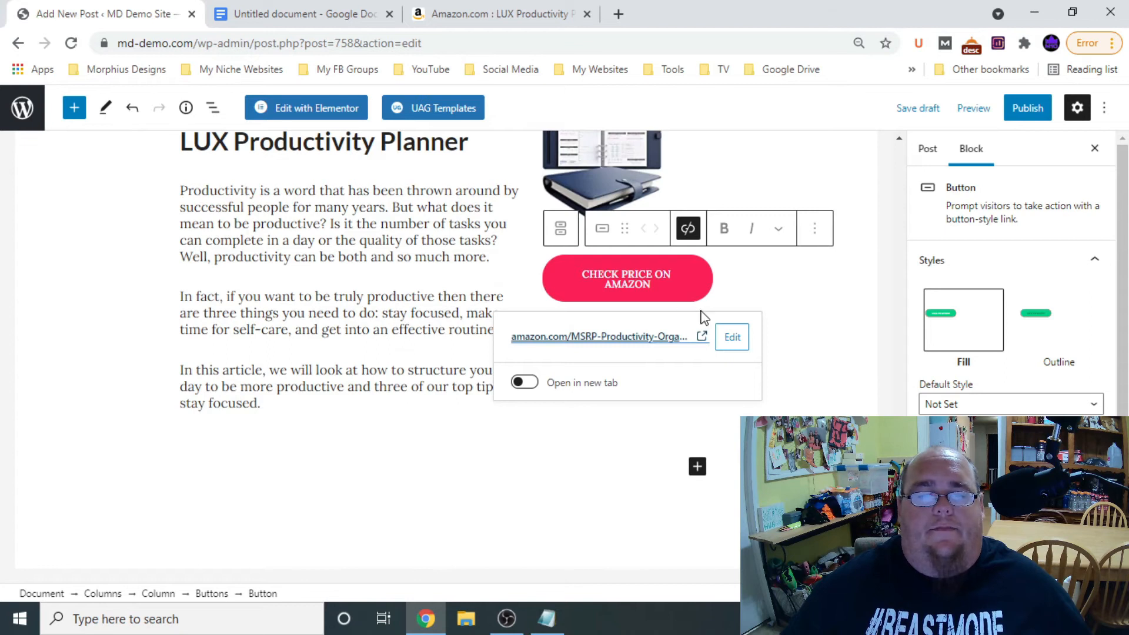
click(453, 427)
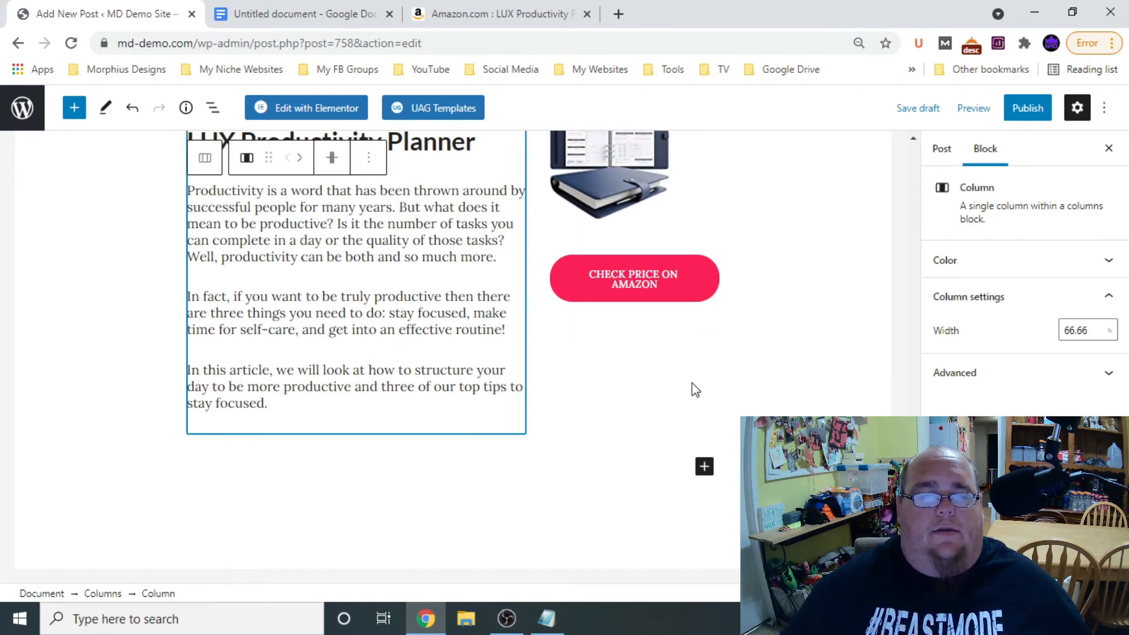
Insert a paragraph reading "Pros" beneath the two-column product section, followed by a new empty paragraph
scroll(696, 390, up, 1)
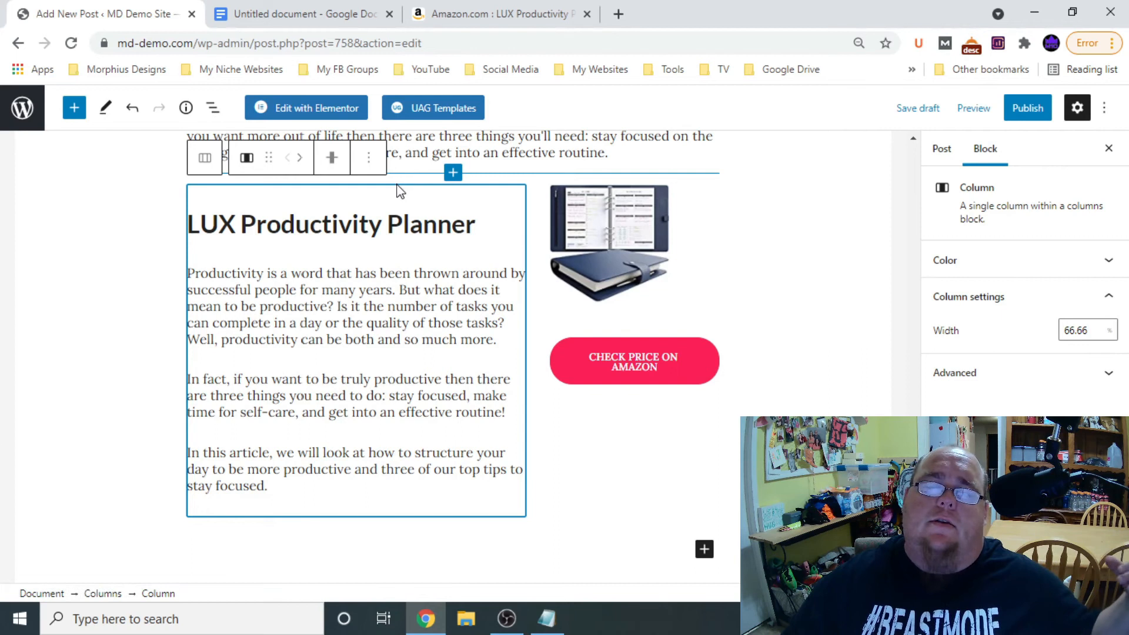
scroll(459, 203, down, 2)
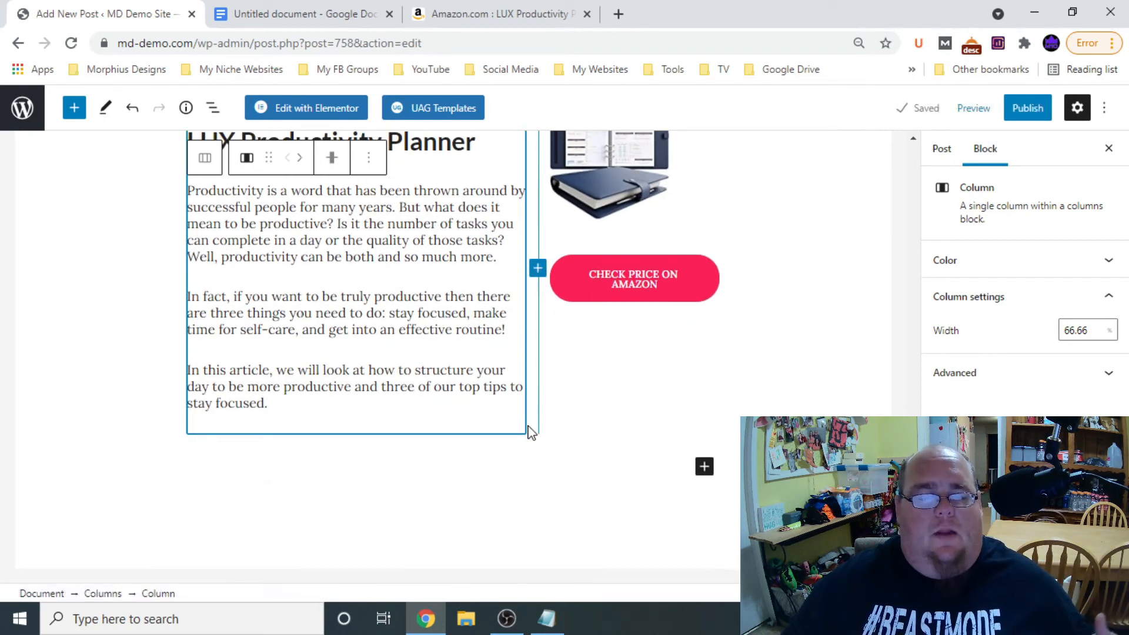
click(705, 469)
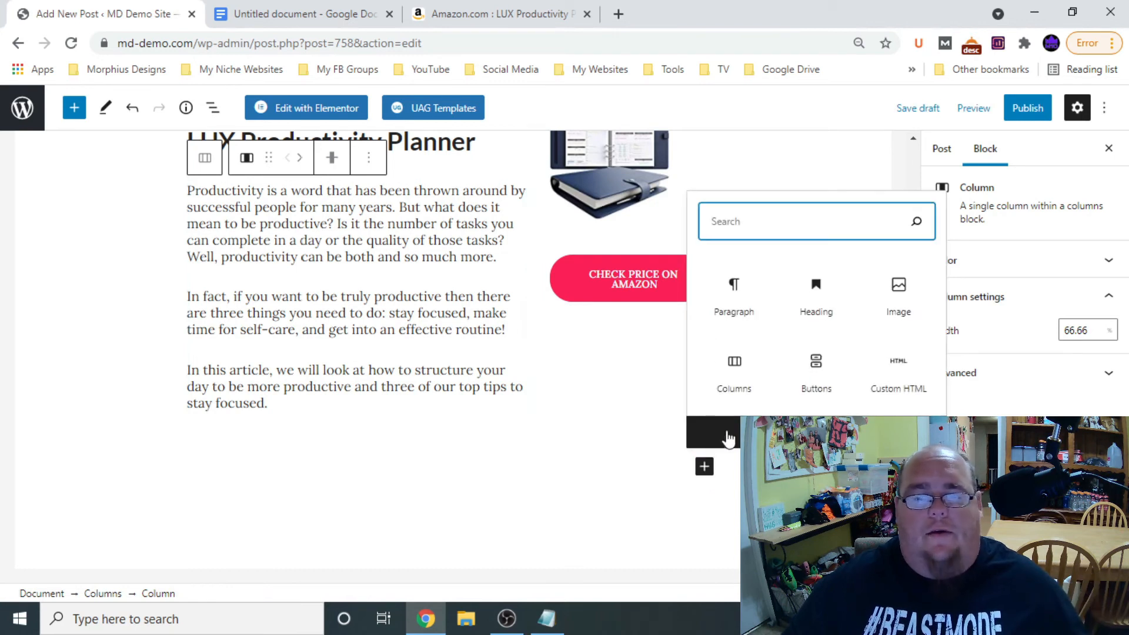
click(734, 297)
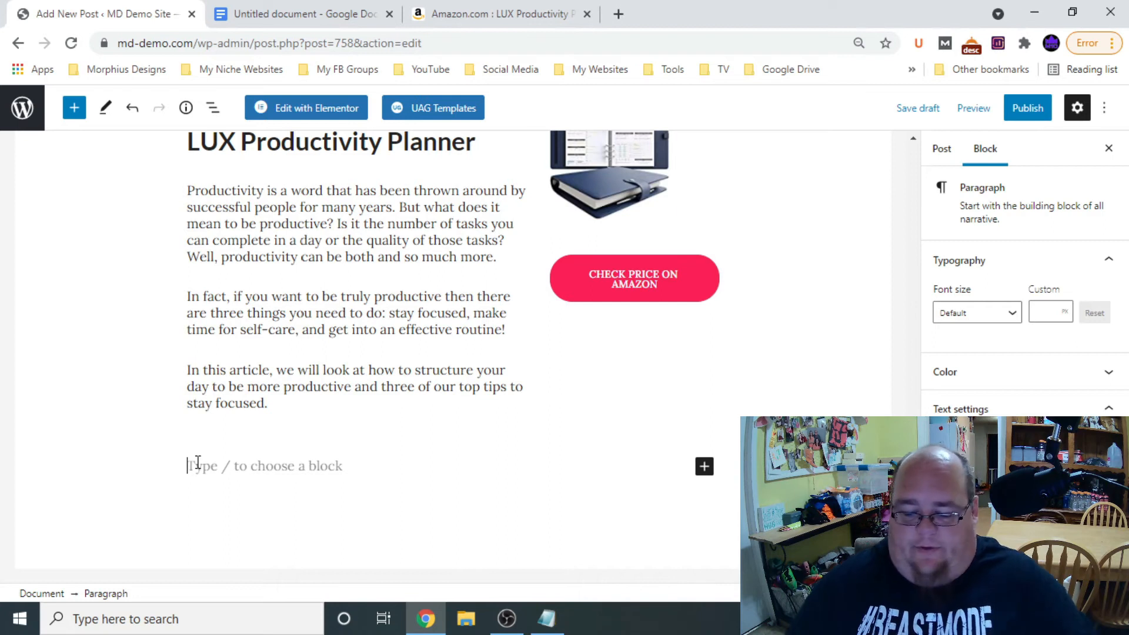
text(Pros)
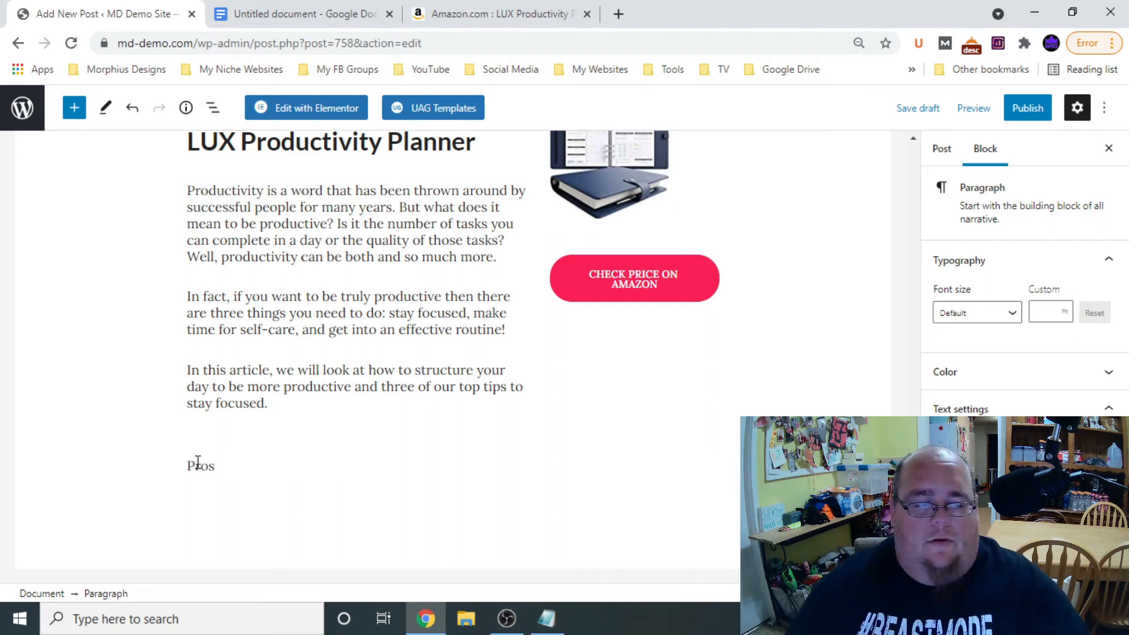
key(Return)
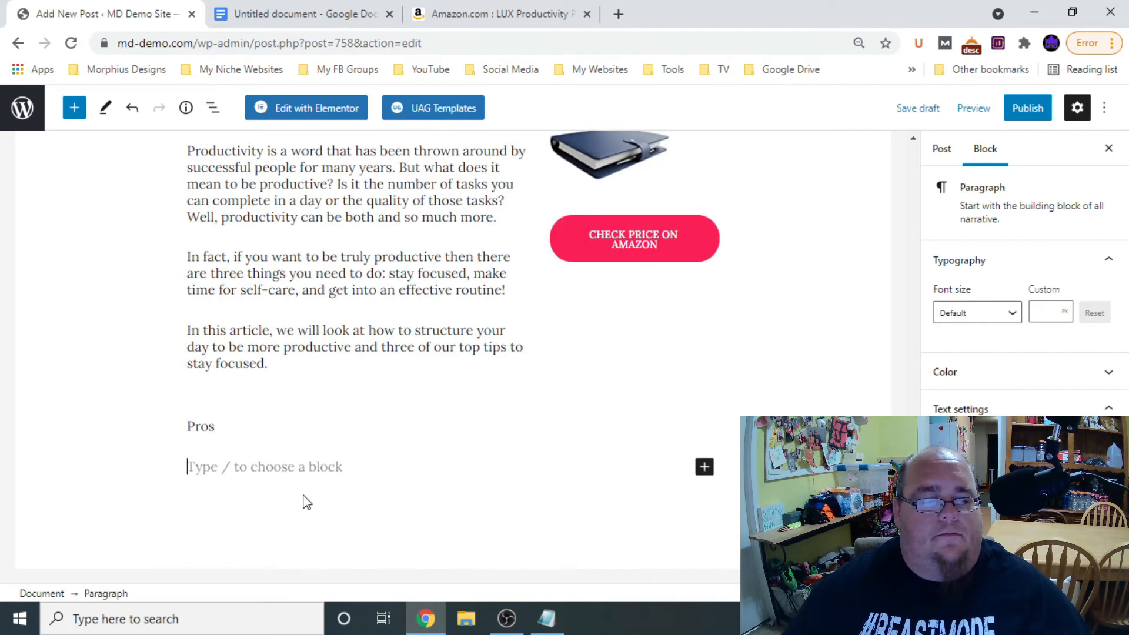
Set the "Pros" paragraph's custom font size to 24 px
double_click(203, 424)
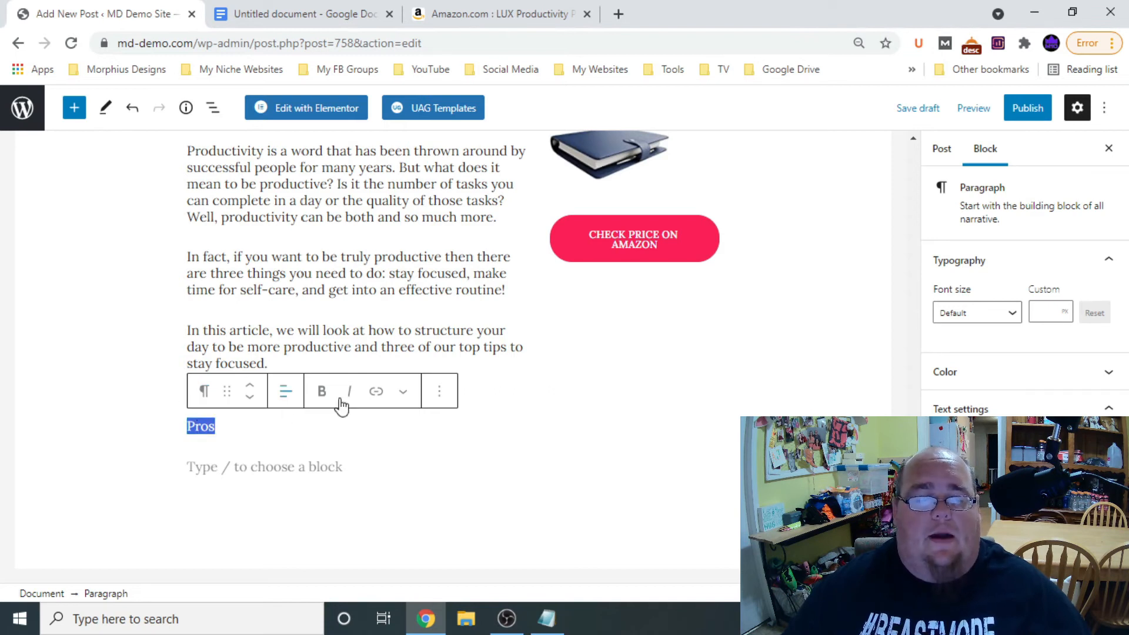
click(1050, 309)
text(8)
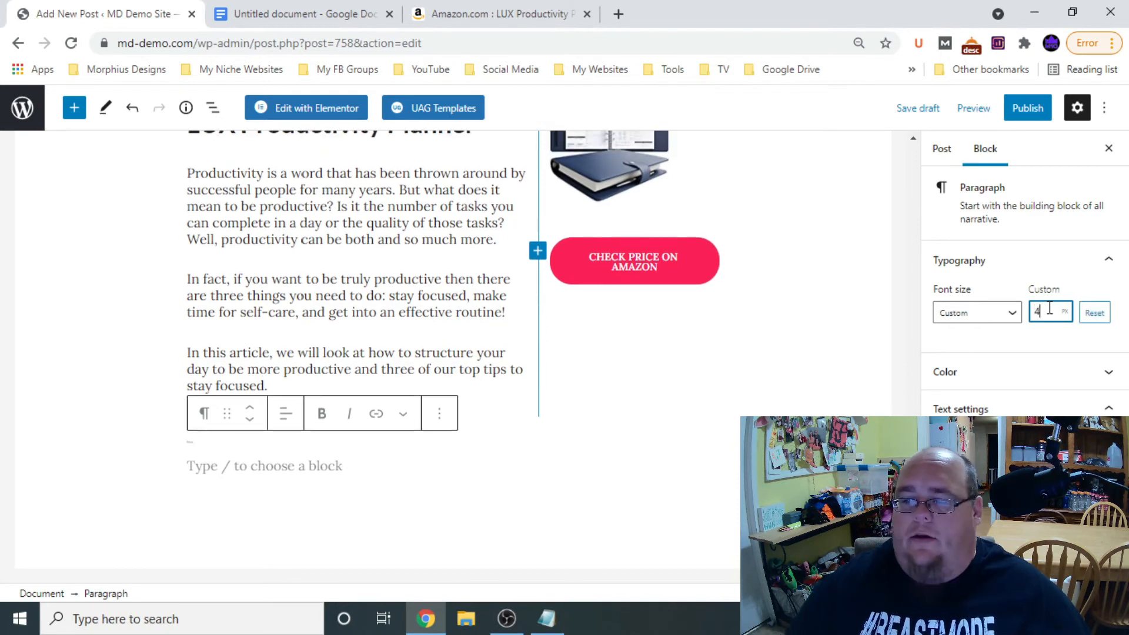
key(BackSpace)
text(23)
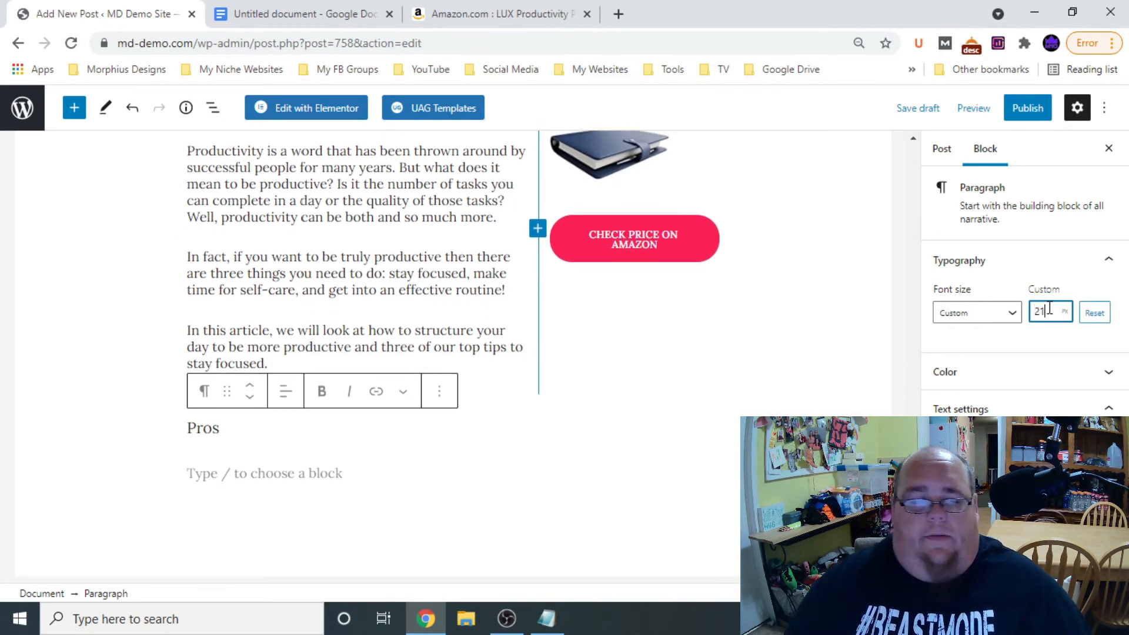
key(Up)
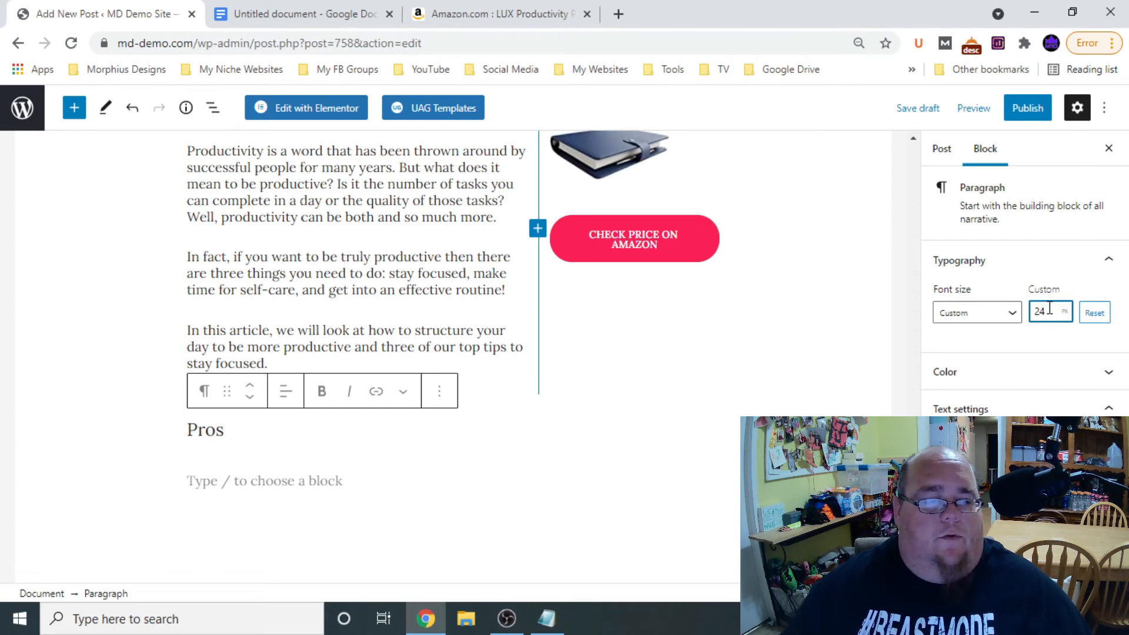
Give the "Pros" text the custom green color #13de1a and make it bold
click(968, 375)
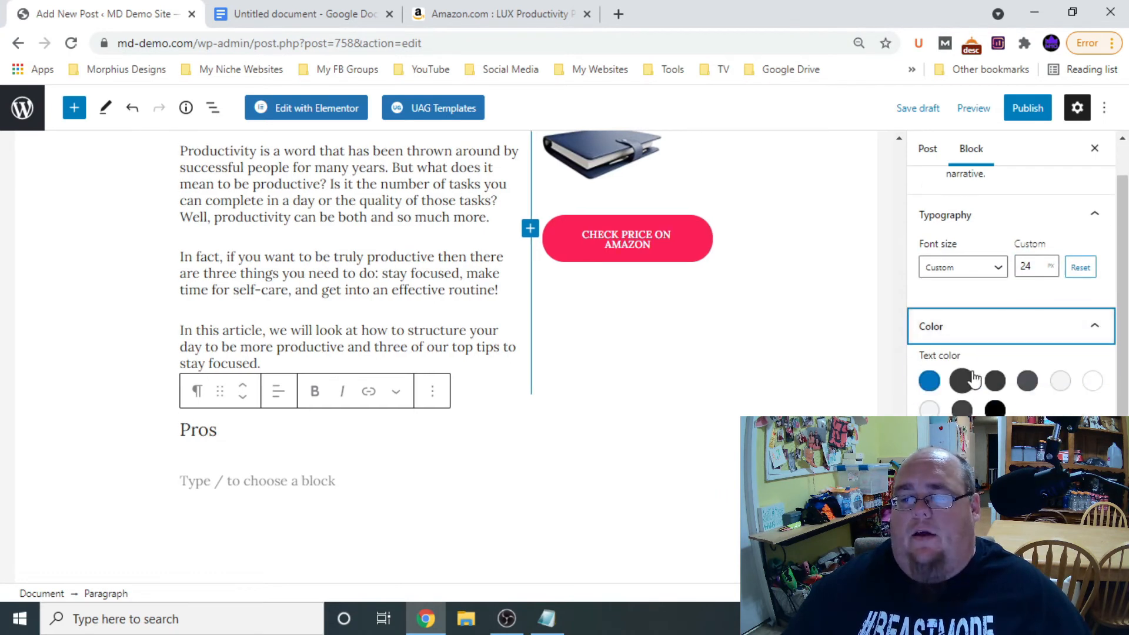
click(940, 438)
drag(947, 329, 920, 347)
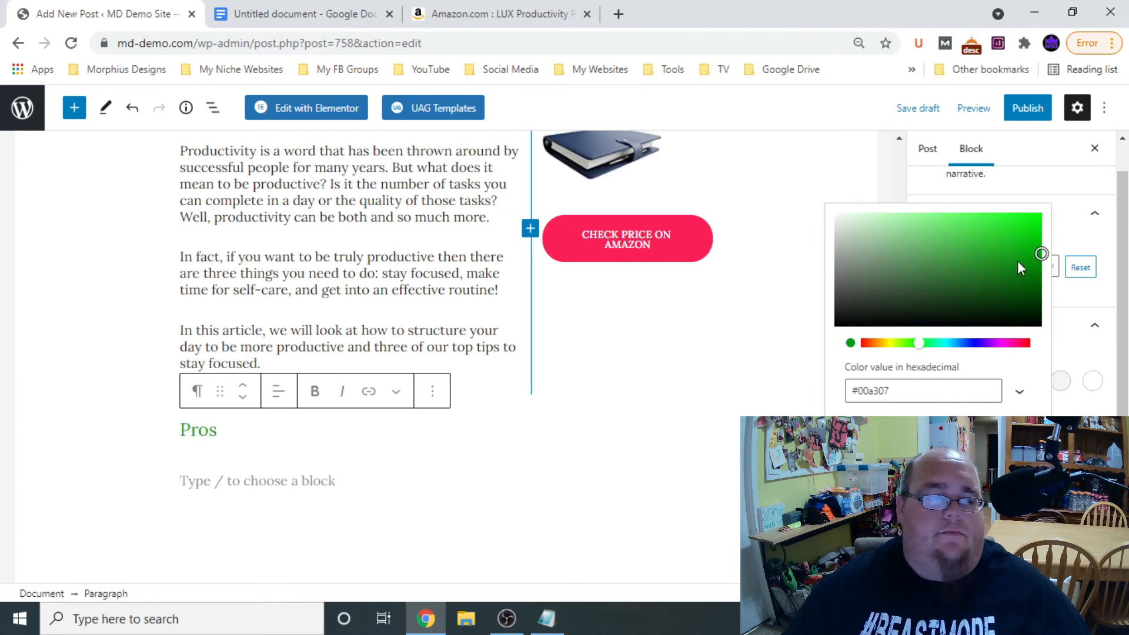
drag(1043, 238, 1024, 229)
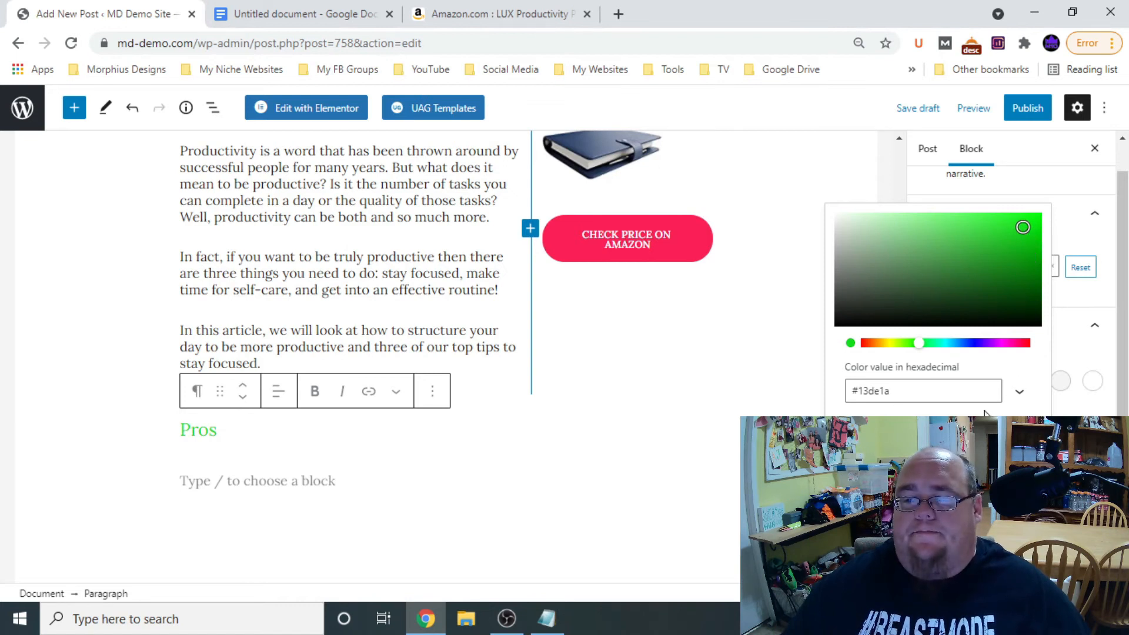
click(313, 393)
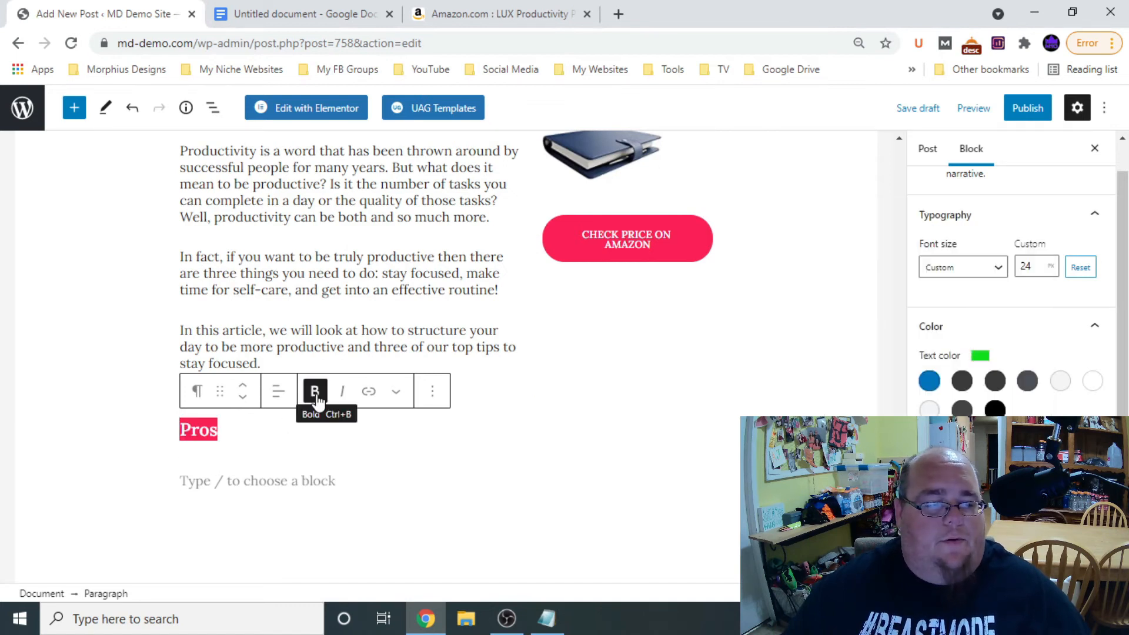
Add three separate paragraphs beneath "Pros": "Provides space to organize tasks", "Portable" and "Affordable"
click(326, 464)
click(305, 431)
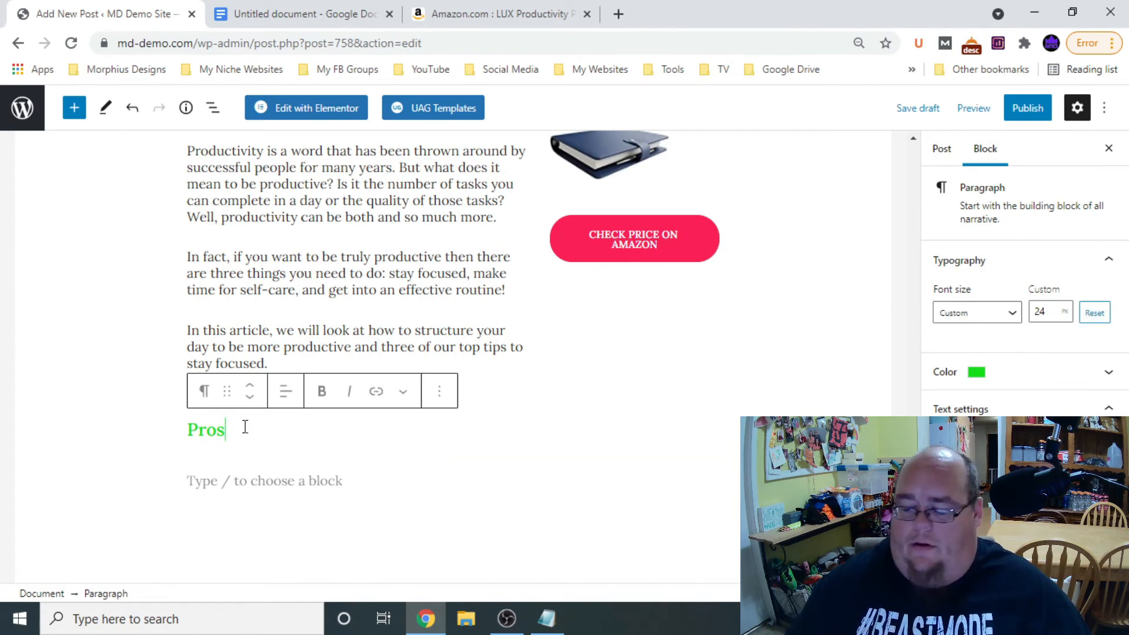
key(Down)
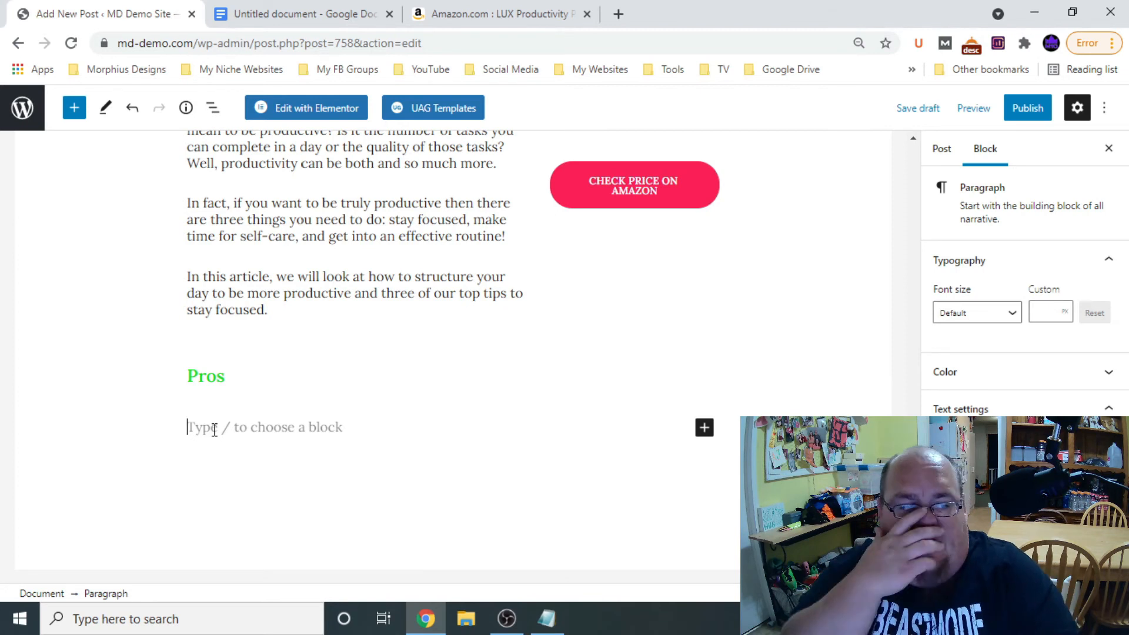
scroll(274, 411, up, 6)
scroll(573, 310, down, 6)
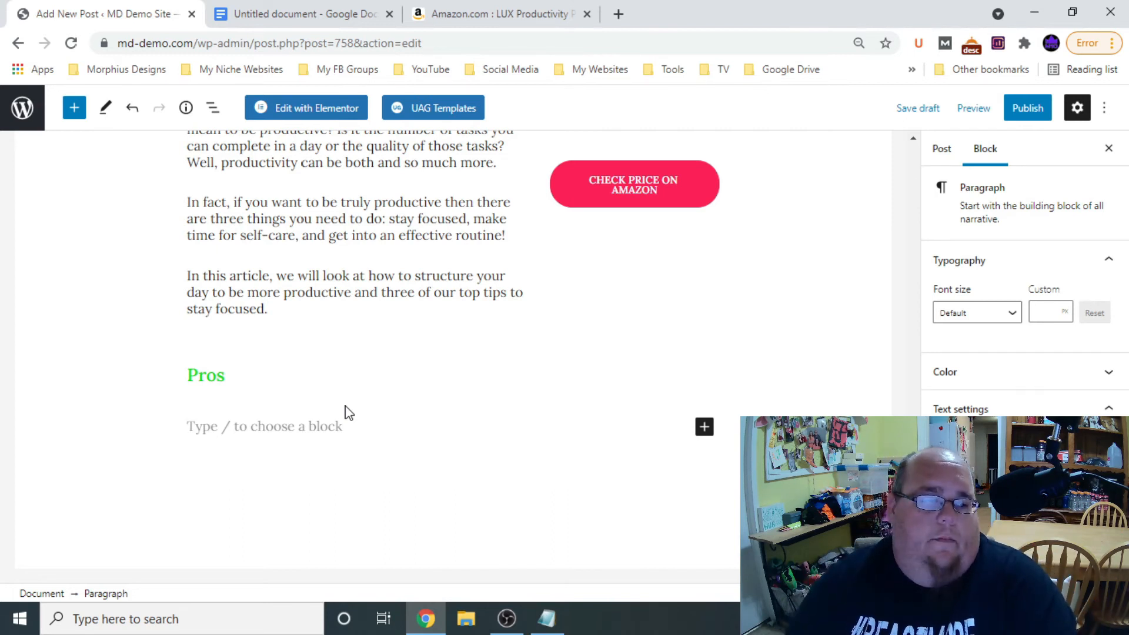
text(Provides space to organize task)
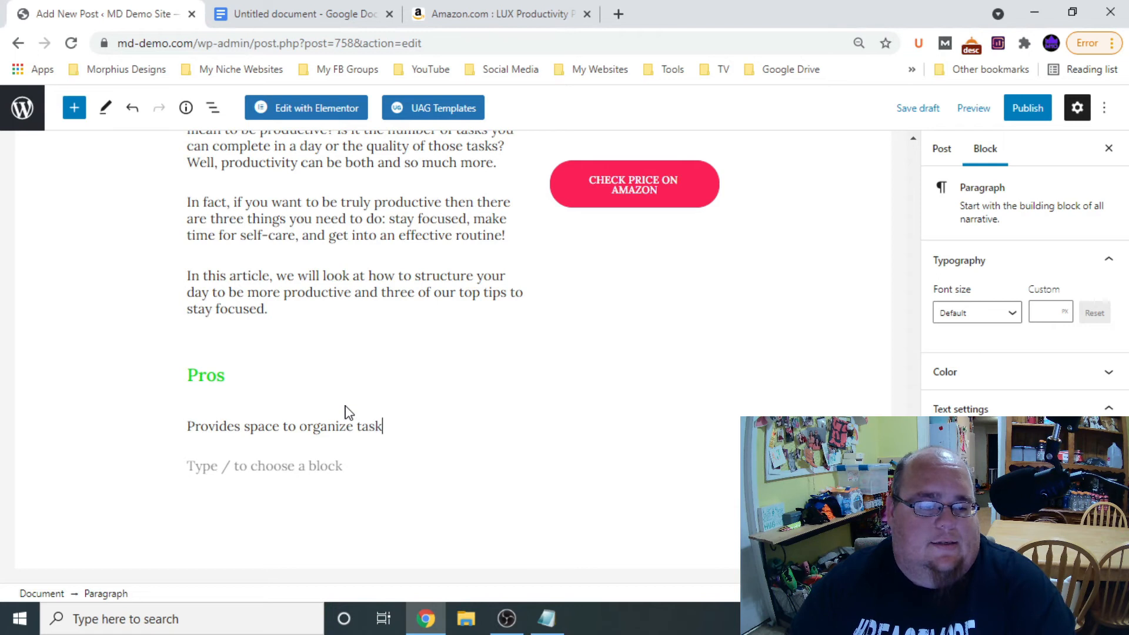
text(s)
key(Return)
text(P)
key(BackSpace)
text(Portable)
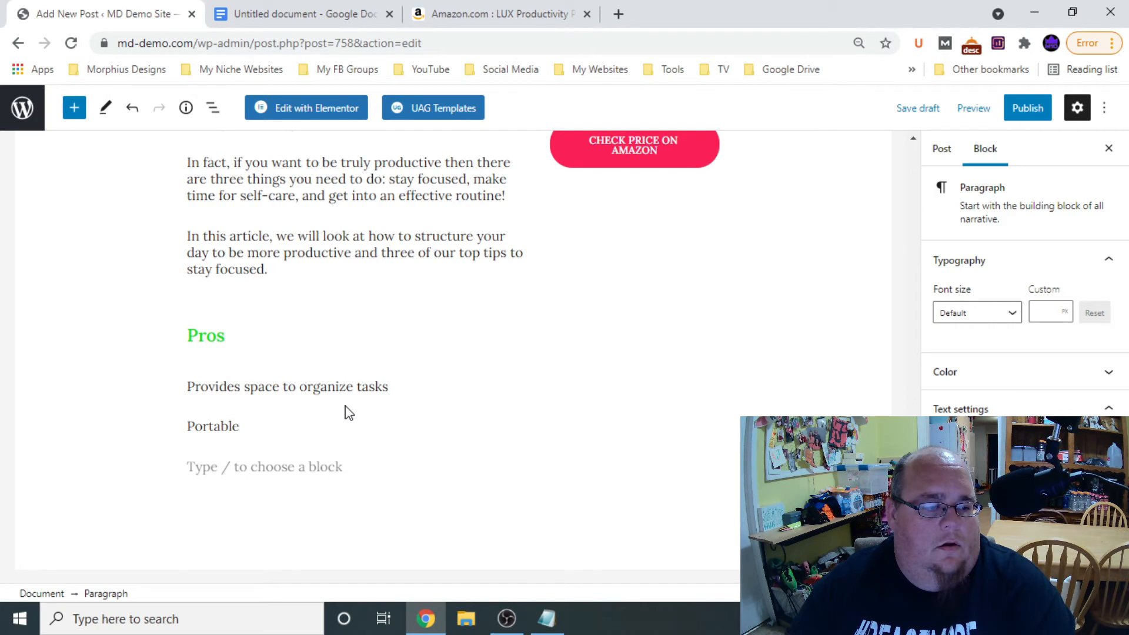
key(Return)
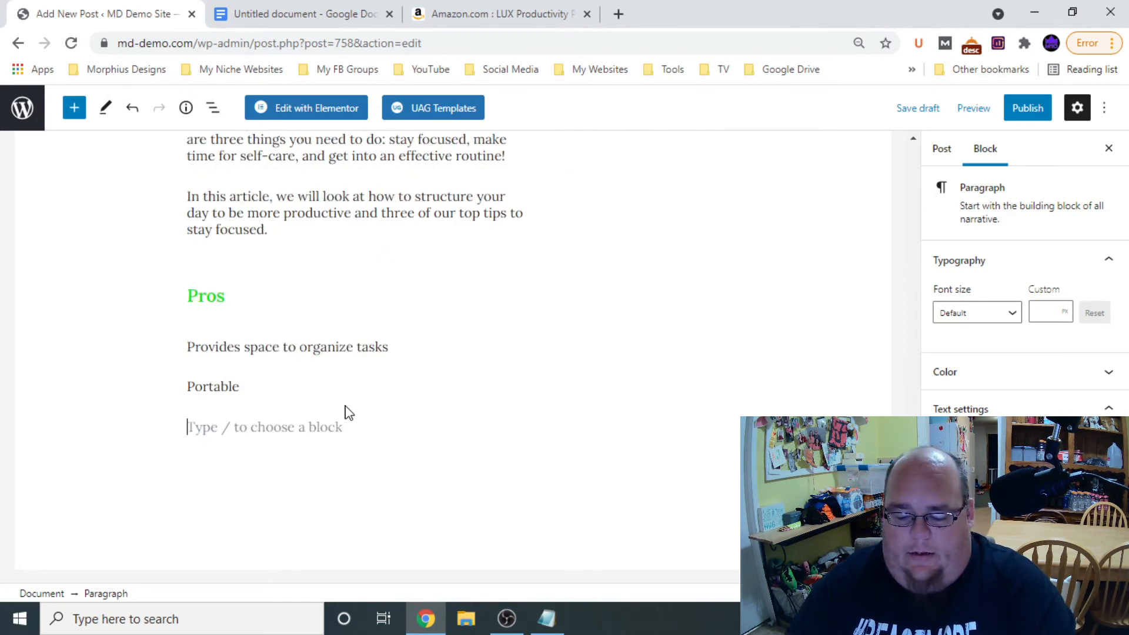
text(Affordable)
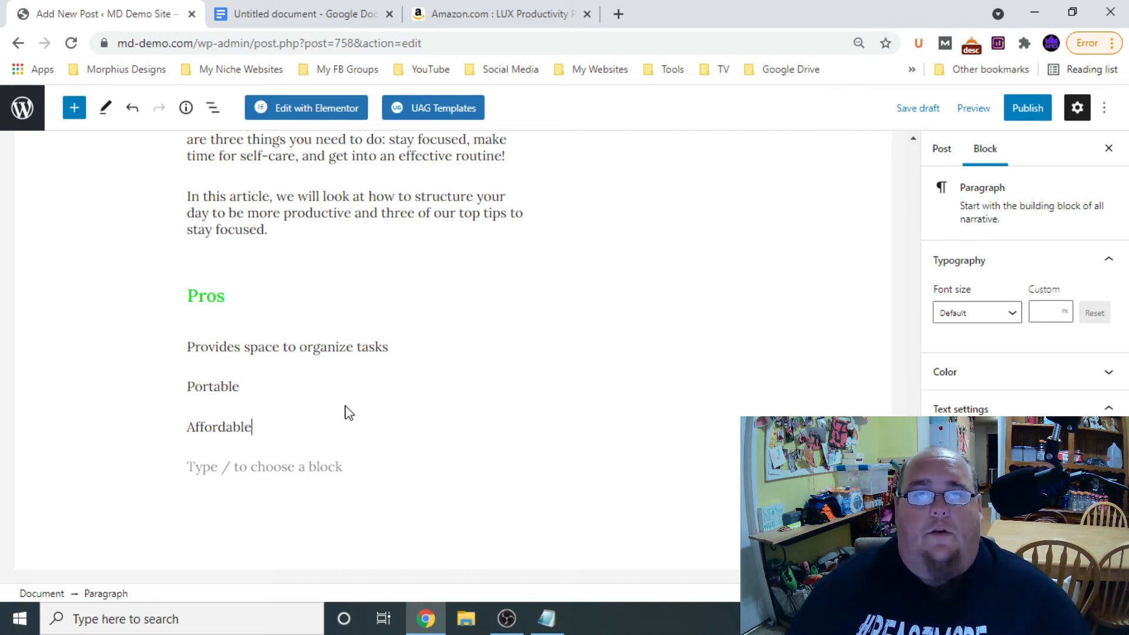
Transform the three paragraphs beneath "Pros" into one bulleted list
drag(262, 428, 176, 357)
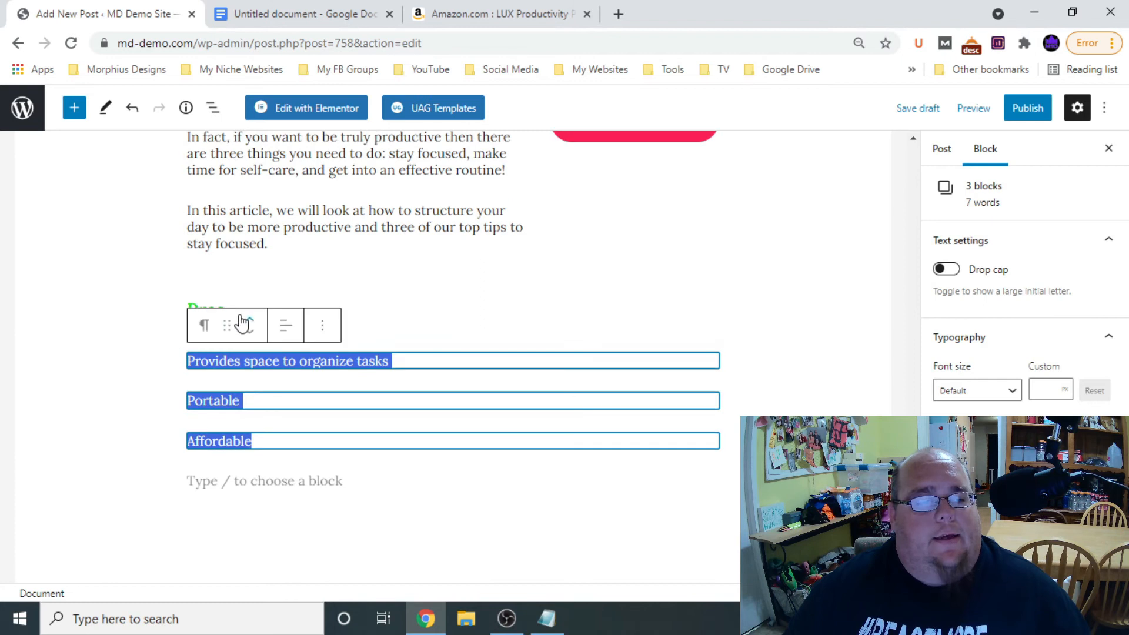
click(204, 327)
click(241, 450)
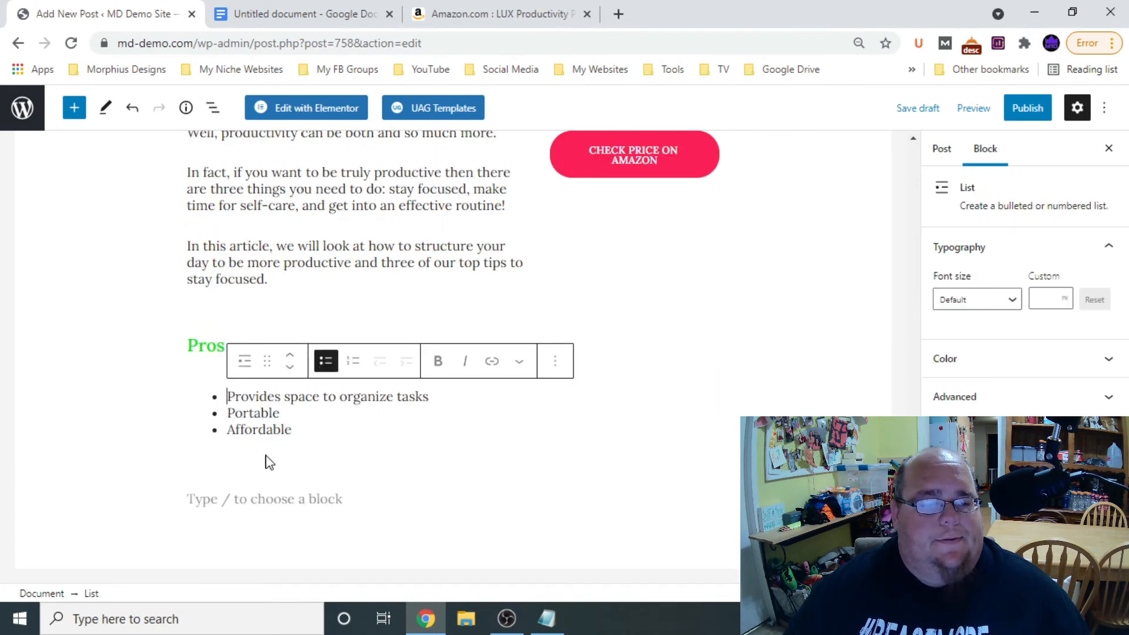
scroll(464, 456, up, 1)
click(759, 466)
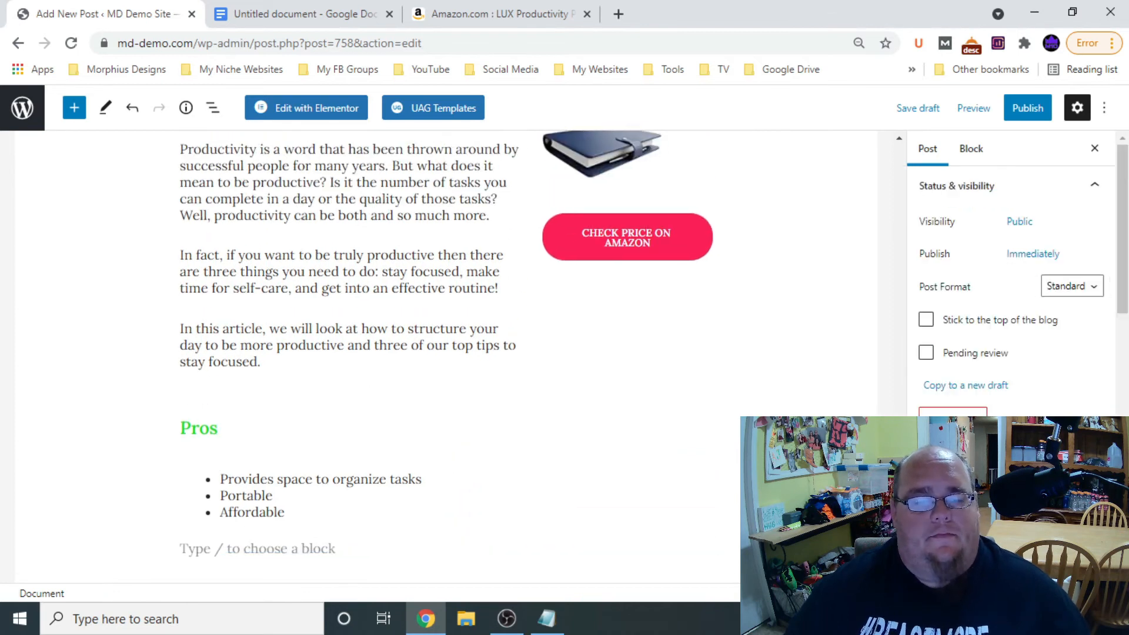
scroll(463, 414, down, 1)
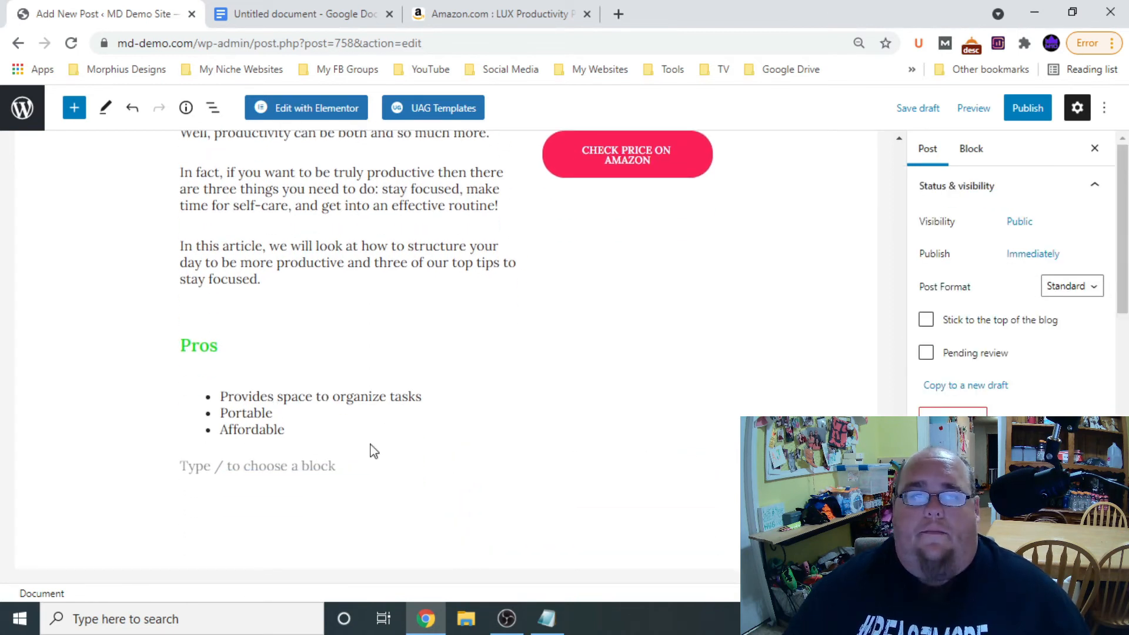
Duplicate the green "Pros" paragraph and move the copy below the bulleted list
click(232, 463)
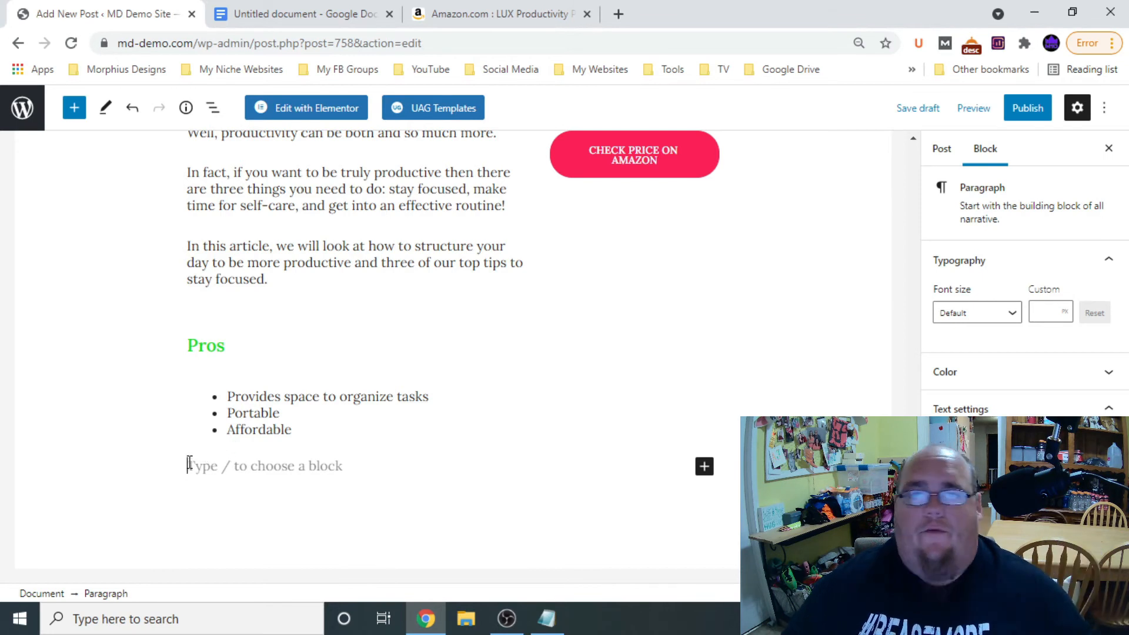
click(201, 347)
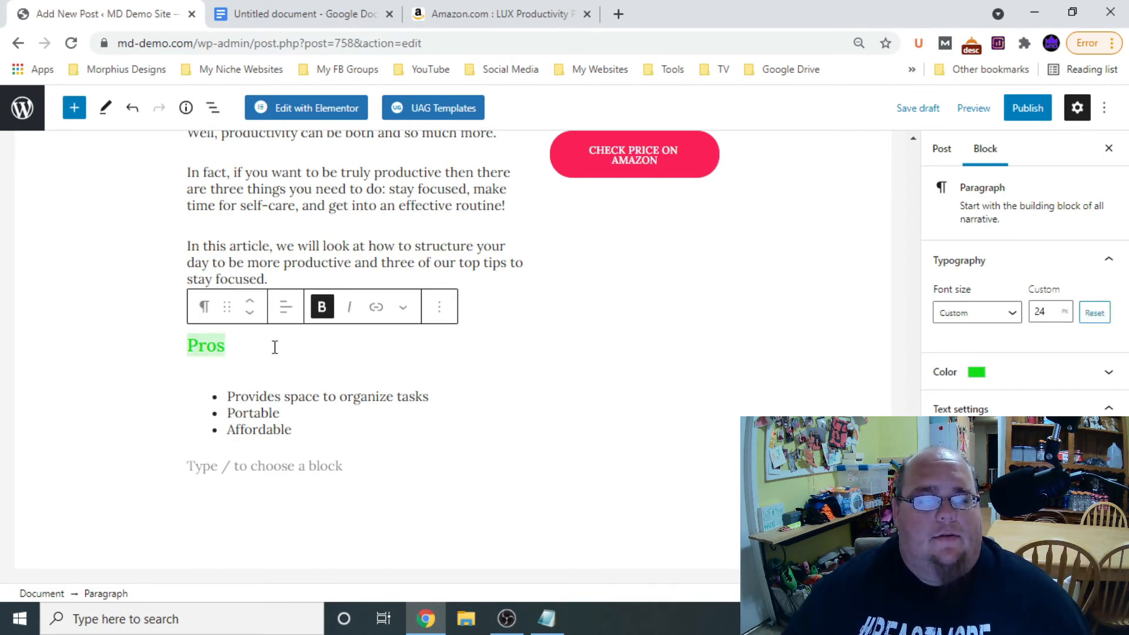
click(439, 307)
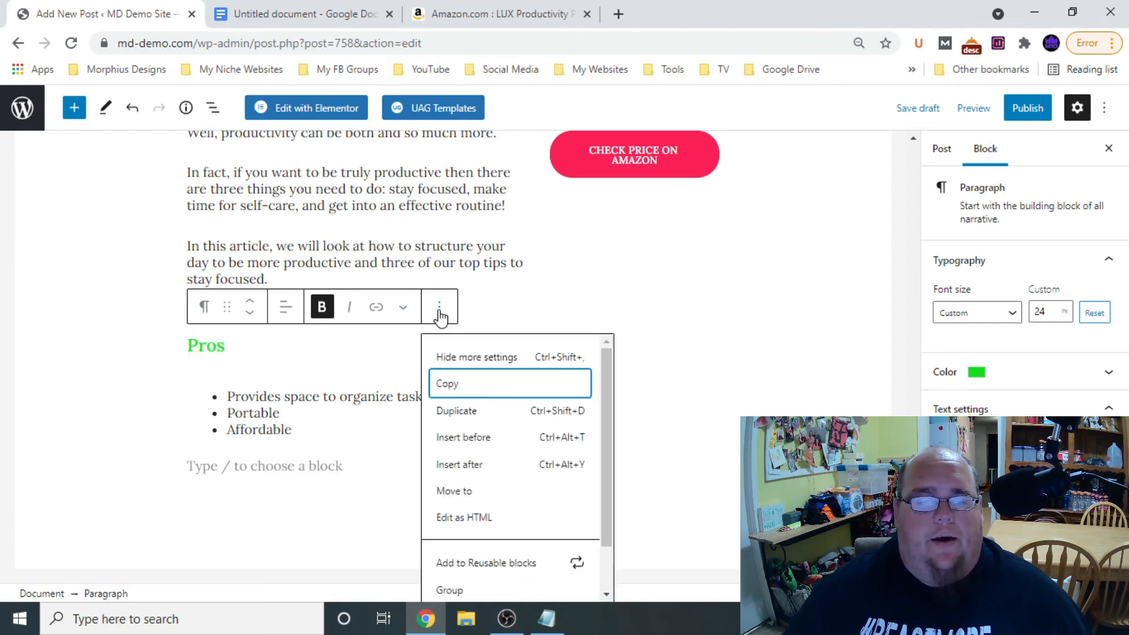
click(471, 411)
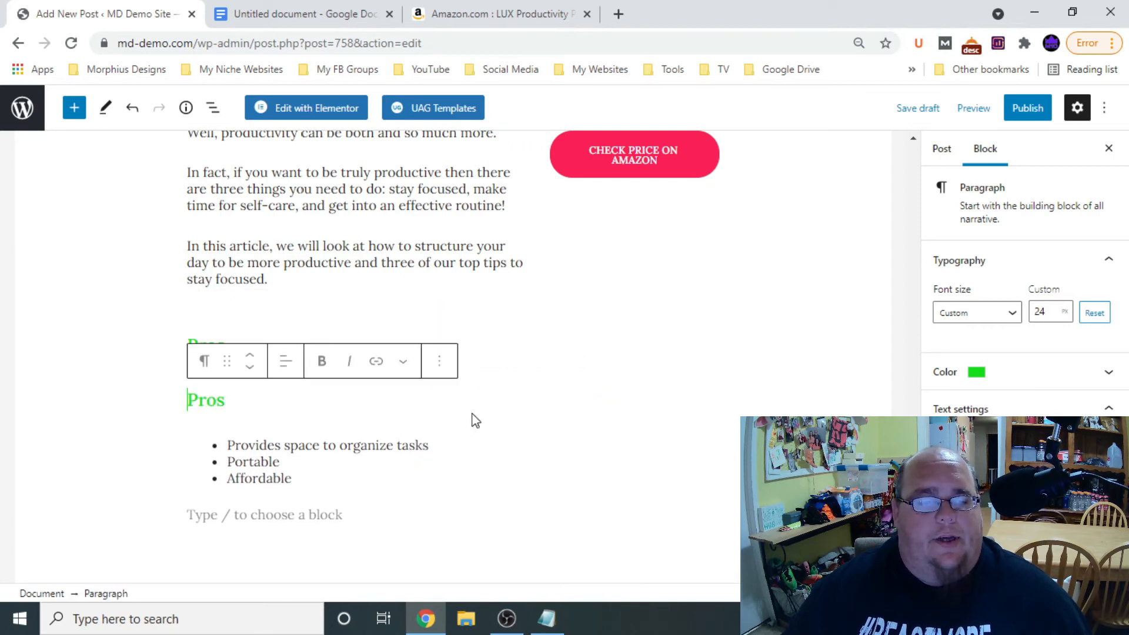
click(250, 371)
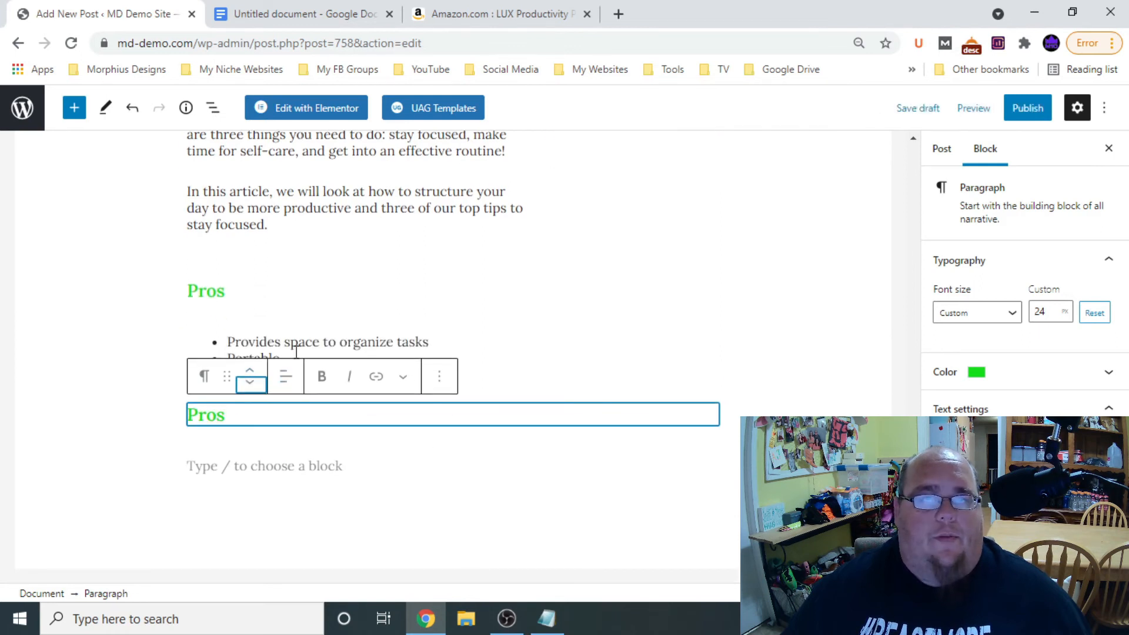
Replace the duplicated paragraph's text with "Cons" and give it a custom red text color
double_click(216, 415)
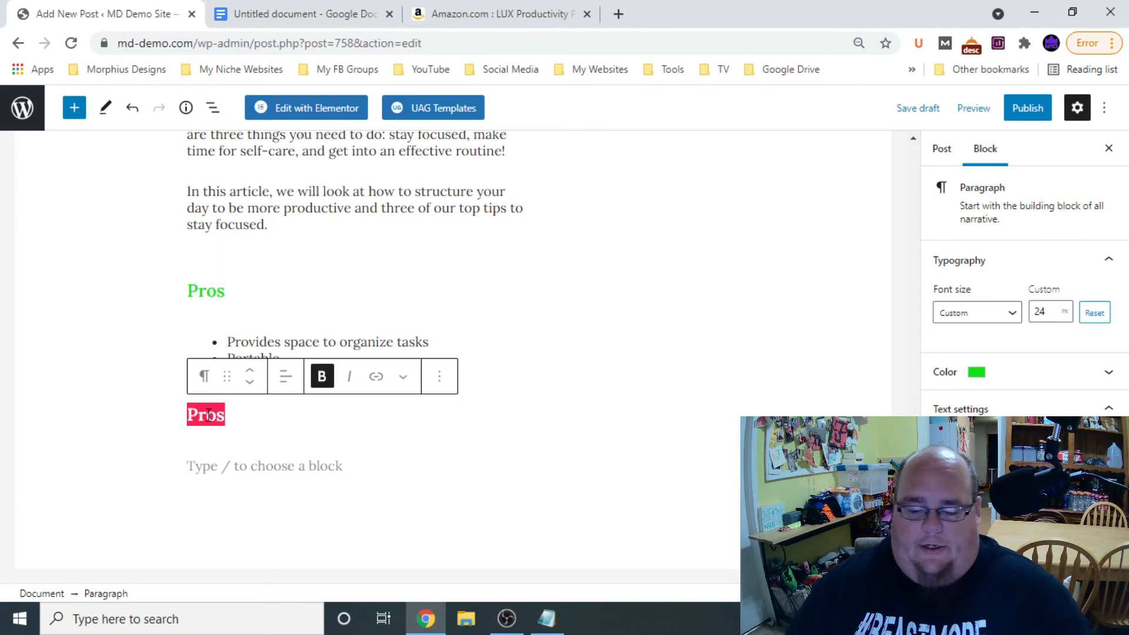
text(Cons)
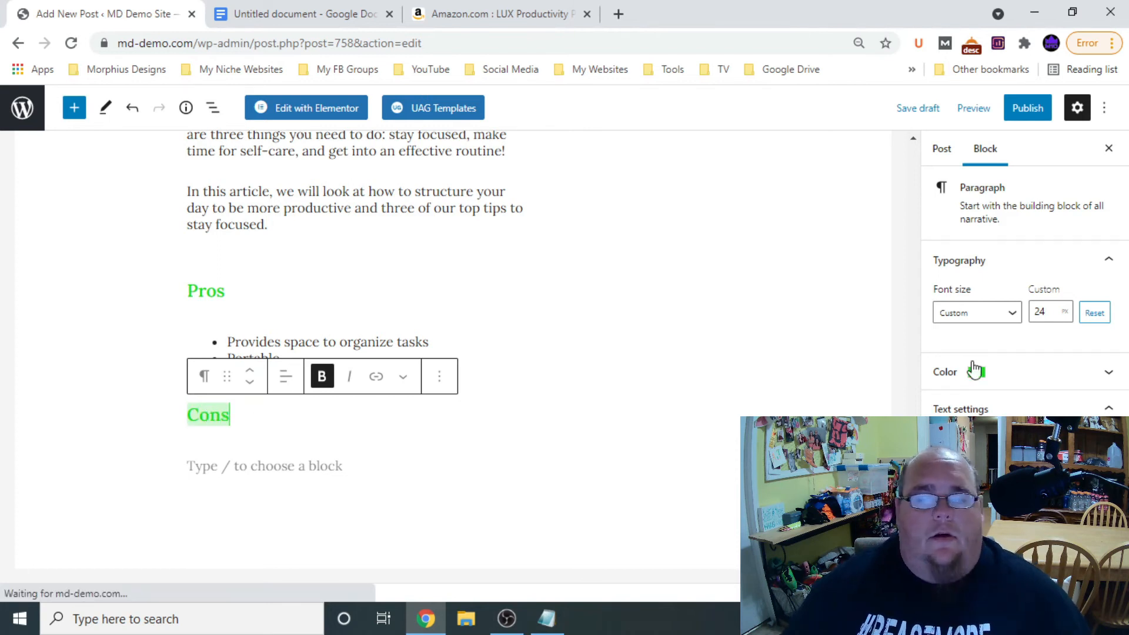
click(990, 374)
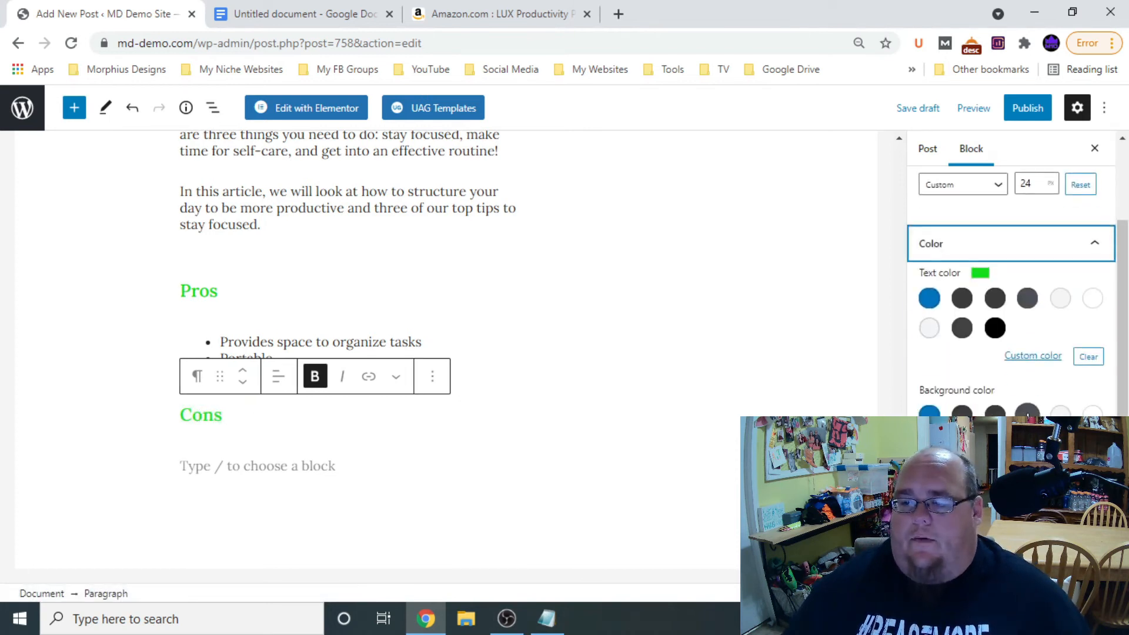
click(1033, 357)
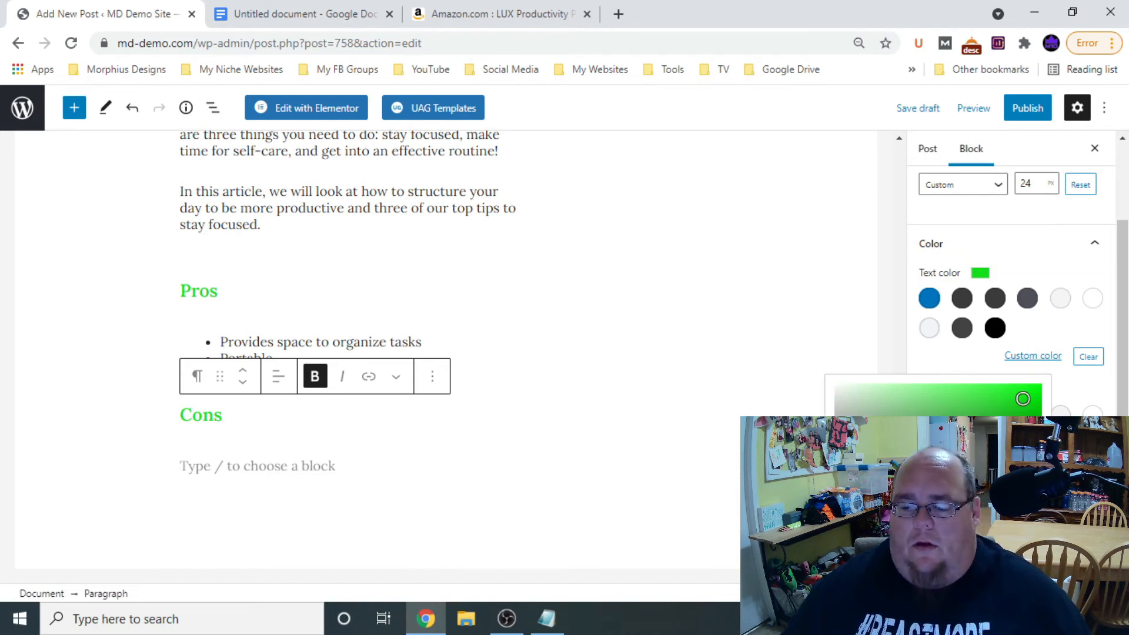
drag(918, 514, 861, 514)
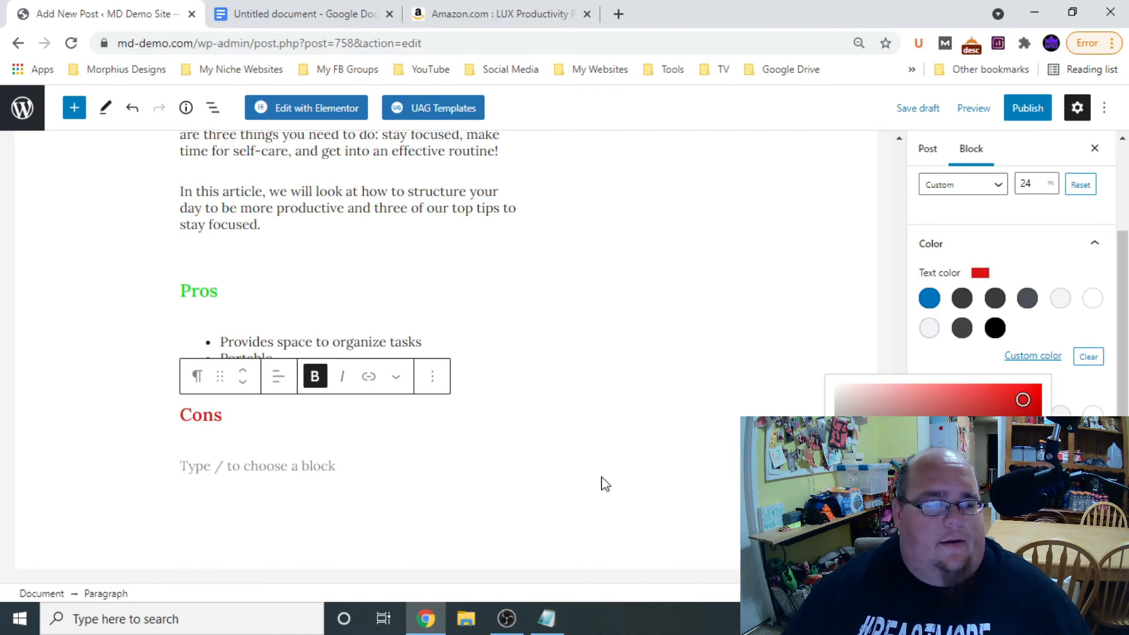
click(222, 466)
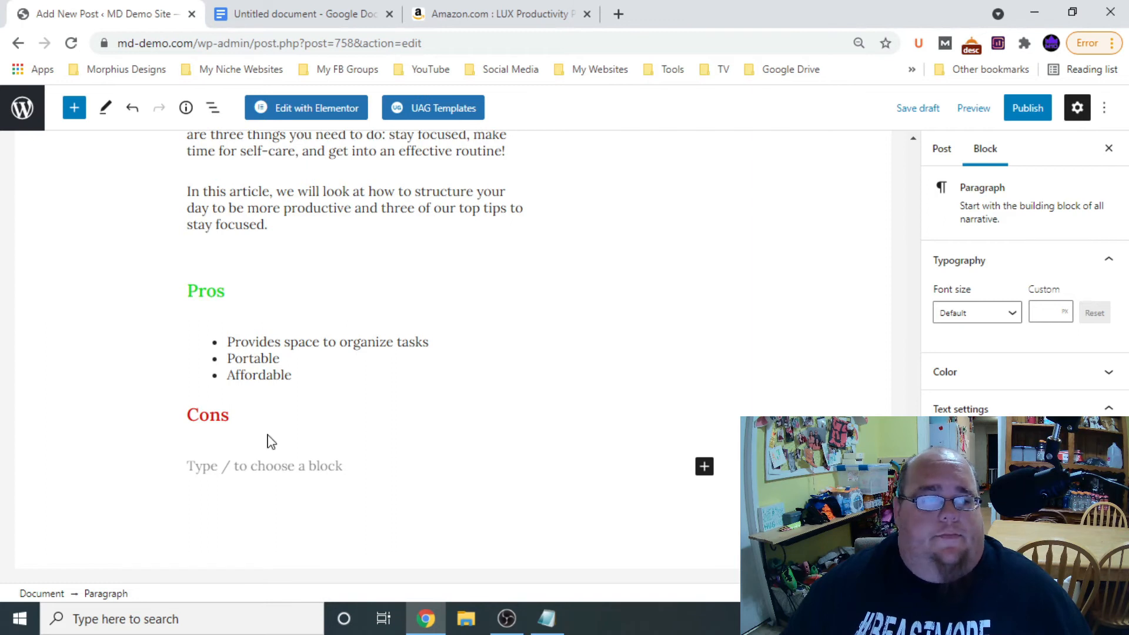
click(254, 343)
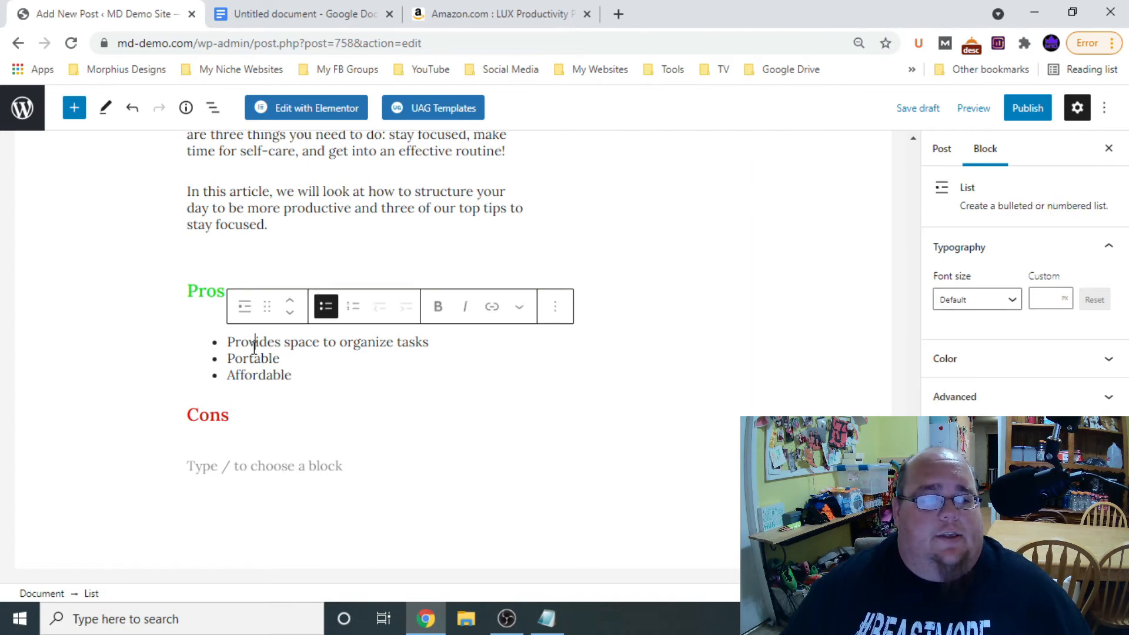
click(554, 306)
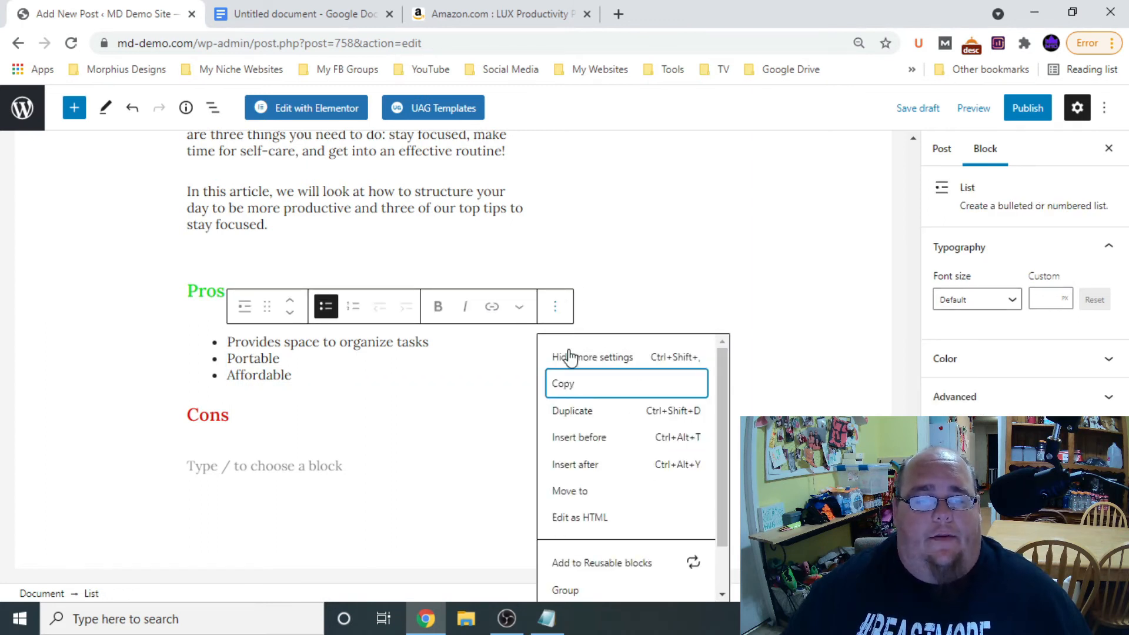
Add two separate paragraphs beneath "Cons": "Only good for one year" and "Small text"
click(274, 468)
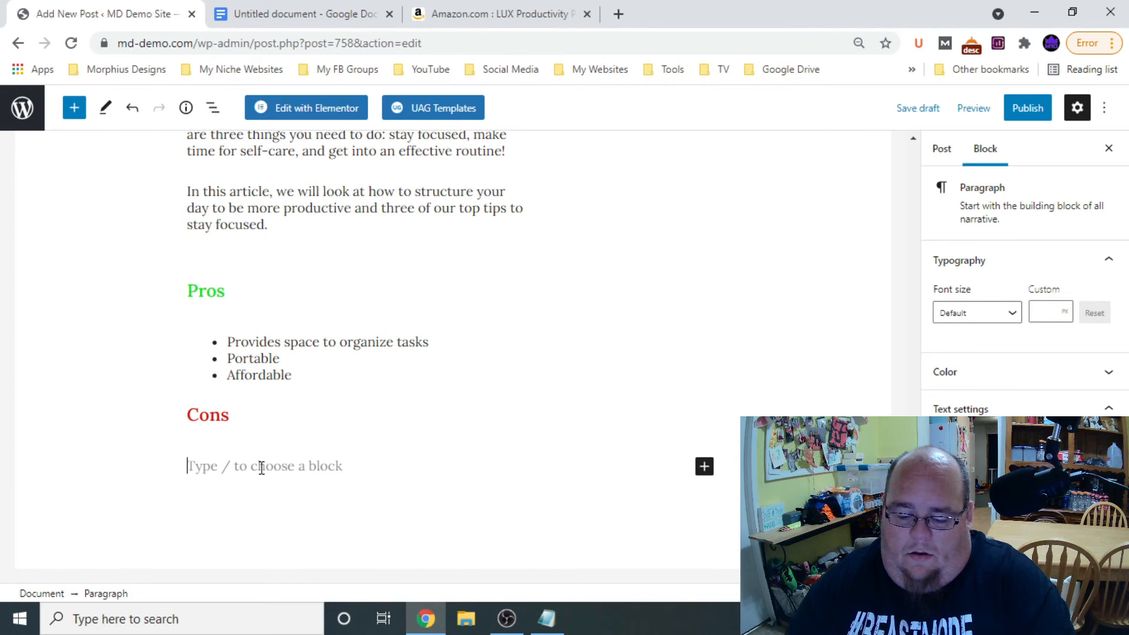
text(Onlyu)
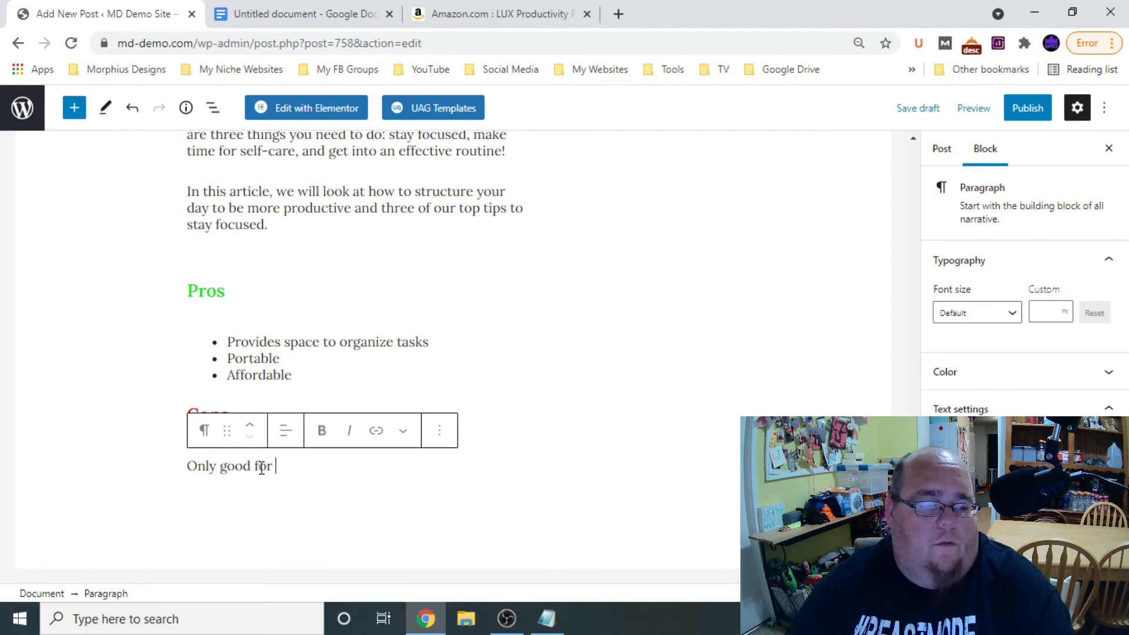
key(Return)
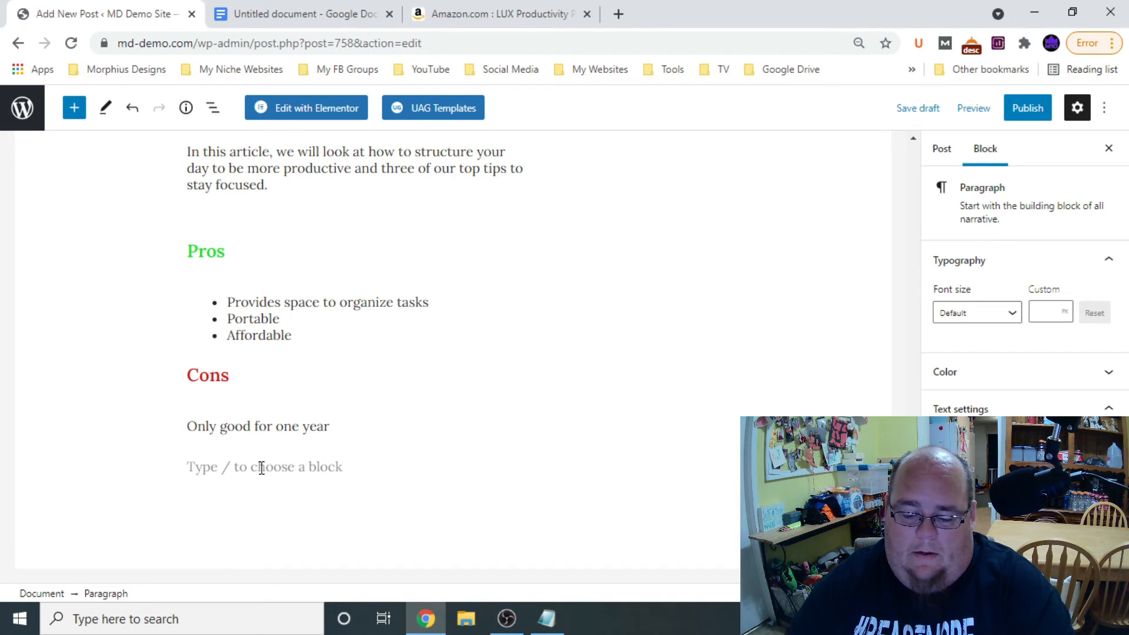
text(small)
key(BackSpace)
key(BackSpace)
key(BackSpace)
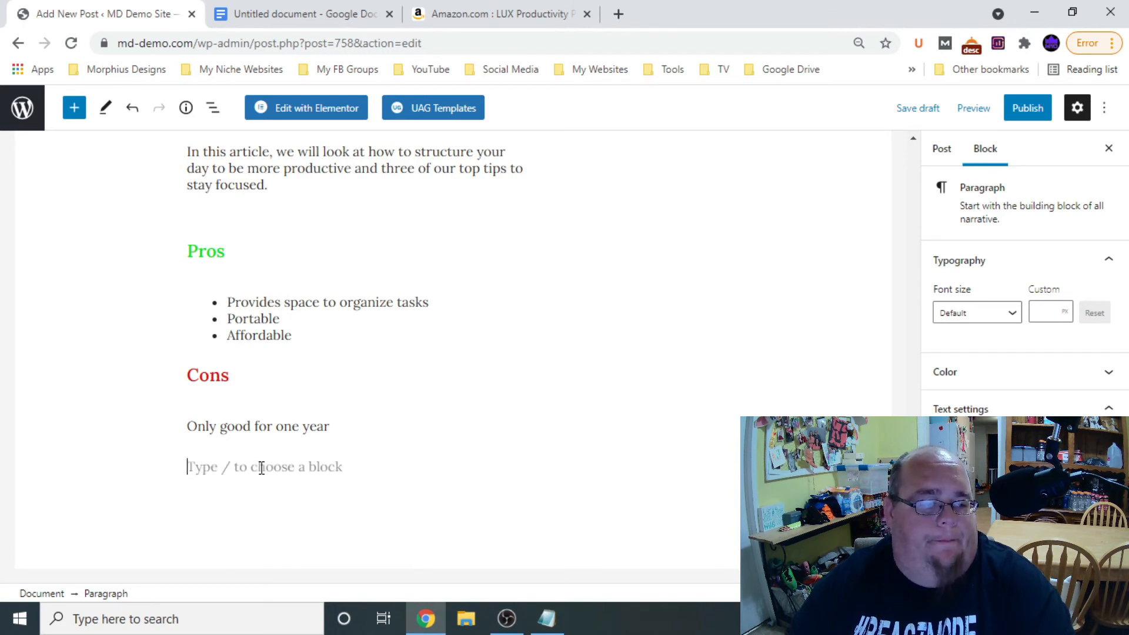
text(Small text)
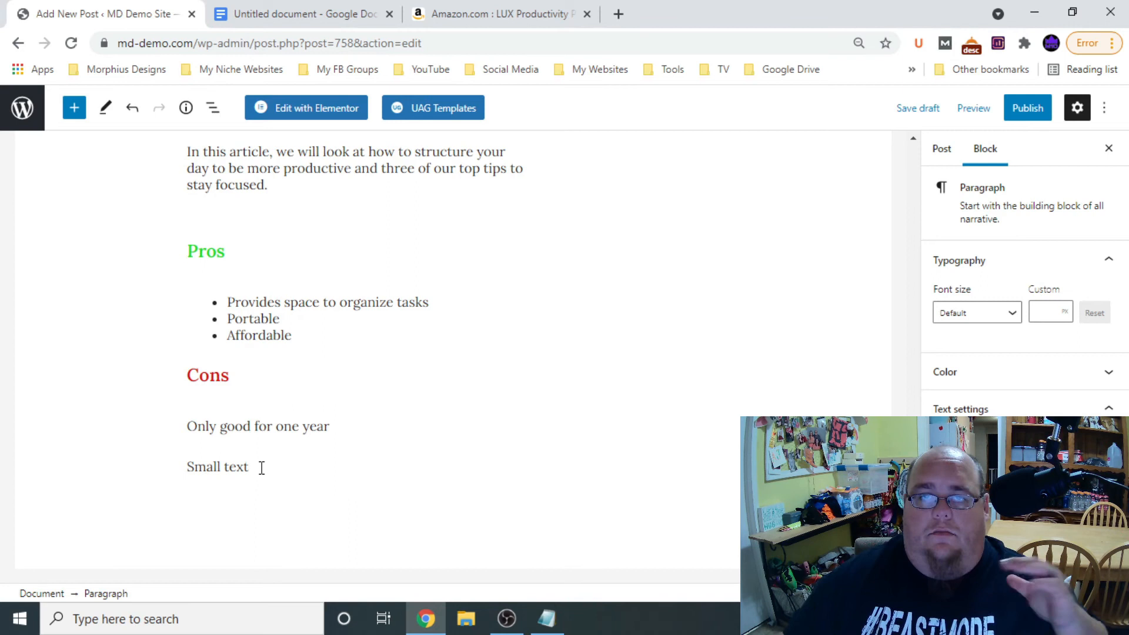
Transform the two paragraphs beneath "Cons" into a bulleted list and deselect it
drag(252, 466, 181, 424)
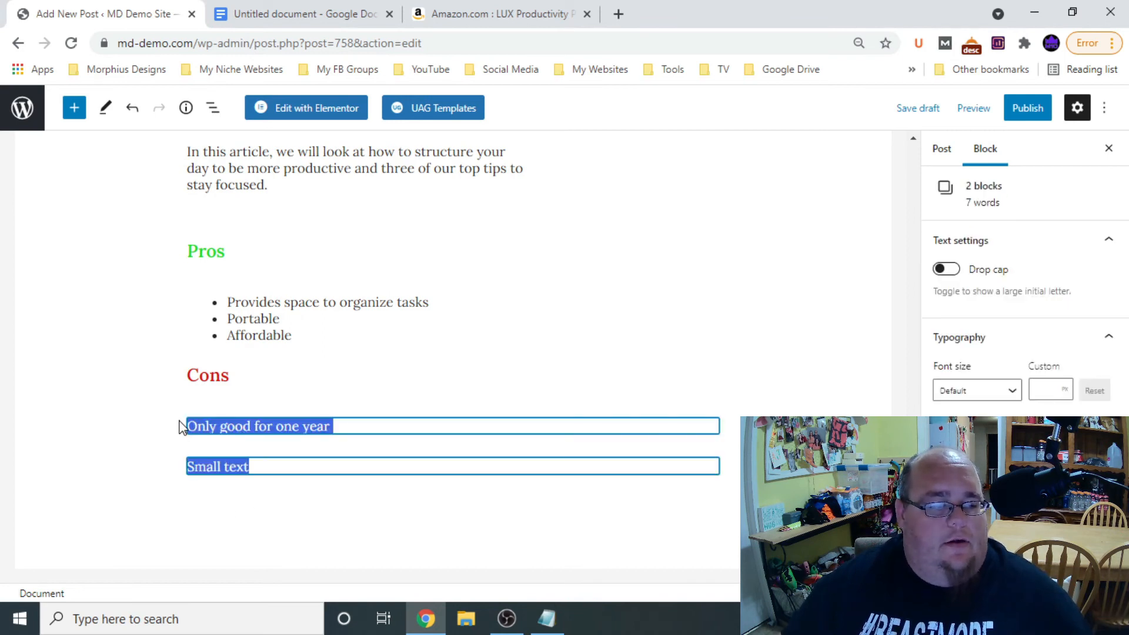
click(204, 405)
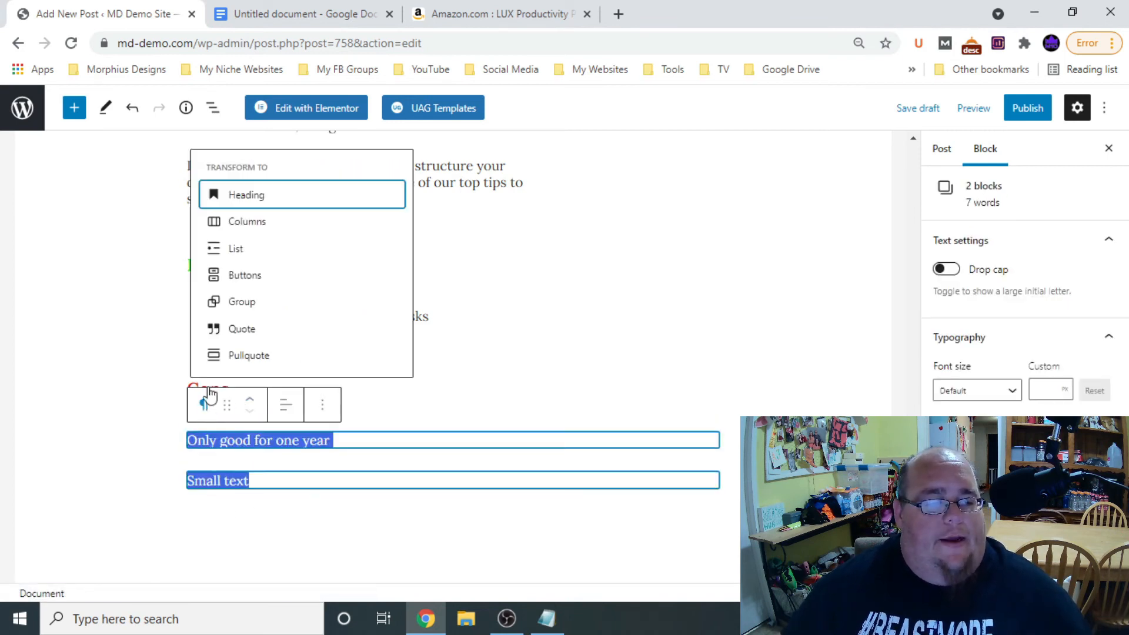
click(238, 250)
click(328, 478)
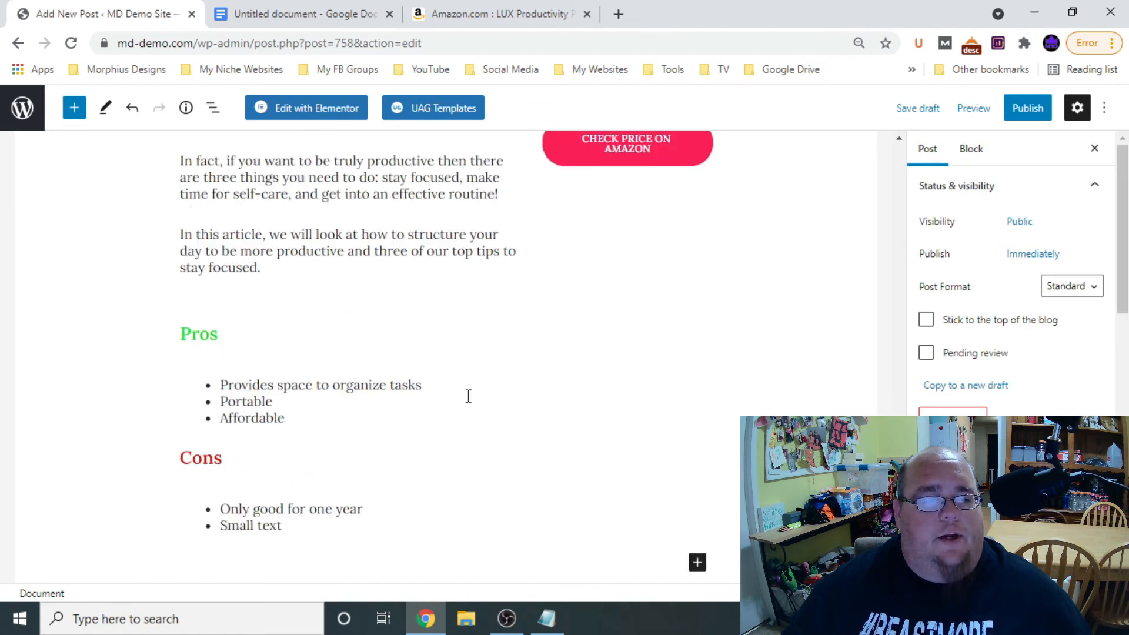
Review the product section in the editor and open a preview of the post in a new tab
scroll(466, 396, up, 10)
scroll(478, 400, down, 4)
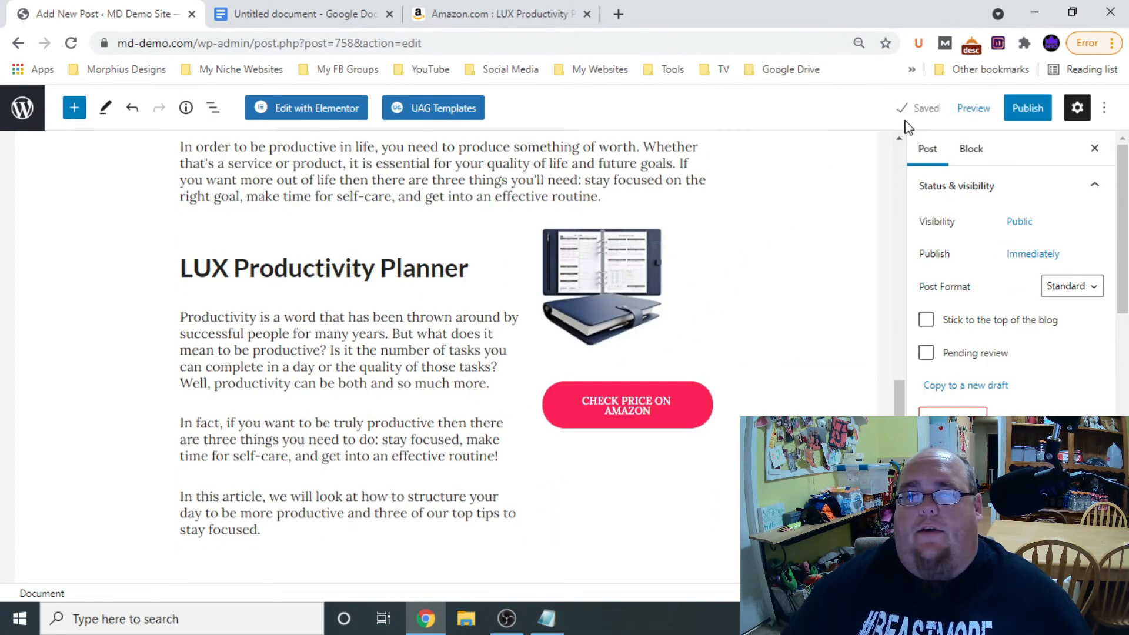
click(981, 115)
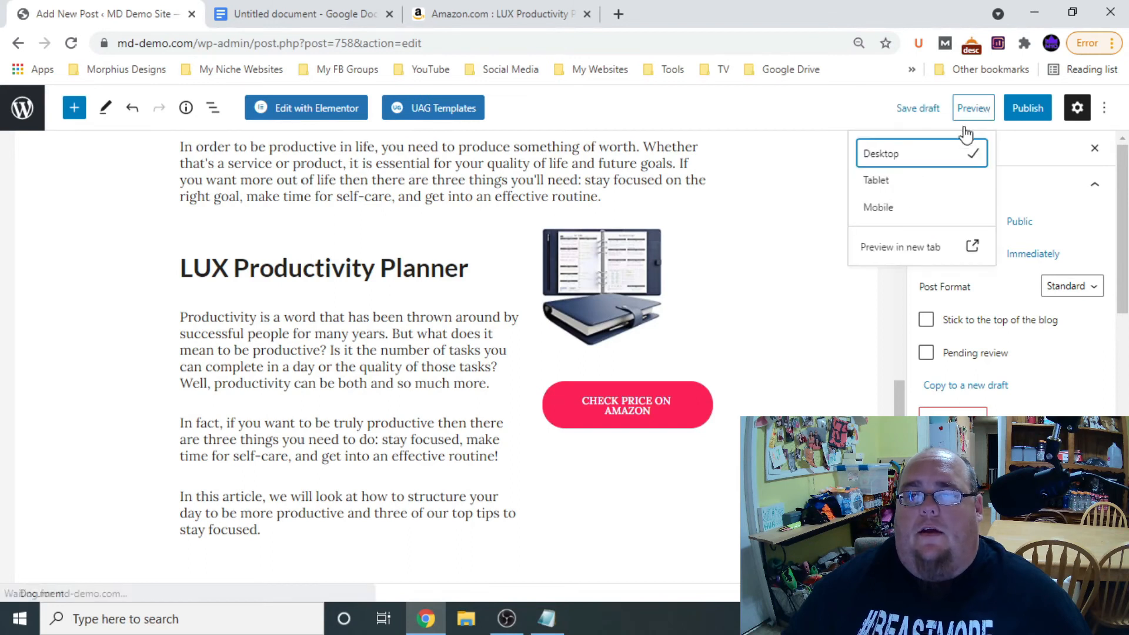
click(919, 251)
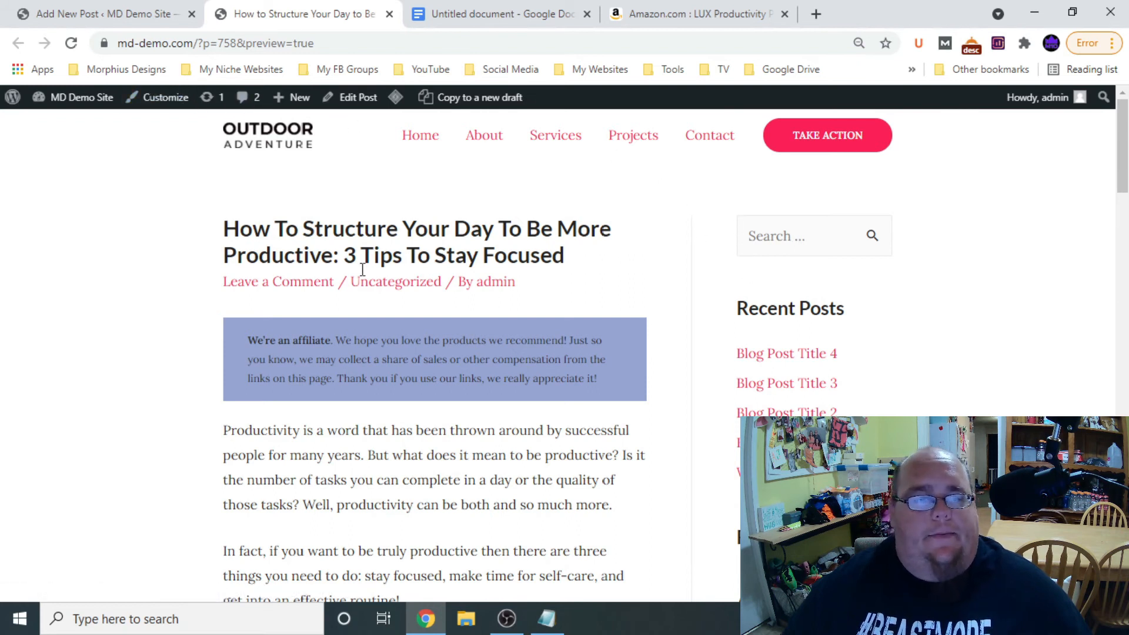
Examine the top of the post preview: the title, post details, affiliate disclaimer, introductory paragraphs and featured image
drag(213, 231, 563, 258)
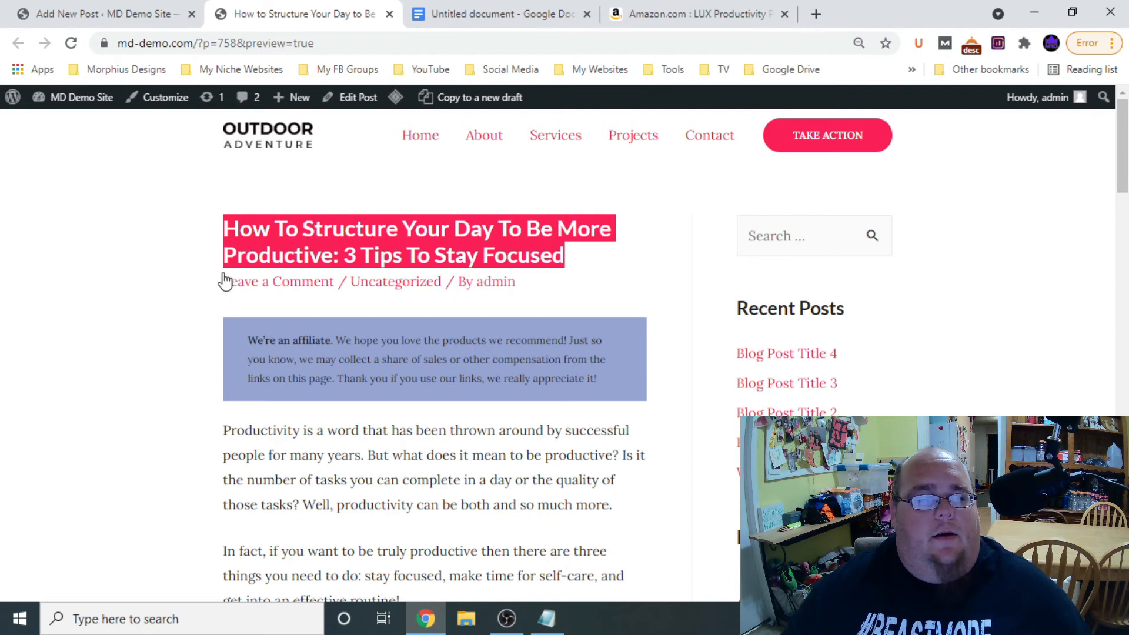
drag(223, 282, 525, 288)
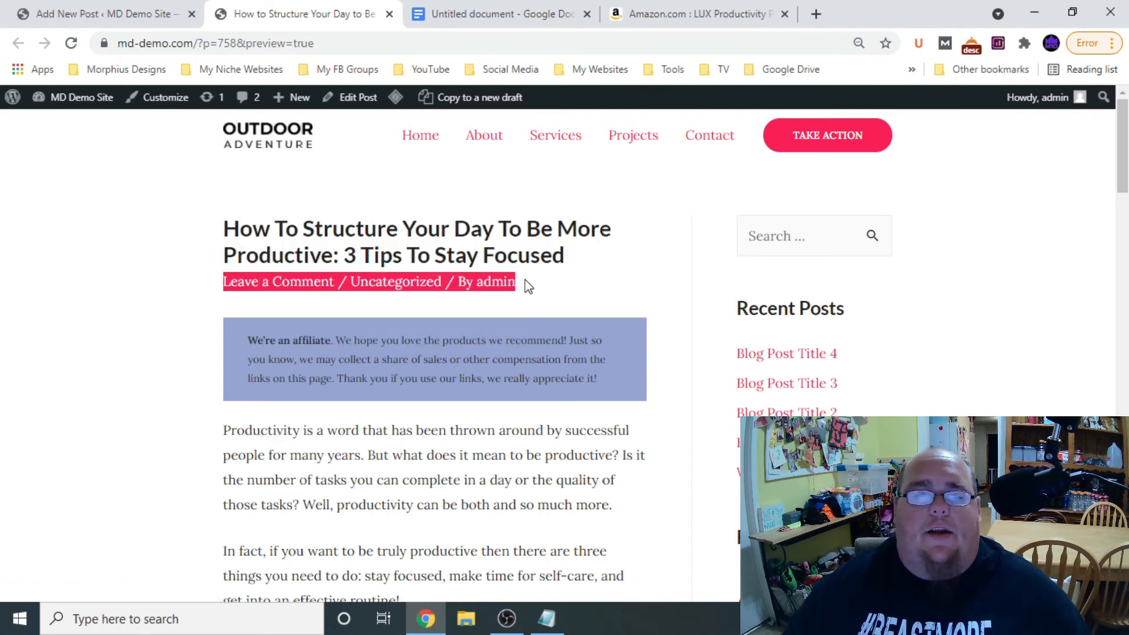
scroll(528, 282, down, 3)
click(322, 212)
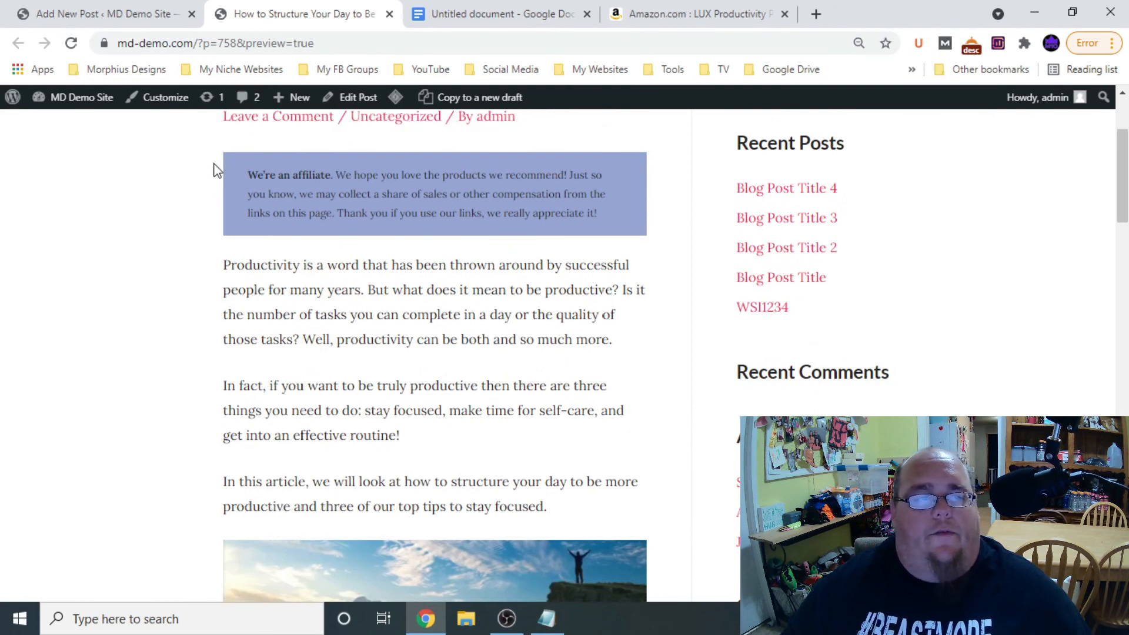
drag(215, 170, 645, 230)
click(694, 248)
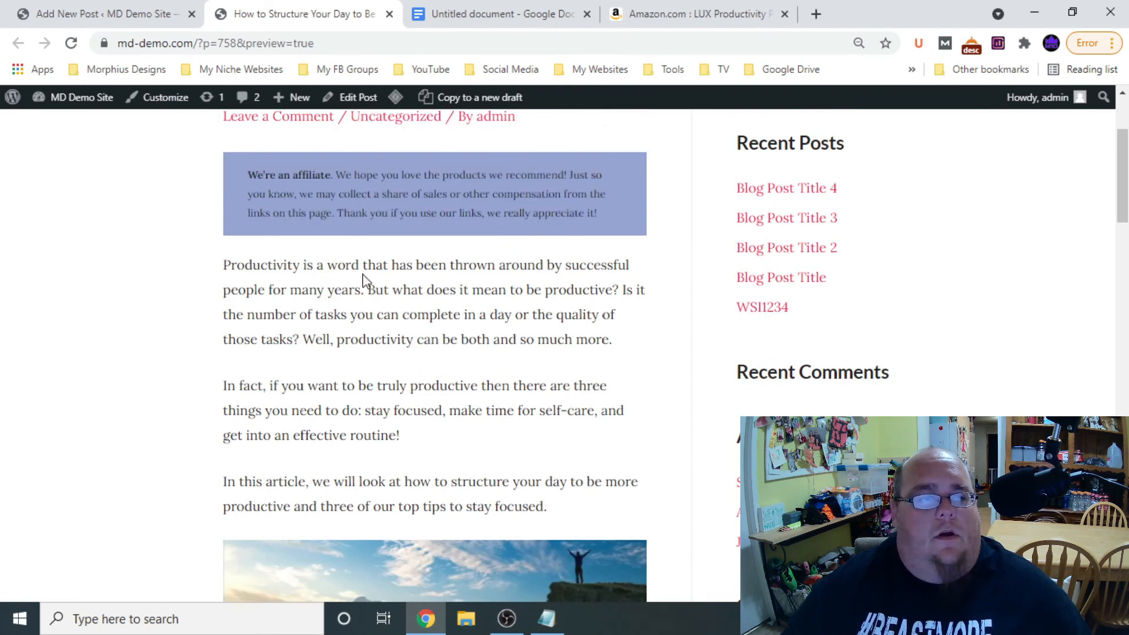
drag(224, 268, 577, 506)
scroll(537, 434, down, 1)
scroll(537, 433, down, 5)
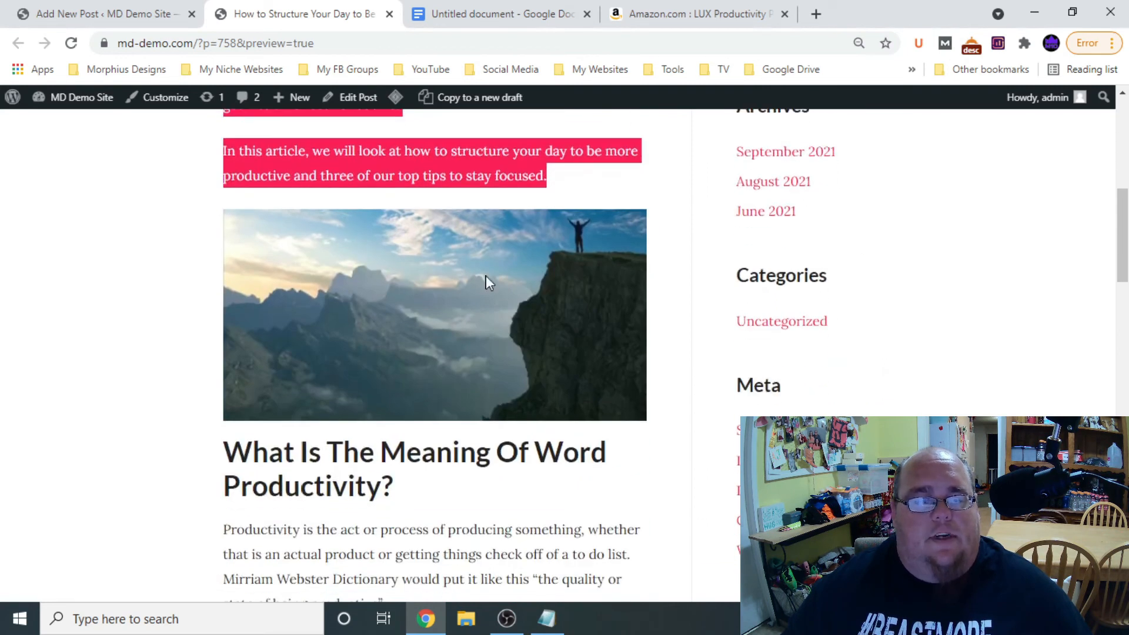
click(158, 268)
scroll(306, 271, down, 4)
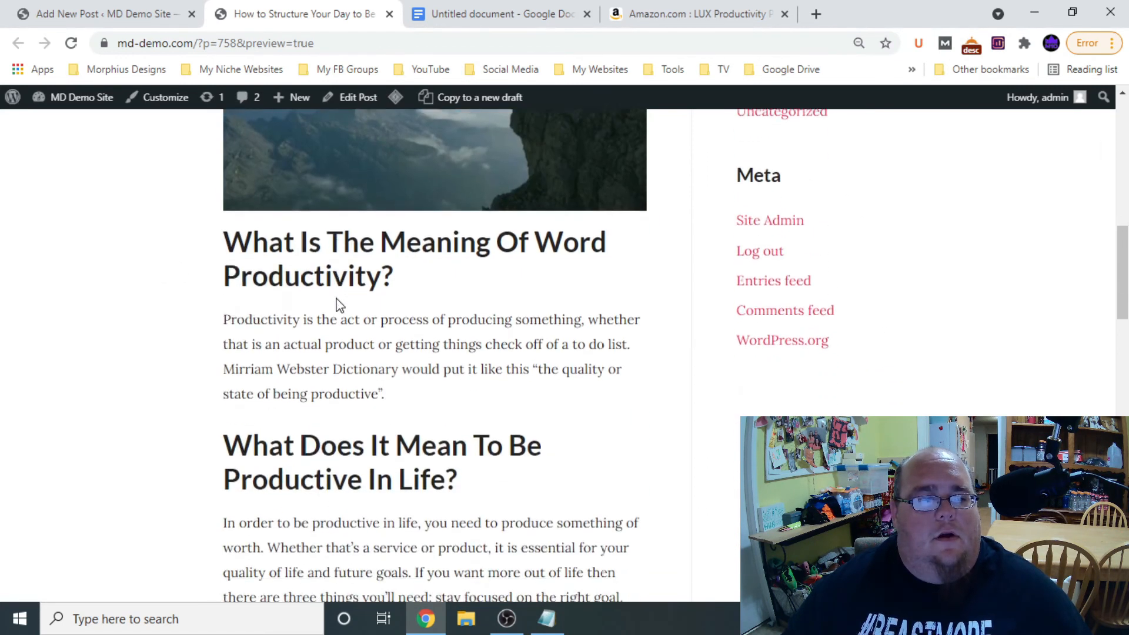
Examine the headed sections and the LUX Productivity Planner product section in the post preview
drag(228, 195, 449, 277)
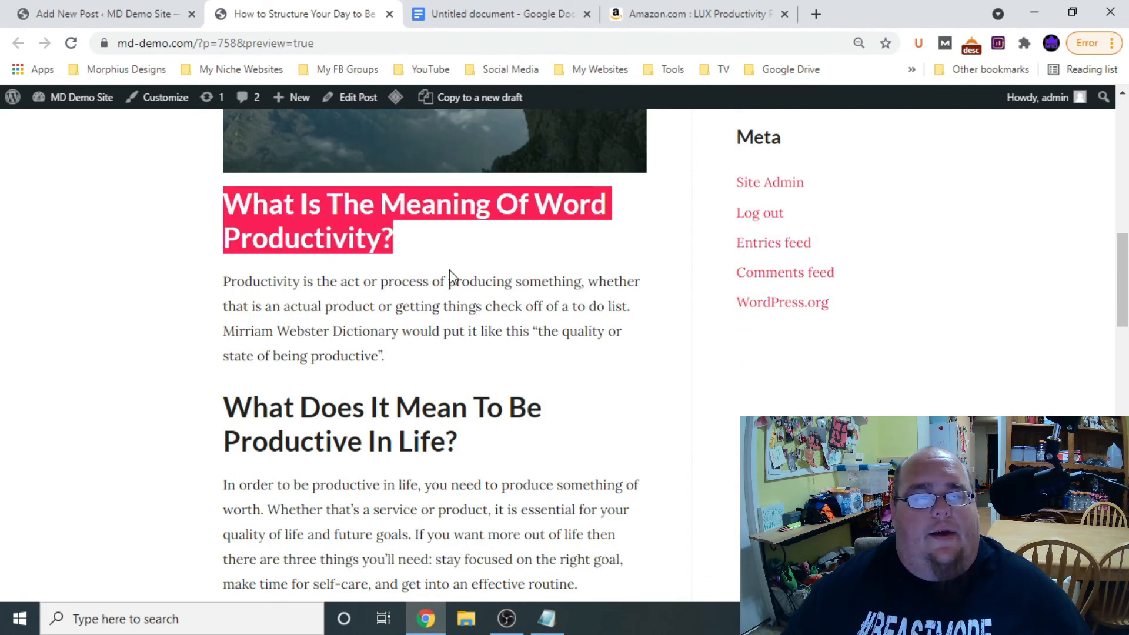
click(449, 277)
scroll(409, 254, down, 3)
drag(406, 208, 207, 136)
scroll(209, 138, up, 1)
scroll(269, 179, down, 2)
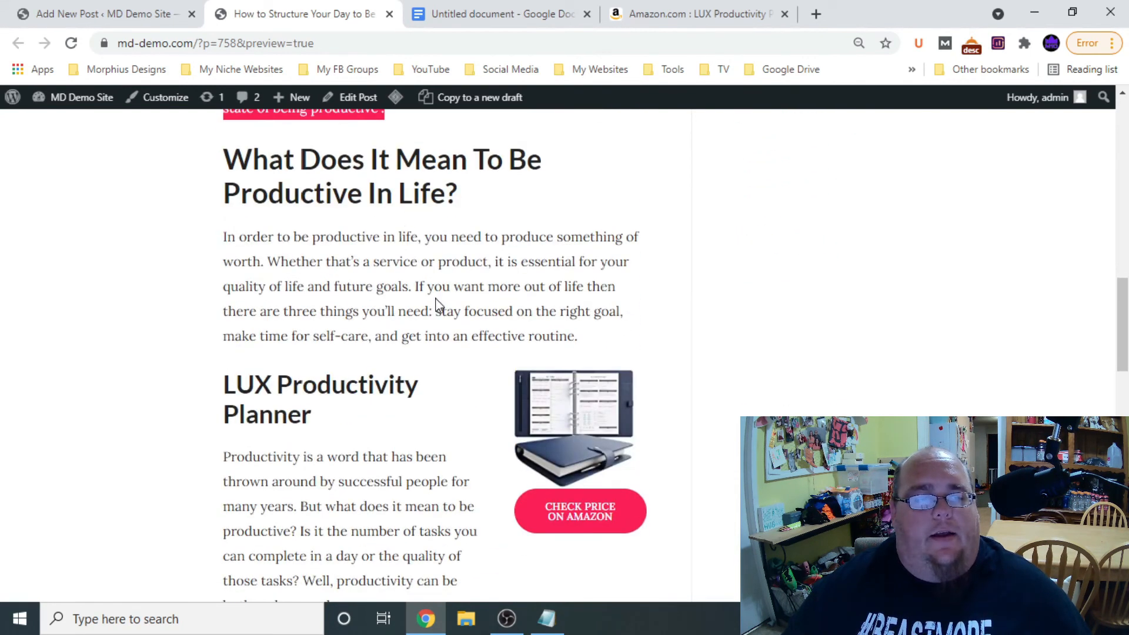
scroll(433, 306, down, 3)
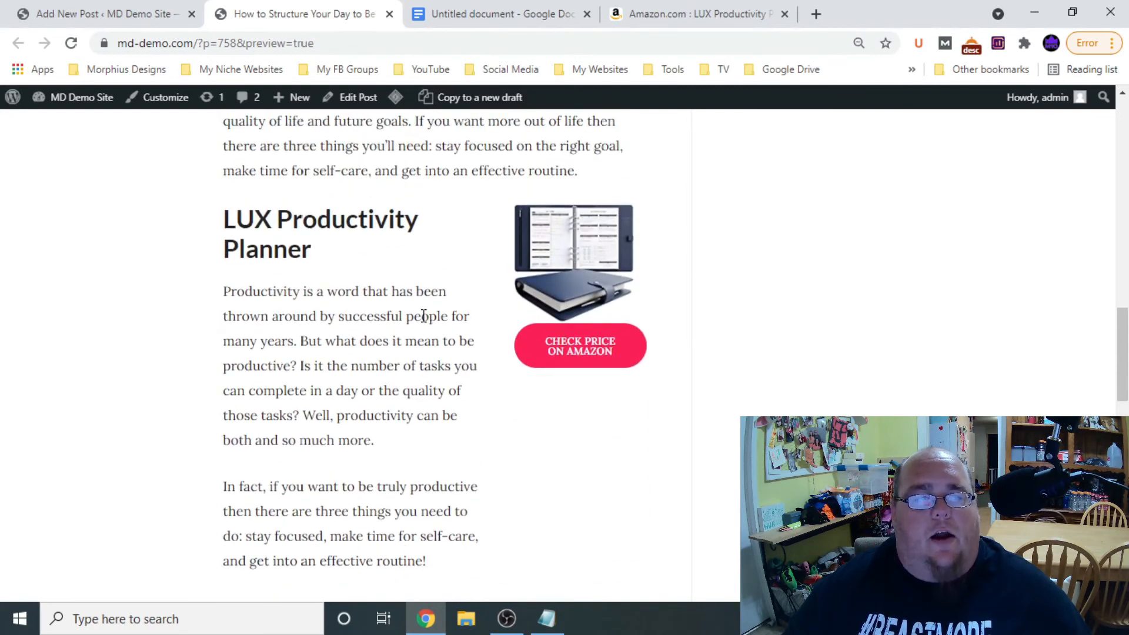
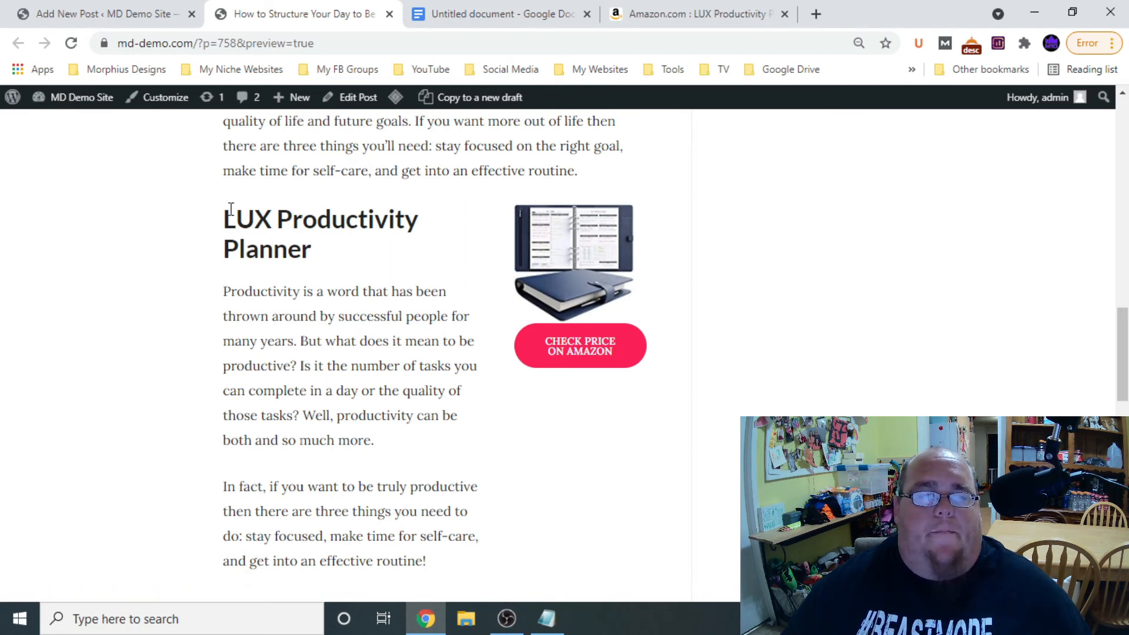
scroll(585, 247, down, 2)
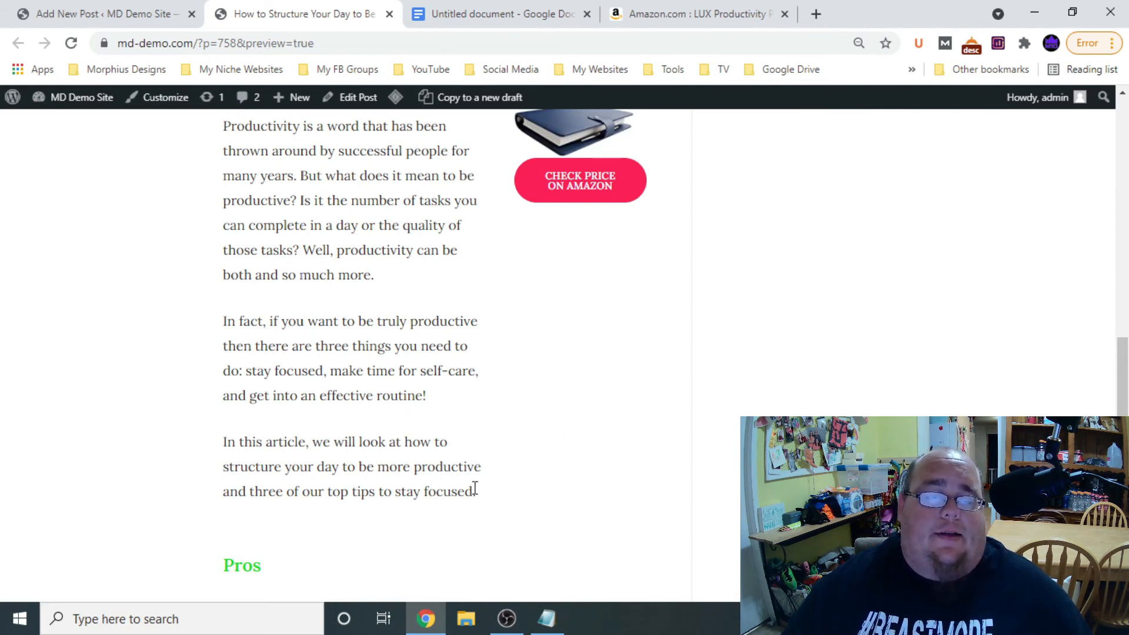
drag(483, 494, 262, 275)
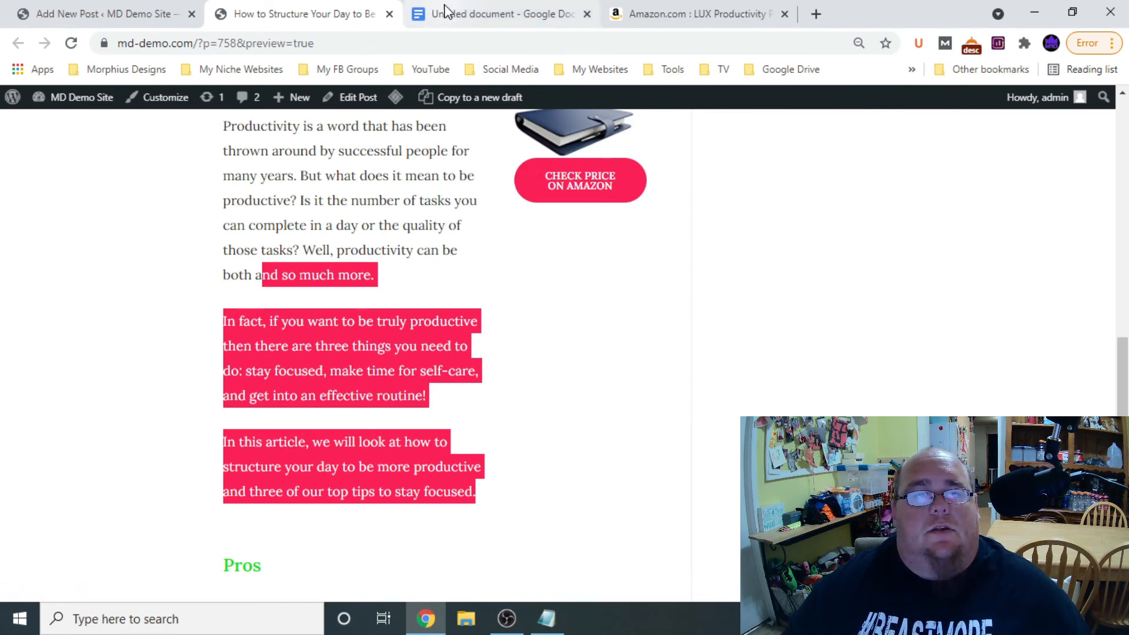
scroll(588, 271, up, 3)
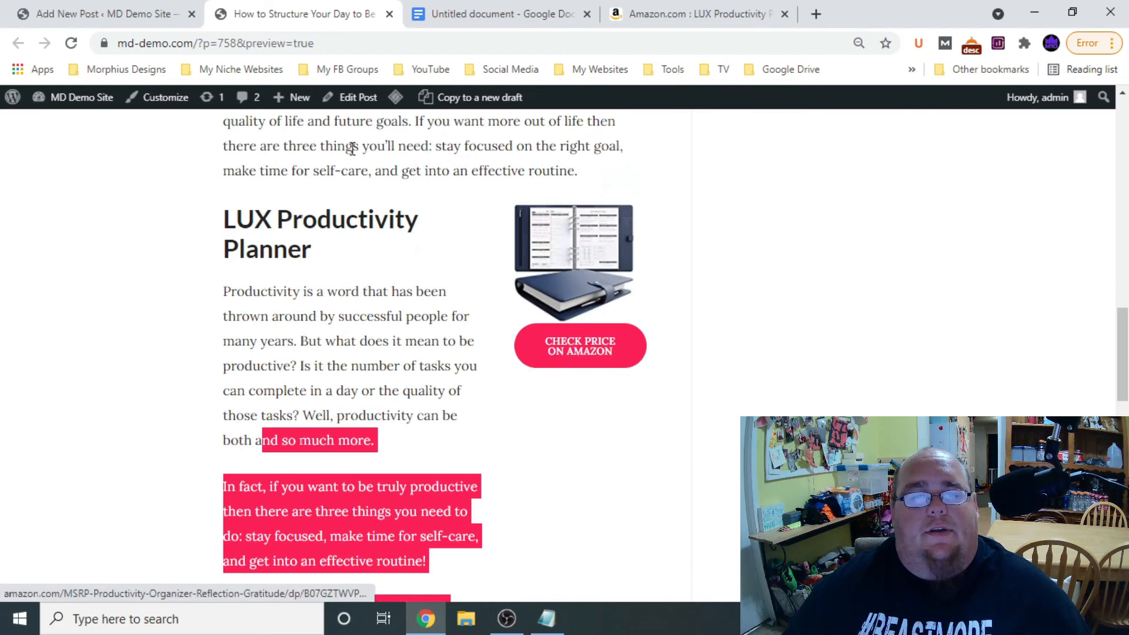
Return to the post editor and add a 40-pixel spacer between the planner image and the "Check Price on Amazon" button
click(117, 13)
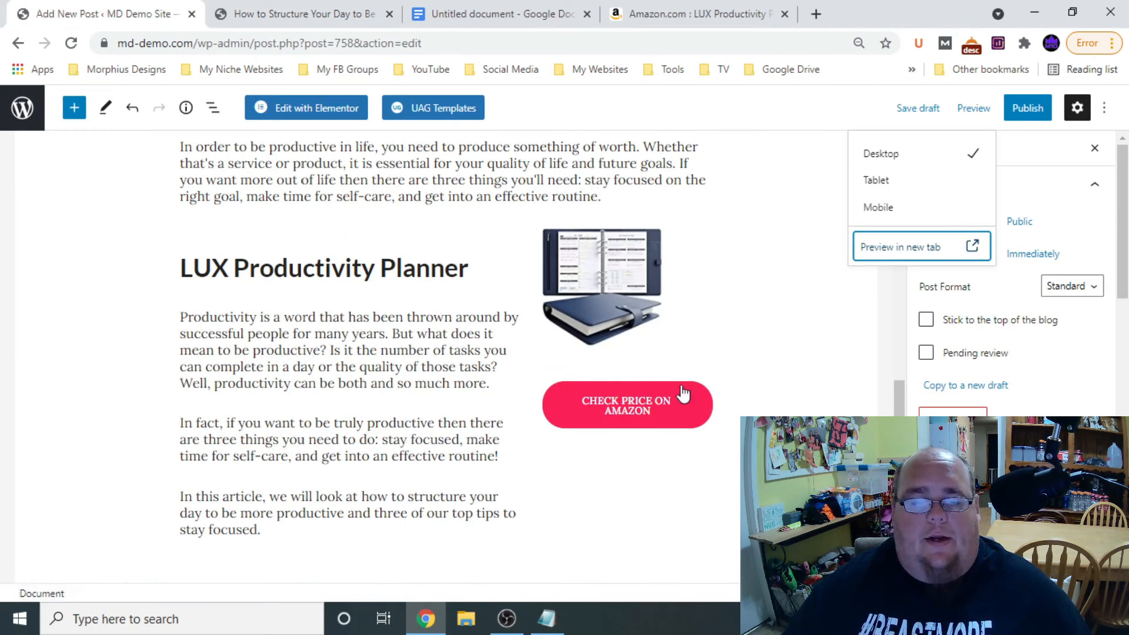
mouse_move(631, 372)
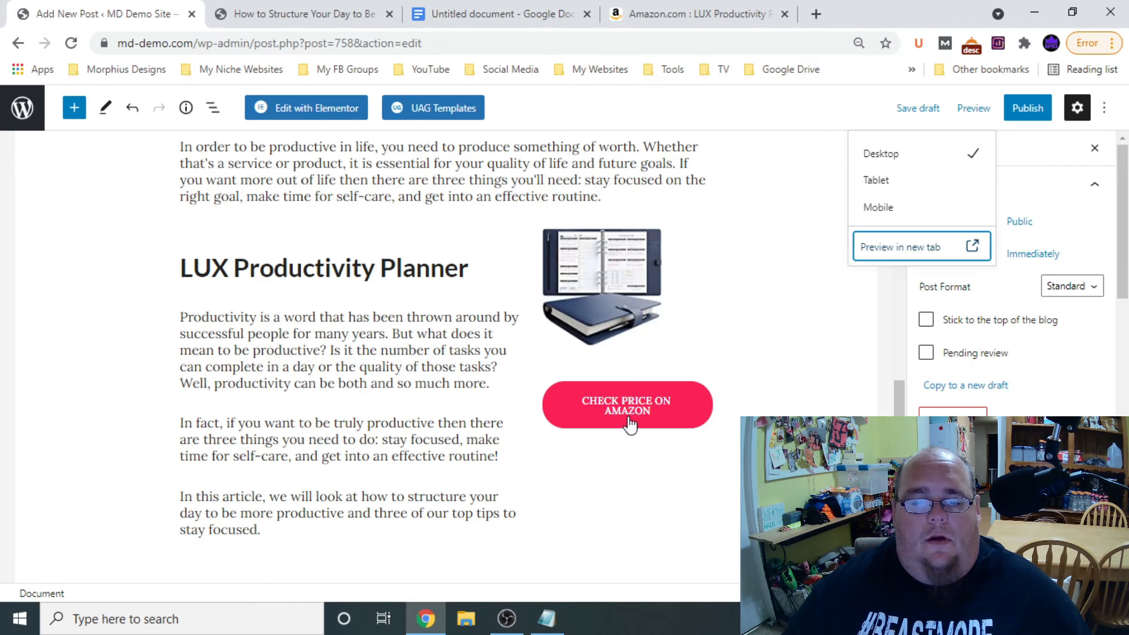
click(627, 366)
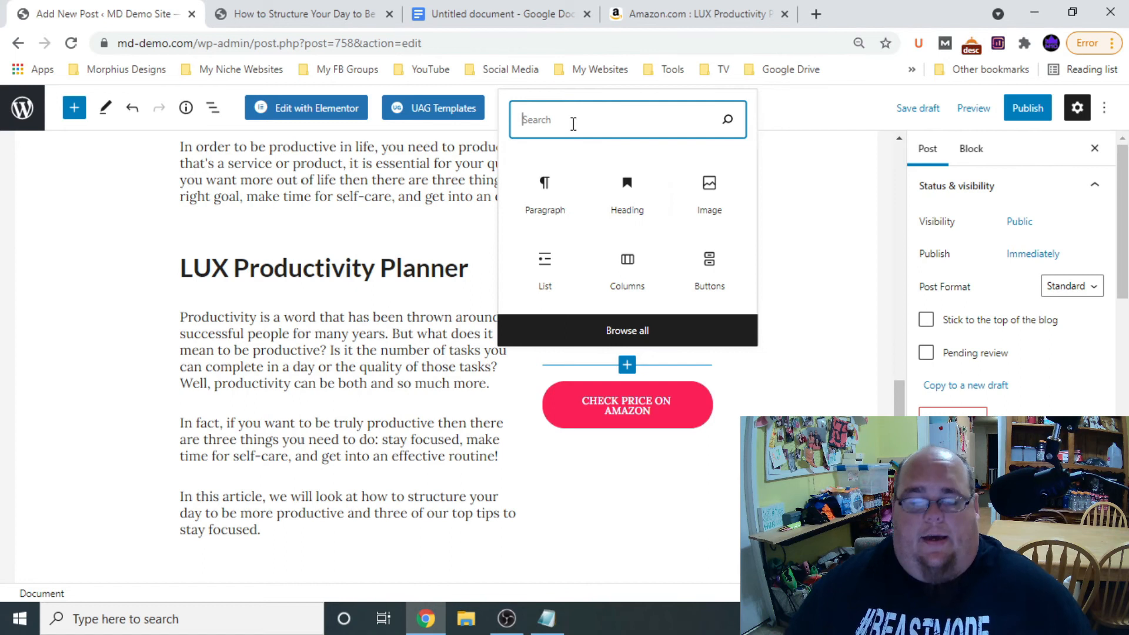
text(spacer)
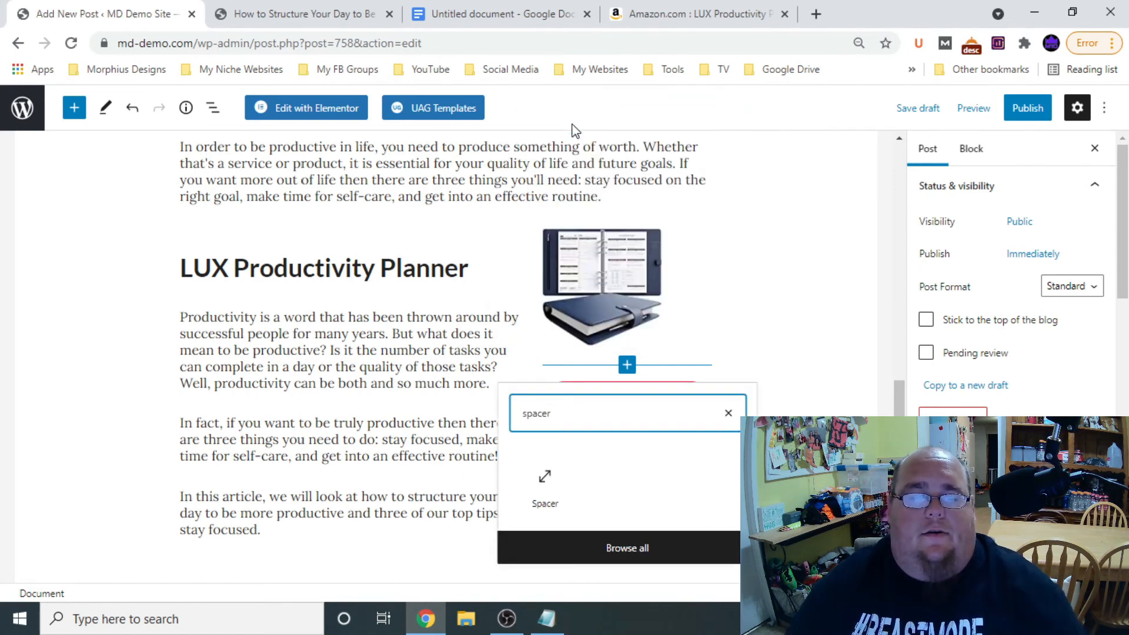
click(545, 487)
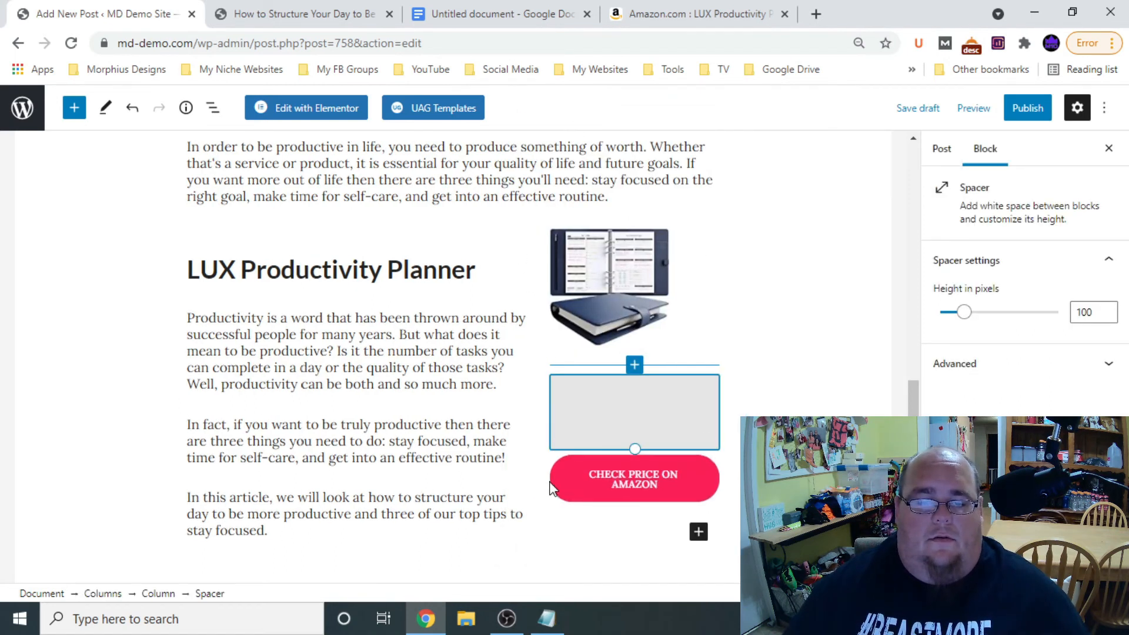
drag(637, 445, 635, 403)
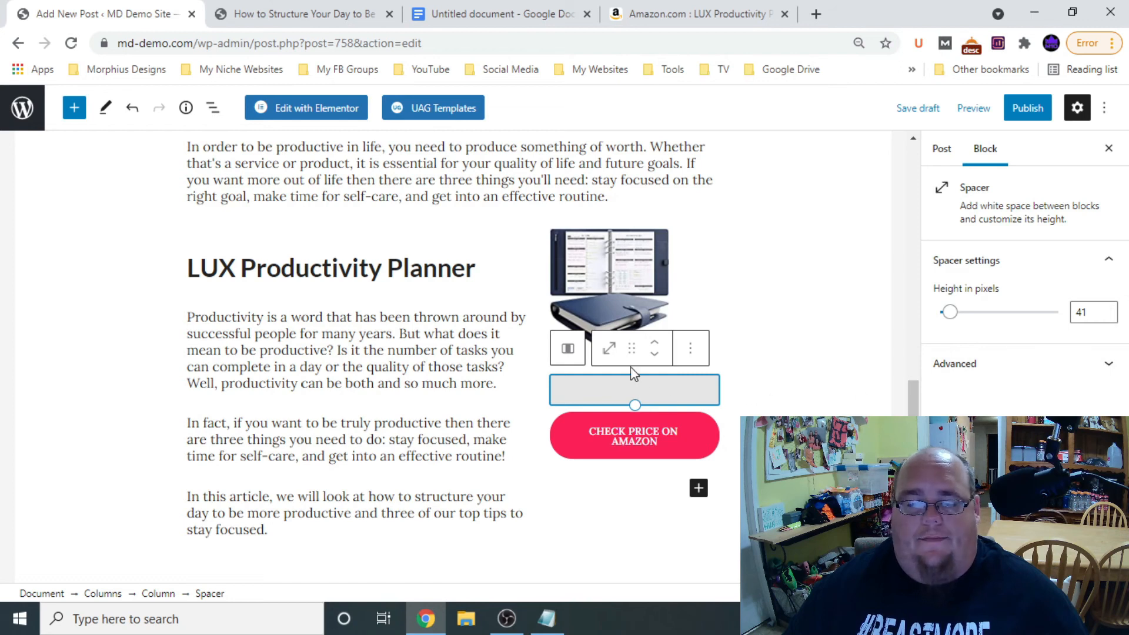
click(1107, 318)
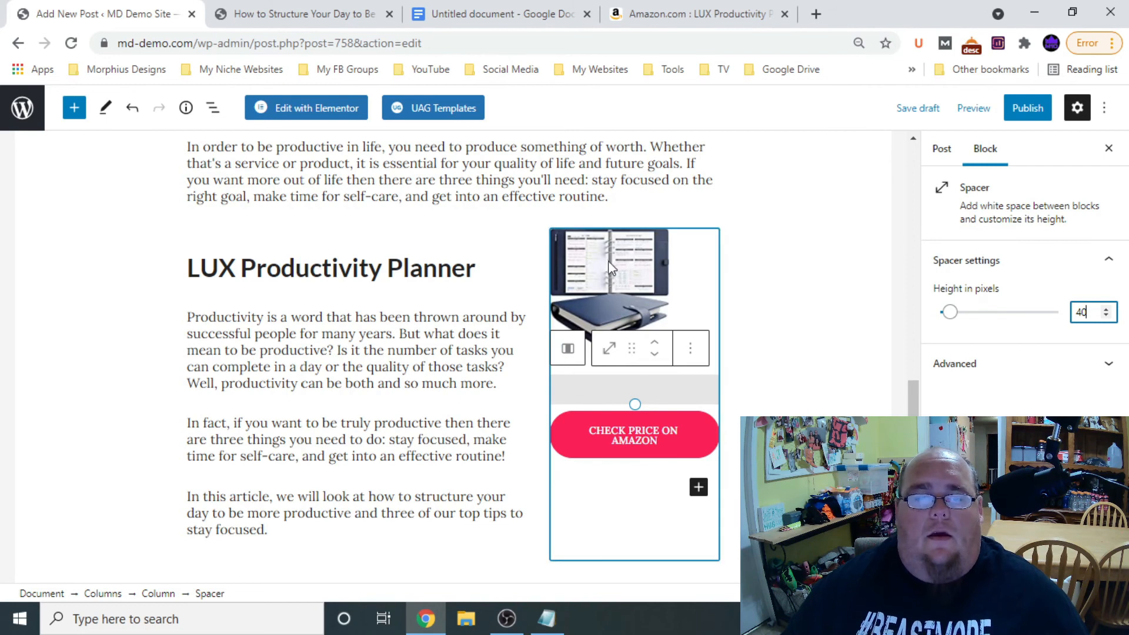
Insert a spacer block above the planner image in the product section's image column
click(631, 253)
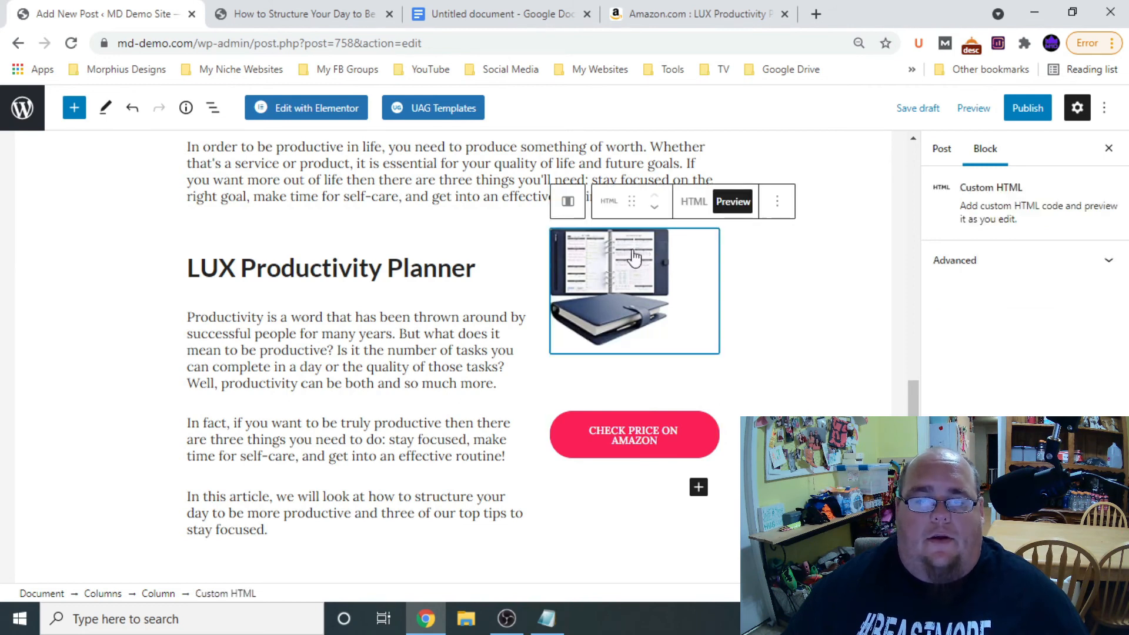
click(778, 205)
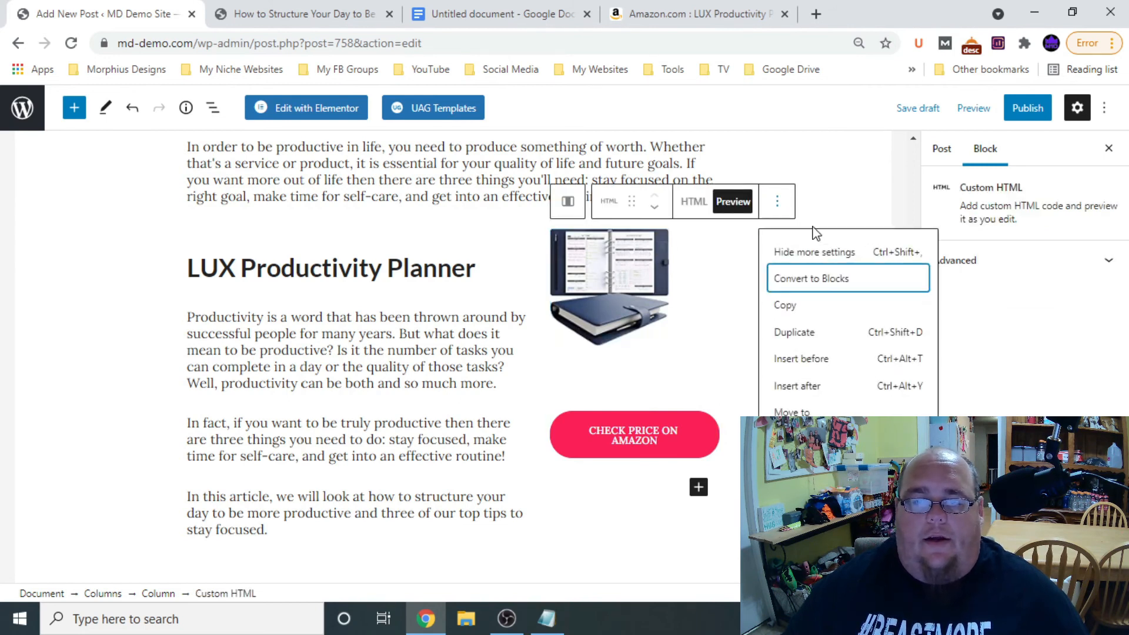
click(811, 358)
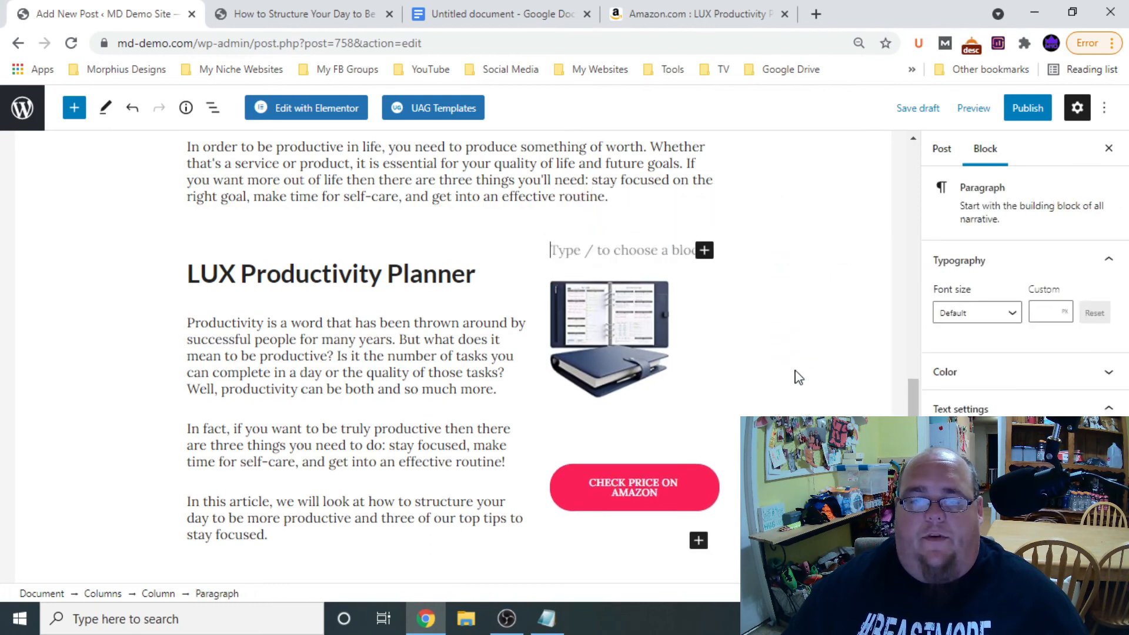
click(612, 246)
click(616, 249)
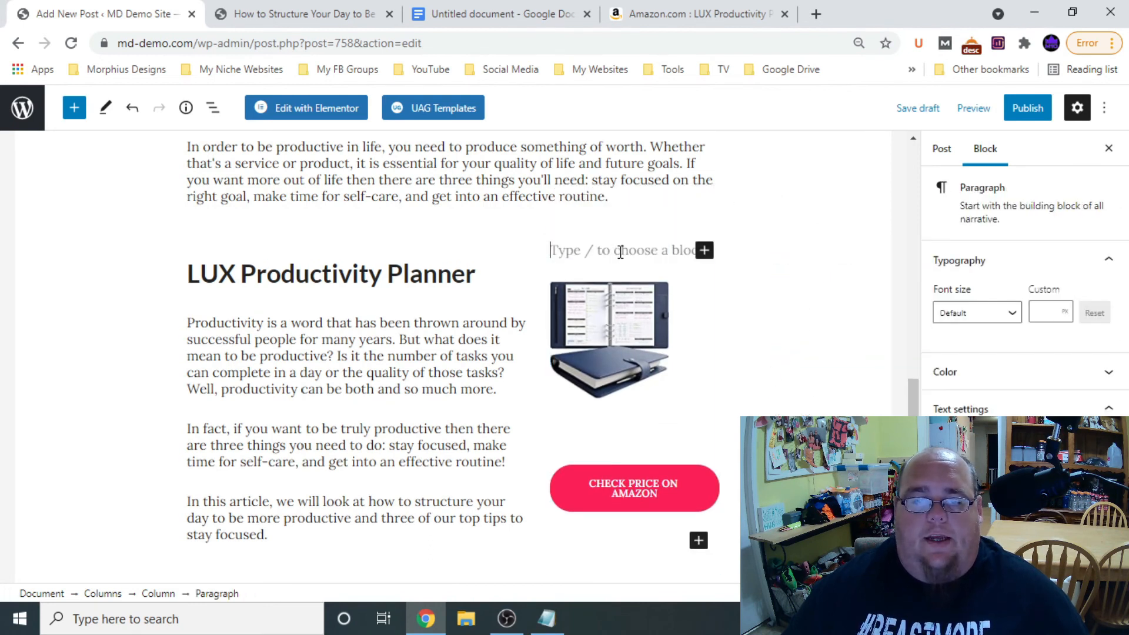
text(spacer)
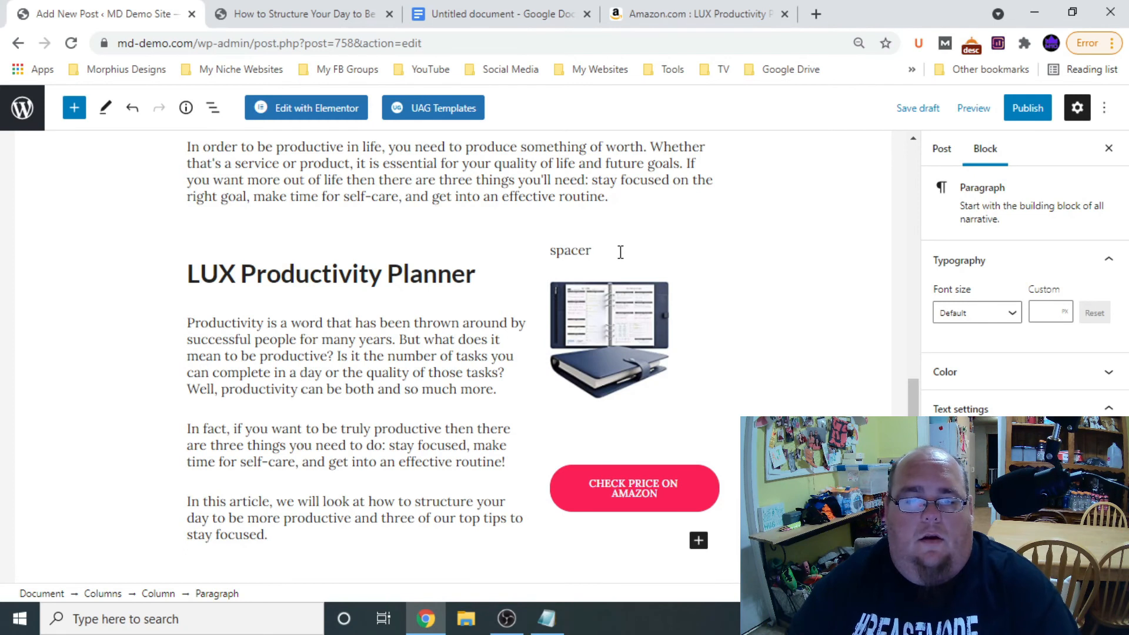
key(BackSpace)
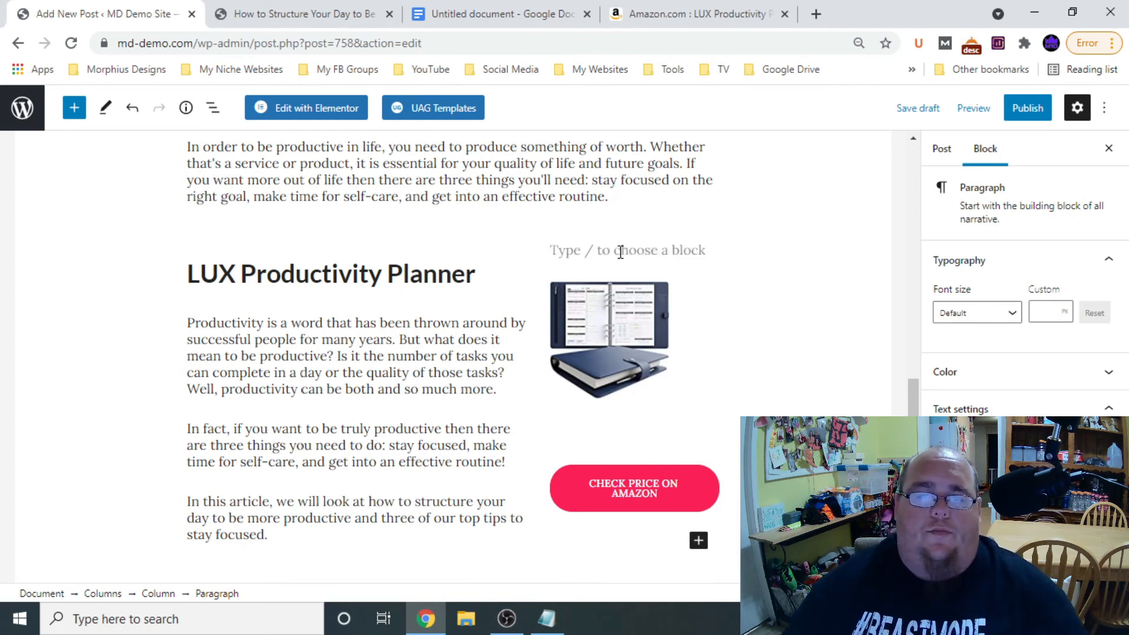
click(704, 251)
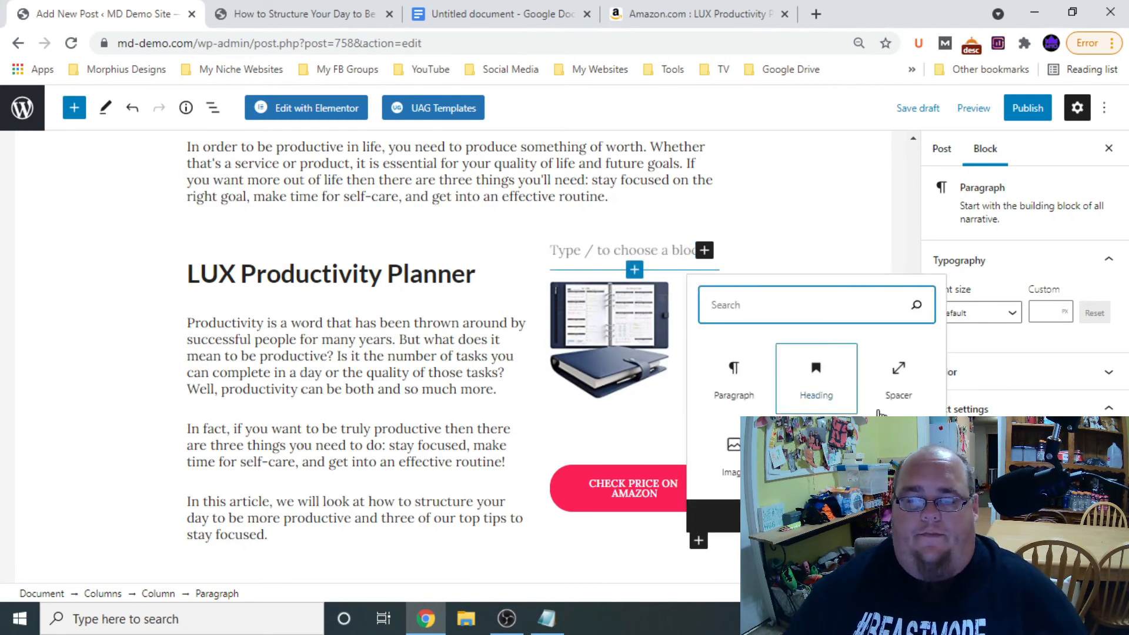
click(924, 392)
Set the height of the spacer above the planner image to 10 pixels
drag(635, 302, 640, 235)
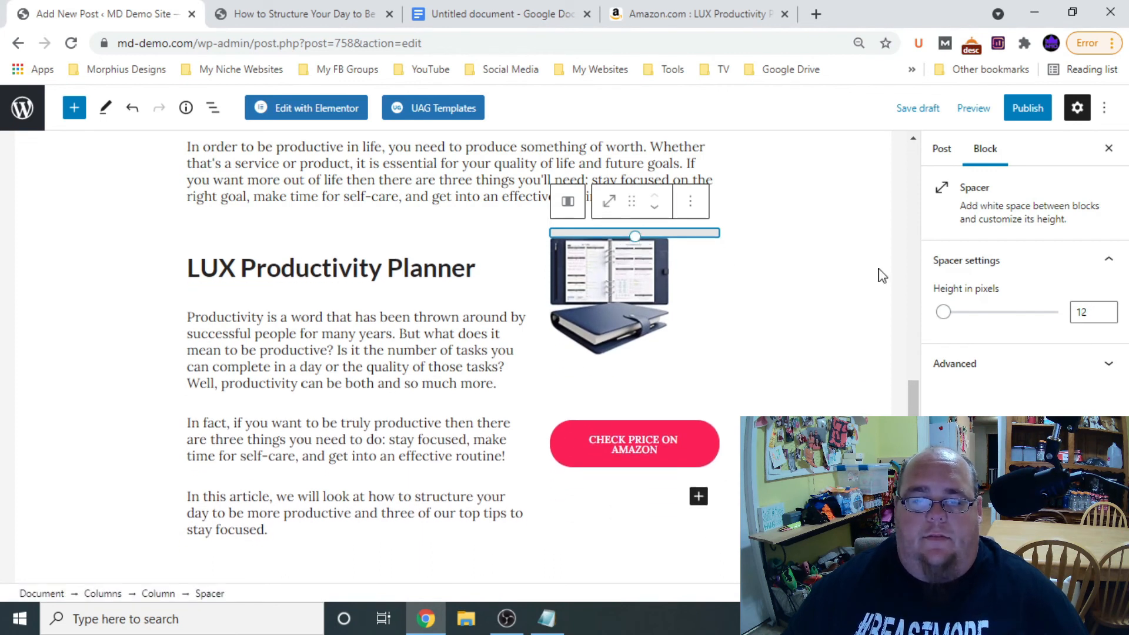
click(1107, 317)
click(1106, 317)
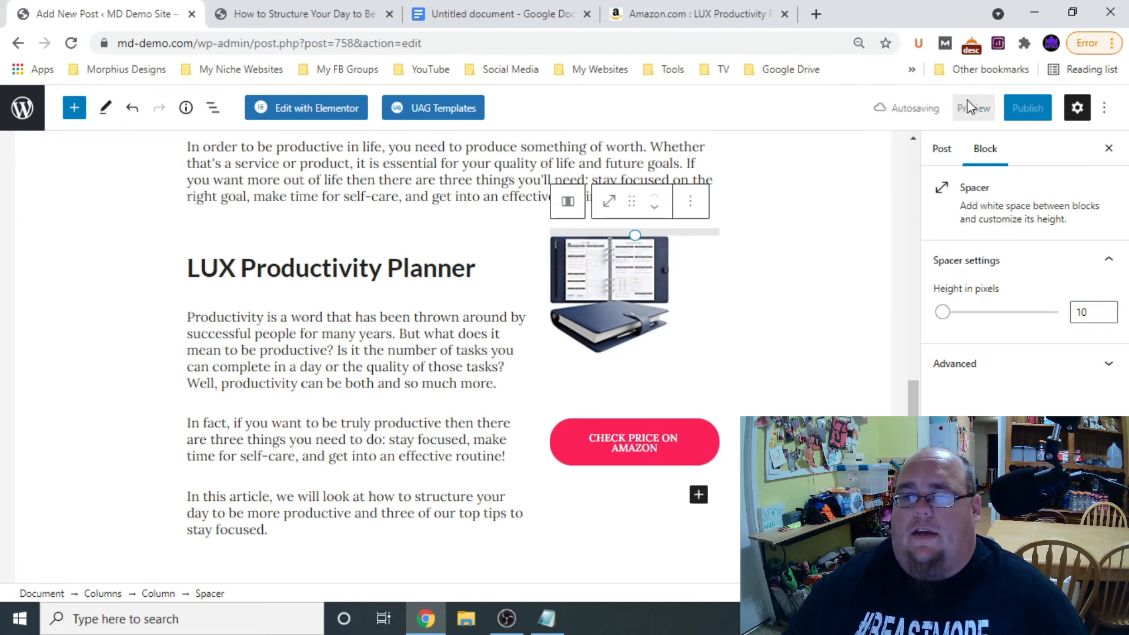
Preview the post in a new tab and check the spacing around the planner image and Amazon button
click(974, 109)
click(934, 244)
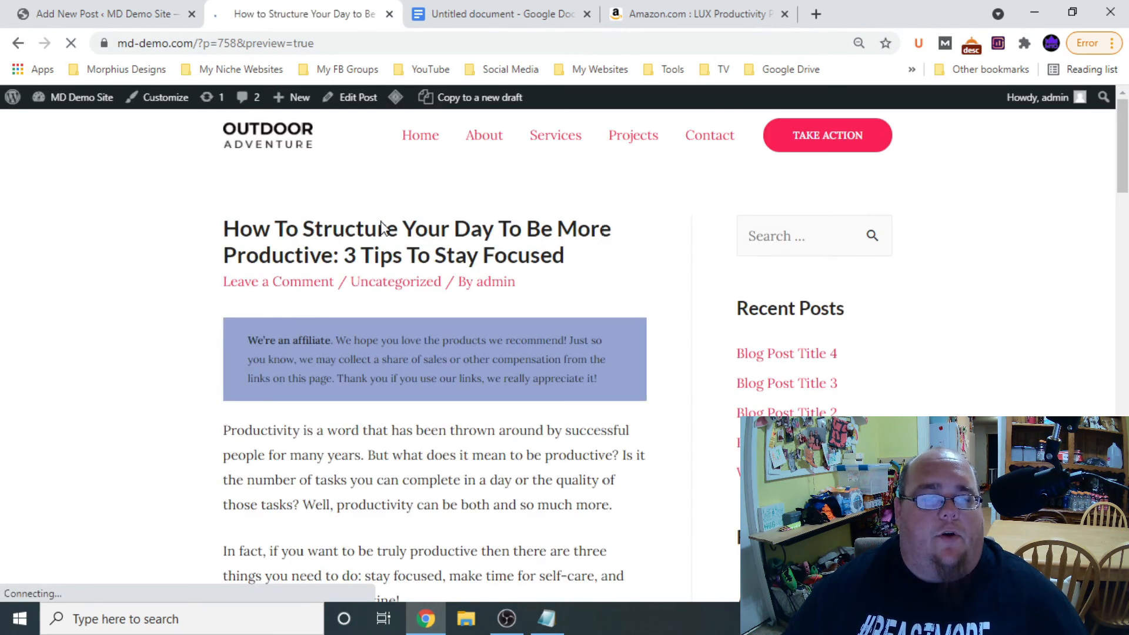
scroll(390, 225, down, 10)
scroll(390, 225, down, 10)
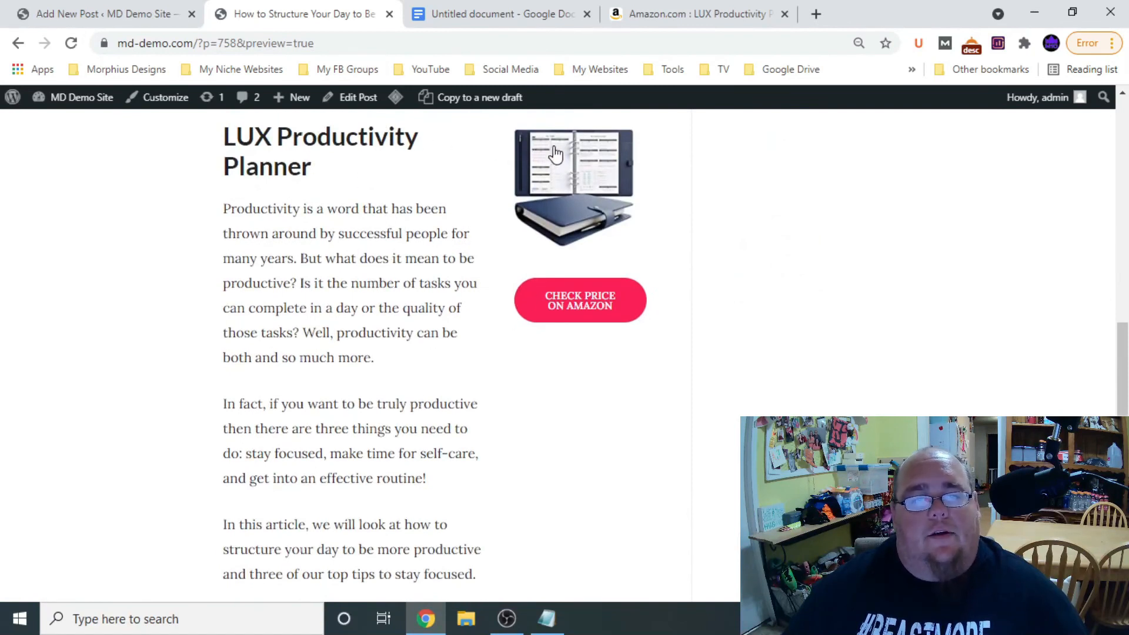
scroll(575, 192, up, 1)
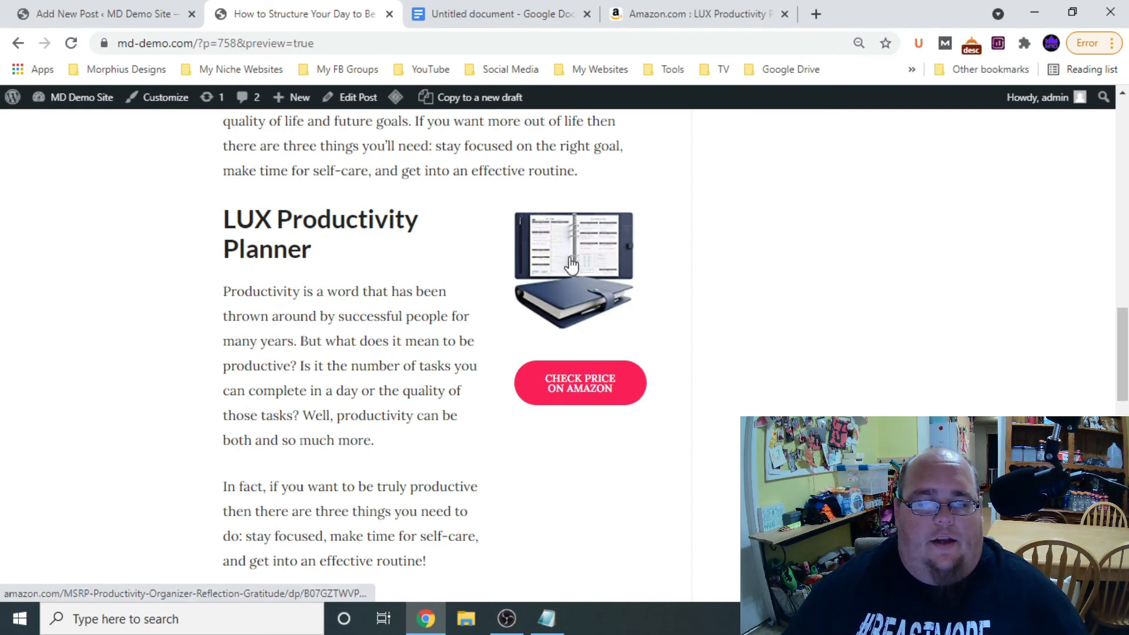
scroll(571, 329, down, 3)
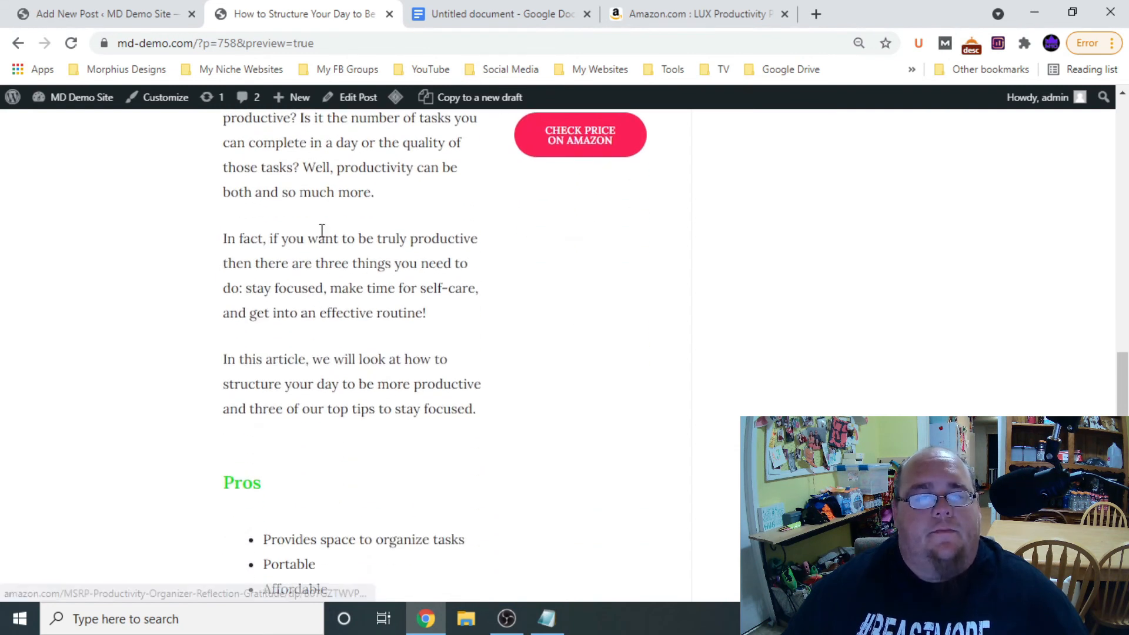
Return to the post editor and delete the last two paragraphs of the LUX Productivity Planner description
click(112, 13)
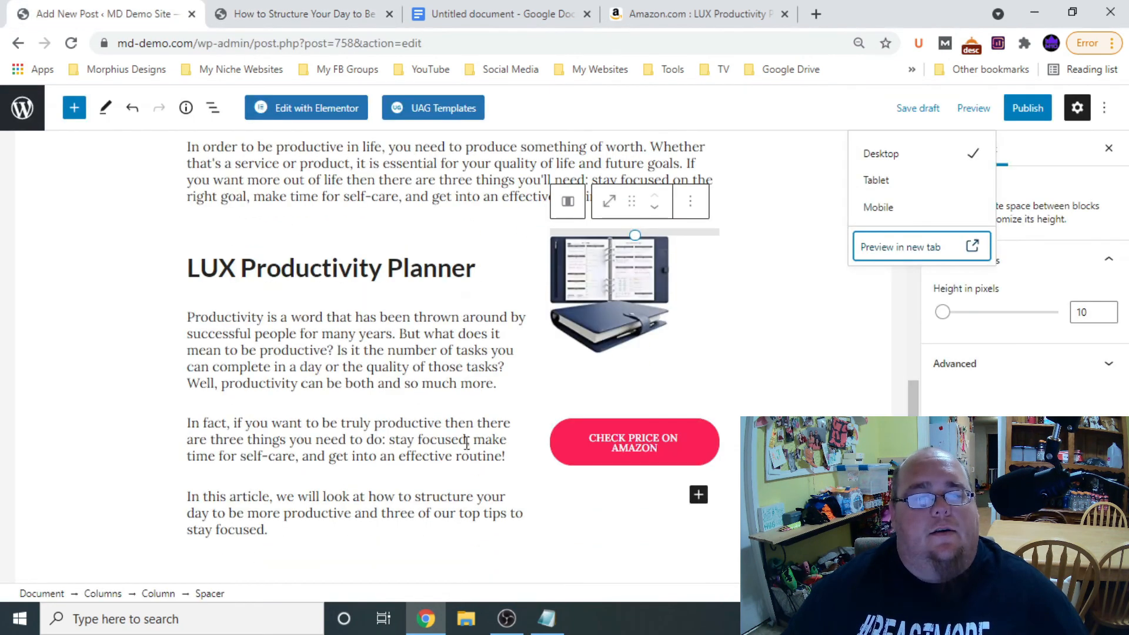
scroll(466, 441, down, 3)
scroll(351, 319, up, 2)
drag(291, 365, 181, 261)
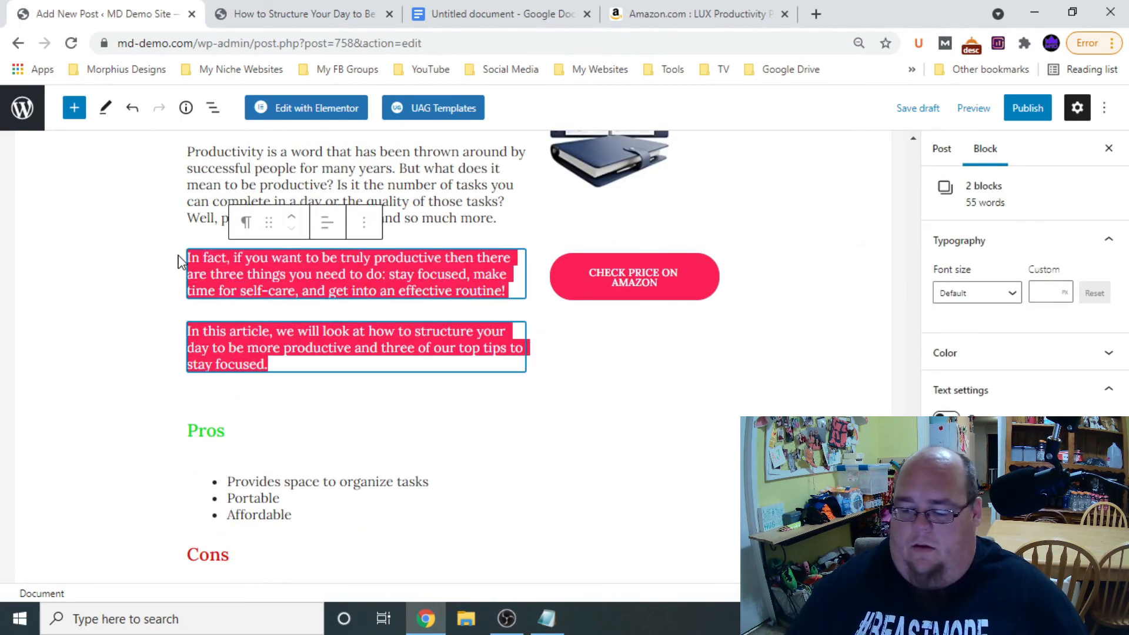
key(BackSpace)
scroll(308, 277, up, 4)
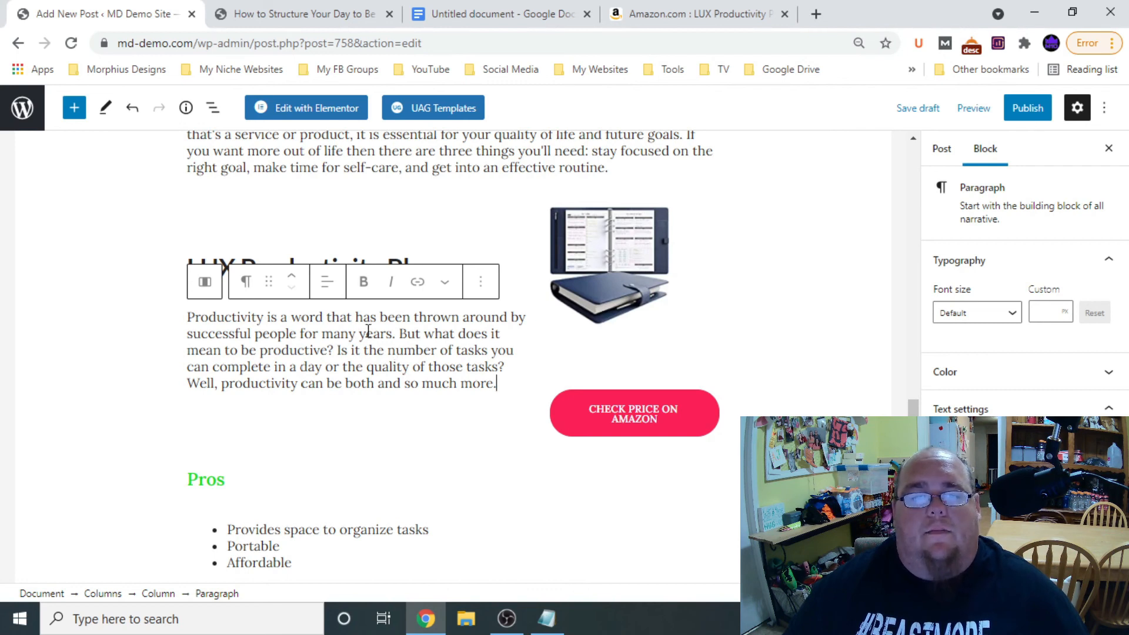
Split the remaining planner description into two paragraphs before "Is it the number of tasks you can complete"
drag(234, 321, 504, 403)
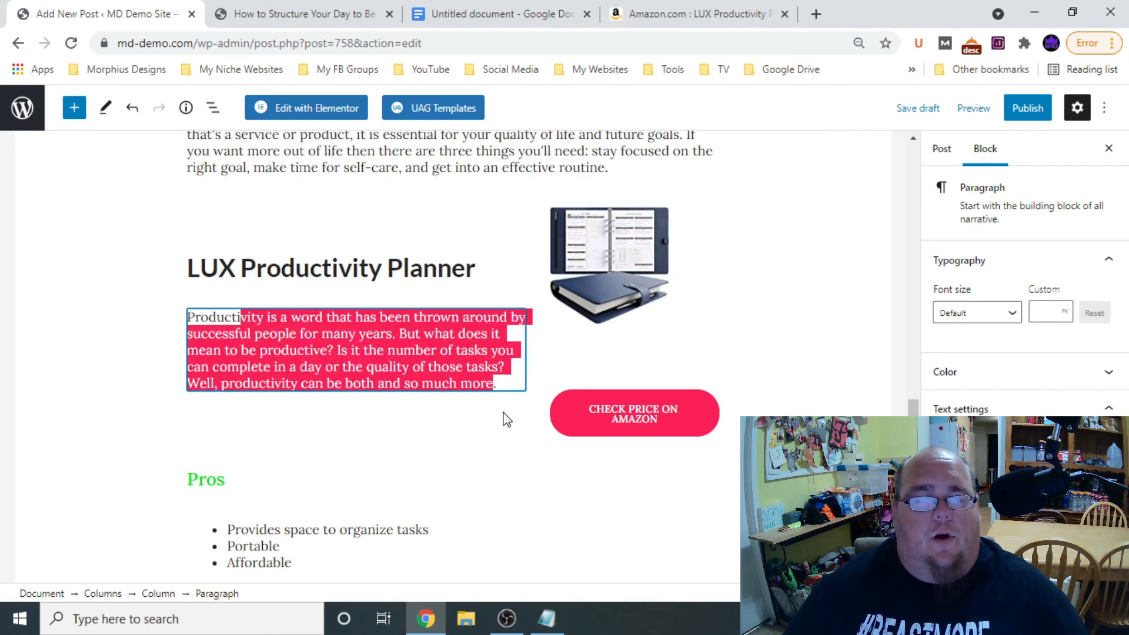
click(501, 408)
click(445, 367)
Add a paragraph below the Cons list reading "Check the latest price for the LUX Productivity Planner on Amazon"
scroll(368, 418, down, 4)
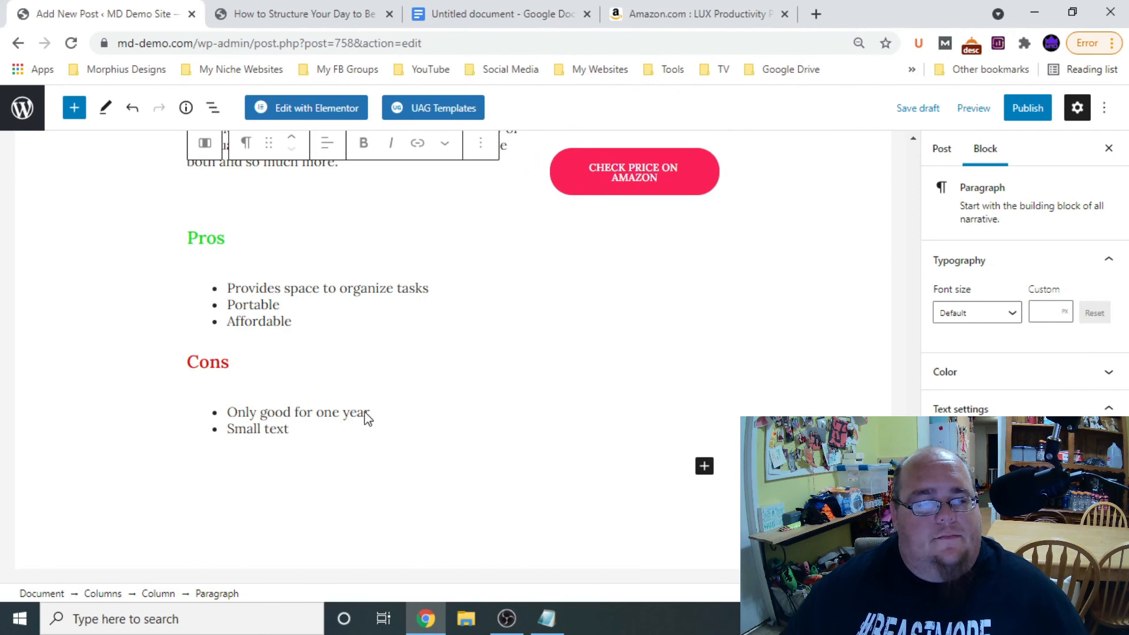
click(705, 468)
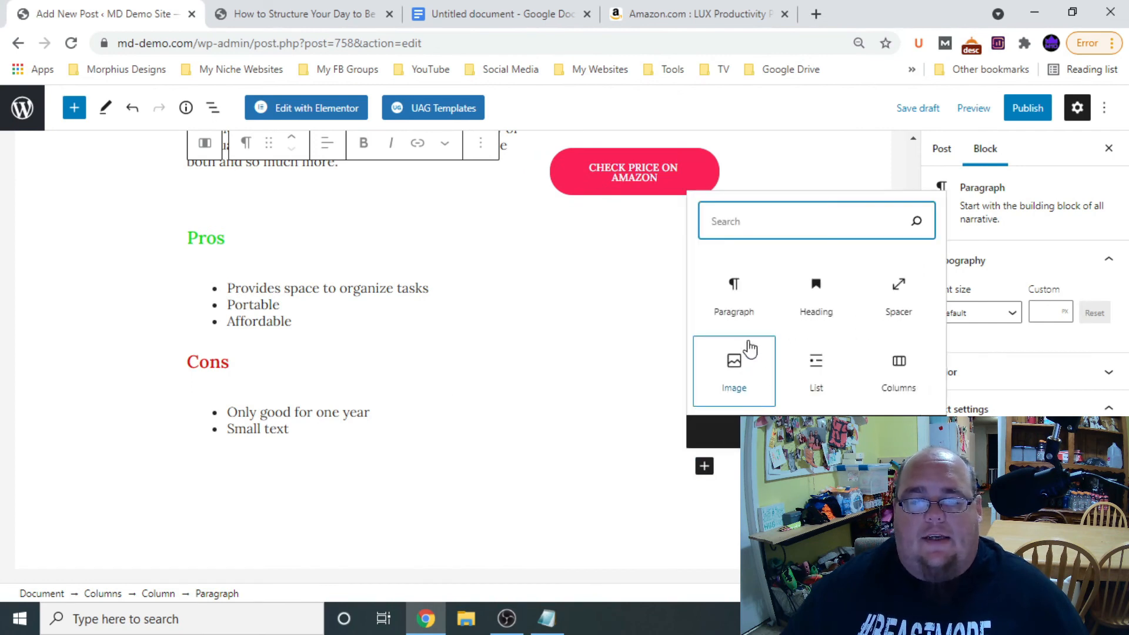
click(731, 307)
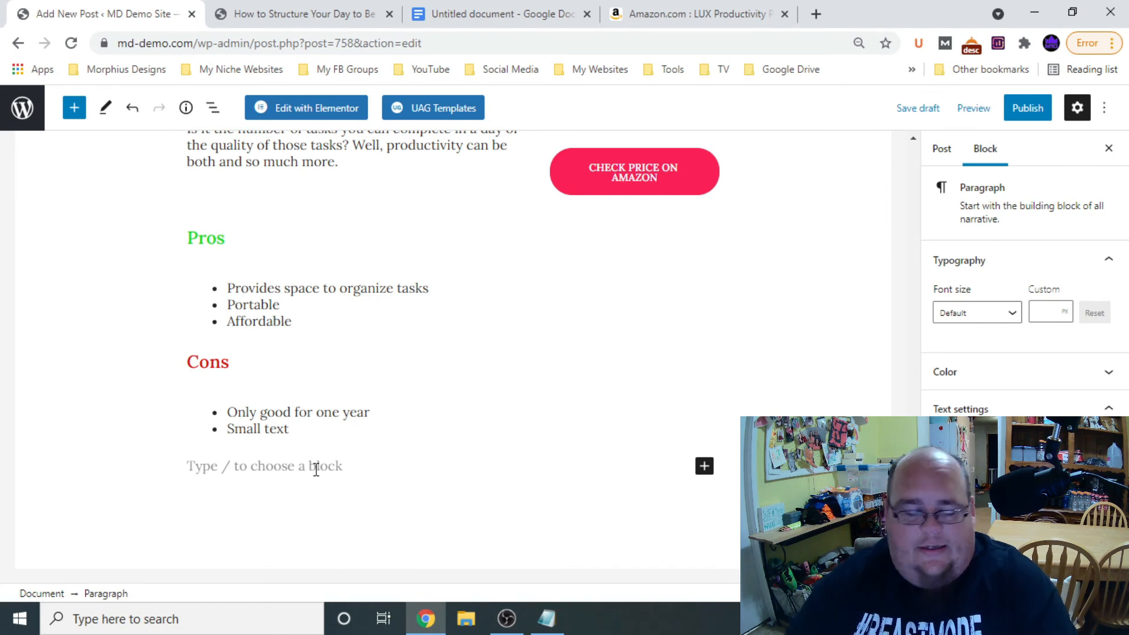
text(Check the latest price on)
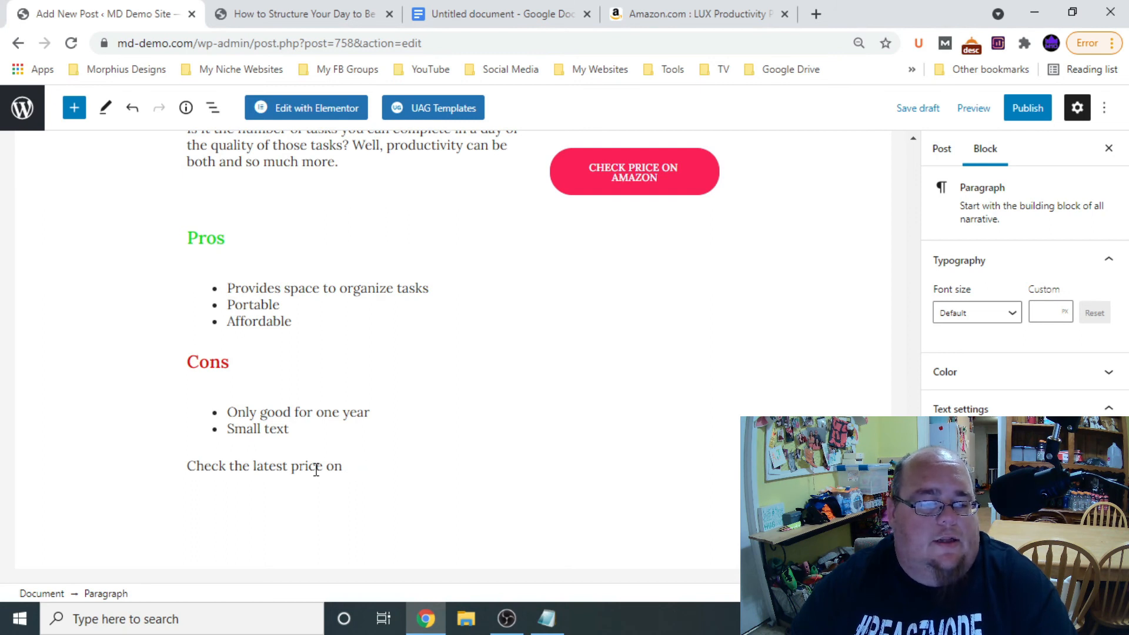
text(or )
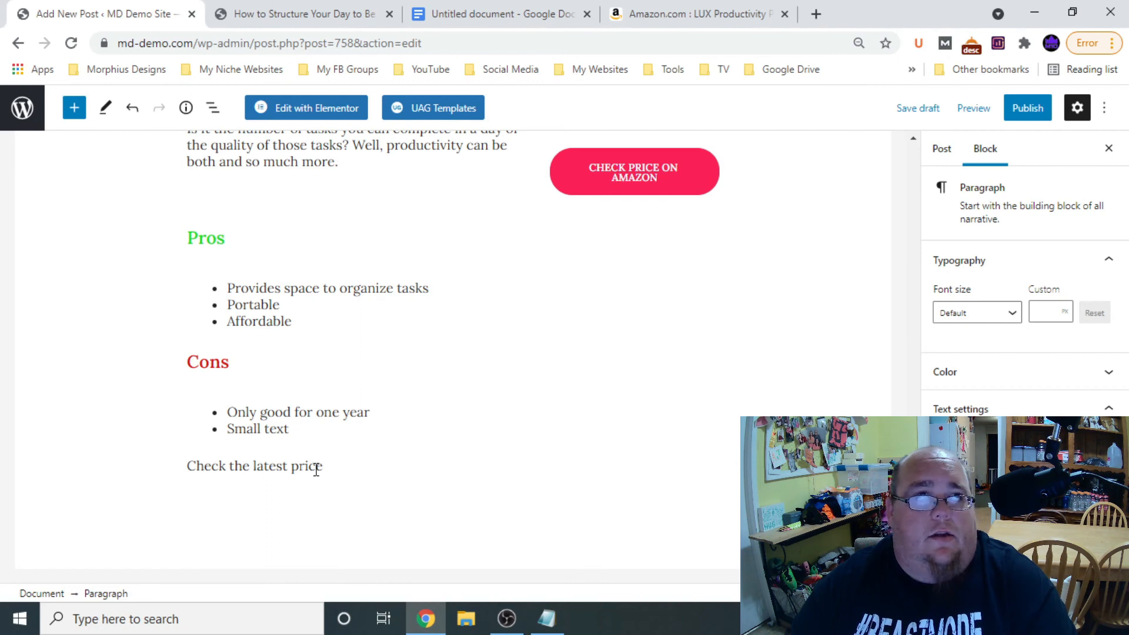
text( for)
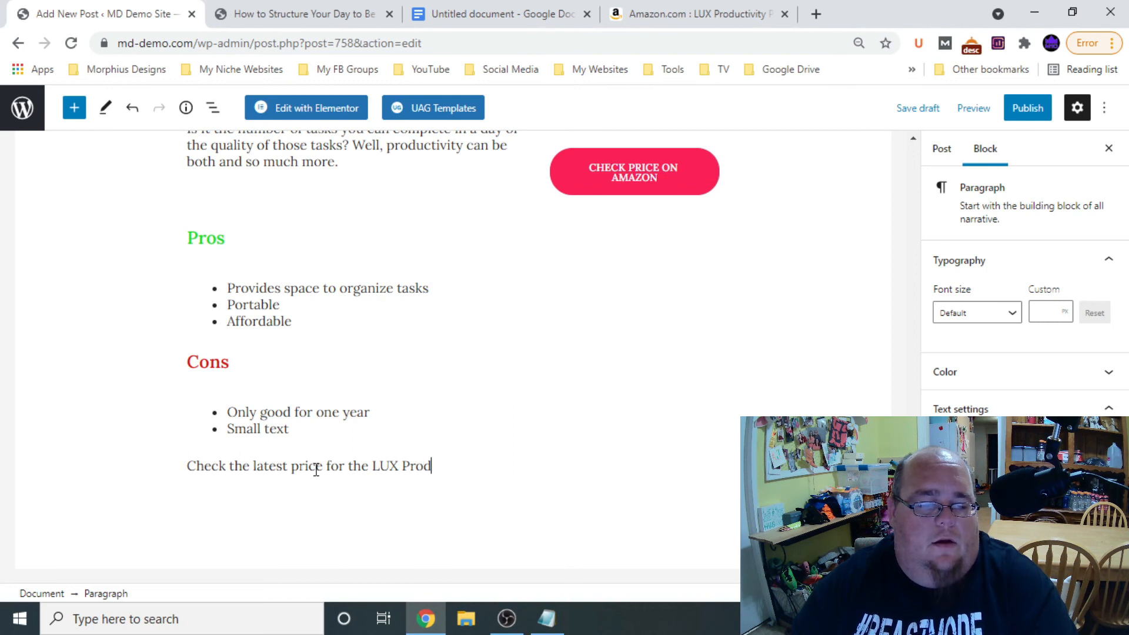
text(the LUX Product)
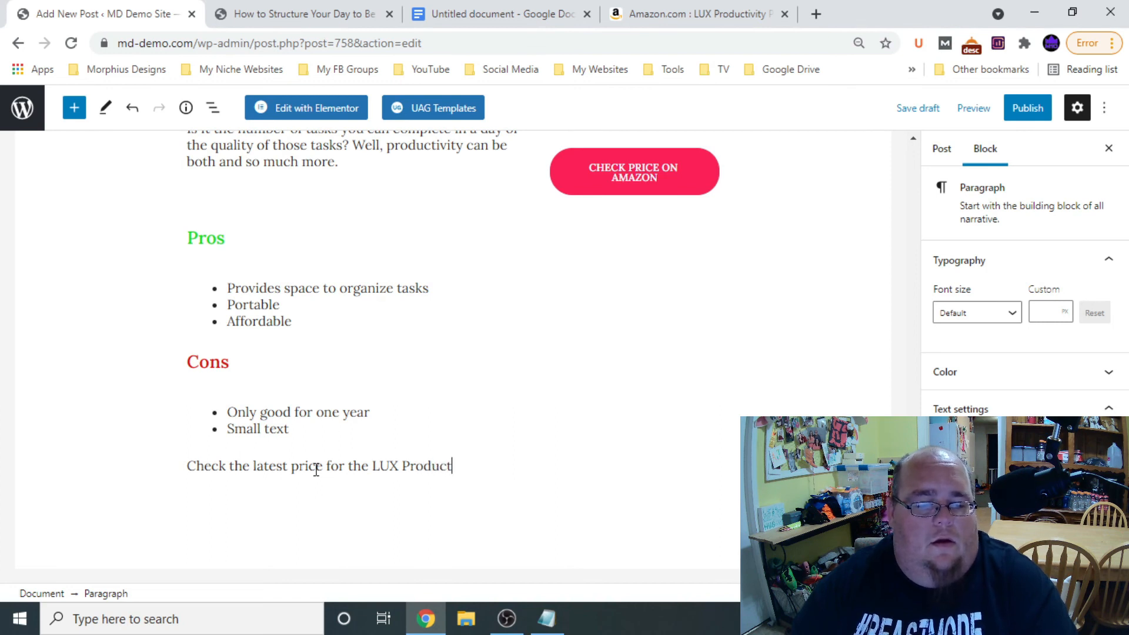
text(ivity Palnn)
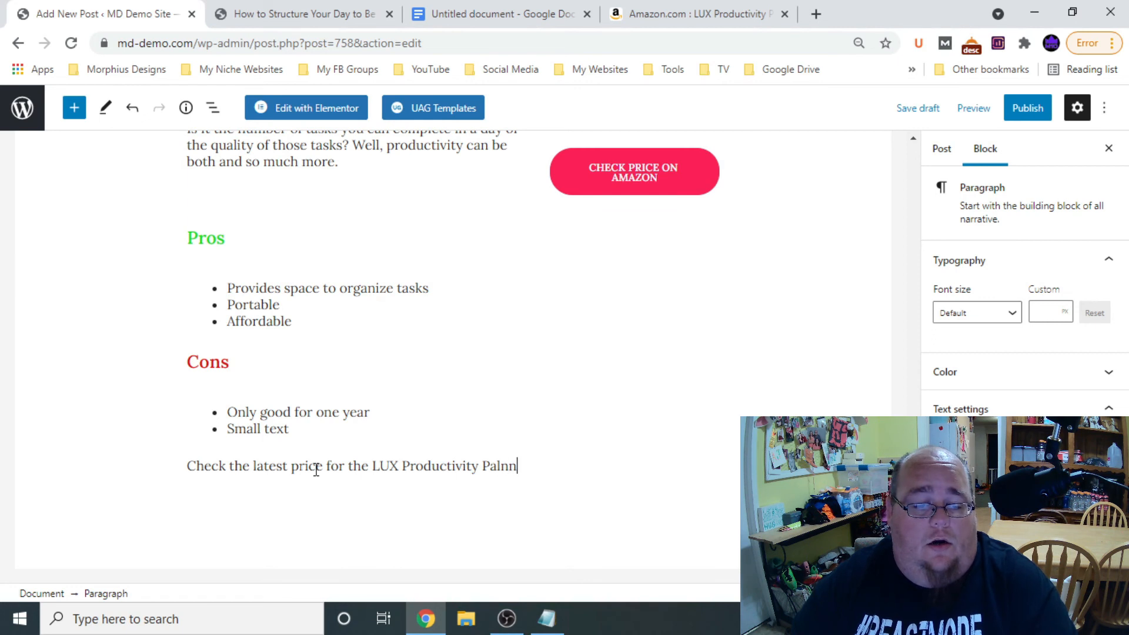
key(BackSpace)
key(BackSpace)
key(BackSpace)
key(BackSpace)
text(lanner on Amazon)
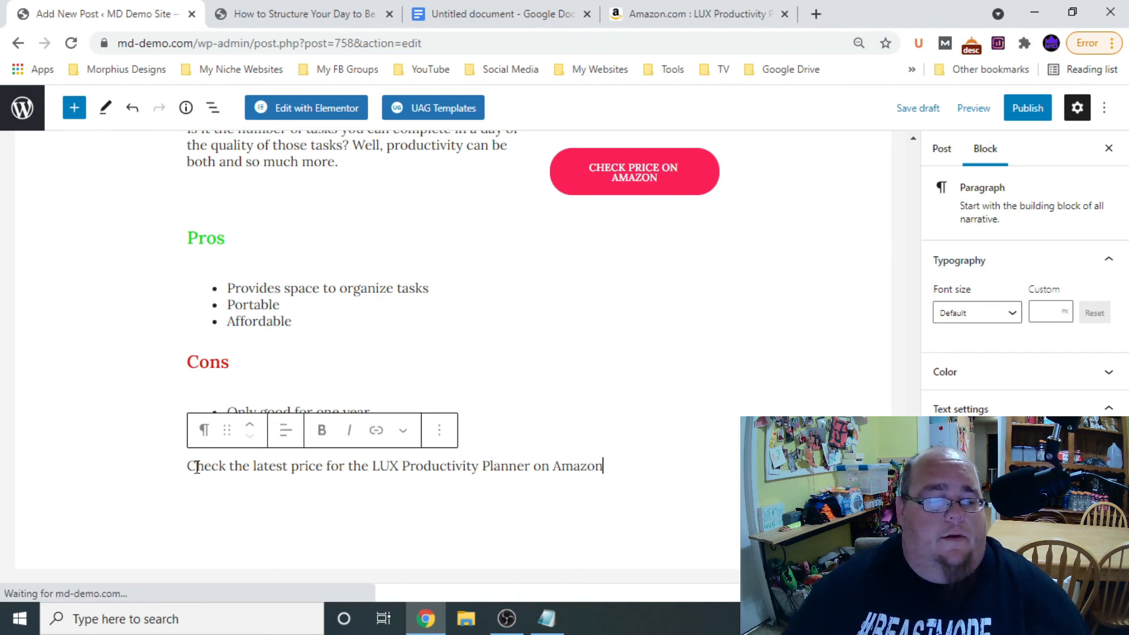
Start a link on the new price sentence and copy the plain Amazon affiliate URL from Notepad
drag(187, 466, 606, 456)
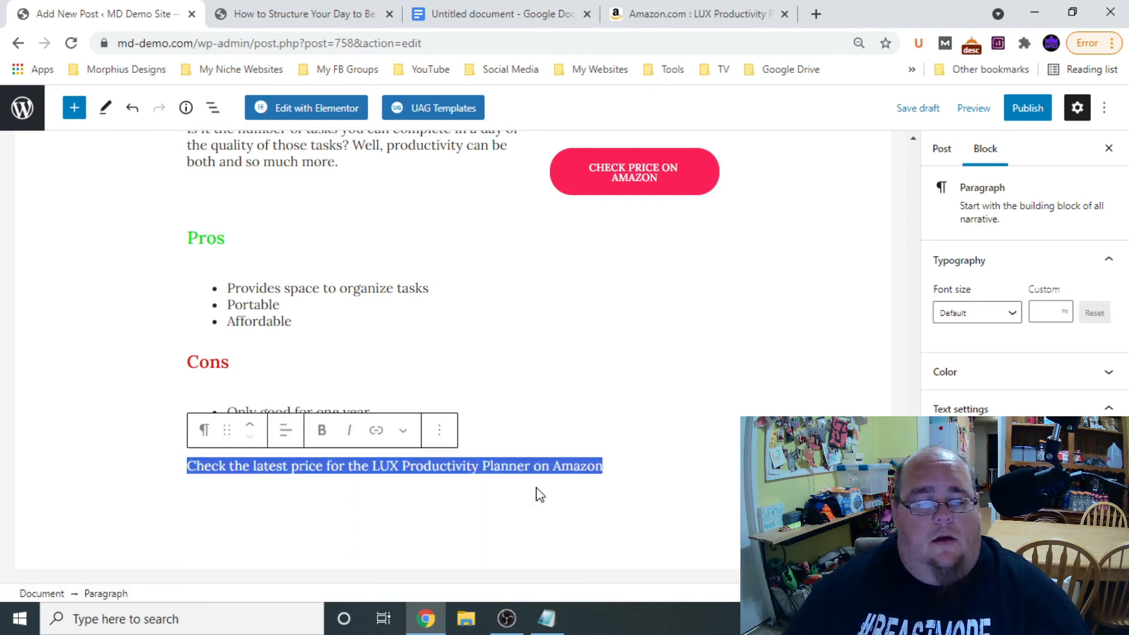
click(376, 430)
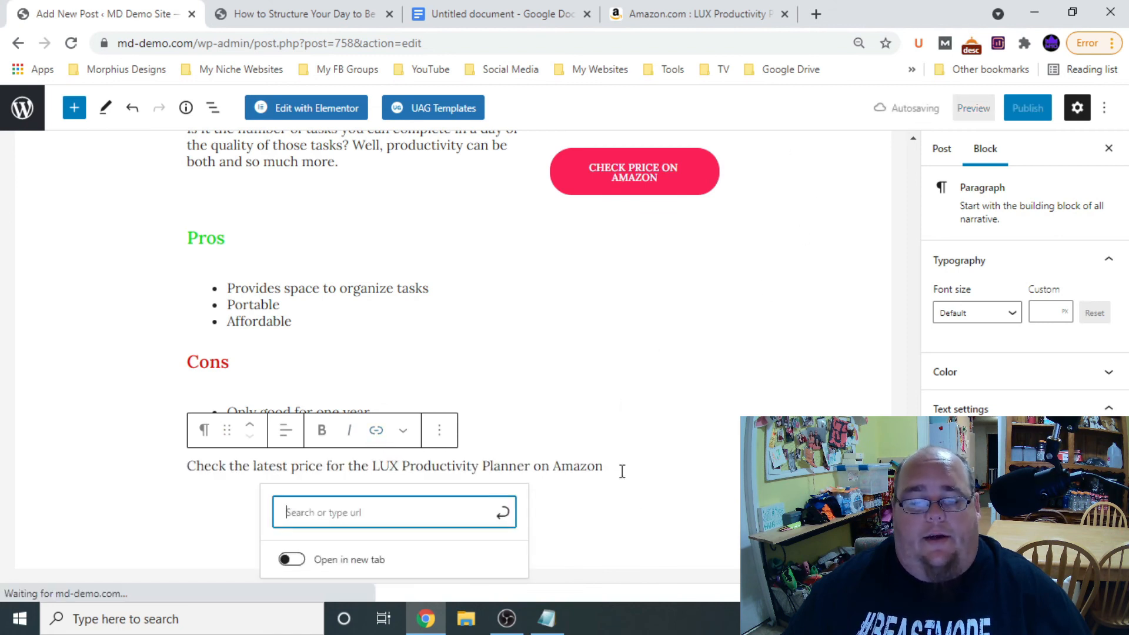
click(547, 619)
right_click(836, 406)
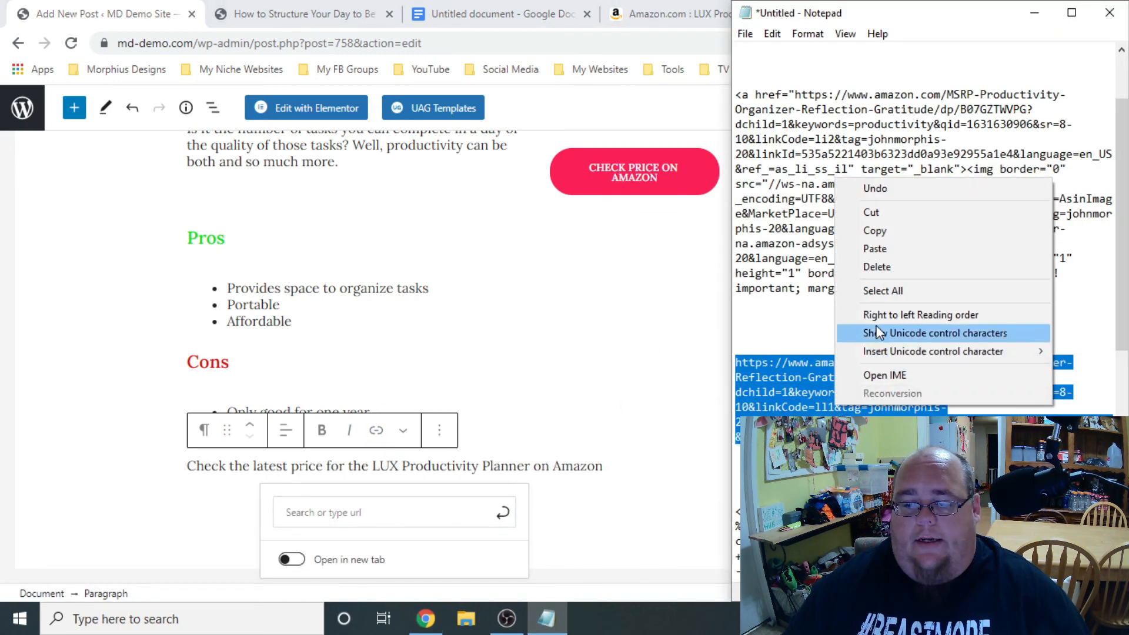
click(878, 231)
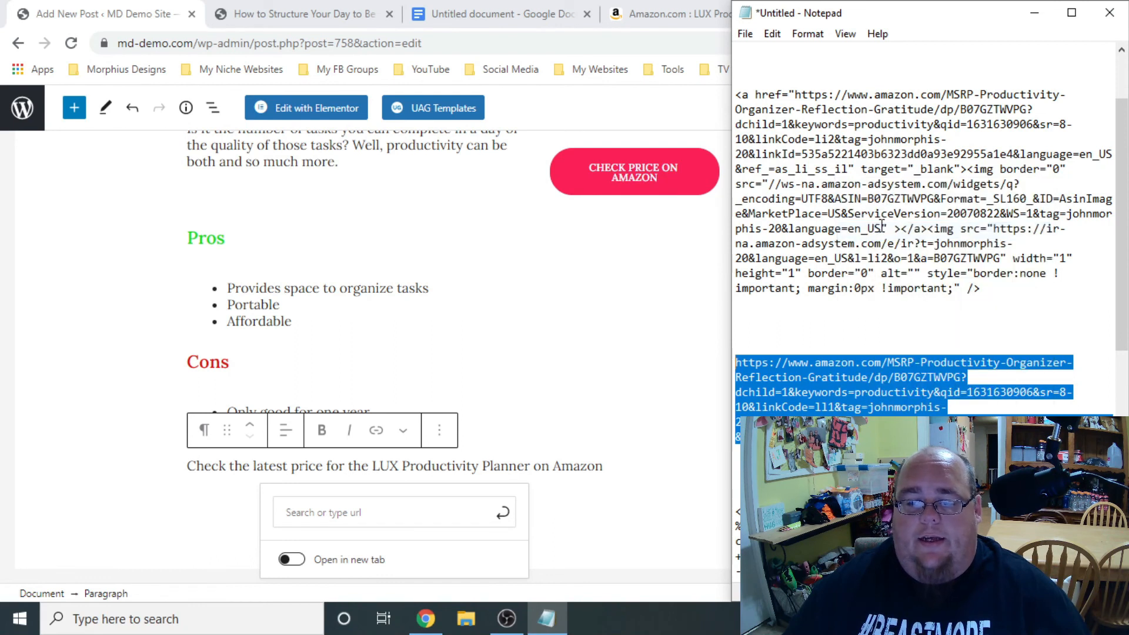
Try to link the price sentence below the Cons list to the copied Amazon affiliate URL
click(341, 517)
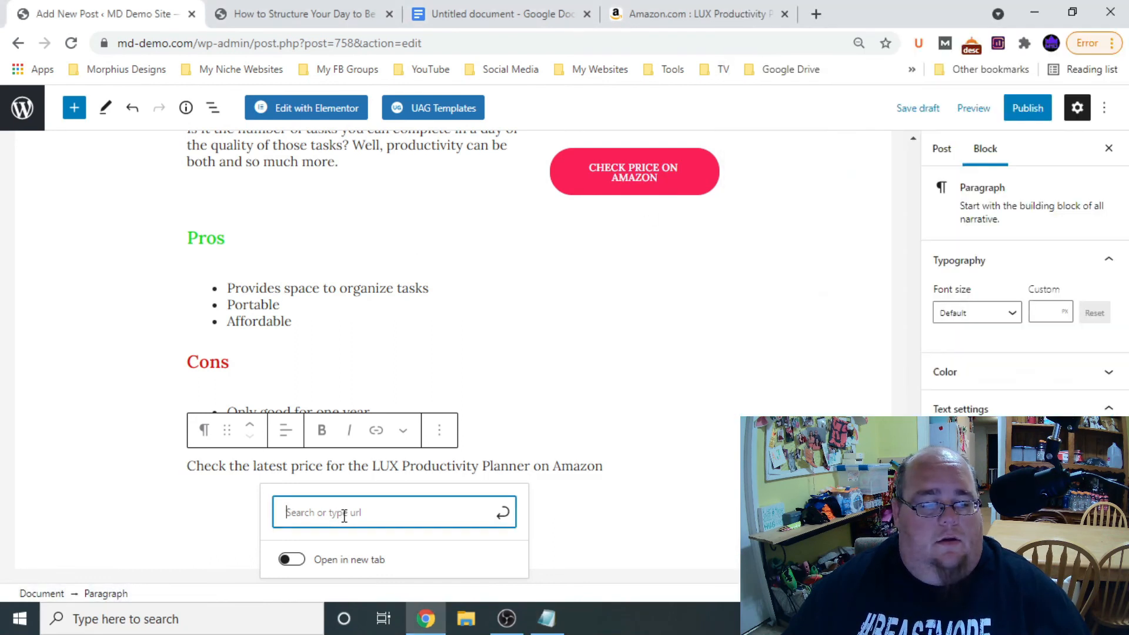
right_click(345, 515)
click(411, 383)
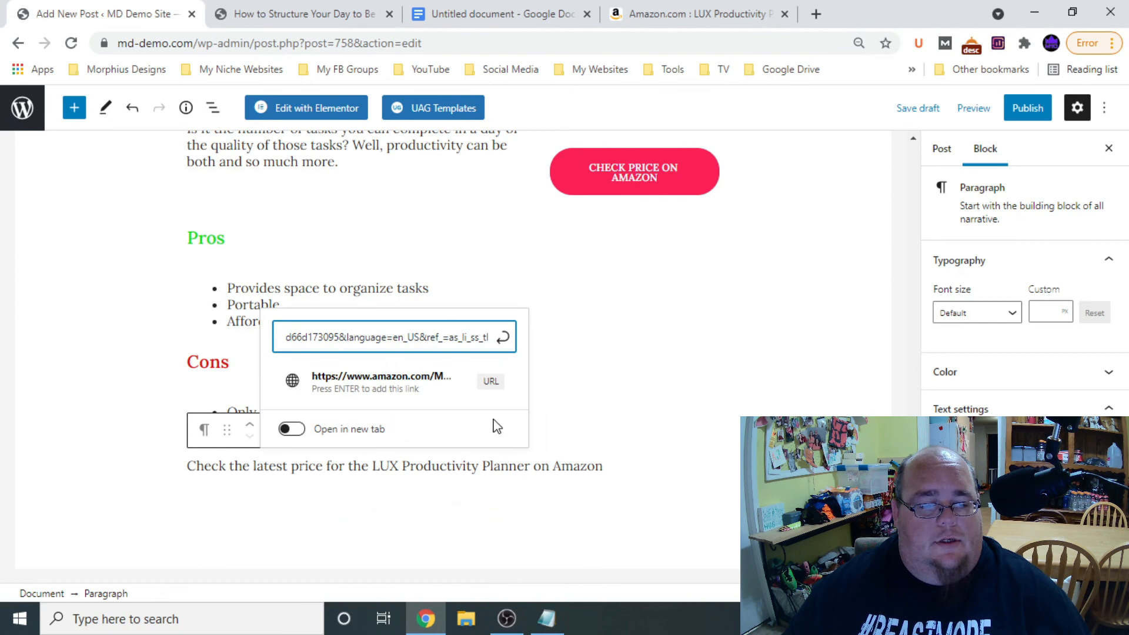
key(Return)
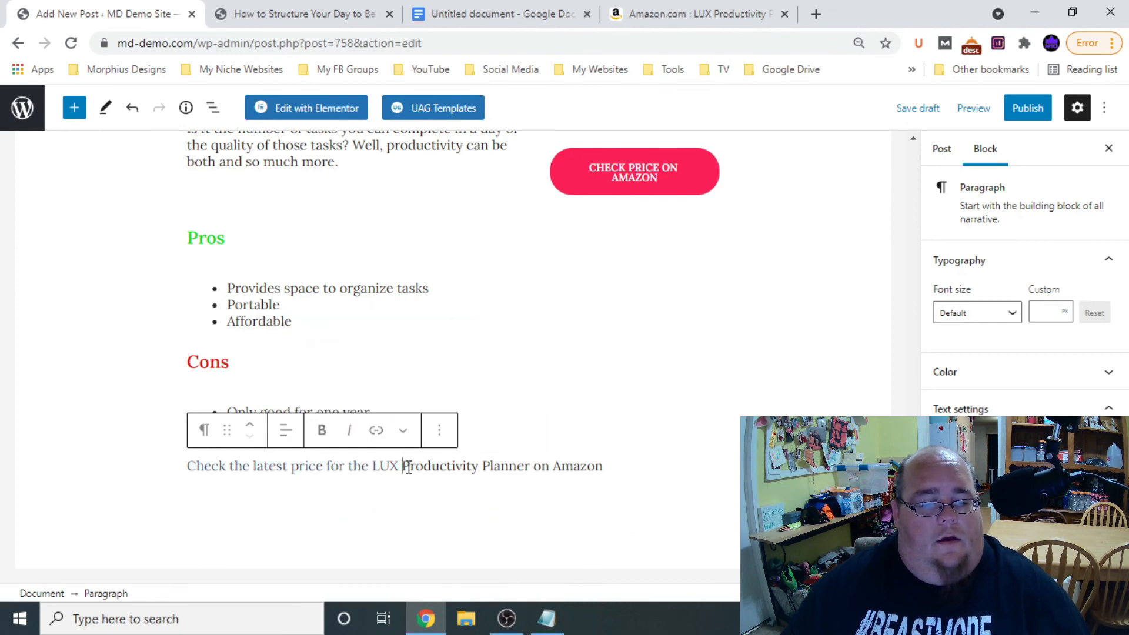
Check how much of the price sentence is linked and undo the link
drag(405, 467, 606, 471)
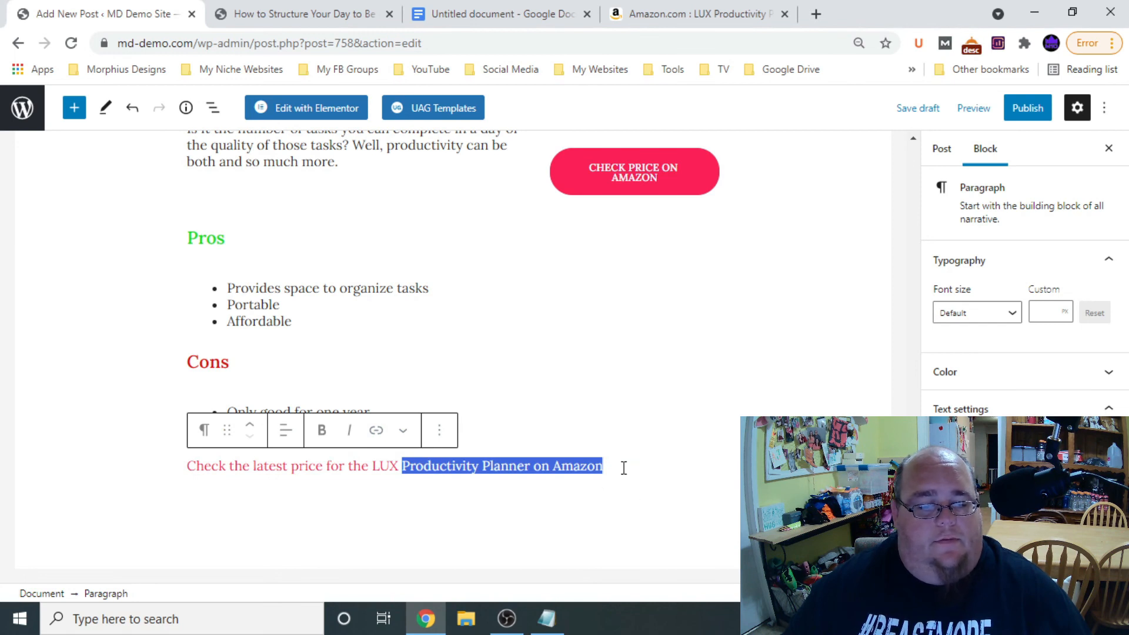
click(623, 466)
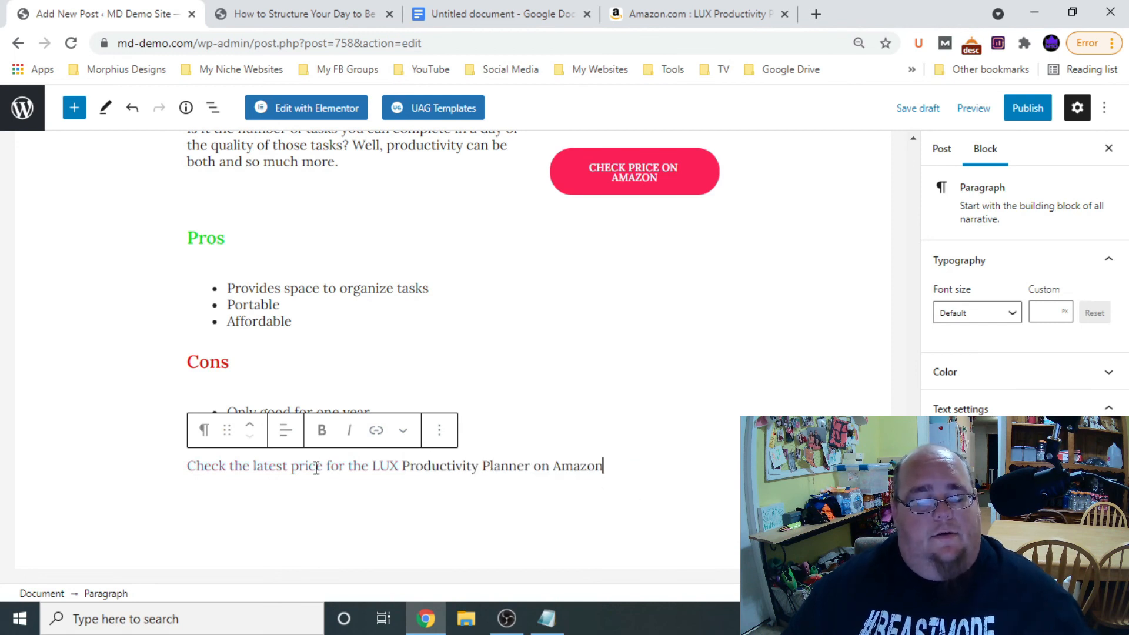
click(366, 474)
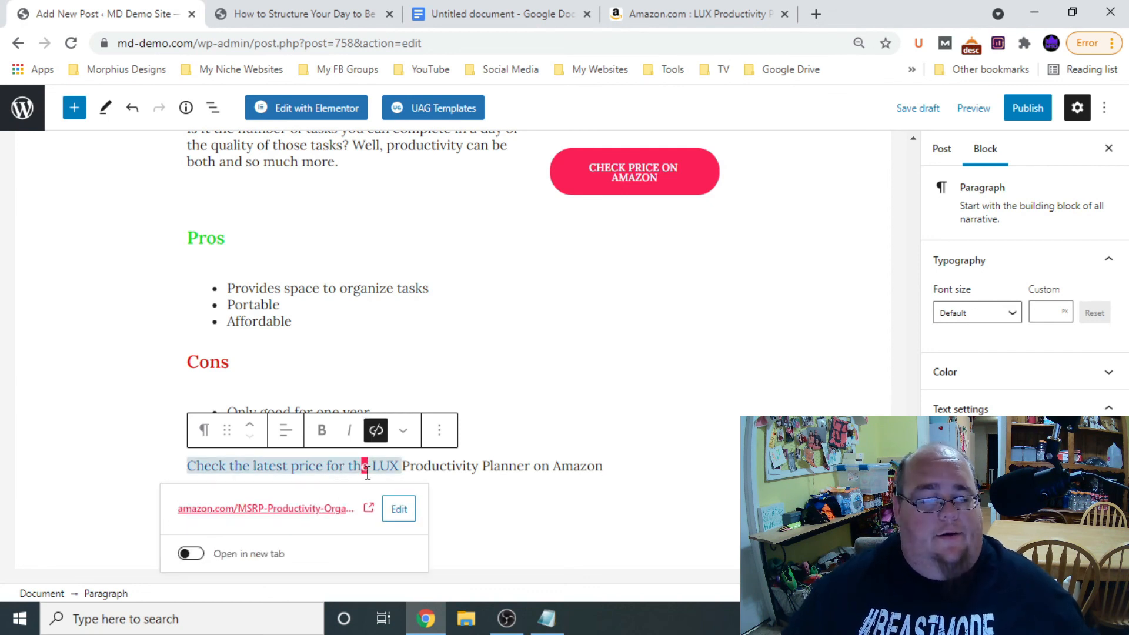
click(454, 494)
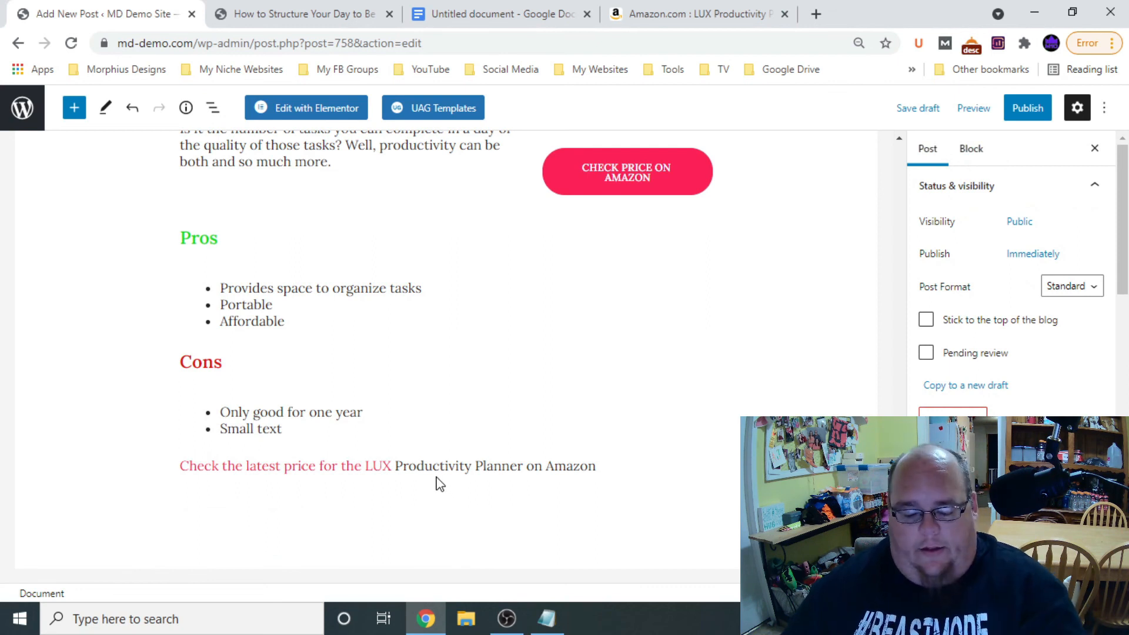
key(ctrl+z)
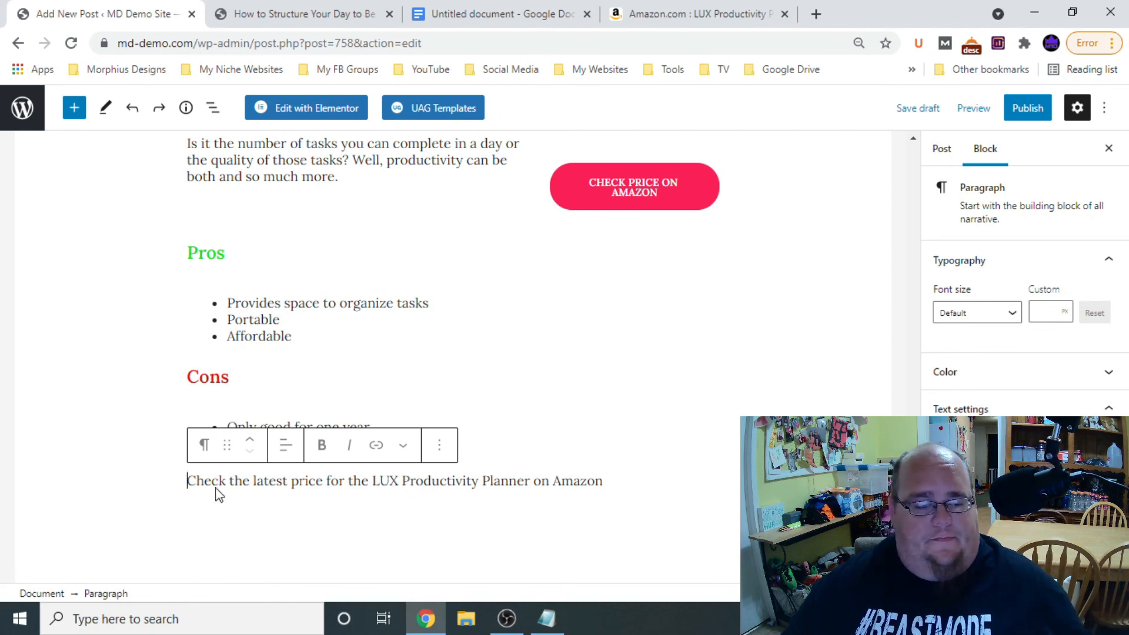
Select the price sentence again and apply the copied Amazon affiliate URL as its link
drag(189, 480, 592, 488)
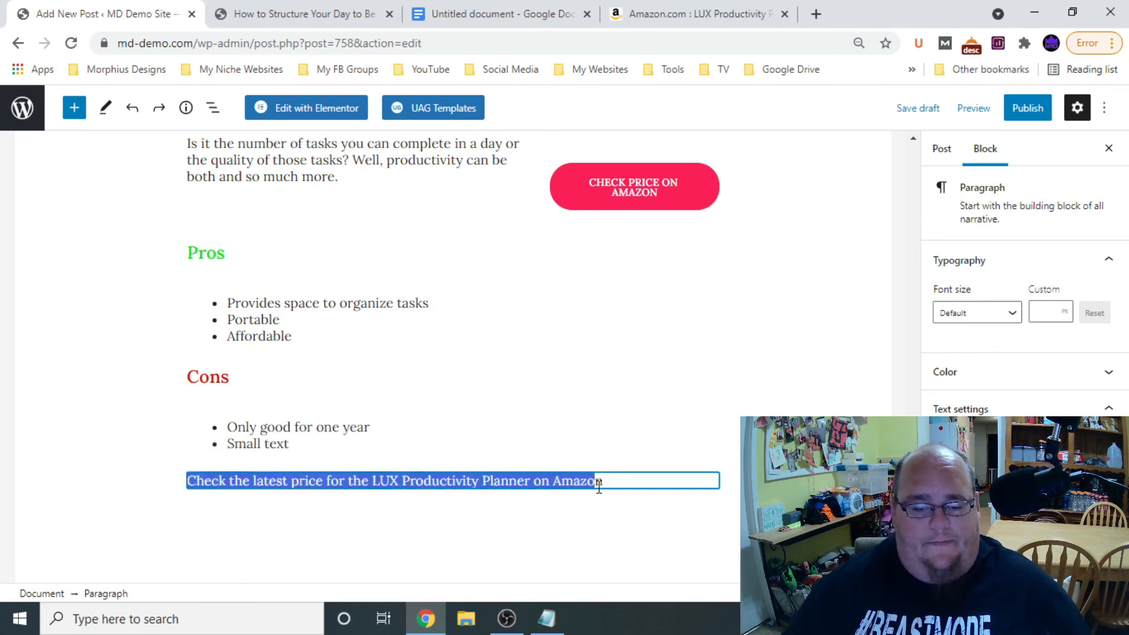
click(377, 445)
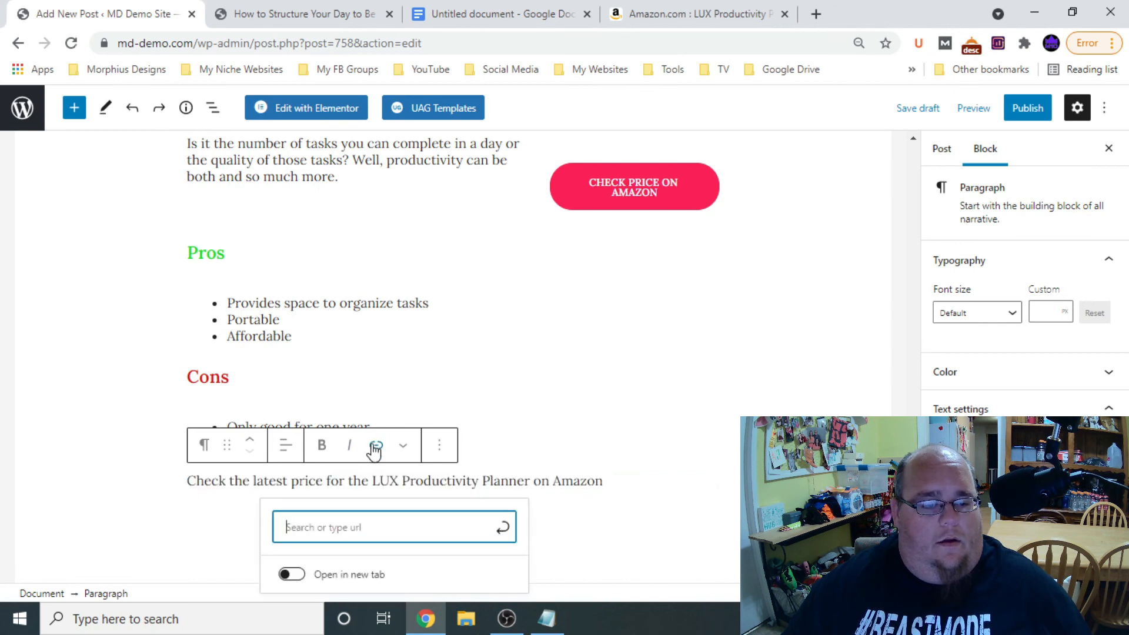
right_click(410, 525)
click(456, 397)
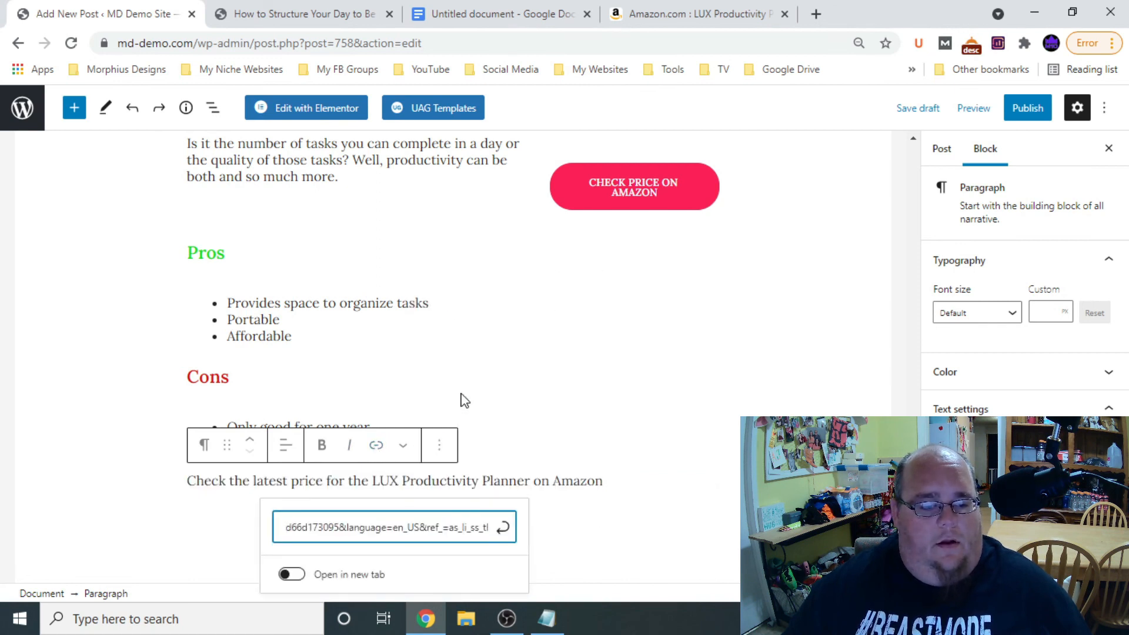
click(502, 351)
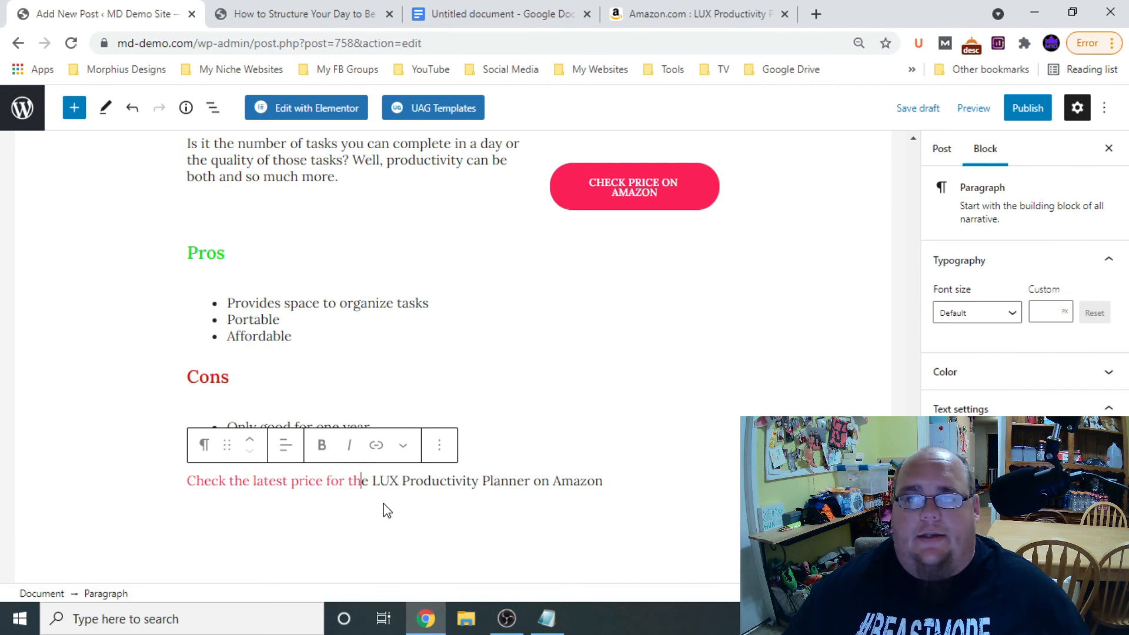
Make the whole "Check the latest price for the LUX Productivity Planner on Amazon" sentence bold
drag(188, 480, 618, 481)
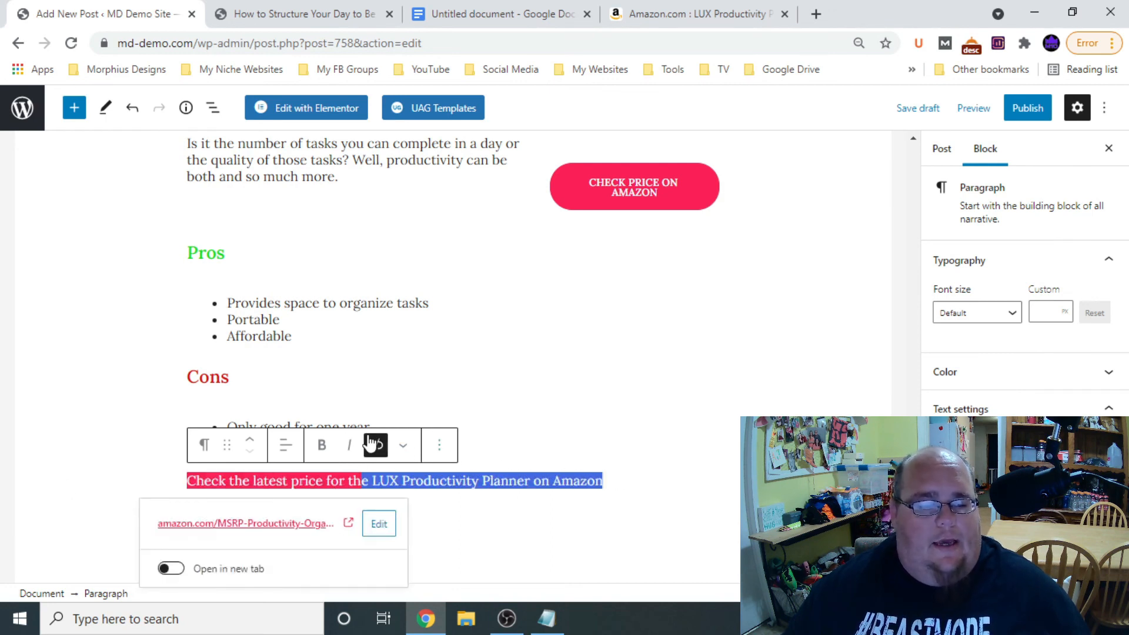
click(322, 446)
click(636, 480)
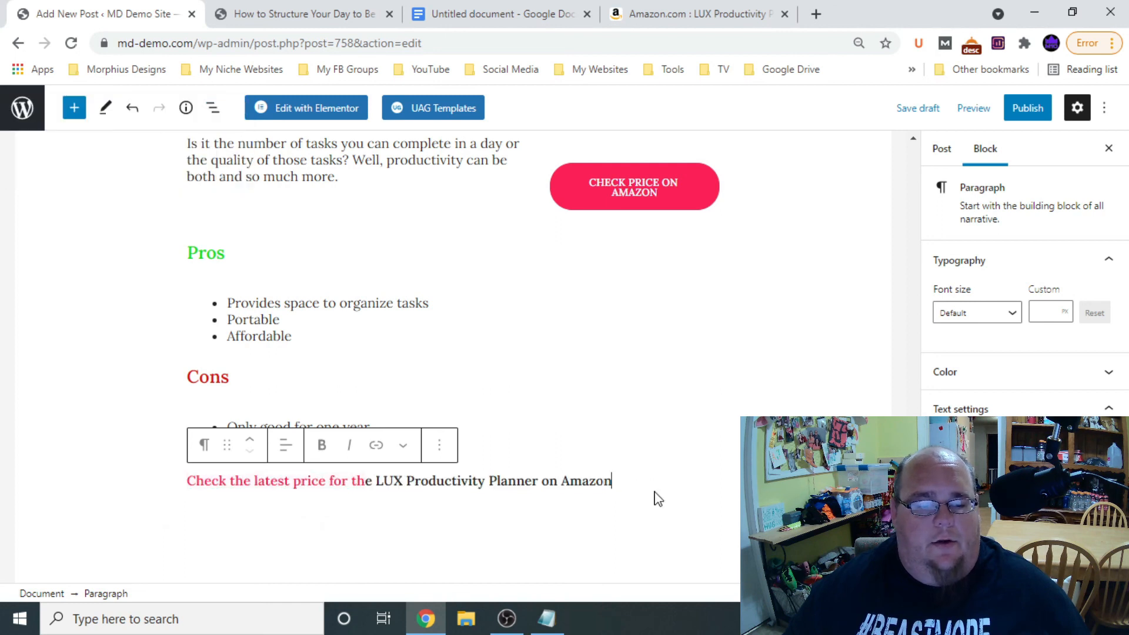
Save the draft and reload the existing post preview down to the price sentence below Cons
scroll(700, 409, up, 4)
click(974, 108)
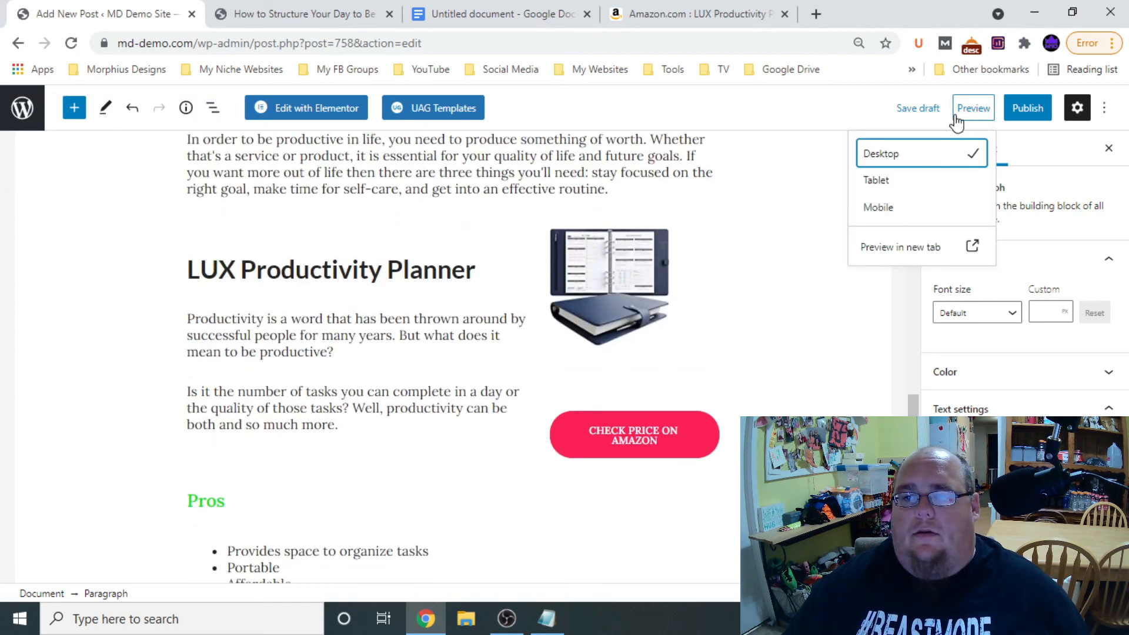
click(931, 112)
click(329, 14)
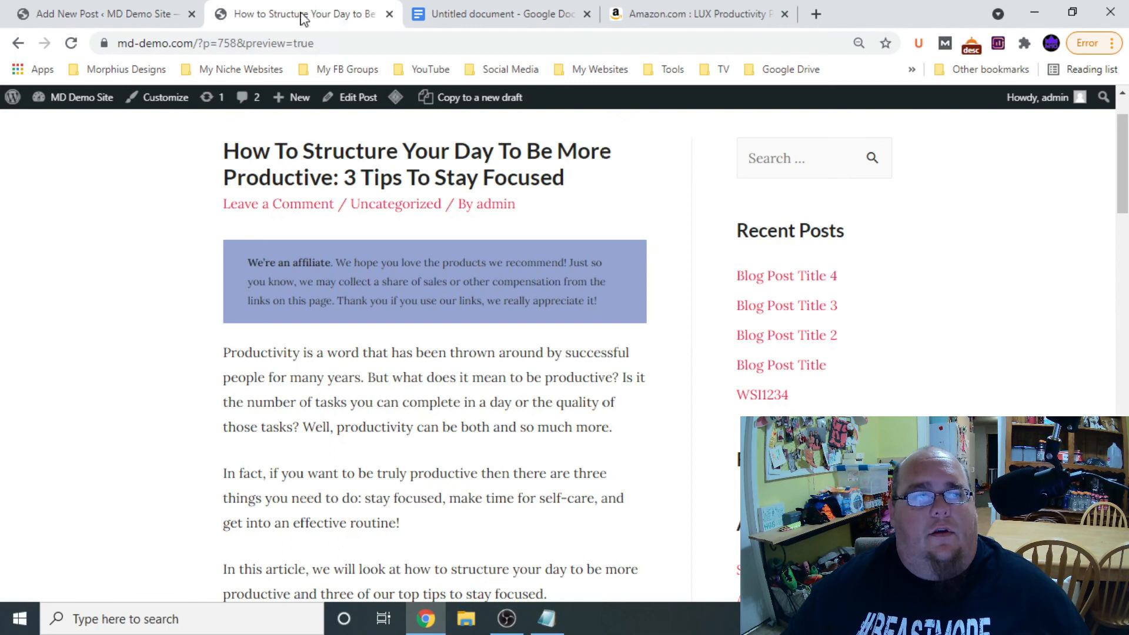
click(71, 44)
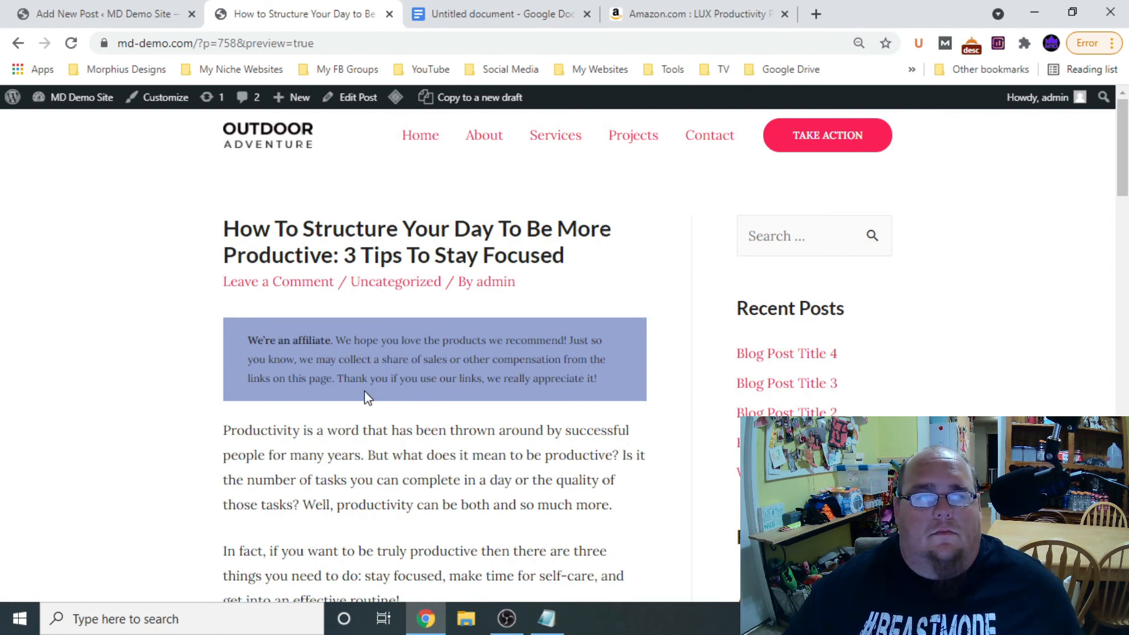
scroll(367, 398, down, 15)
scroll(372, 394, down, 4)
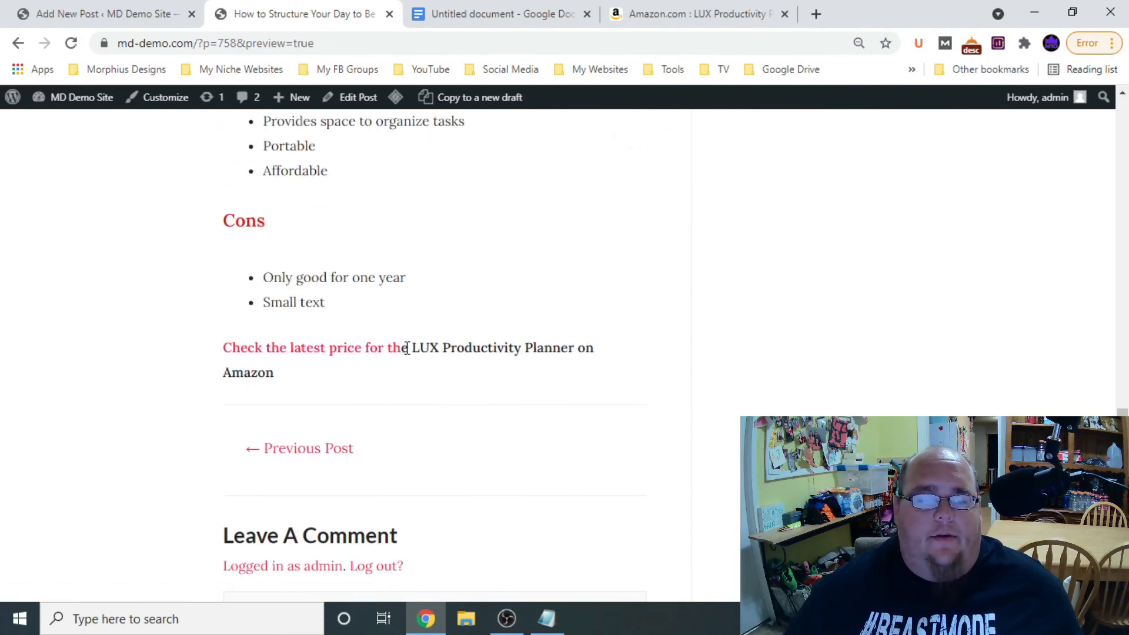
Examine how far the link extends across the bold price sentence and review the post above it
drag(407, 347, 465, 372)
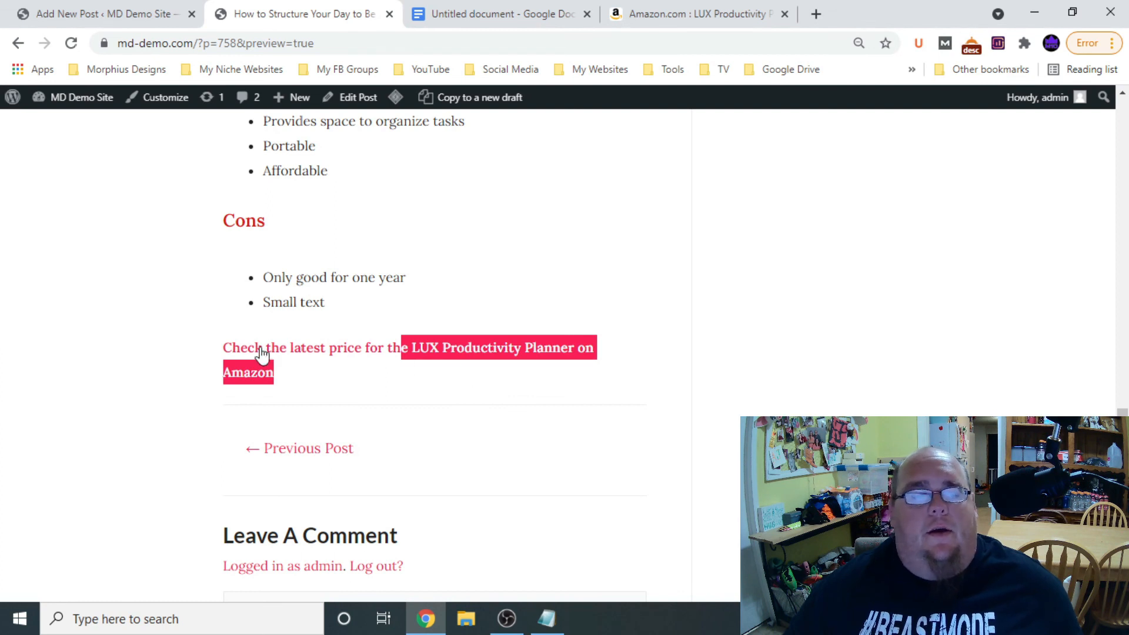
click(412, 367)
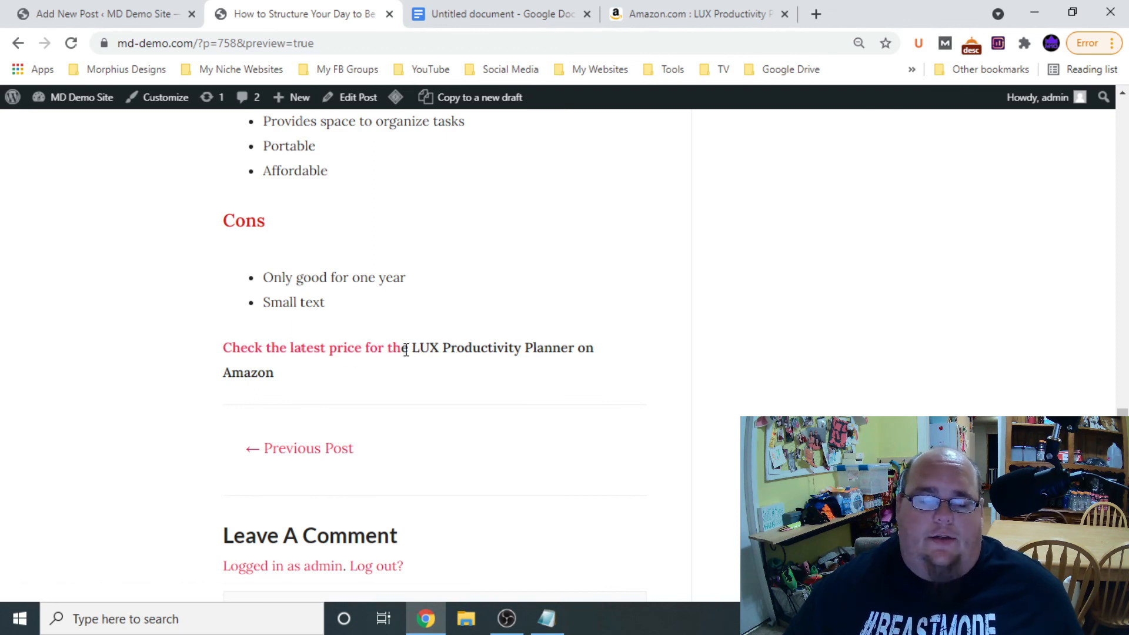
drag(412, 347, 564, 368)
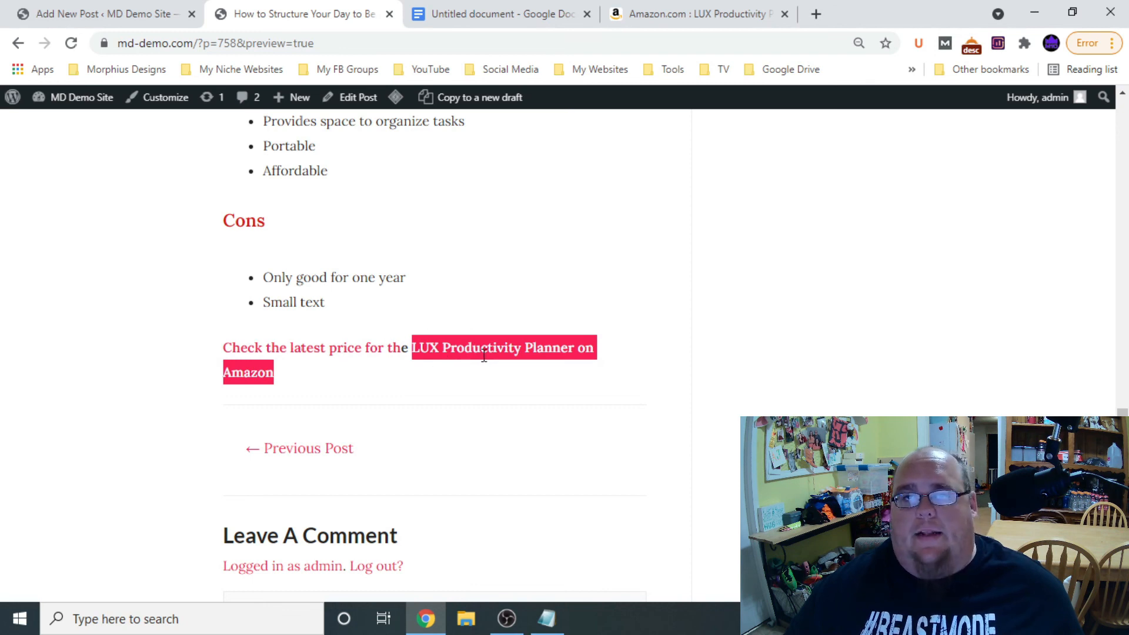
click(487, 381)
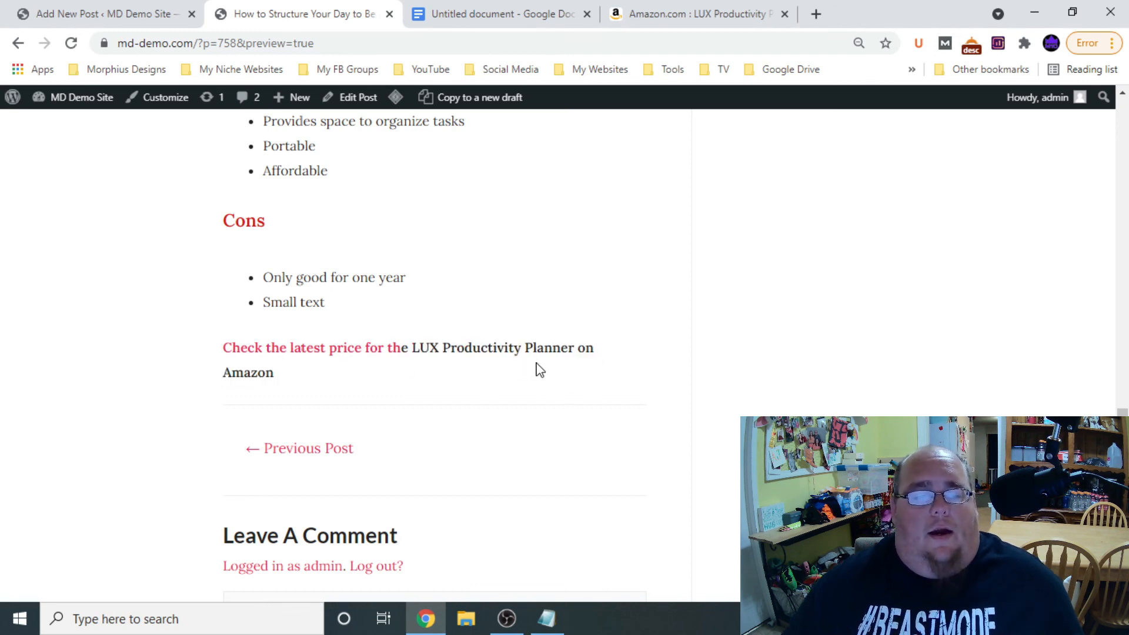
scroll(470, 348, up, 3)
scroll(471, 348, up, 15)
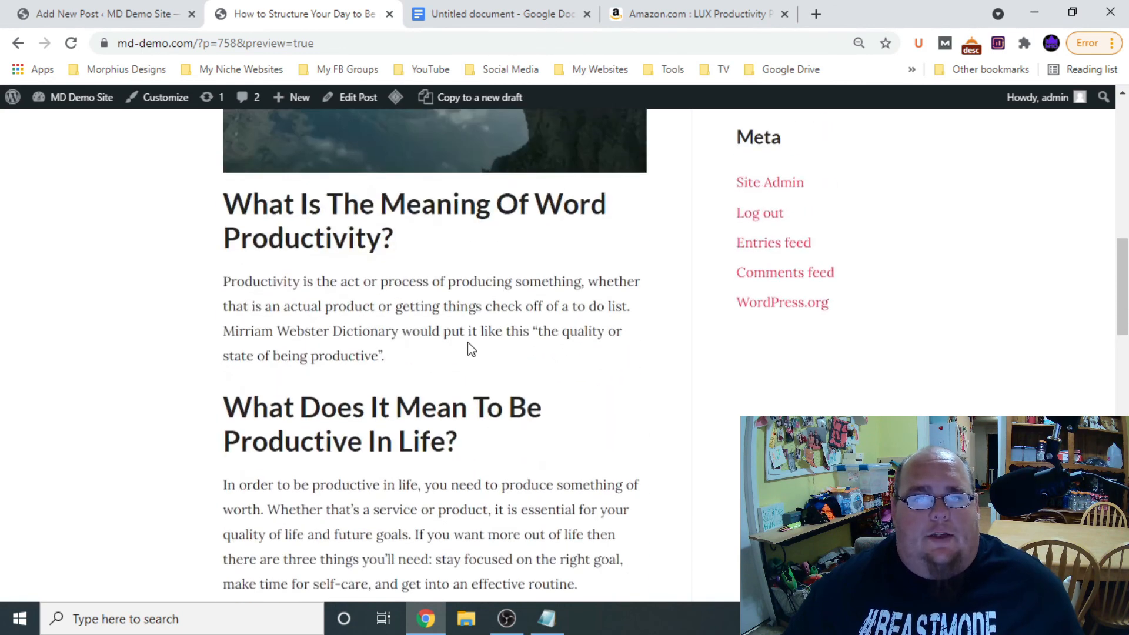